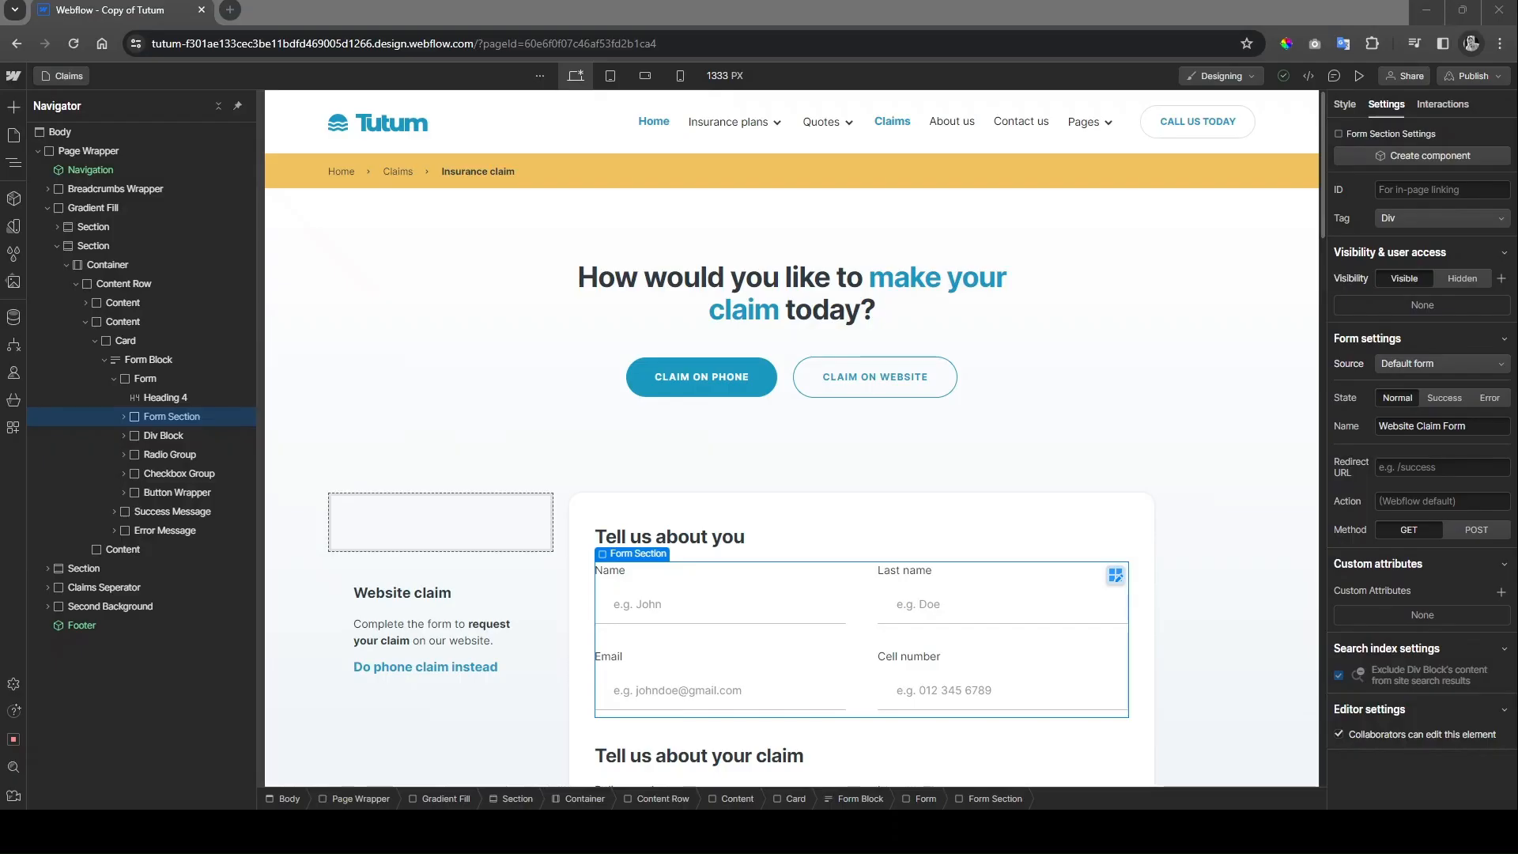
Step: Show Webflow's publish destinations for the Tutum site, with the staging domain selected
key(shift+p)
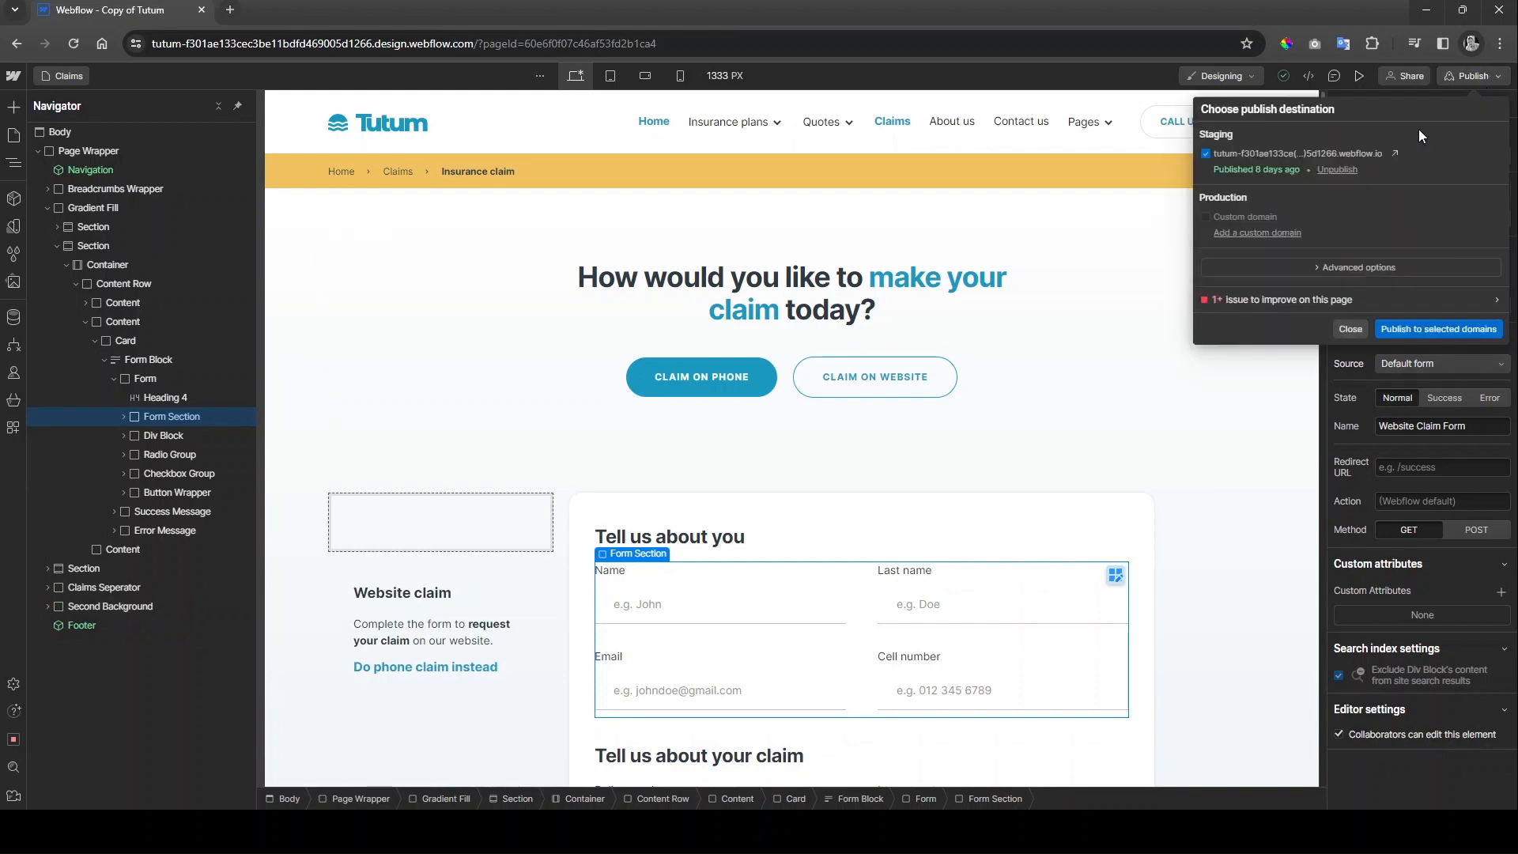
Step: On the staging site, send the Call back claim form with a sample policy number and cell number
click(1395, 154)
scroll(907, 410, down, 15)
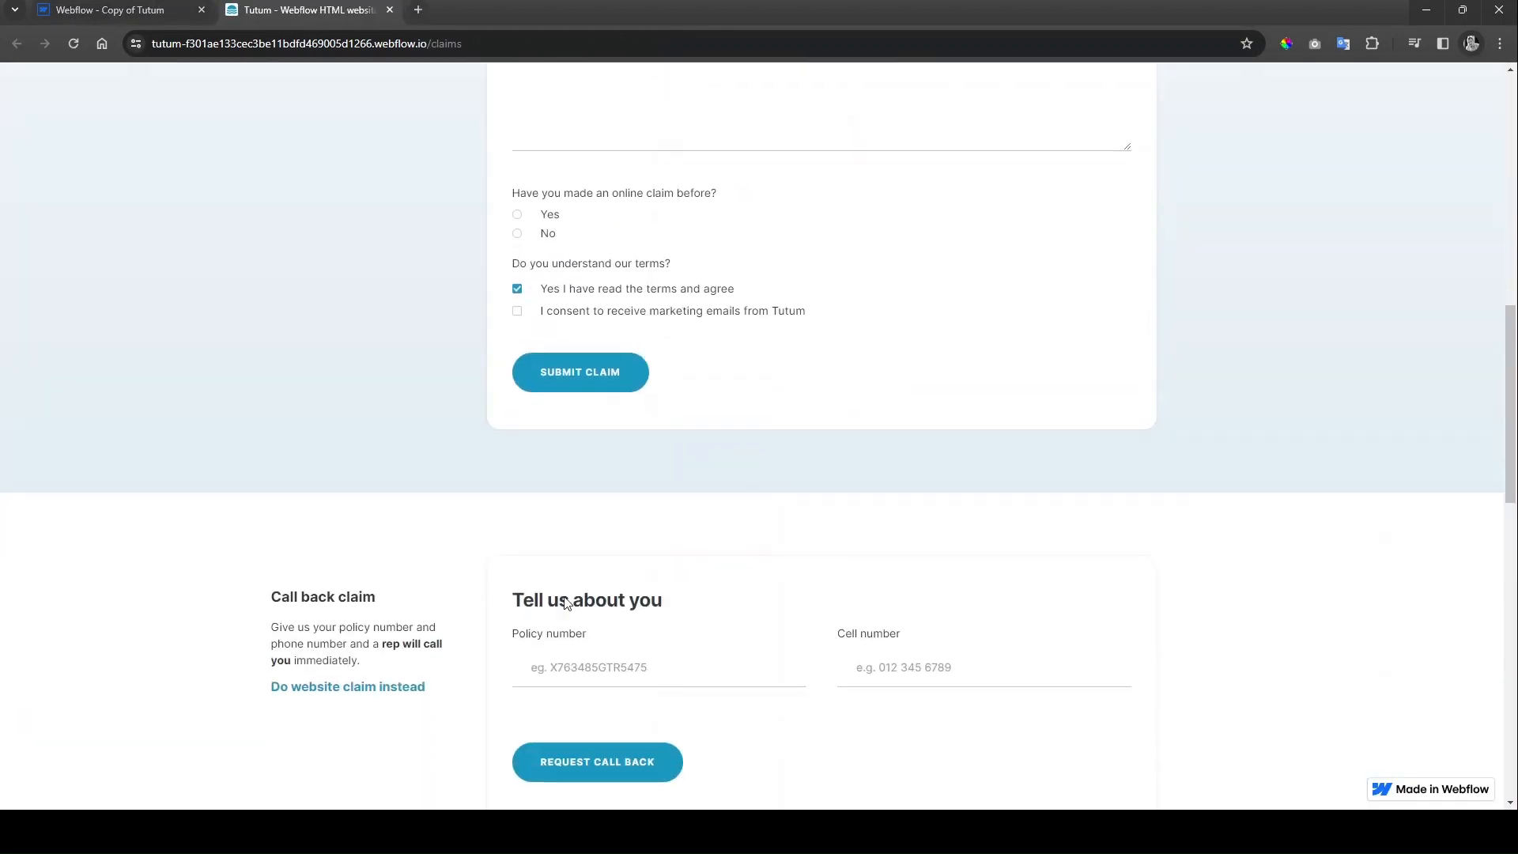
click(594, 666)
text(SDFASDF897)
key(Tab)
text(011324)
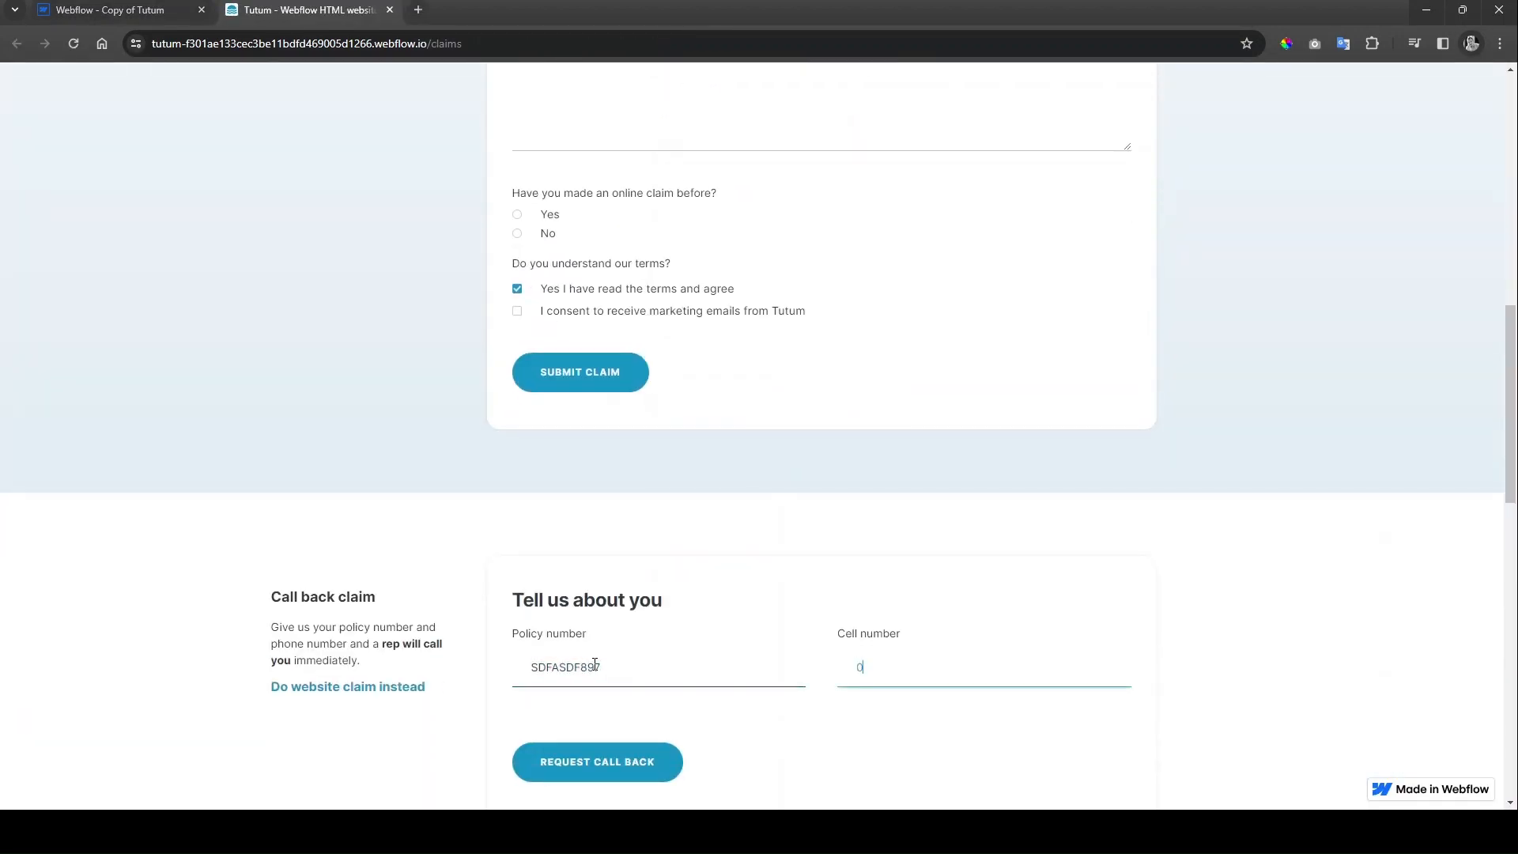
scroll(751, 704, down, 1)
click(593, 679)
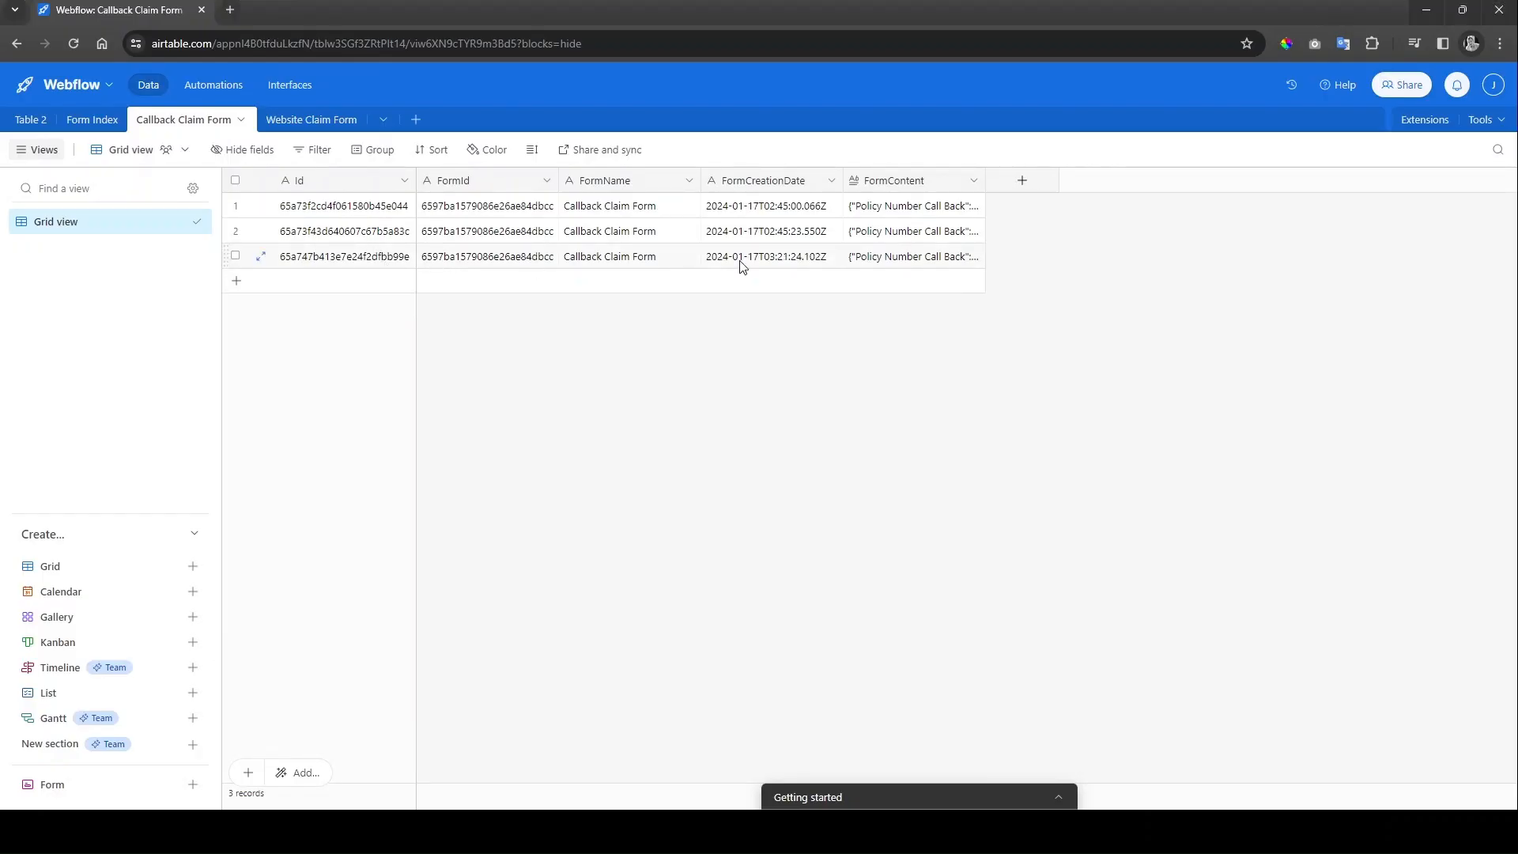
Step: Widen the FormContent column and inspect the third callback record's full JSON
click(740, 263)
drag(974, 182, 1355, 181)
click(977, 262)
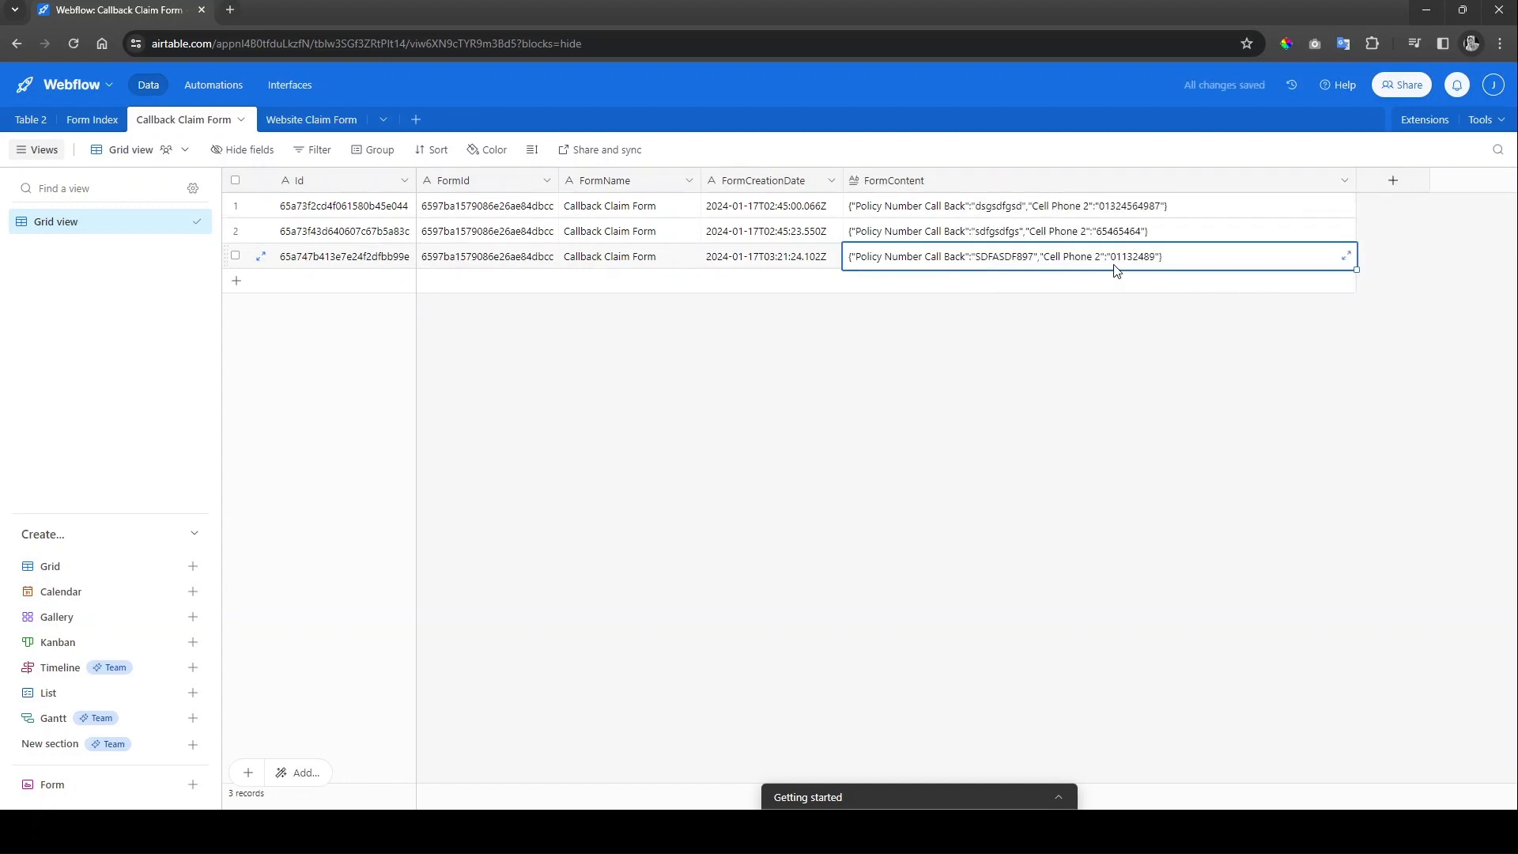
click(743, 261)
click(792, 410)
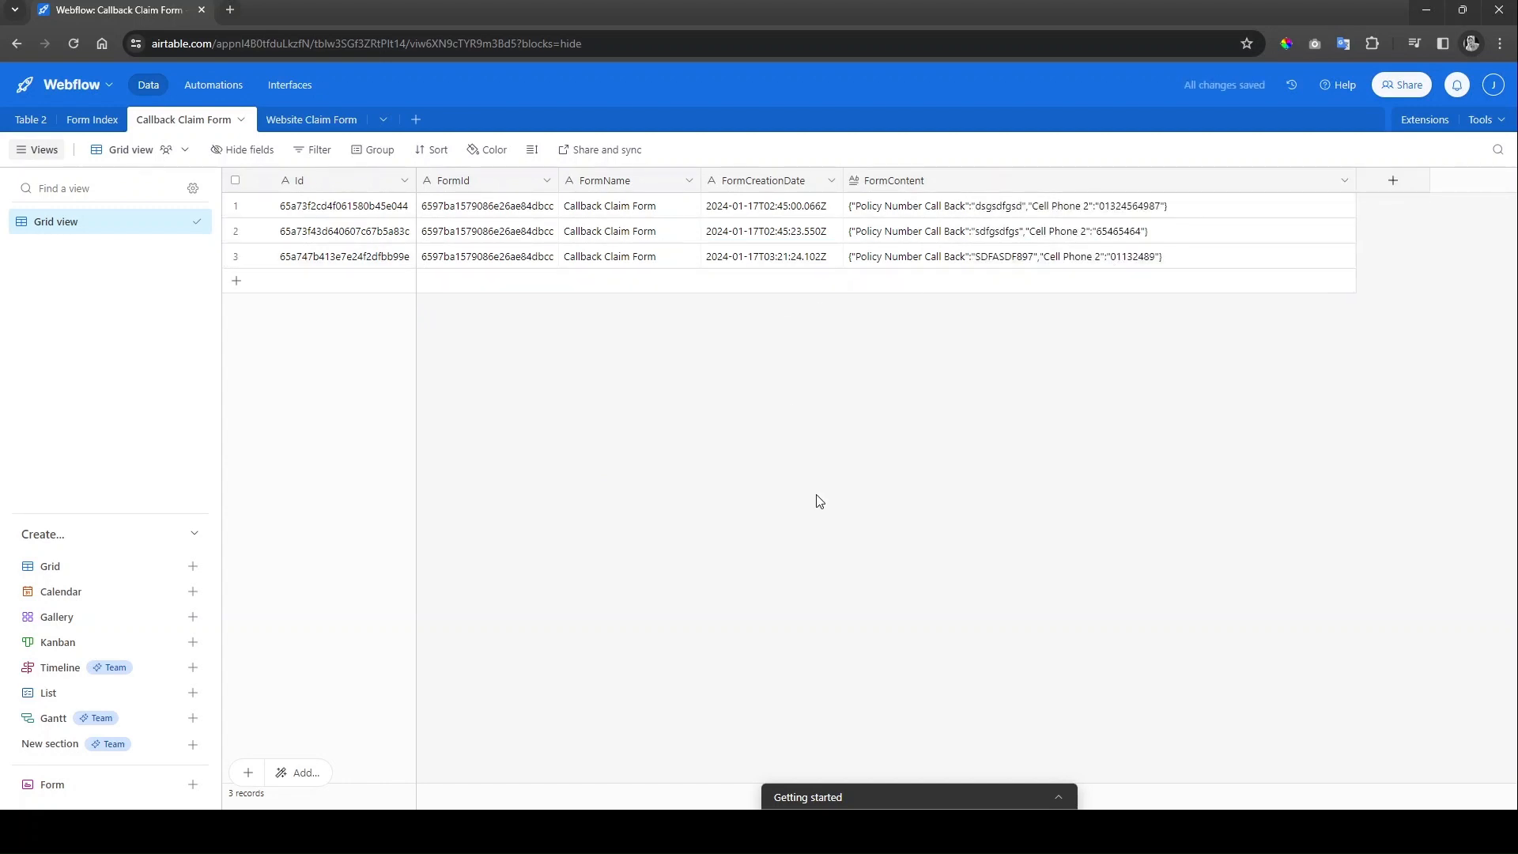
Step: Glance at the Website Claim Form table, then return to Callback Claim Form
click(312, 119)
click(213, 119)
click(617, 831)
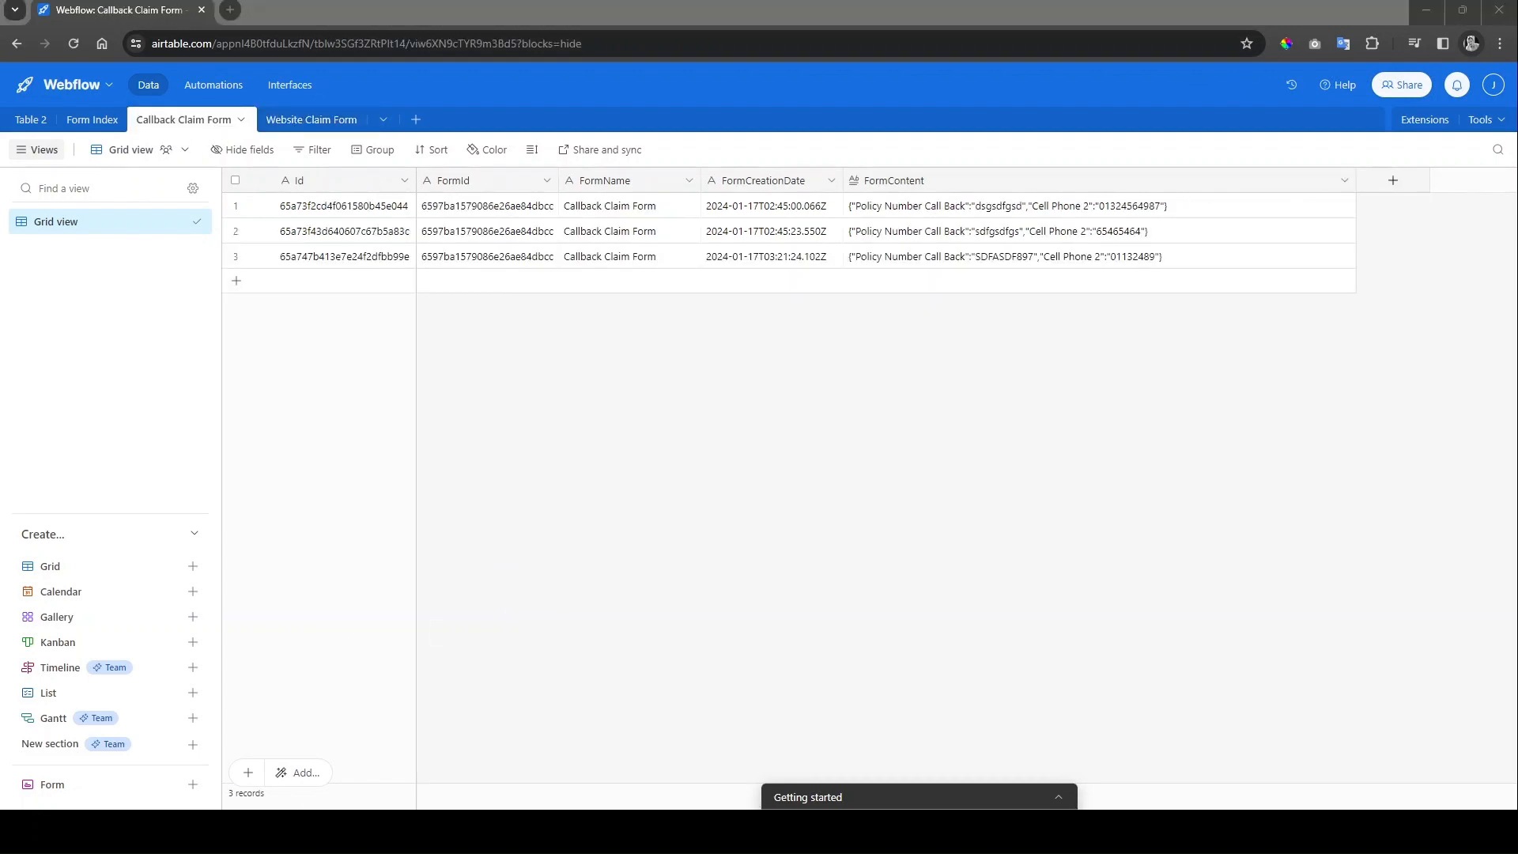
key(alt+Tab)
Step: Go to the Car quote page under Quotes on the published site
click(274, 637)
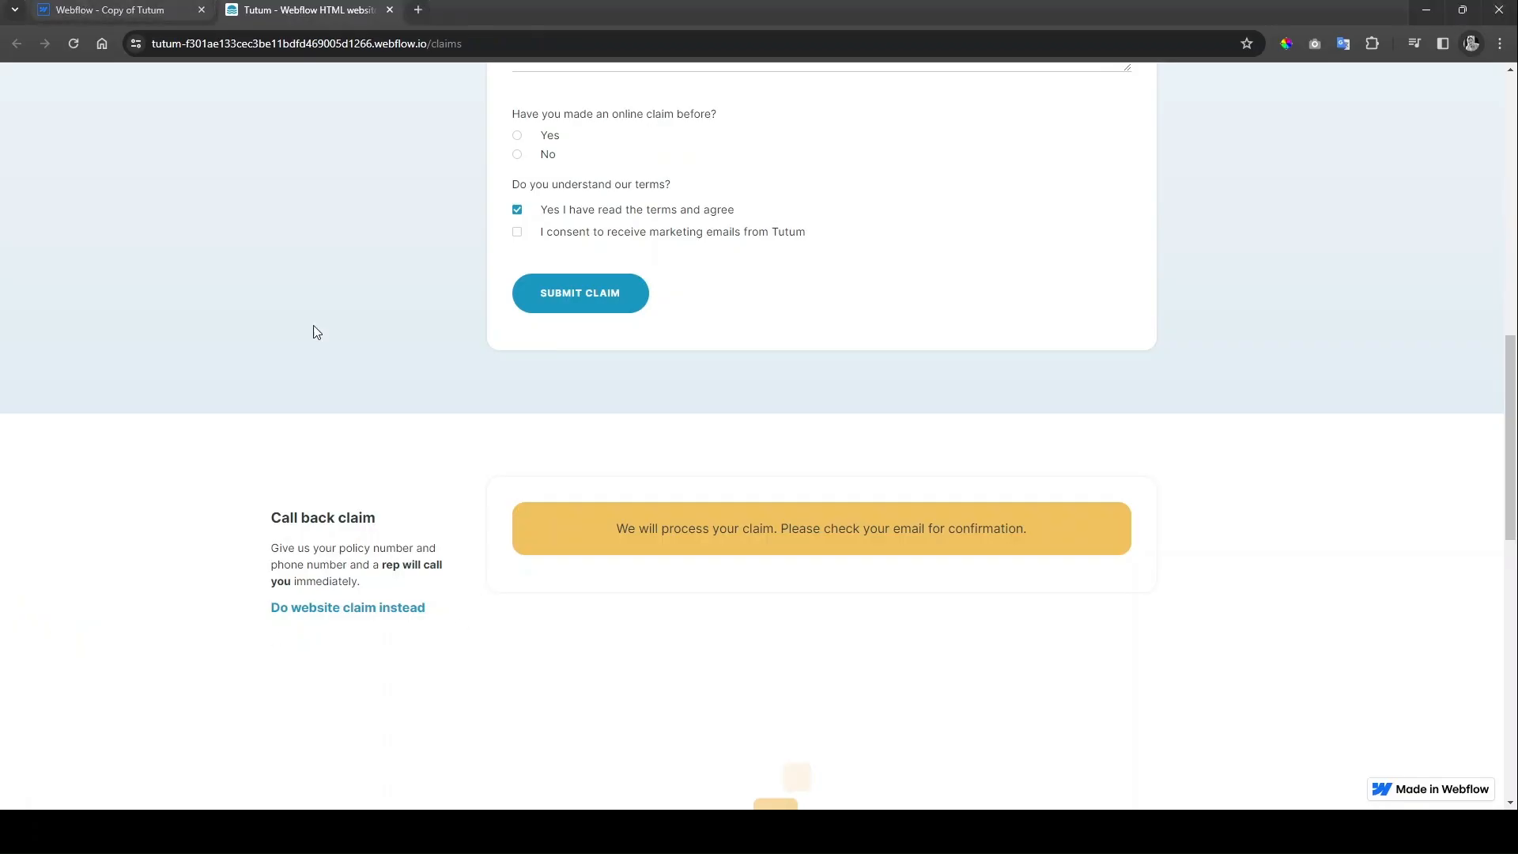
scroll(313, 332, up, 12)
mouse_move(826, 94)
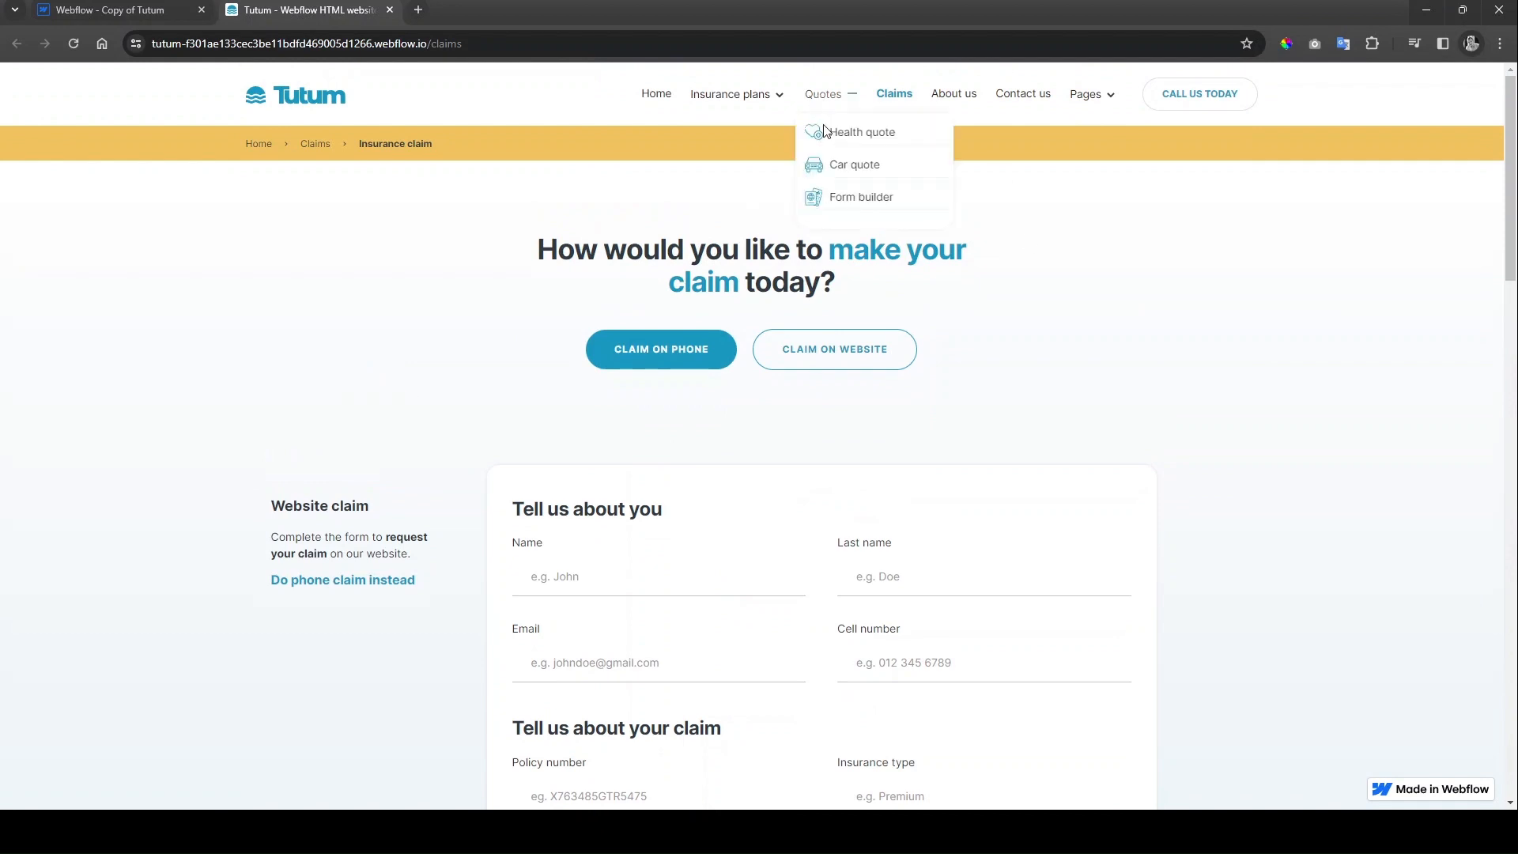
click(858, 166)
scroll(438, 444, down, 1)
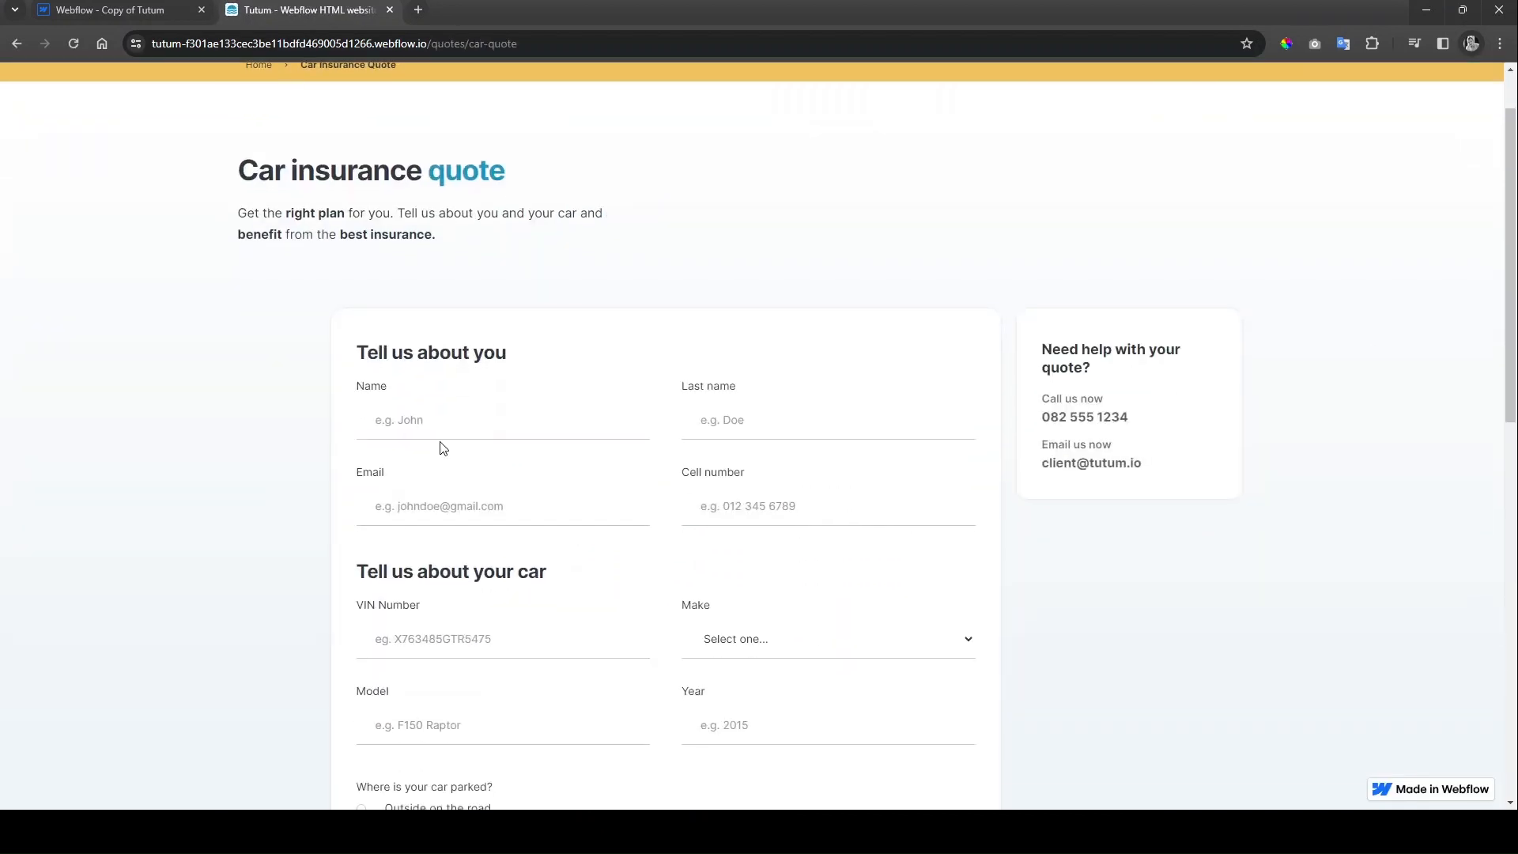
Step: Fill in the first name, last name, email and cell number fields
click(437, 441)
text(John)
key(Tab)
text(Doe)
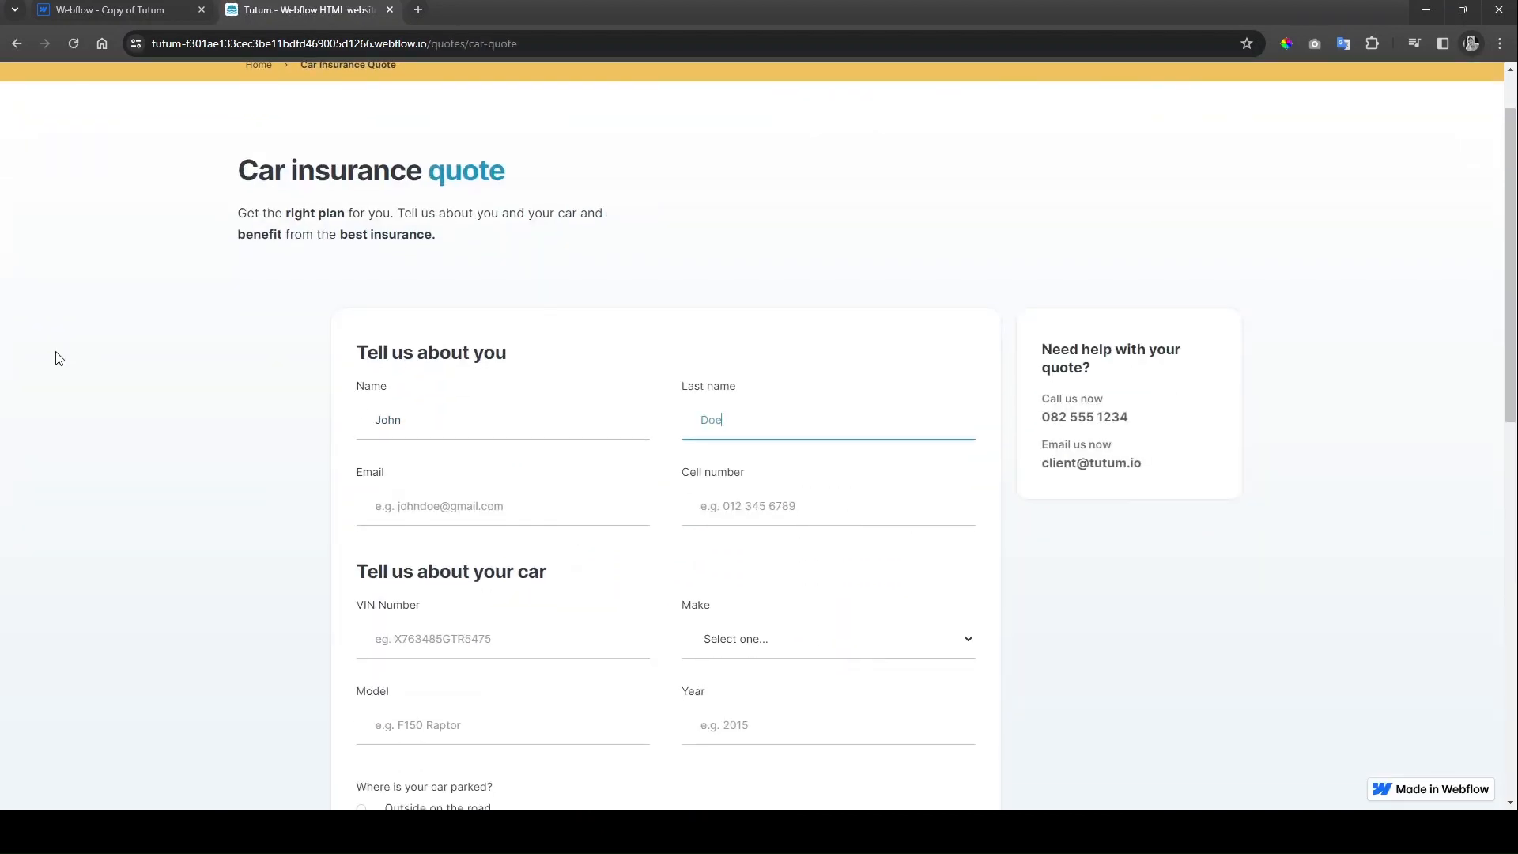
key(Tab)
key(Tab)
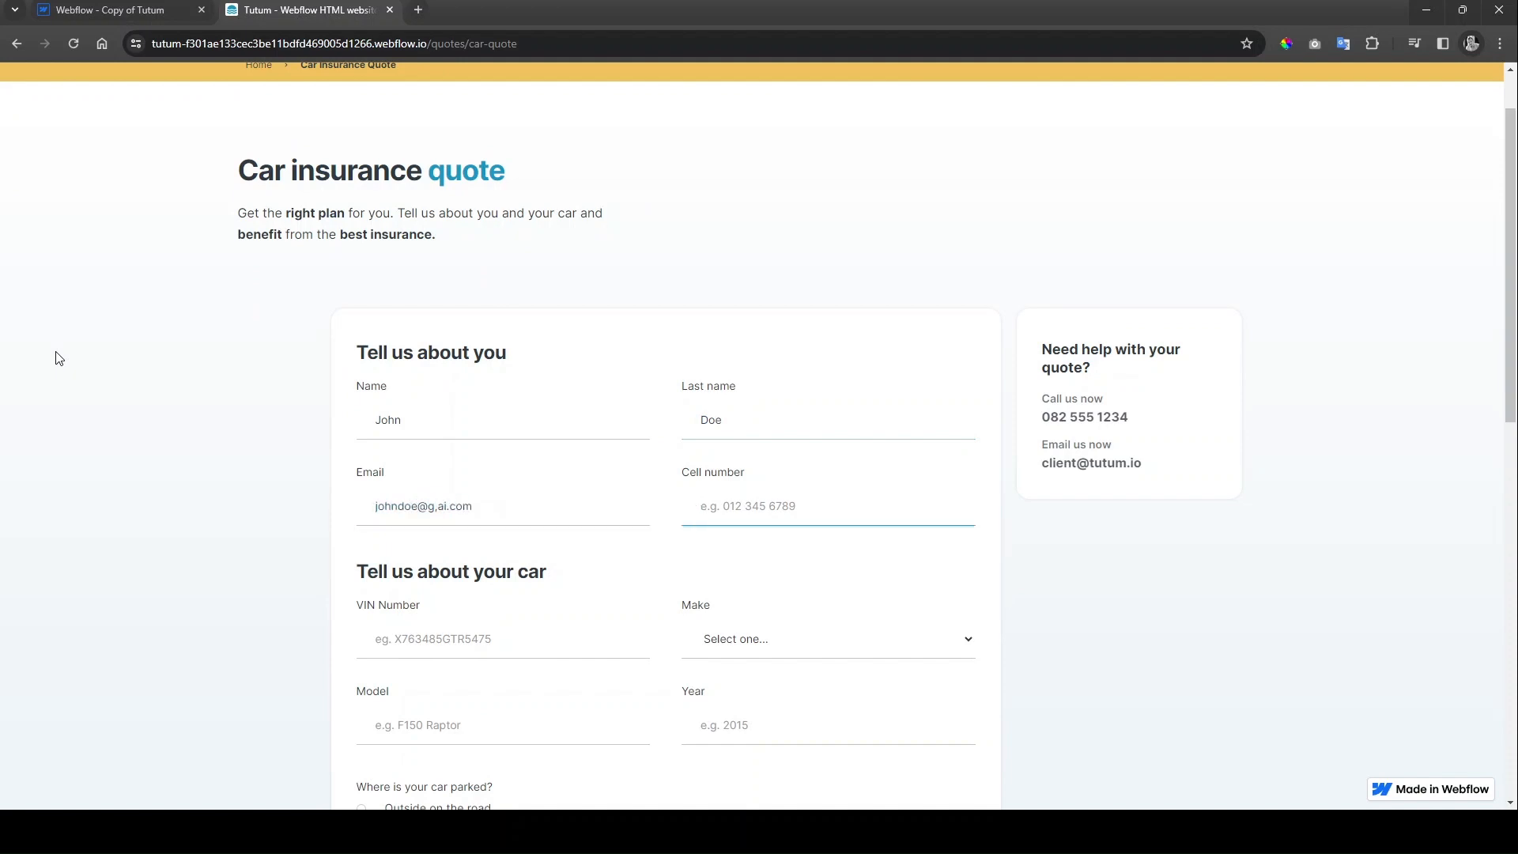
click(443, 506)
click(854, 514)
text(0132456789)
Step: Enter a VIN, make Ford, model Raptor and year 2015
scroll(423, 406, down, 3)
click(429, 410)
text(SDFSDF988)
key(Tab)
key(f)
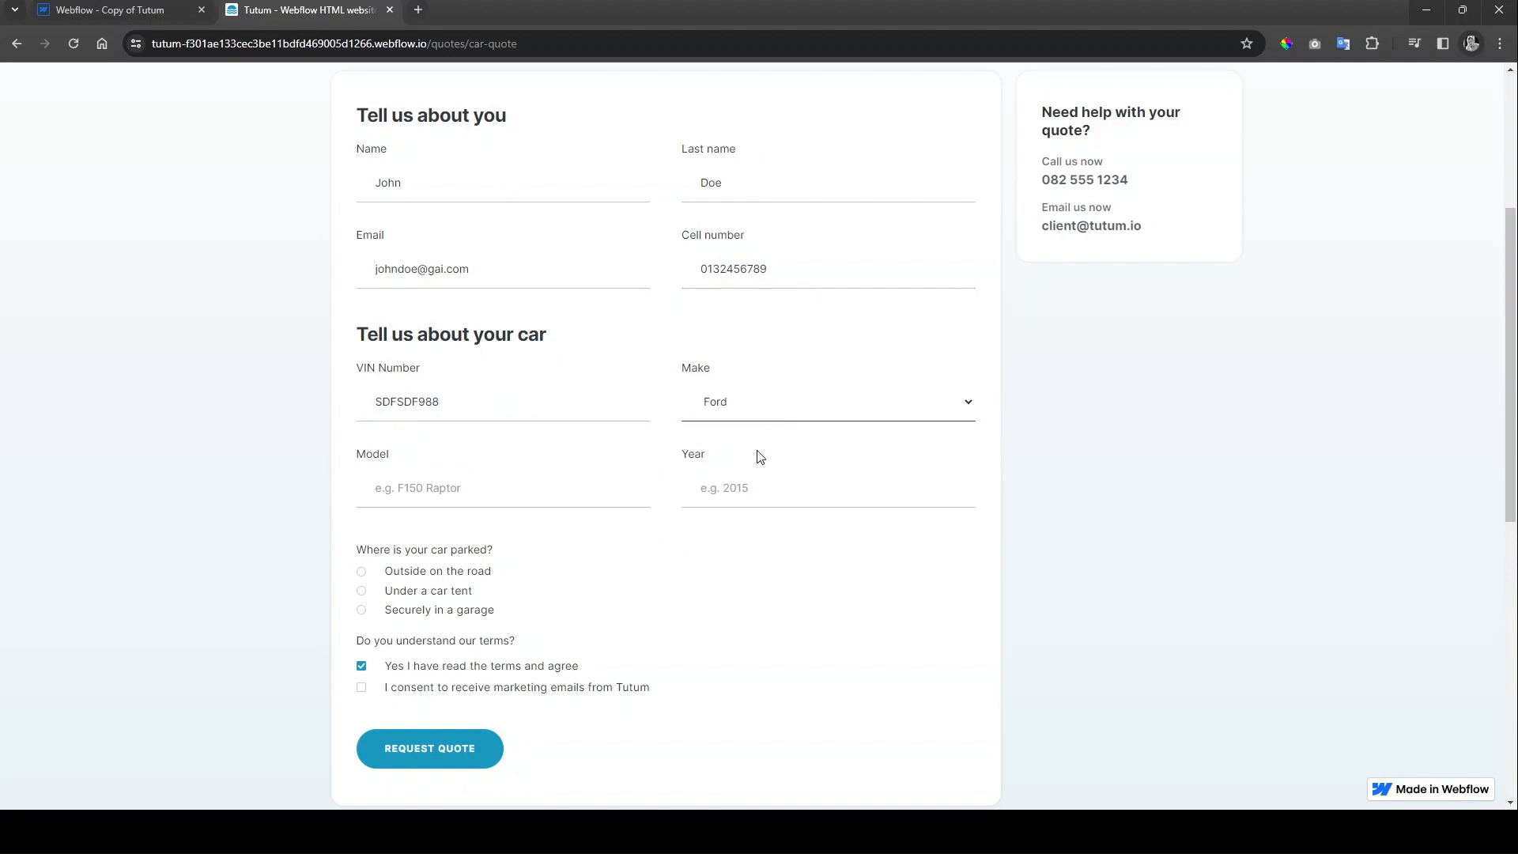
click(507, 495)
text(Raptor)
key(Tab)
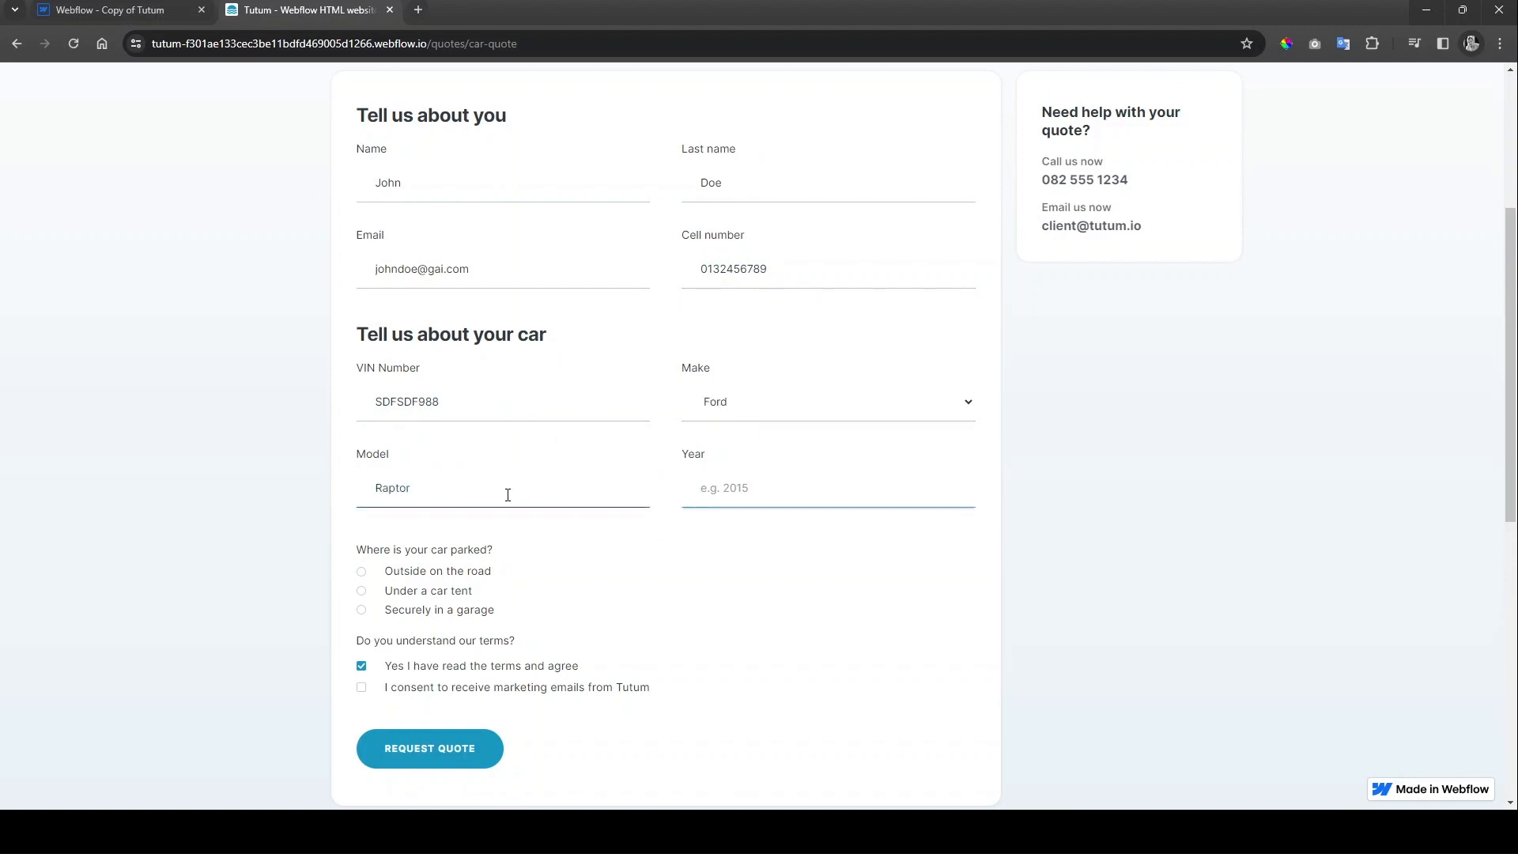
text(2015)
Step: Choose 'Outside on the road' parking, tick the marketing consent, and submit the quote
click(467, 569)
scroll(474, 627, down, 1)
click(424, 610)
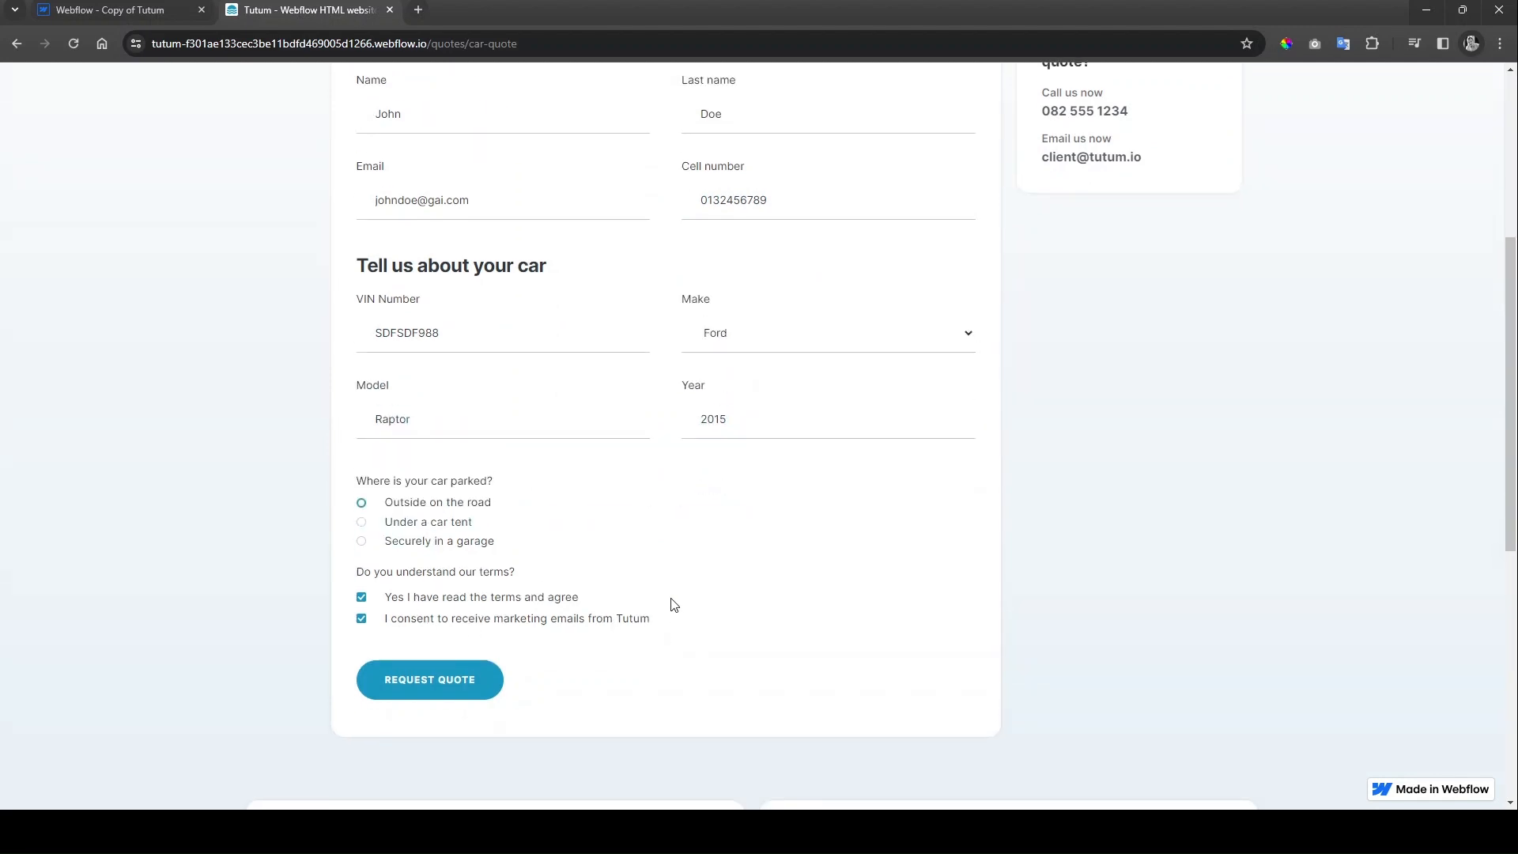
click(430, 669)
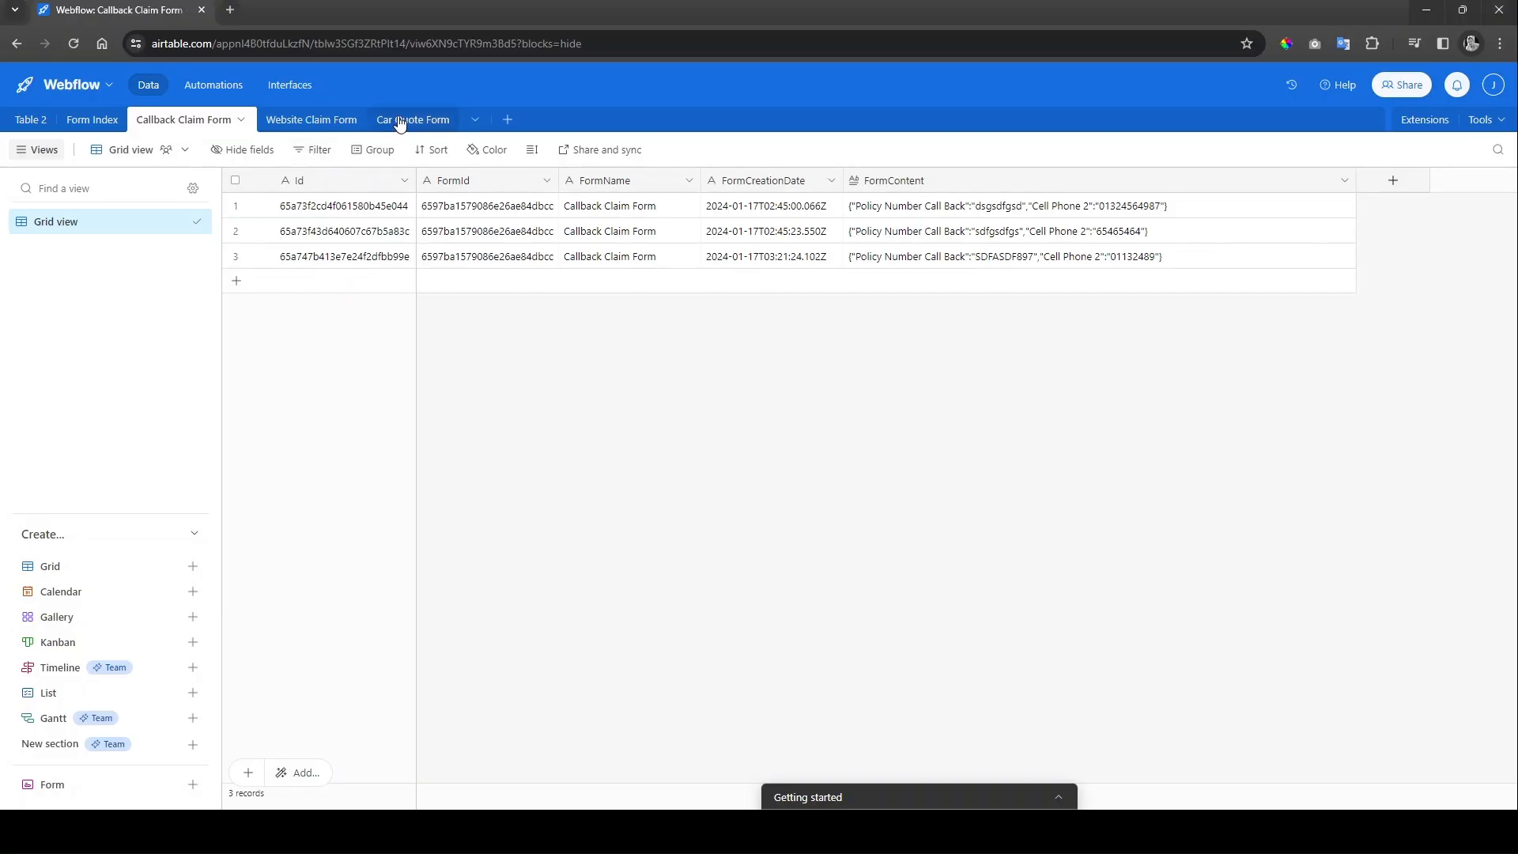
Step: Open the Car Quote Form table, widen FormContent and expand the record's JSON
click(402, 123)
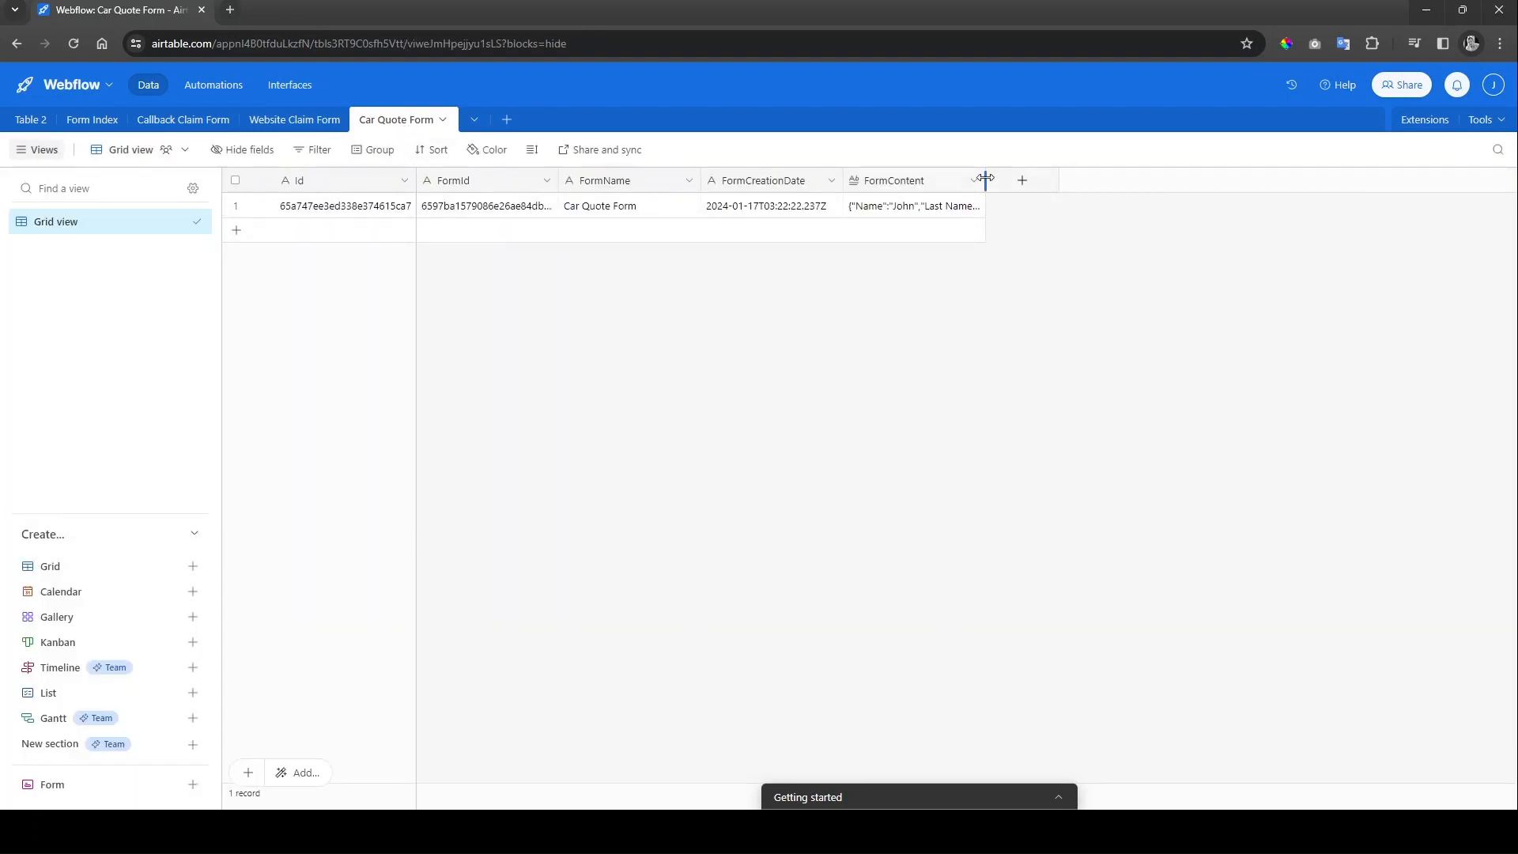
drag(985, 180, 1259, 183)
click(1091, 210)
click(1025, 310)
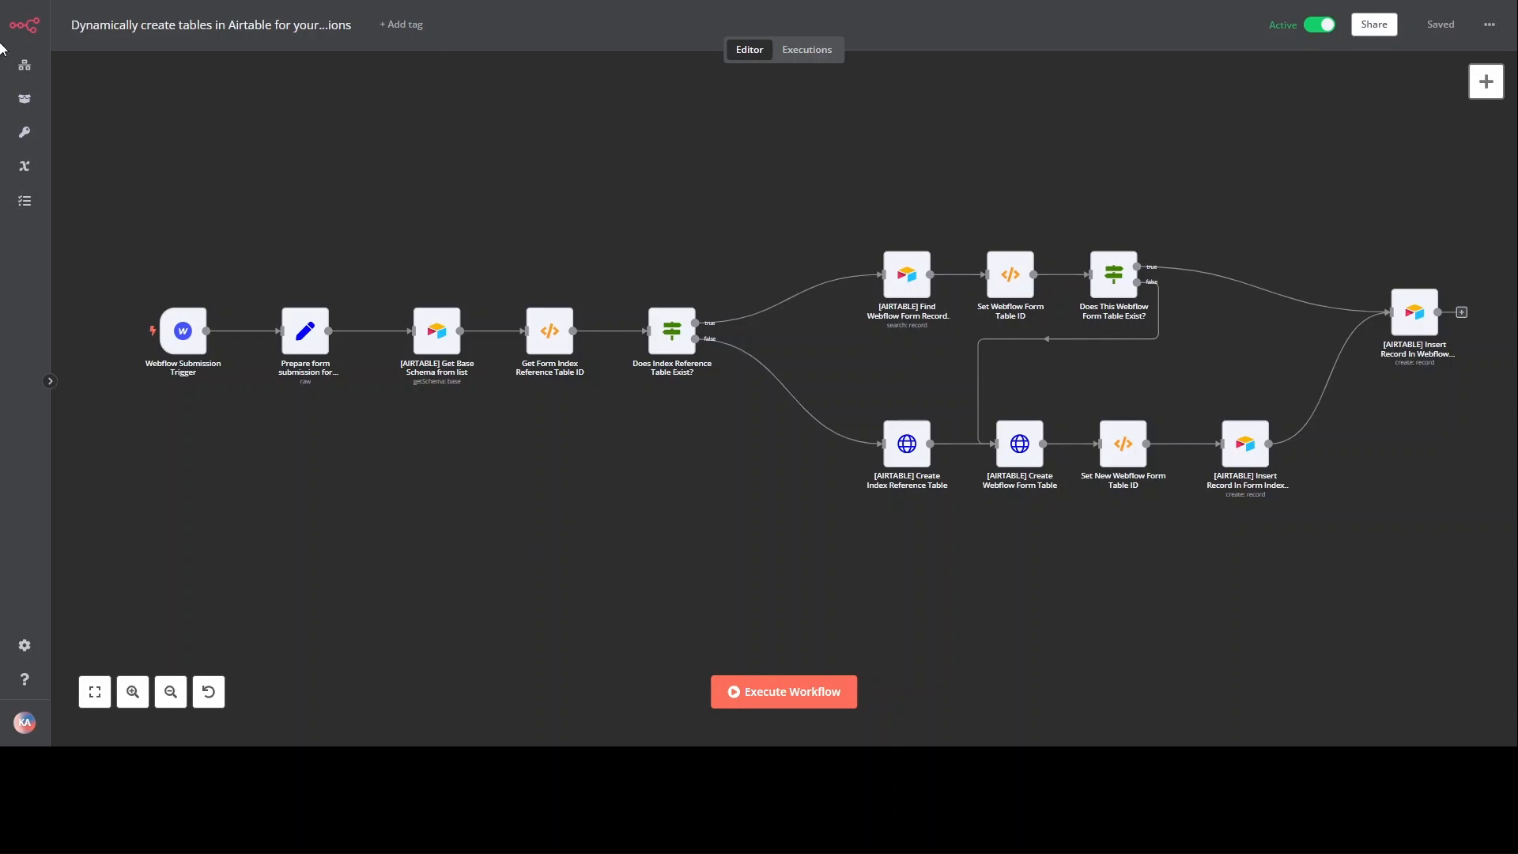
click(24, 132)
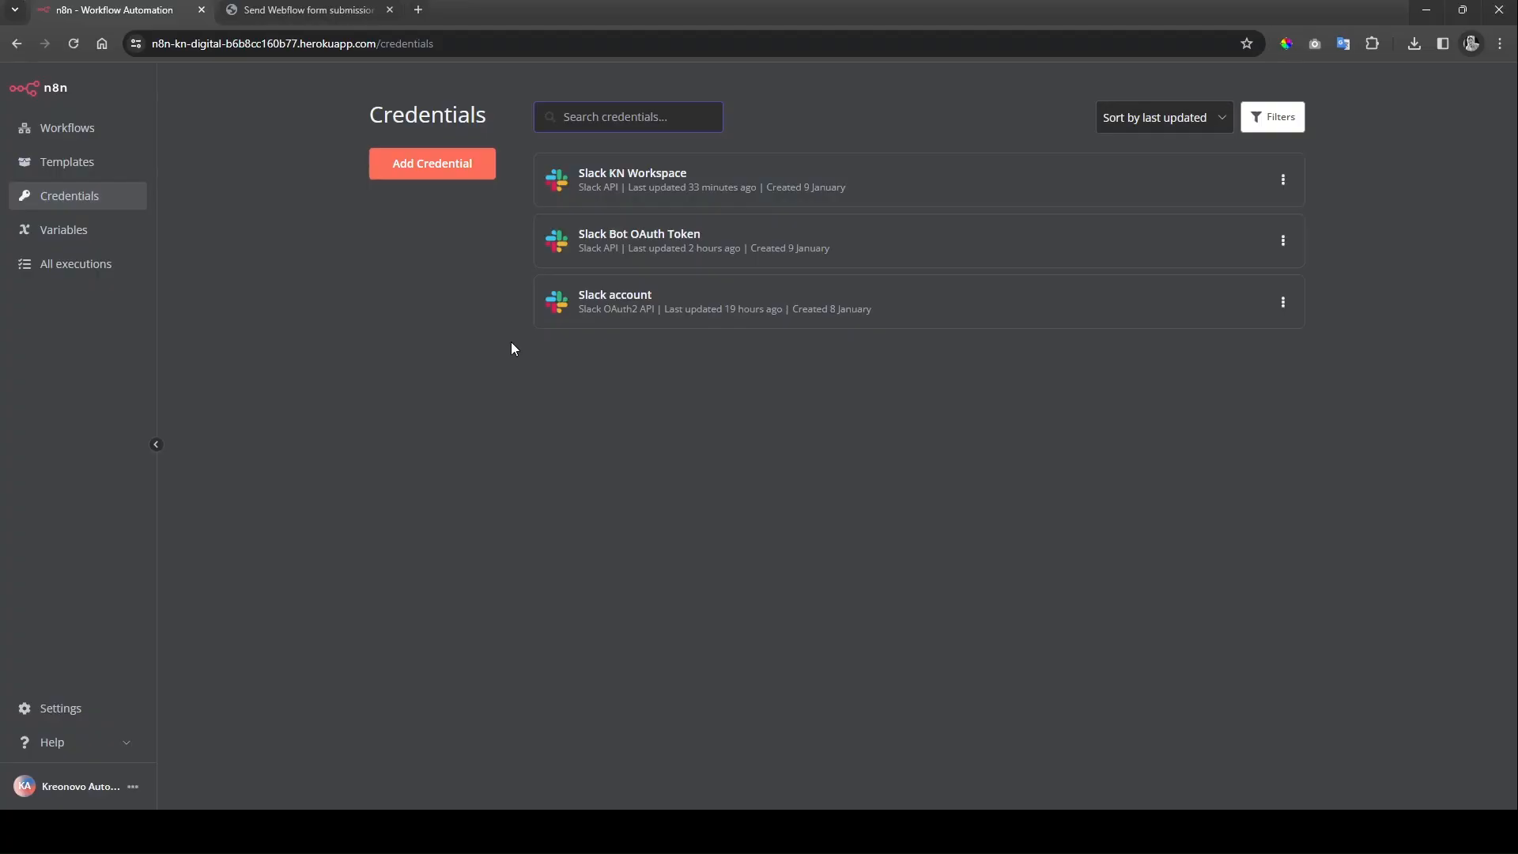
Step: Search 'webfl' and choose Webflow API as the new credential type
text(webfl)
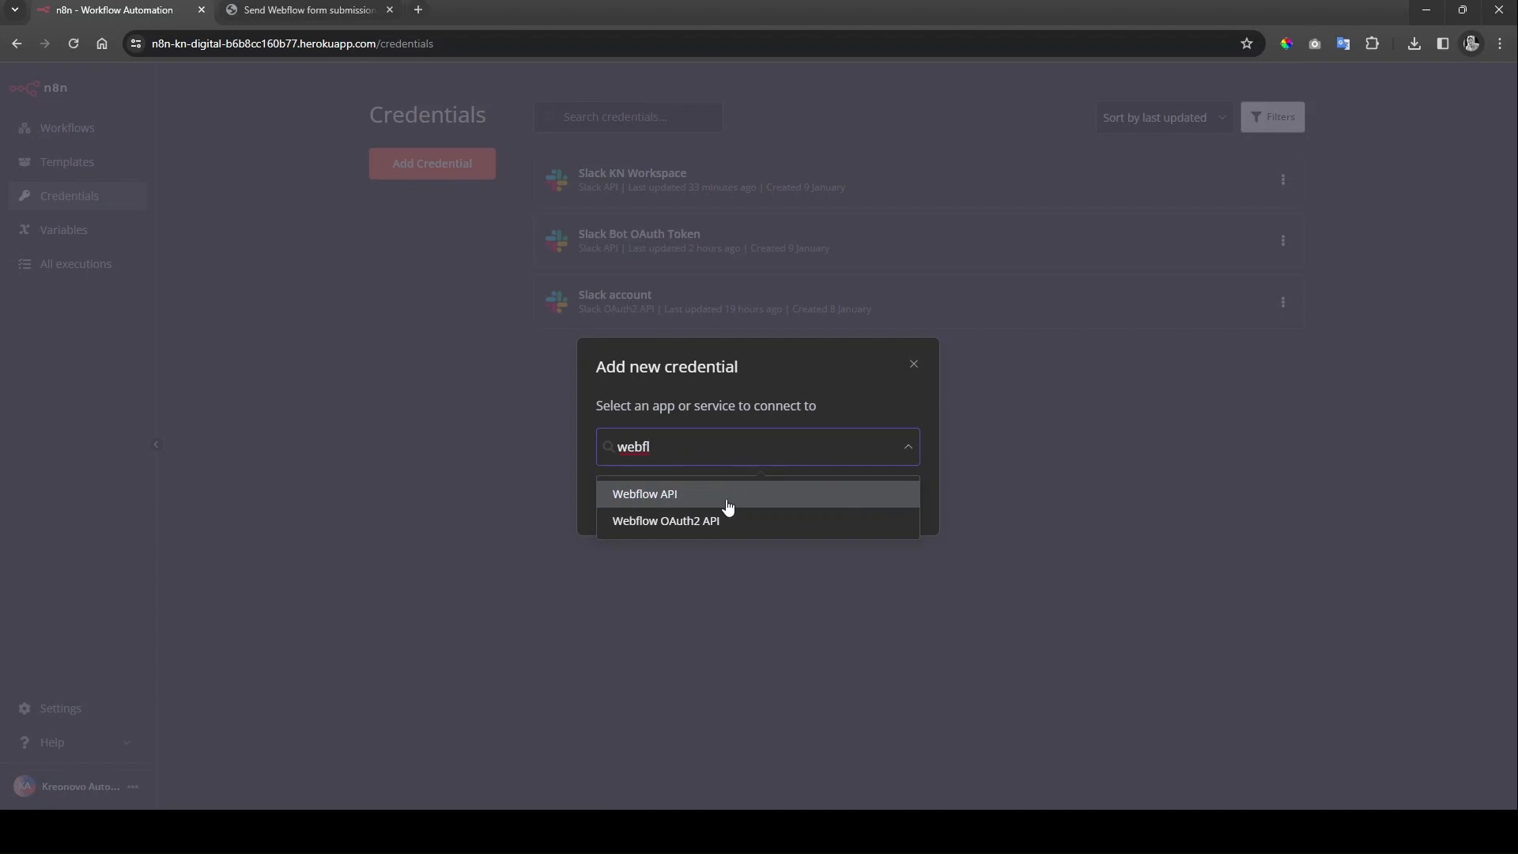
click(725, 499)
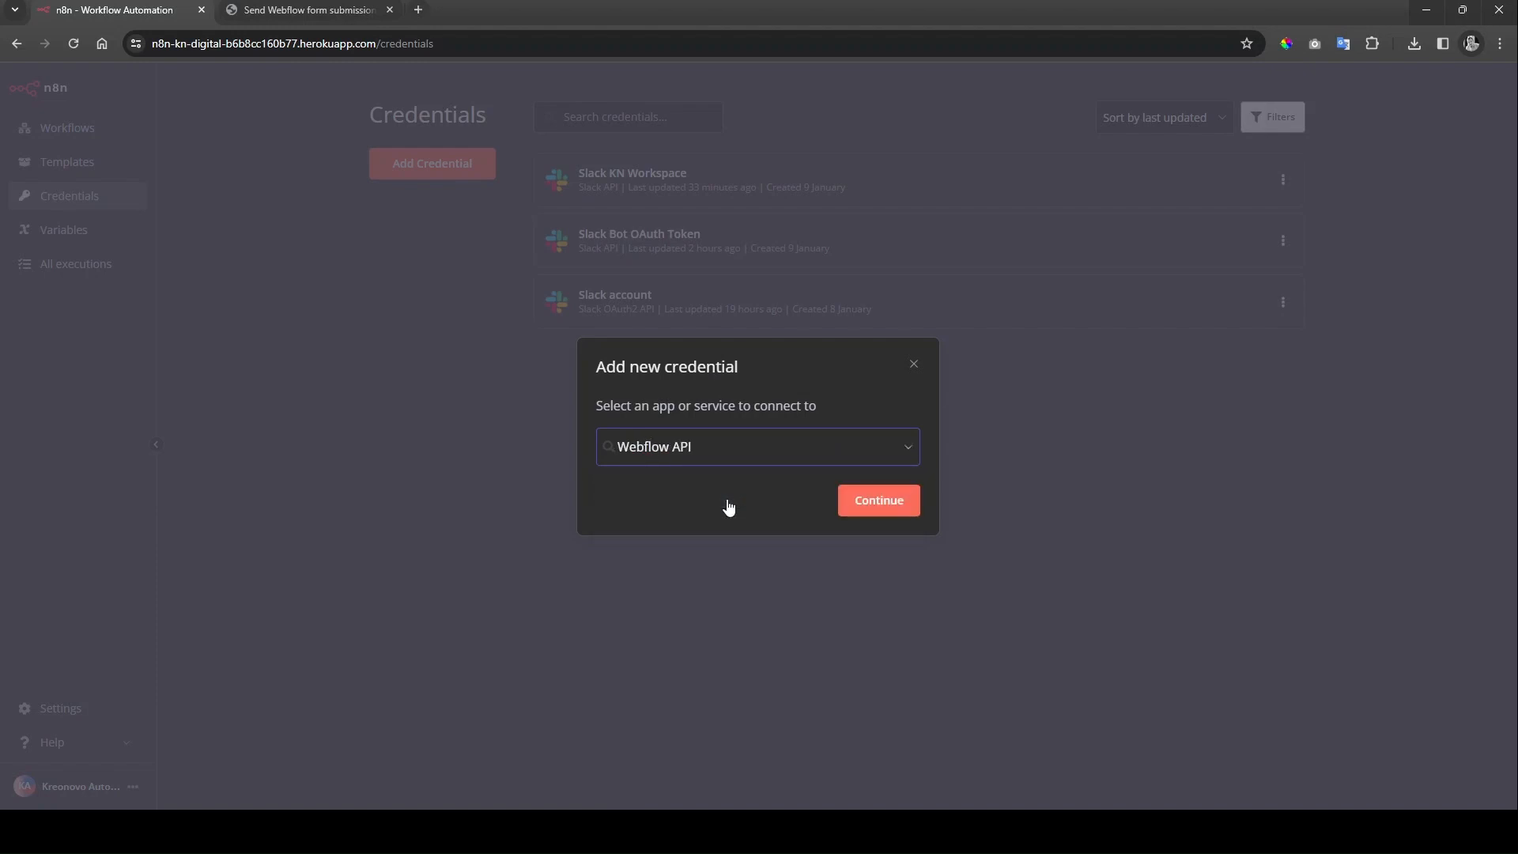
click(877, 502)
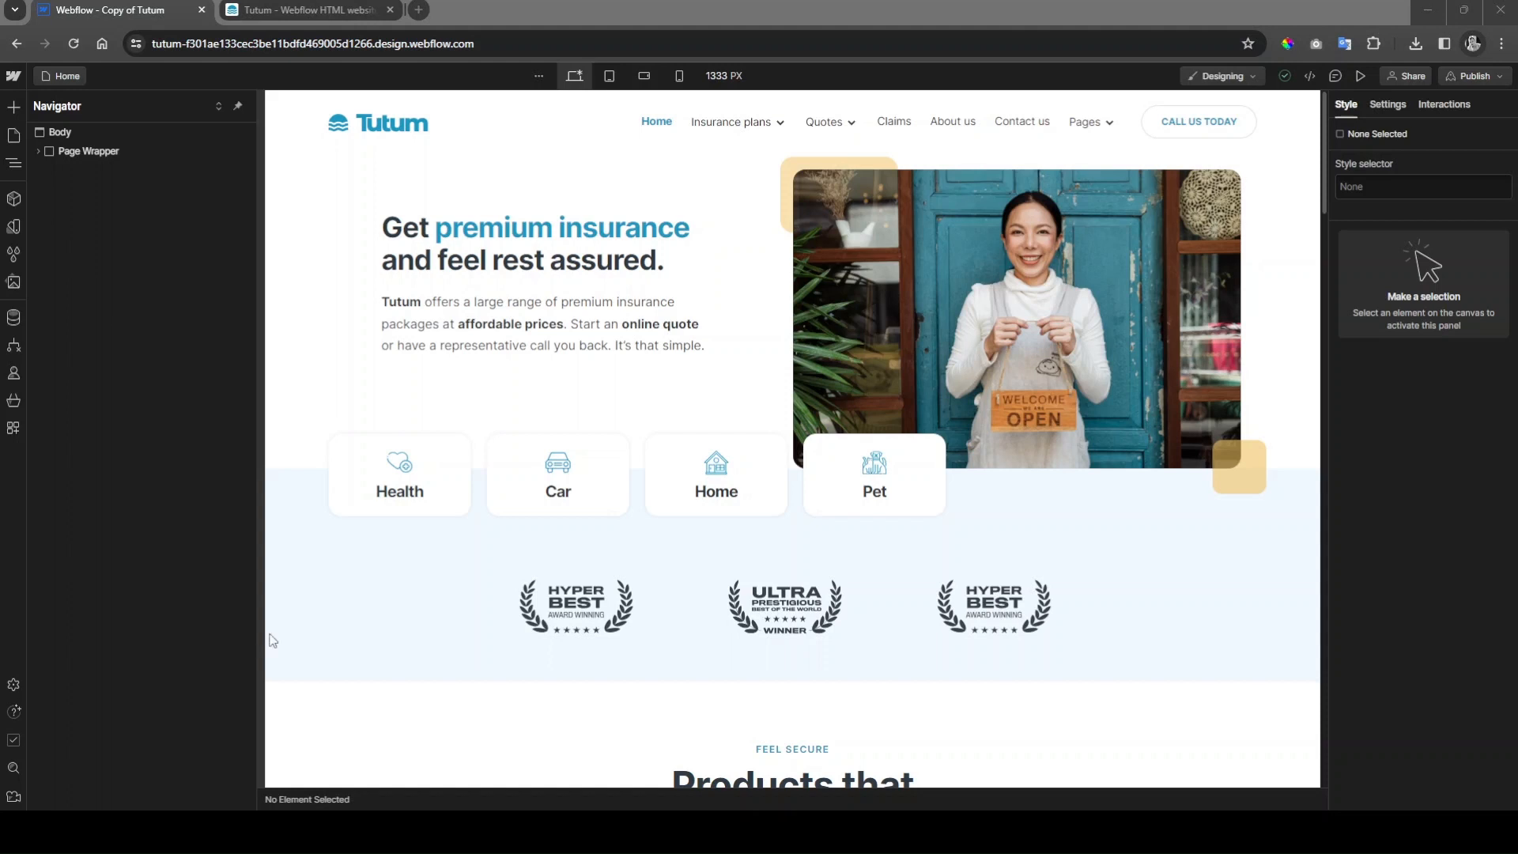
Step: Generate a V1 API token under Site settings > Apps & Integrations and copy it
click(13, 76)
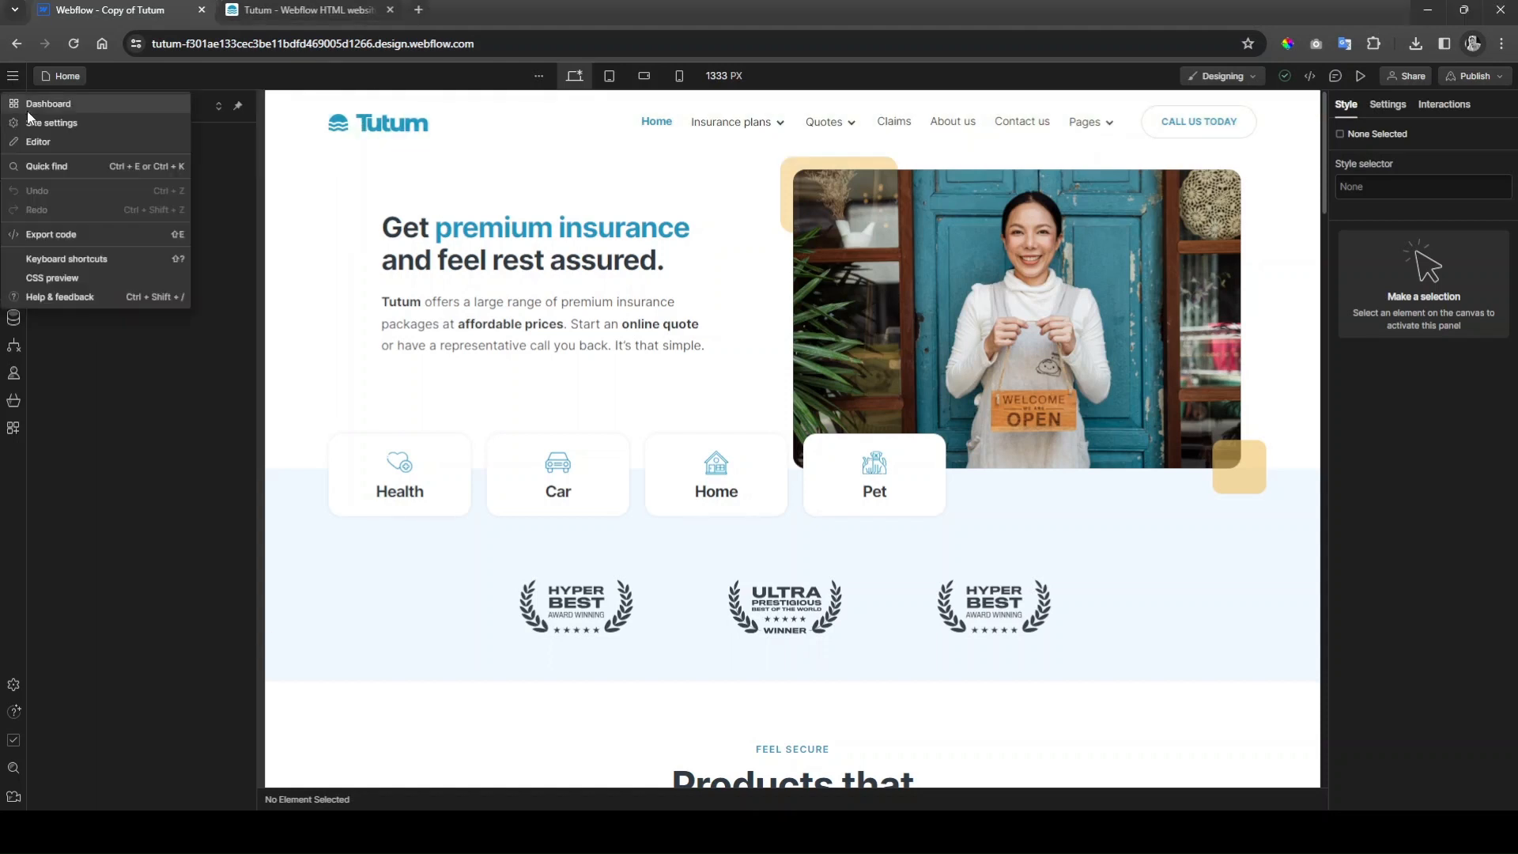
click(101, 124)
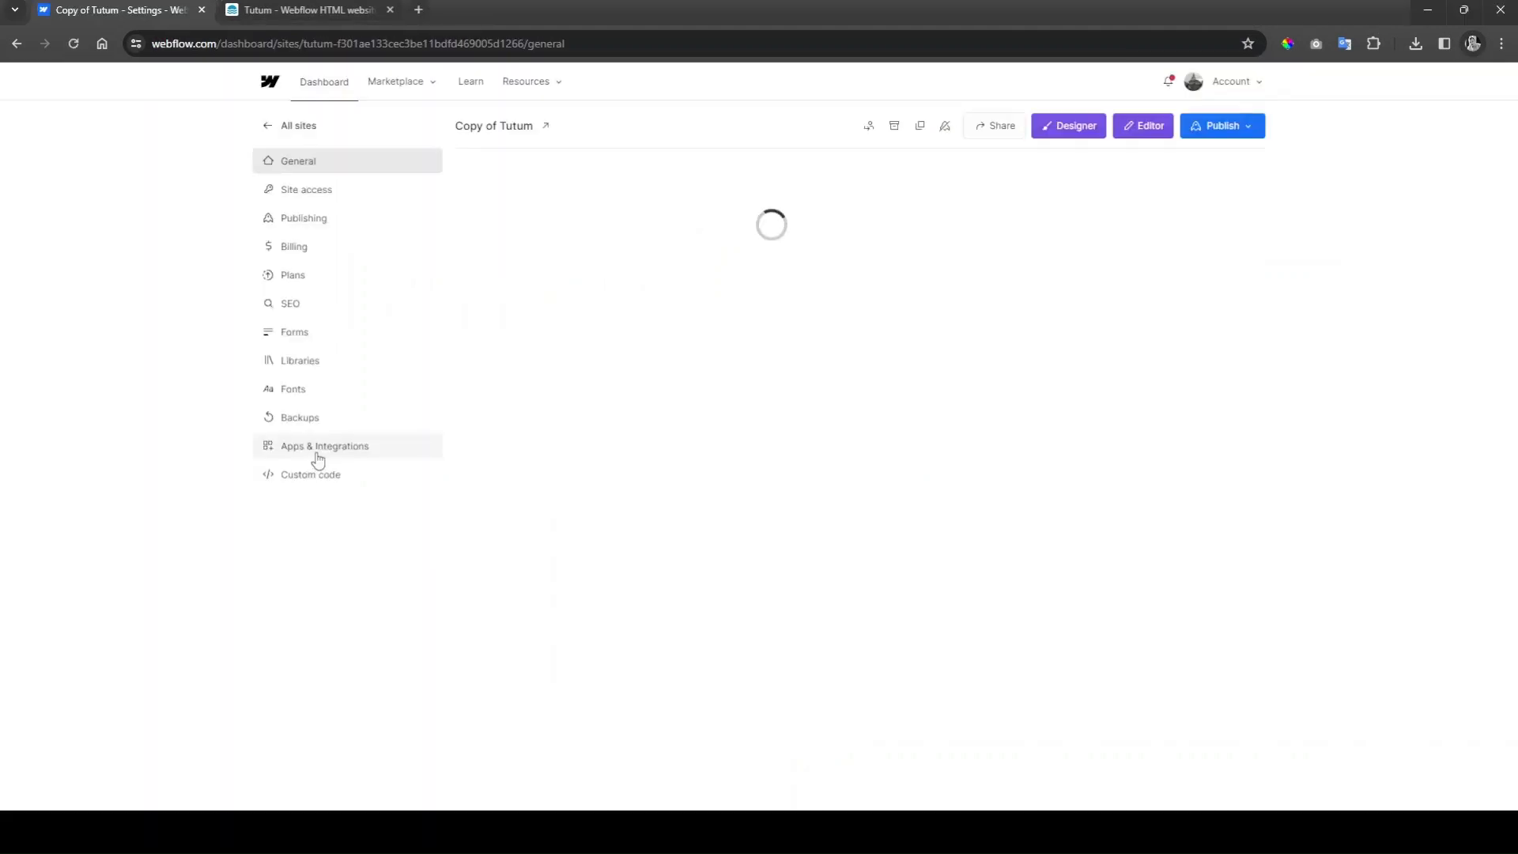
click(313, 446)
scroll(1097, 484, down, 5)
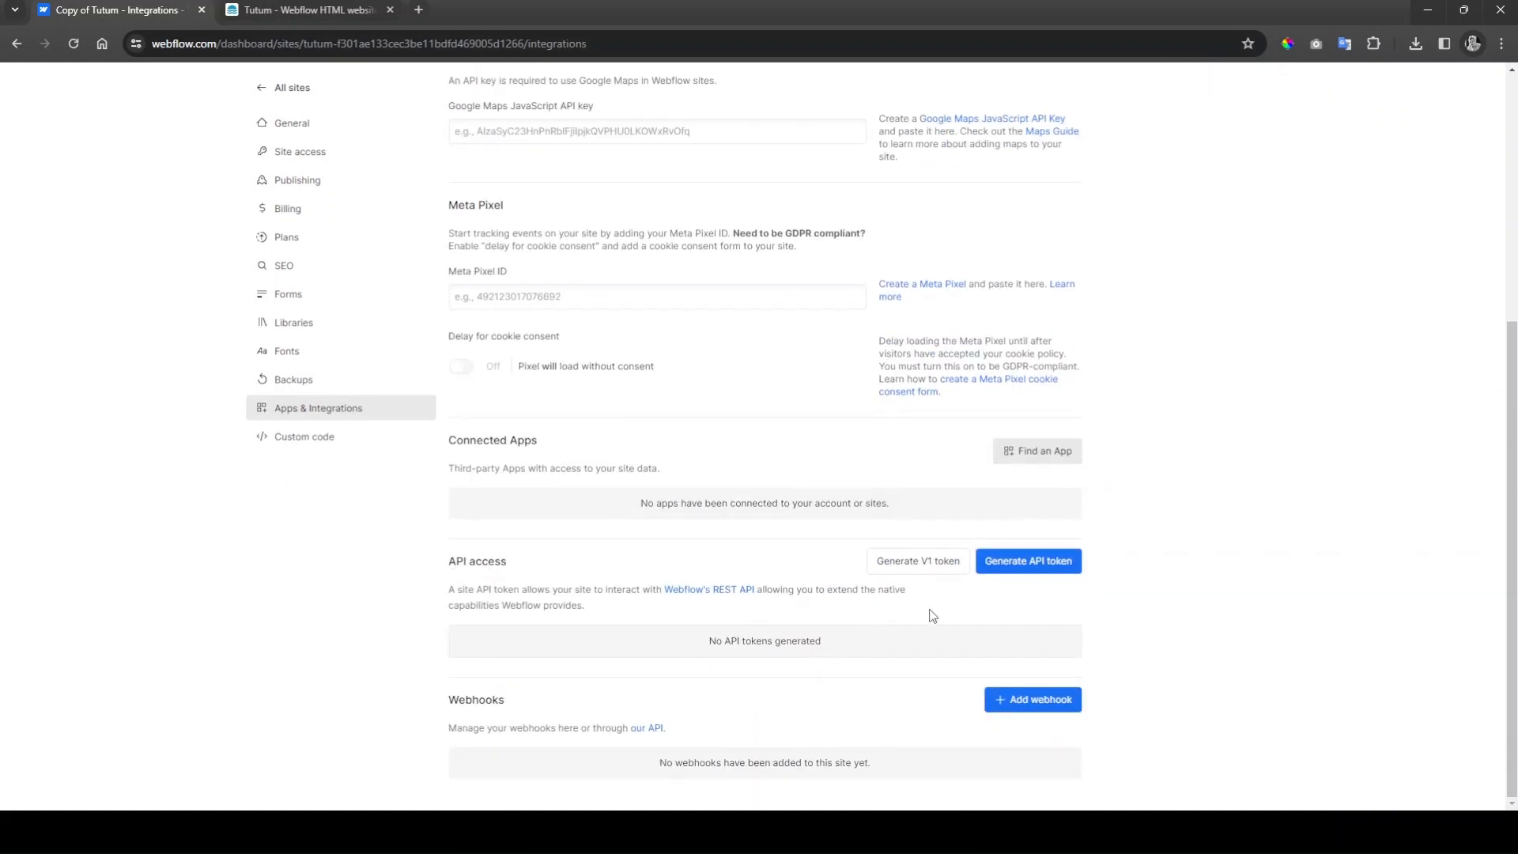
click(901, 576)
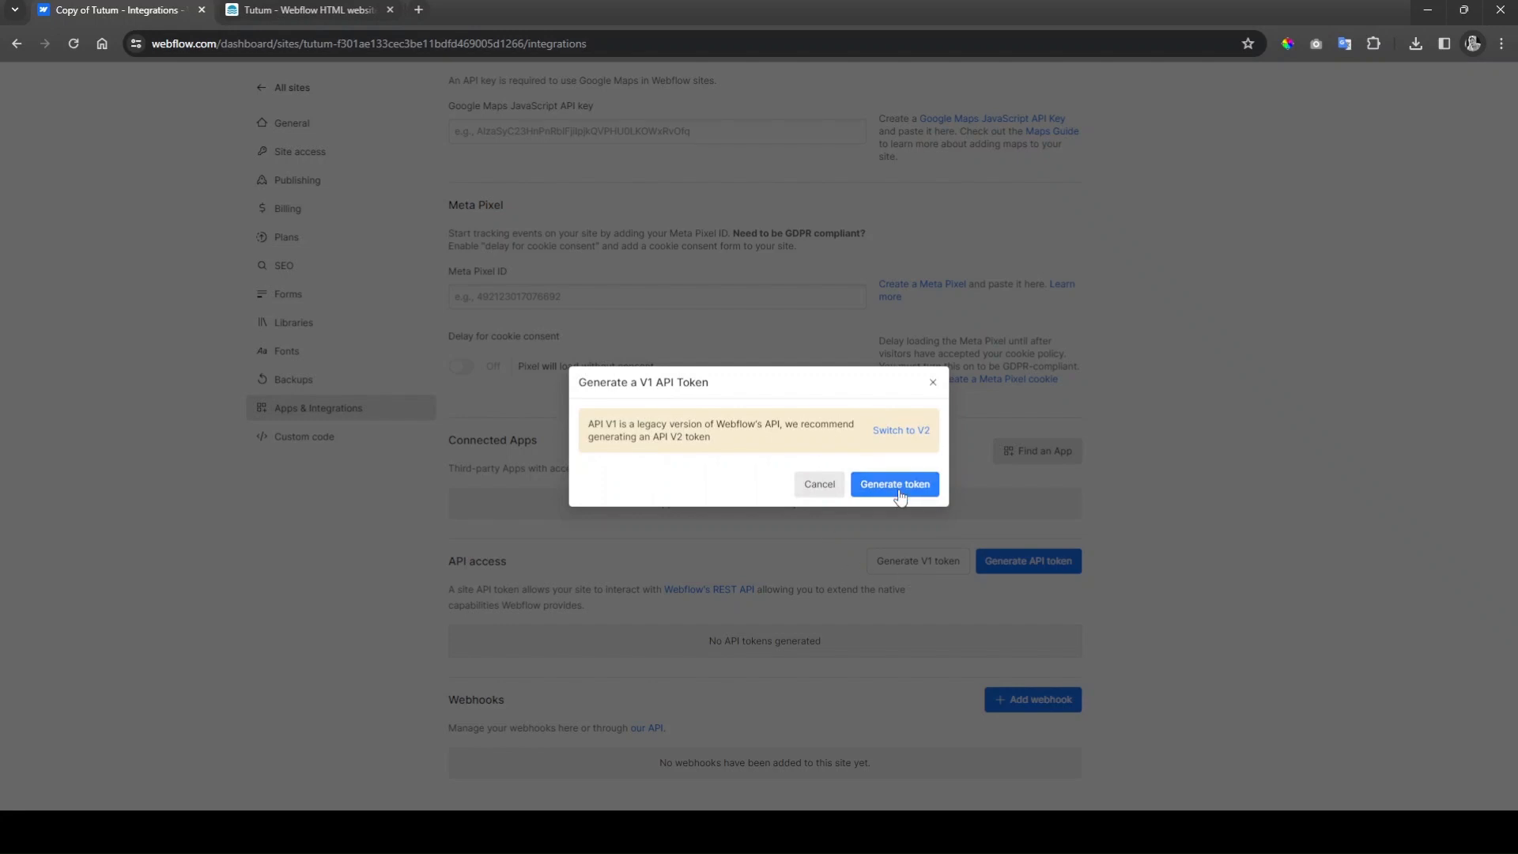
click(903, 491)
click(927, 459)
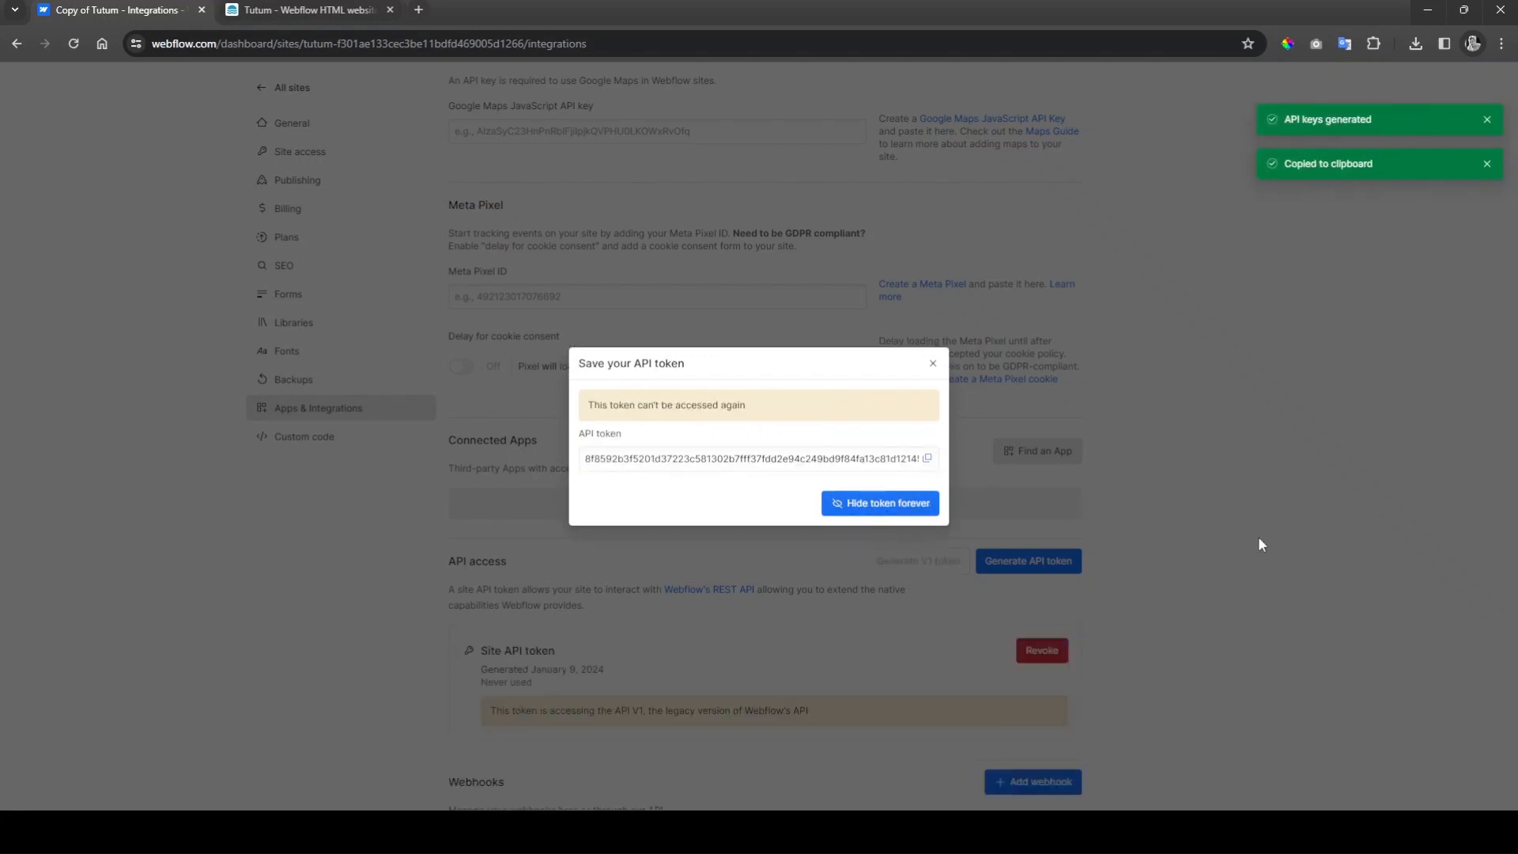
click(933, 363)
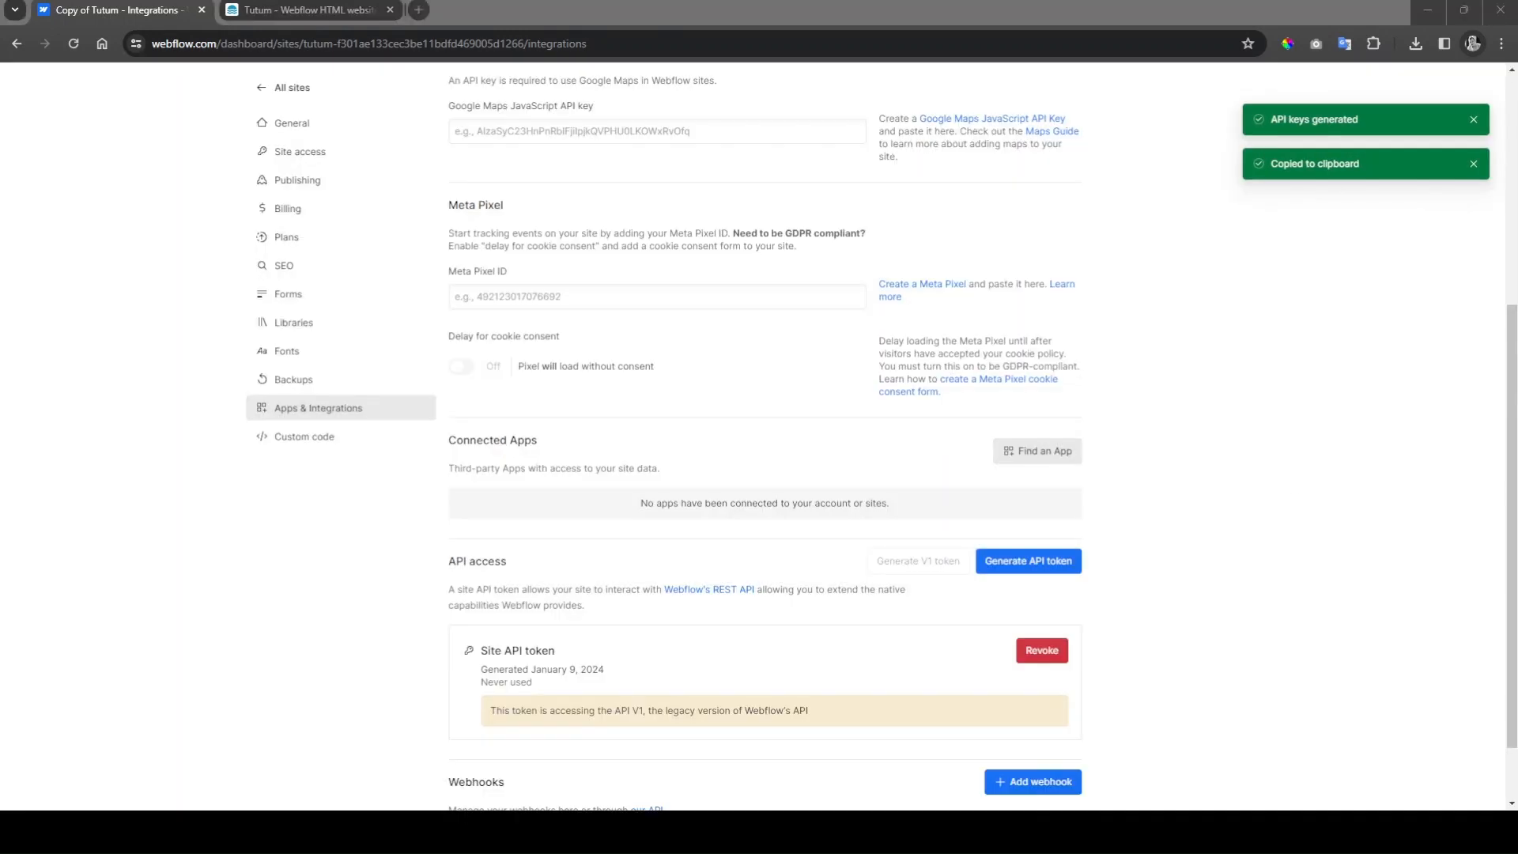
key(alt+Tab)
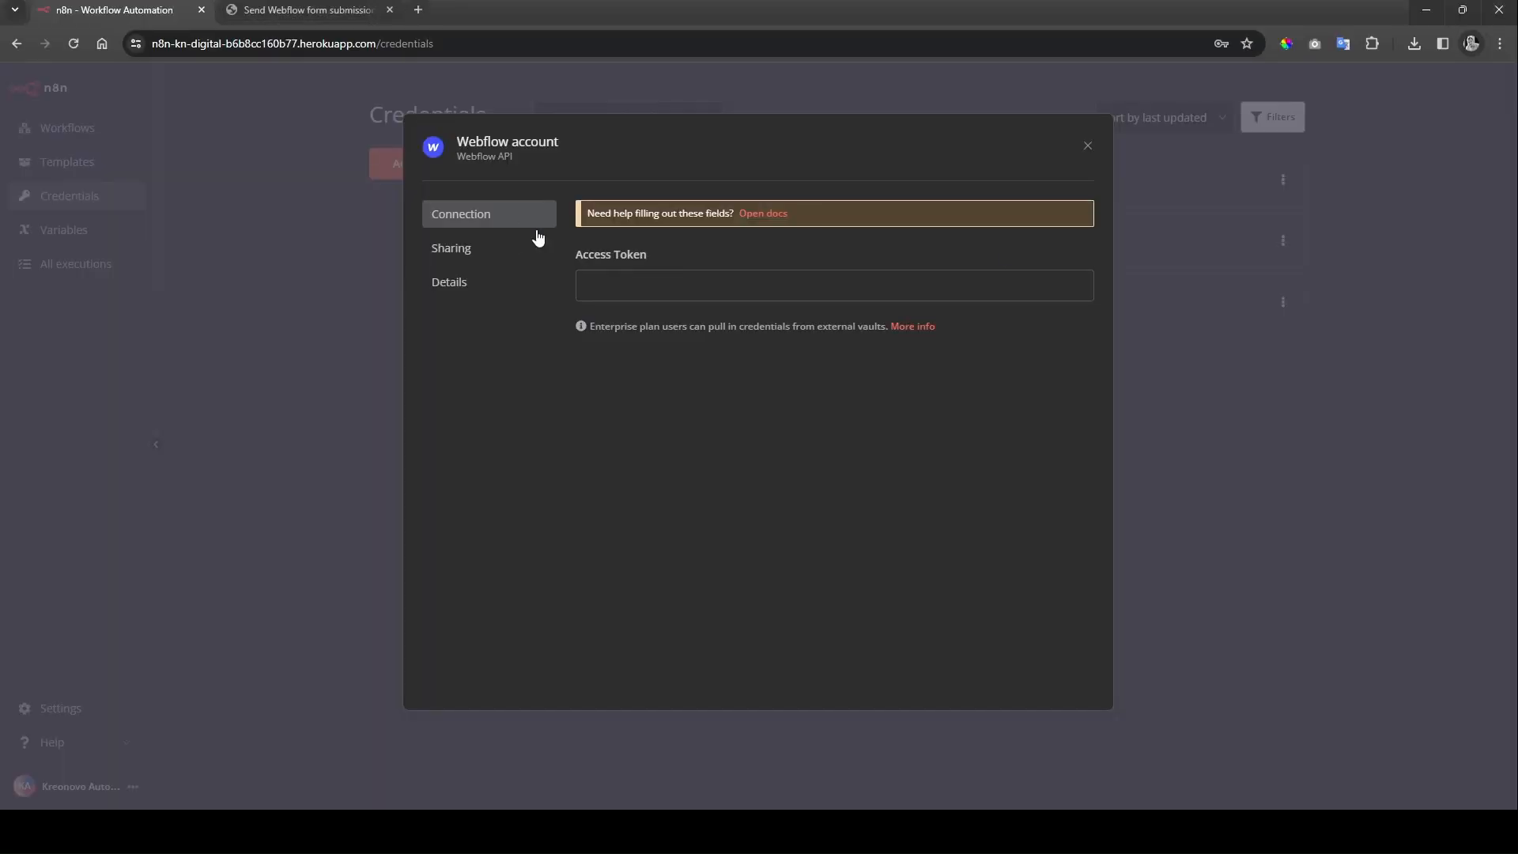
Step: Paste the Webflow token, rename the credential 'Webflow Tutum Access', and save it
click(600, 285)
key(ctrl+v)
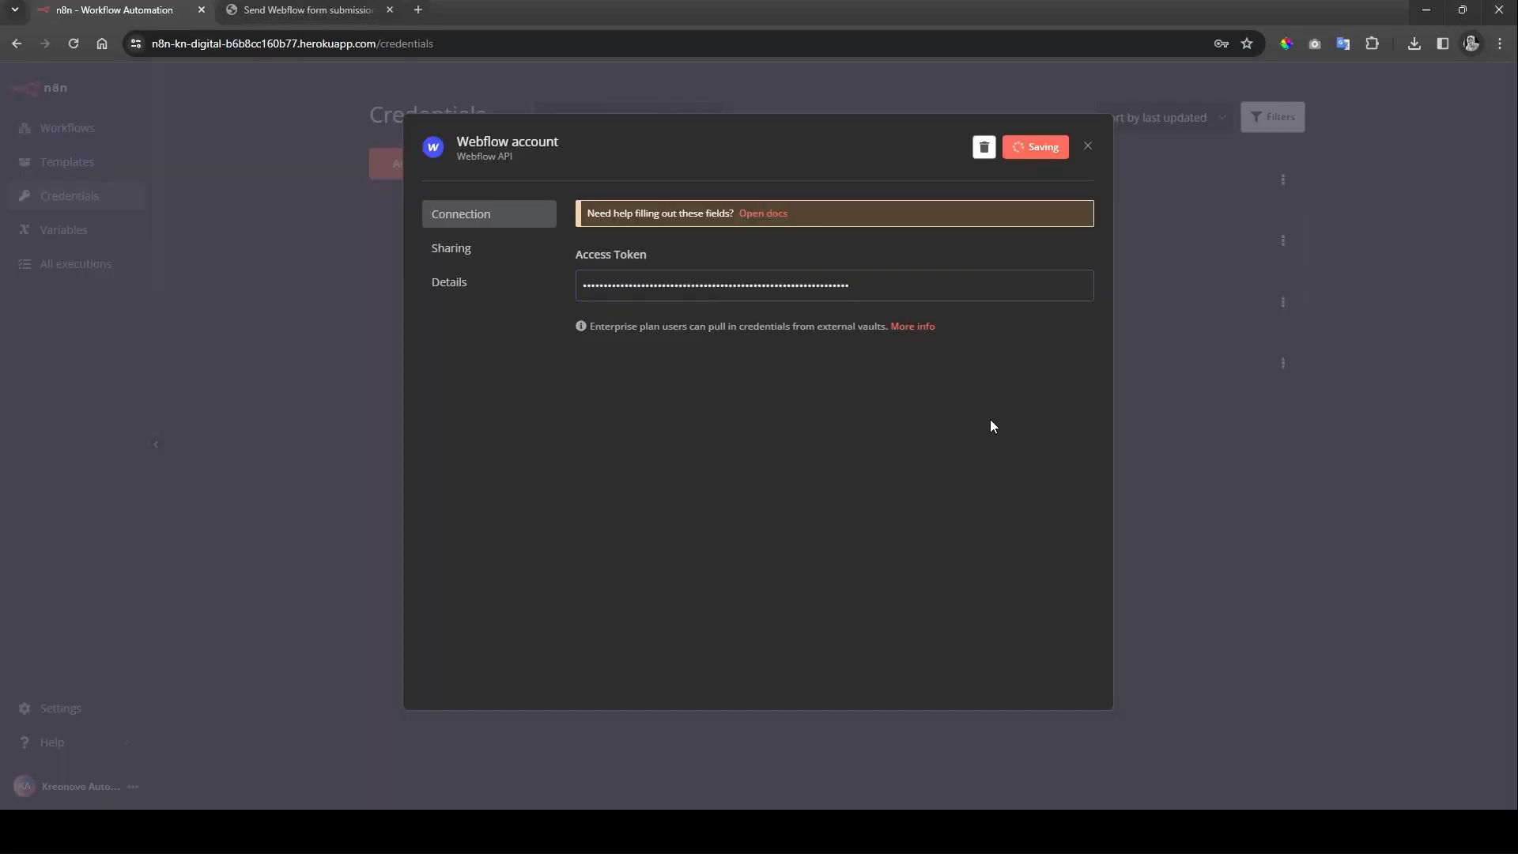
click(554, 146)
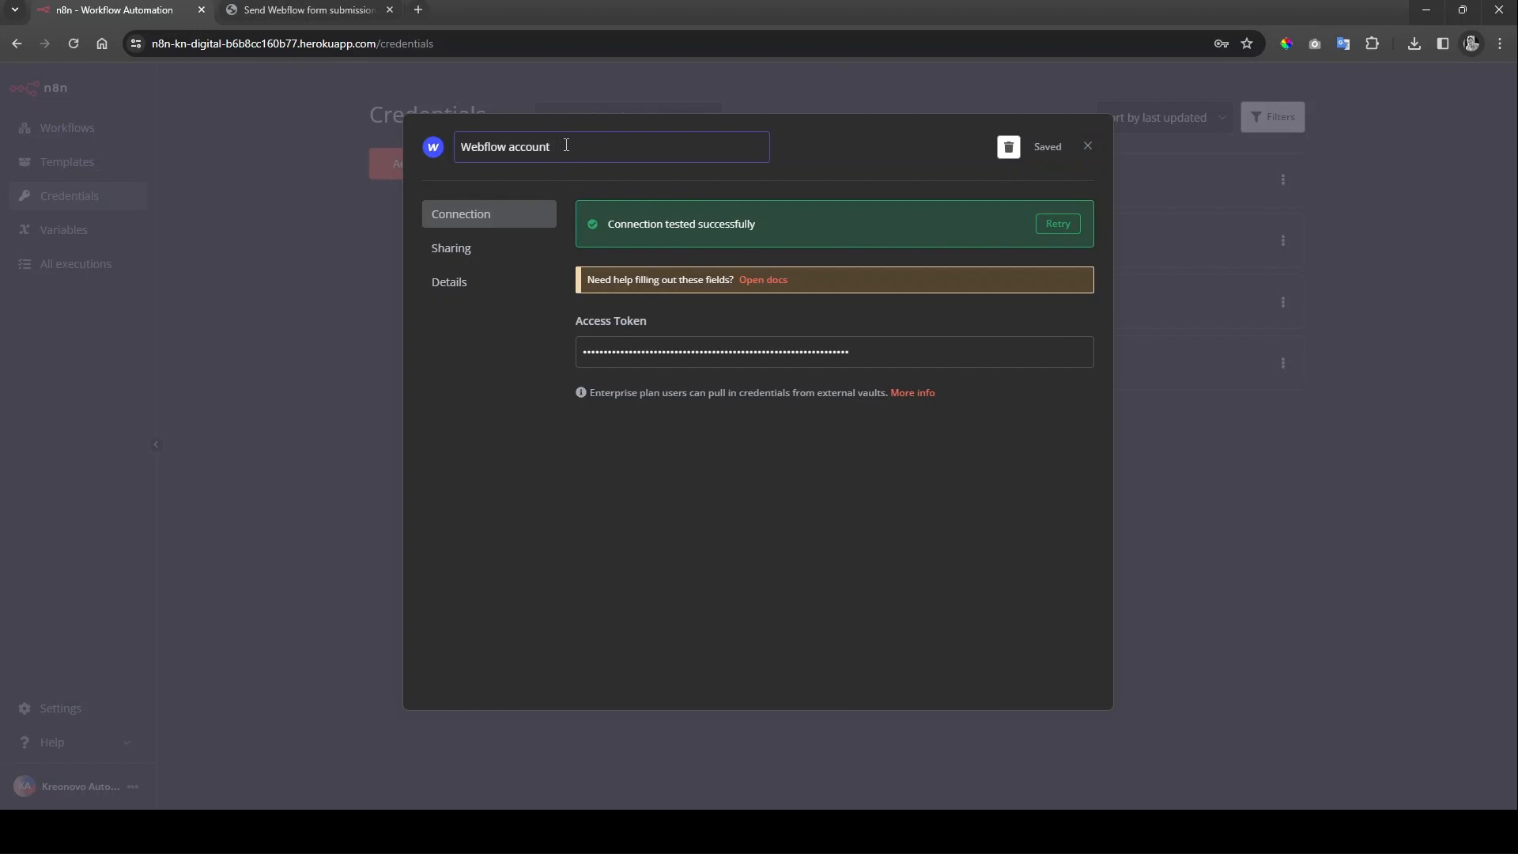
drag(566, 145, 514, 146)
text(Tutum Access)
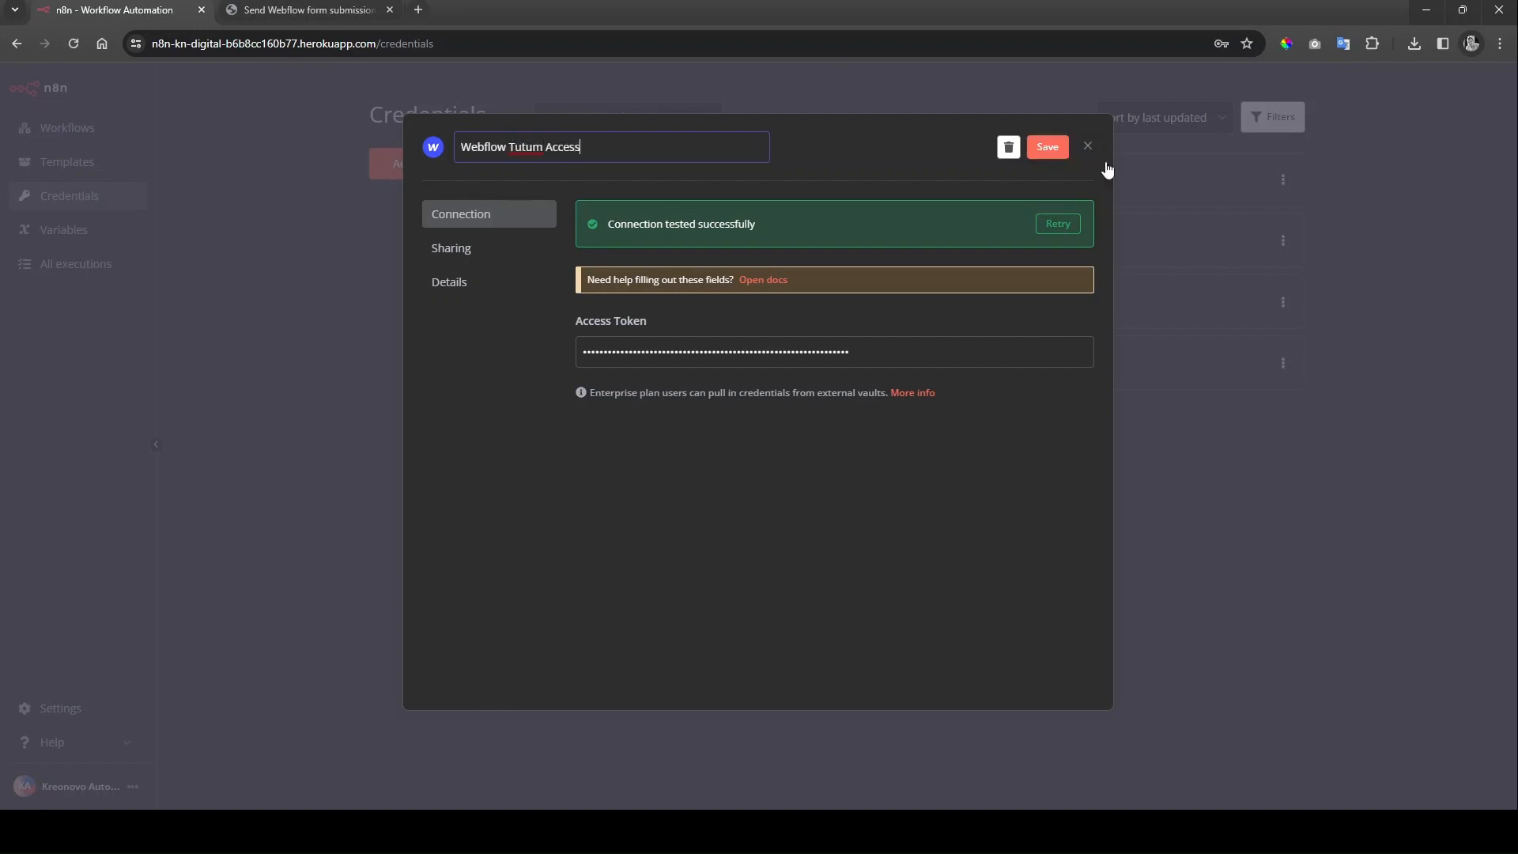
click(1047, 147)
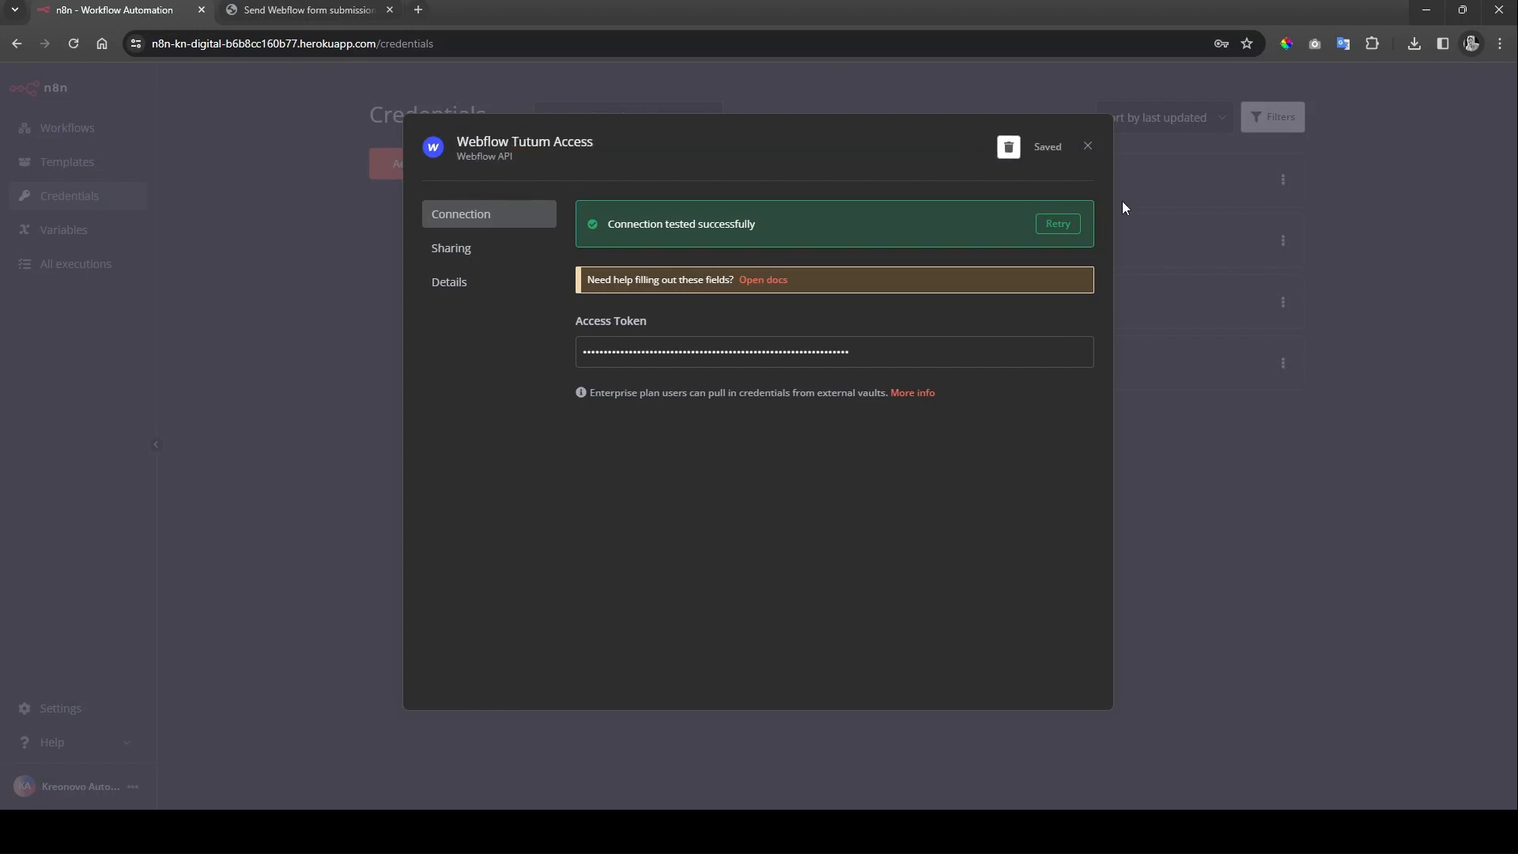
click(1088, 148)
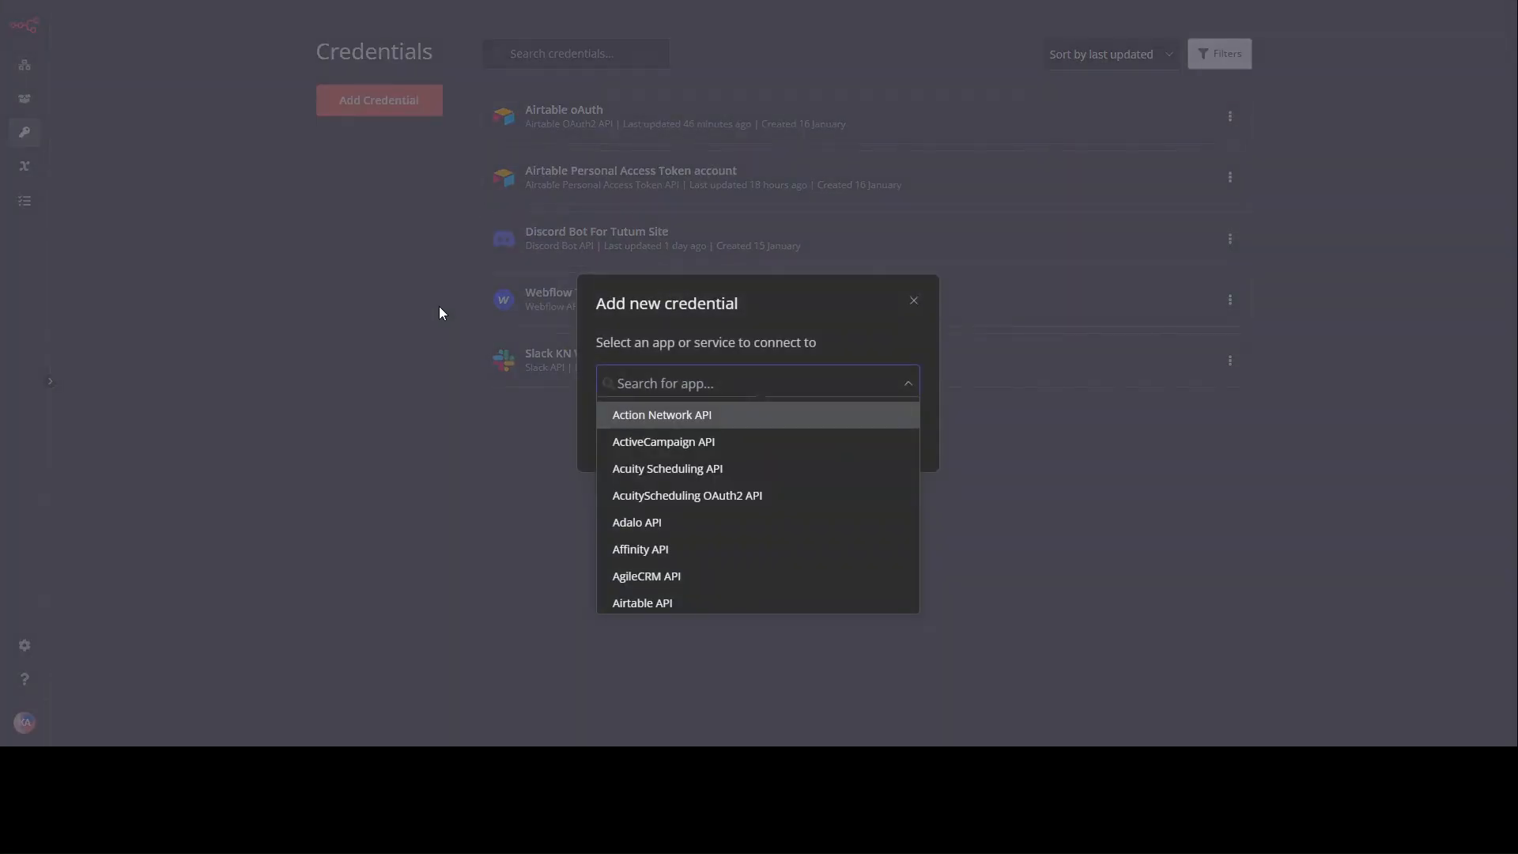
Step: Search 'airt' and choose Airtable Personal Access Token API as the credential type
text(airt)
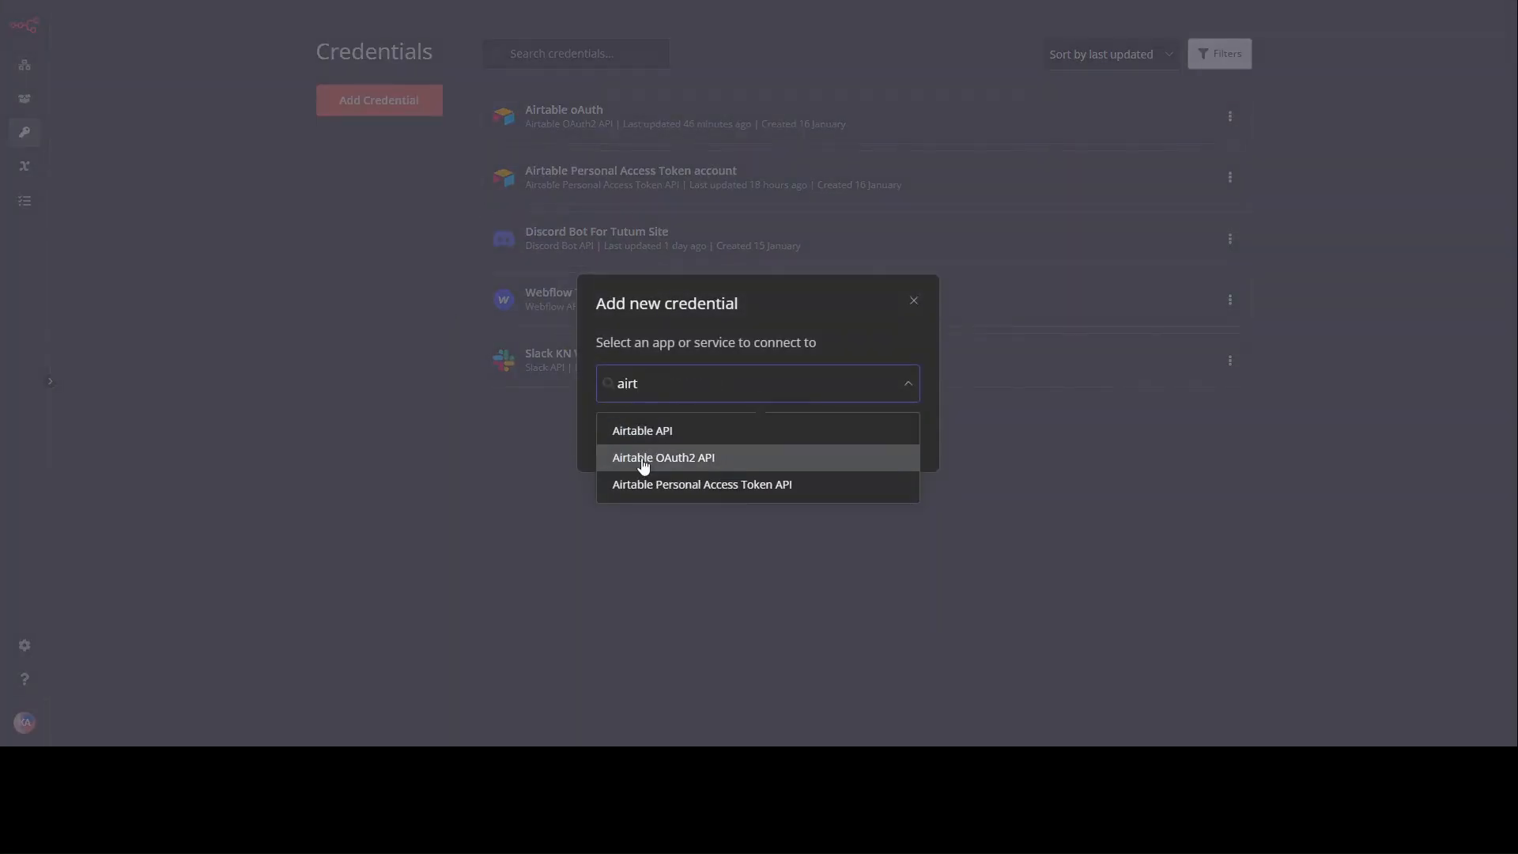
click(794, 487)
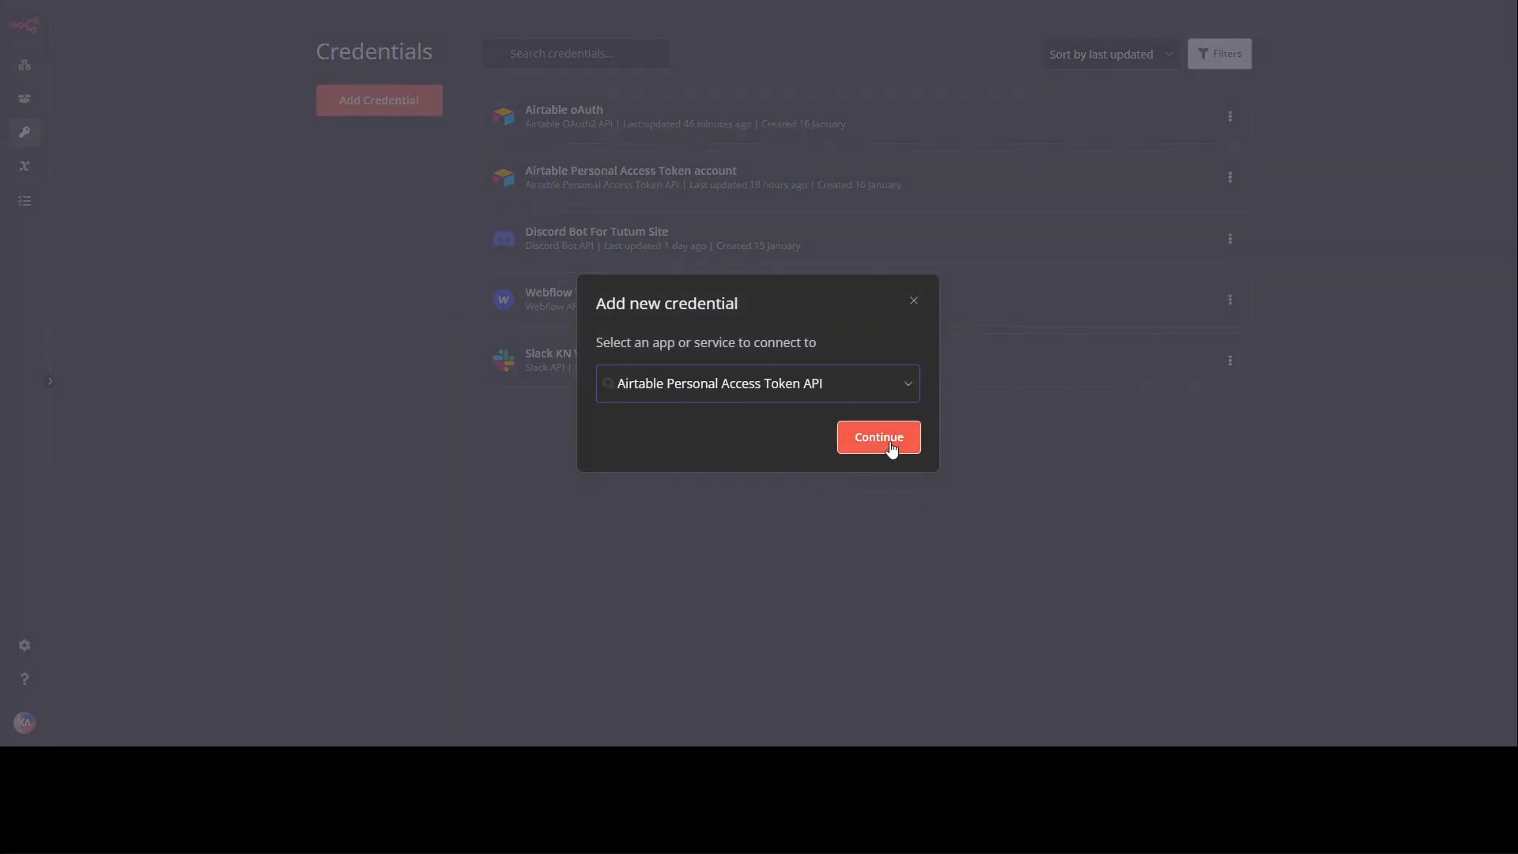
click(878, 440)
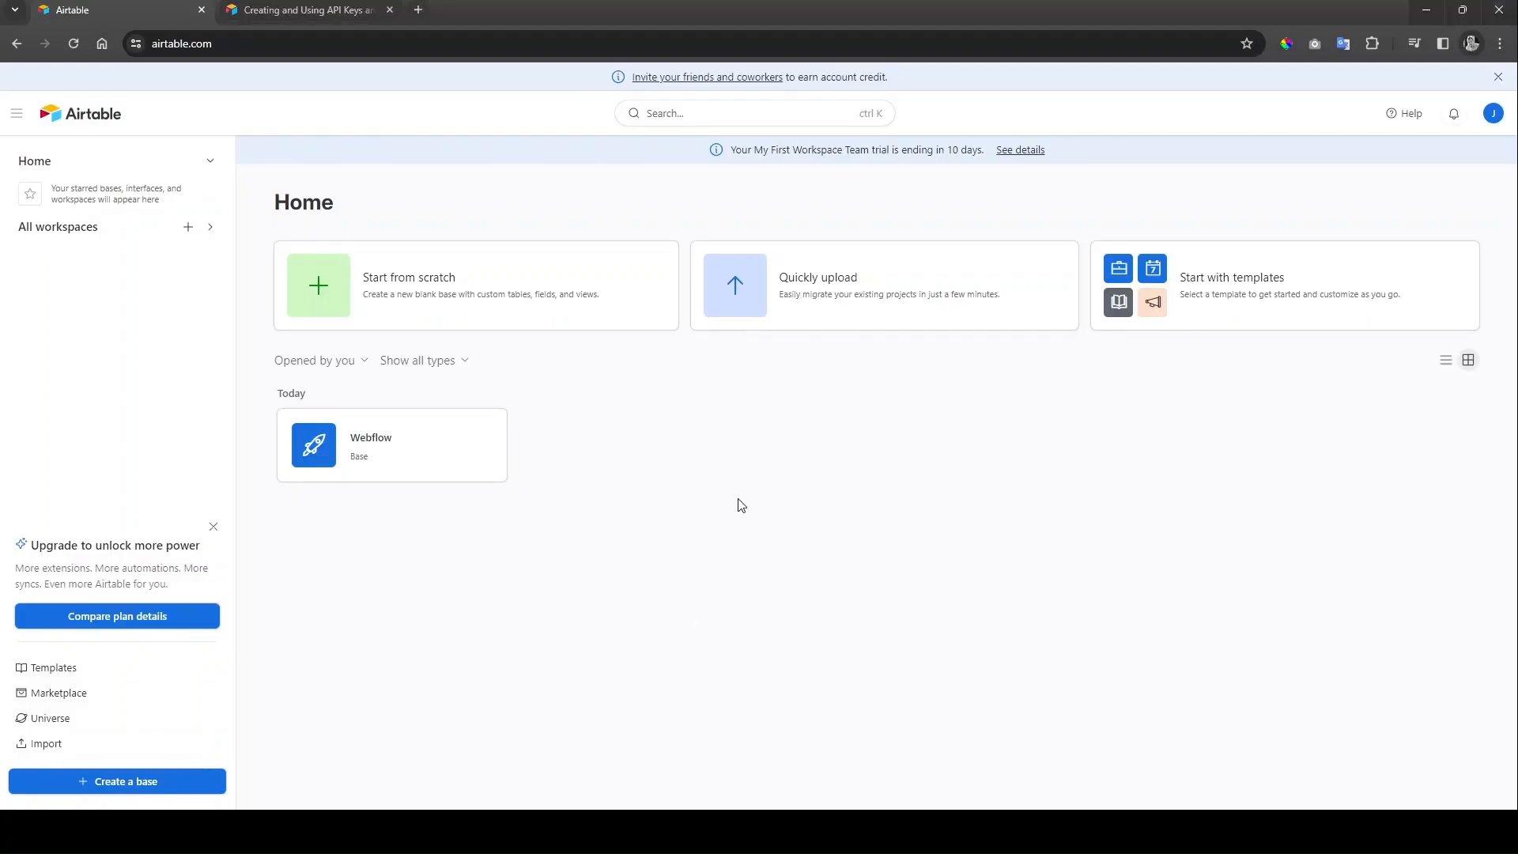
Step: Create a blank base named 'Webflow Tutum Site' and go to the Developer hub
click(506, 324)
click(117, 87)
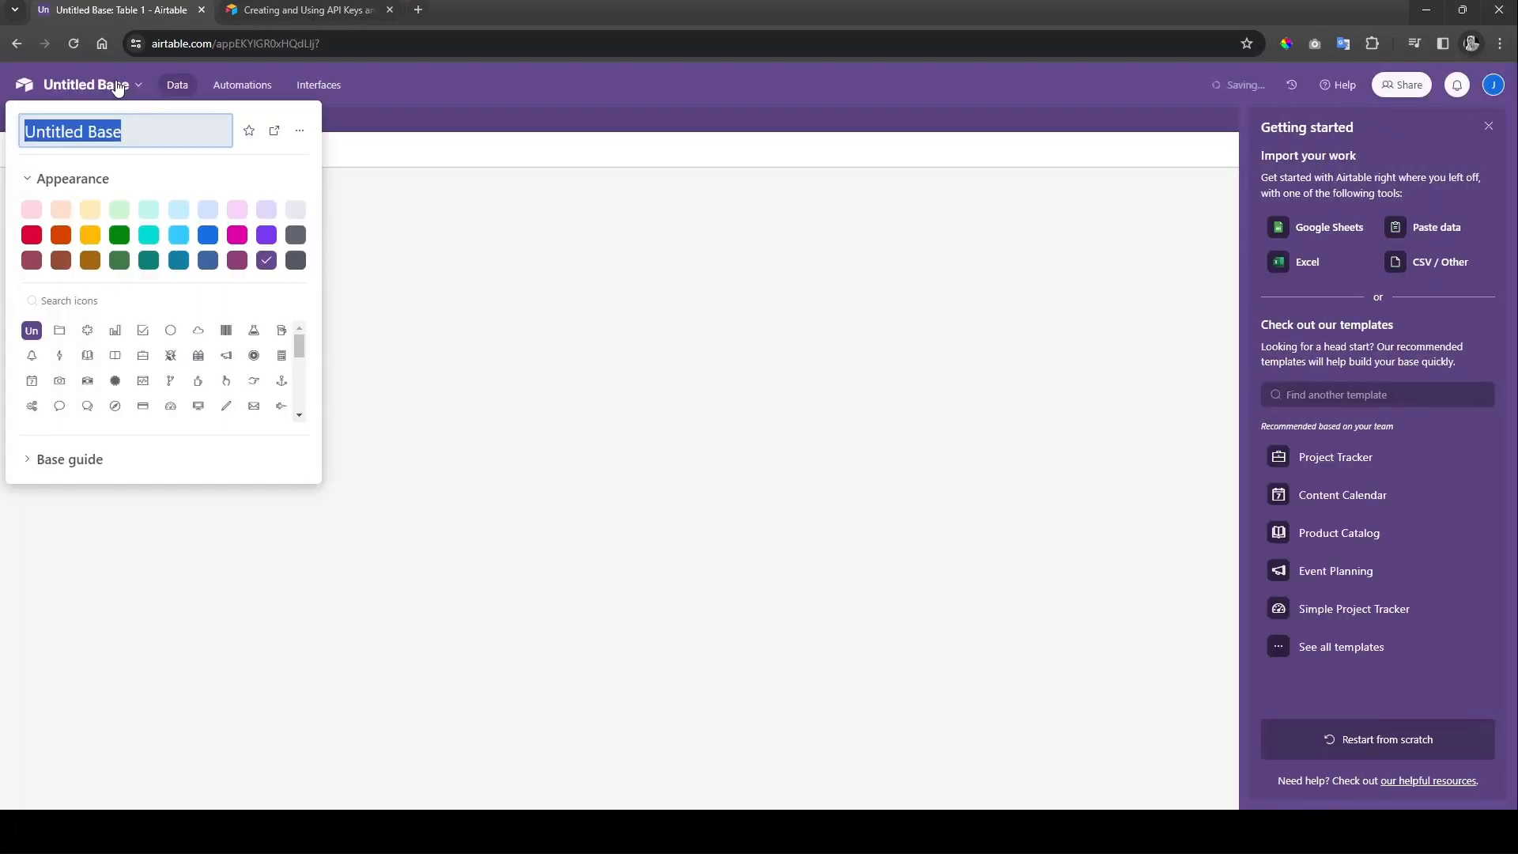
text(Webflow Tutum Site)
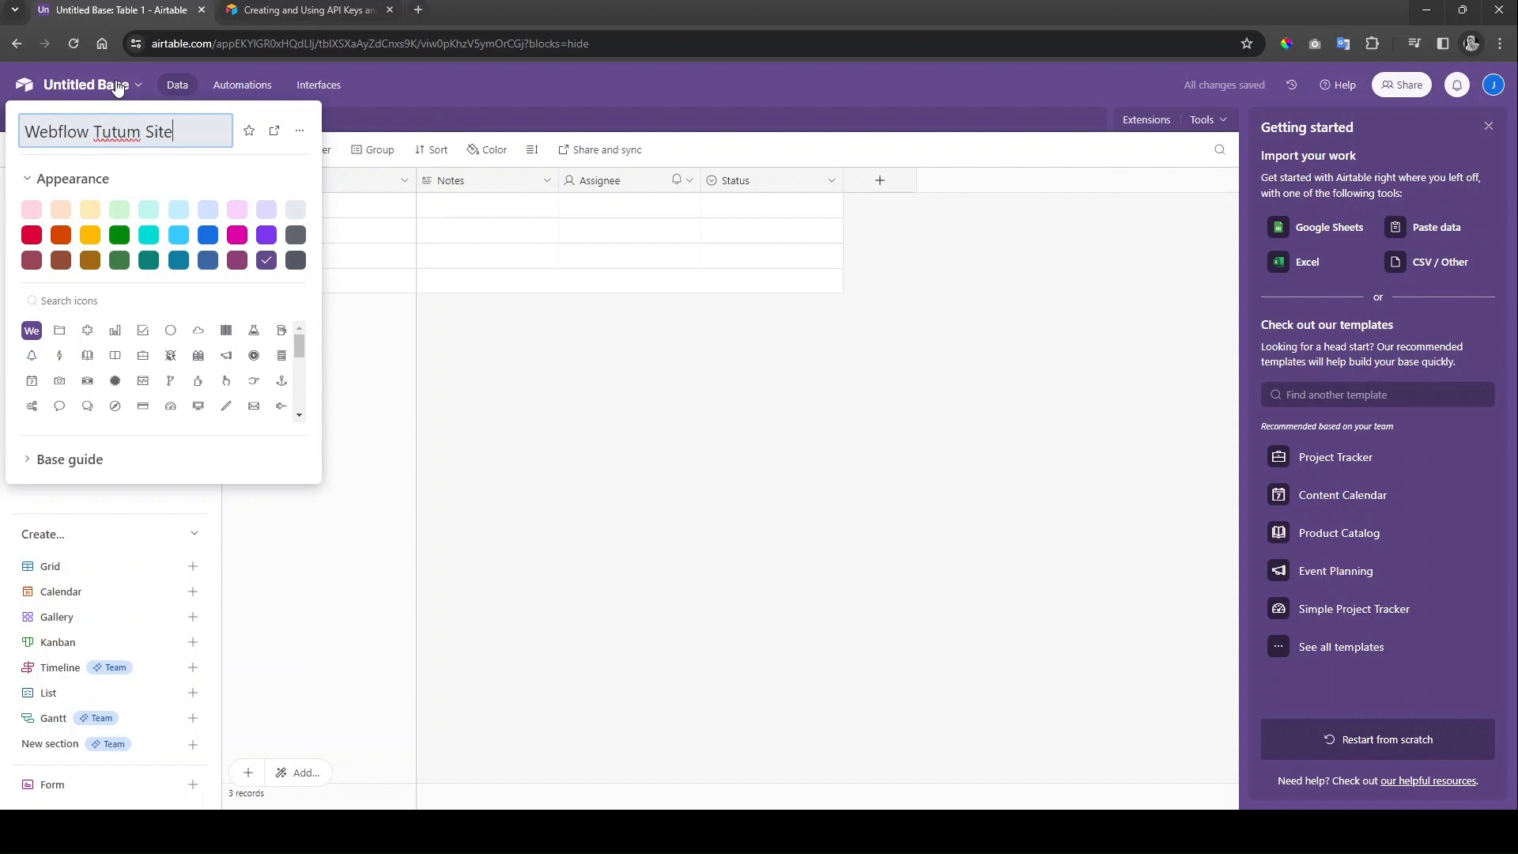
key(Return)
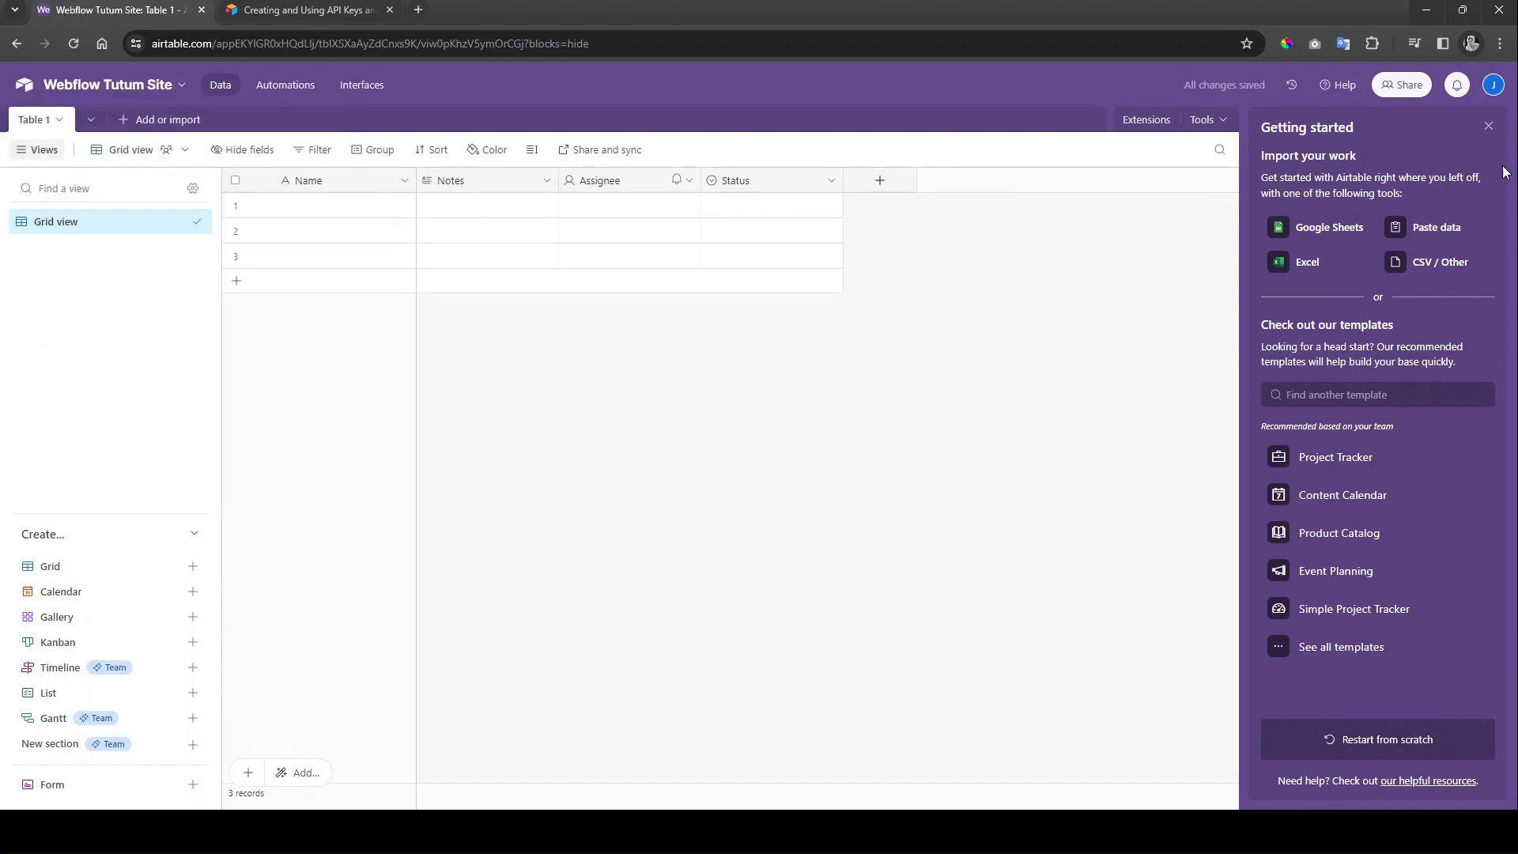
click(1493, 85)
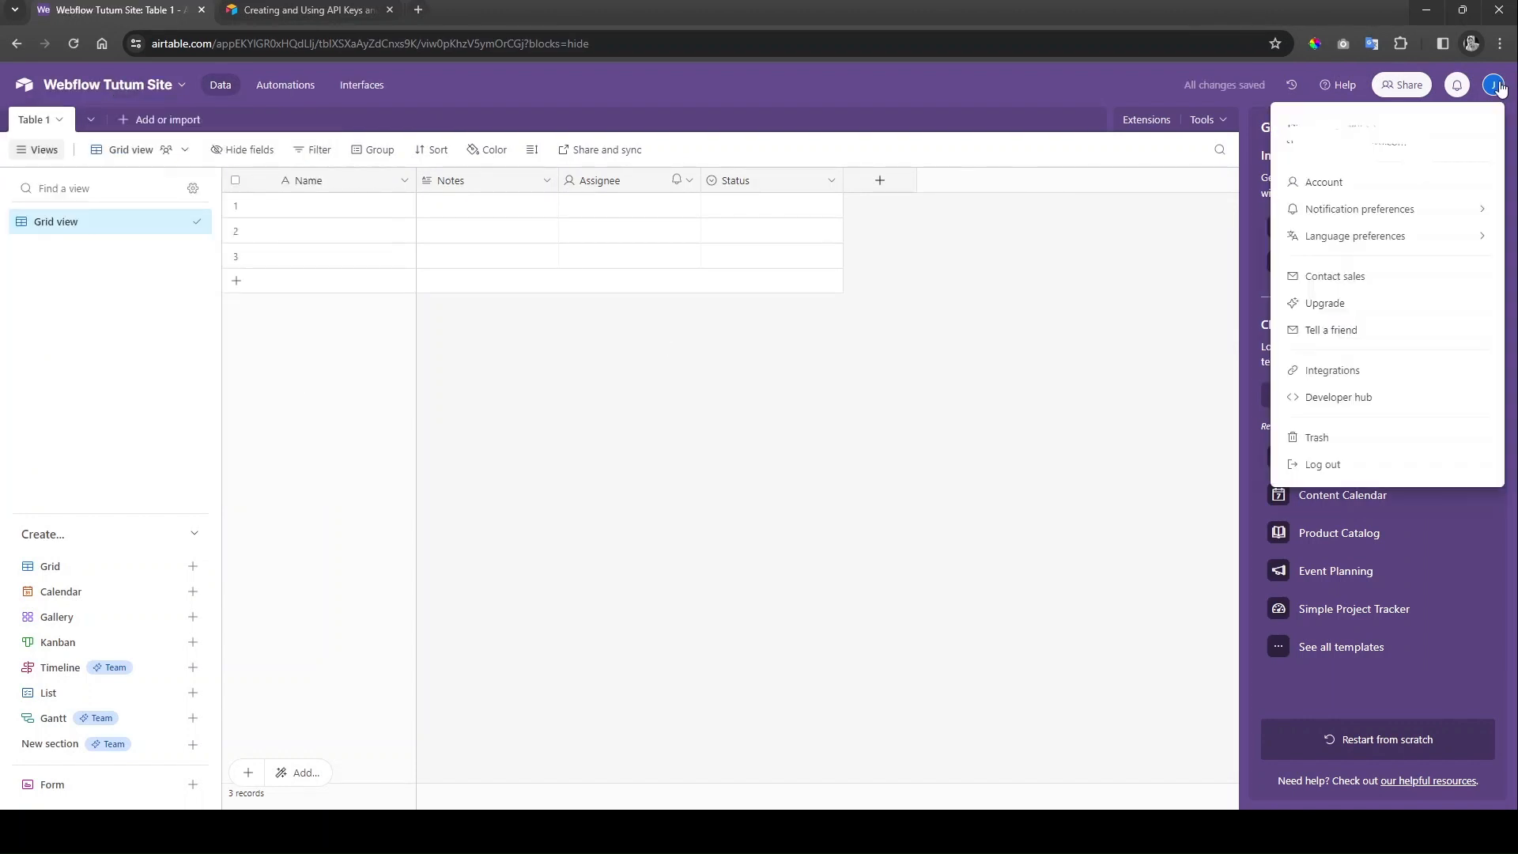
click(1389, 397)
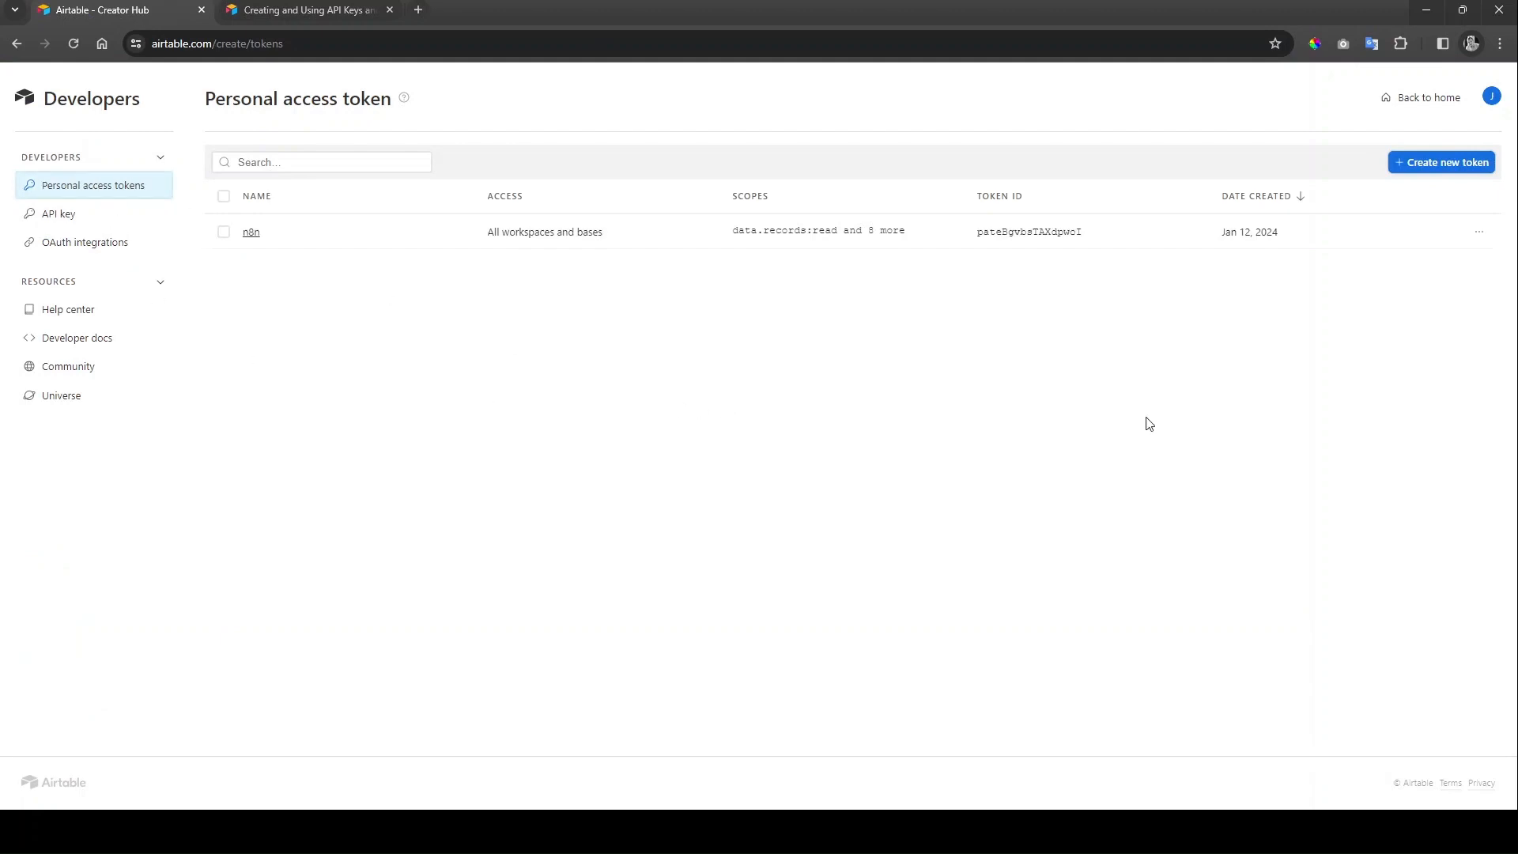
Step: Start a new Airtable personal access token named 'Webflow Form Submissions'
click(1452, 162)
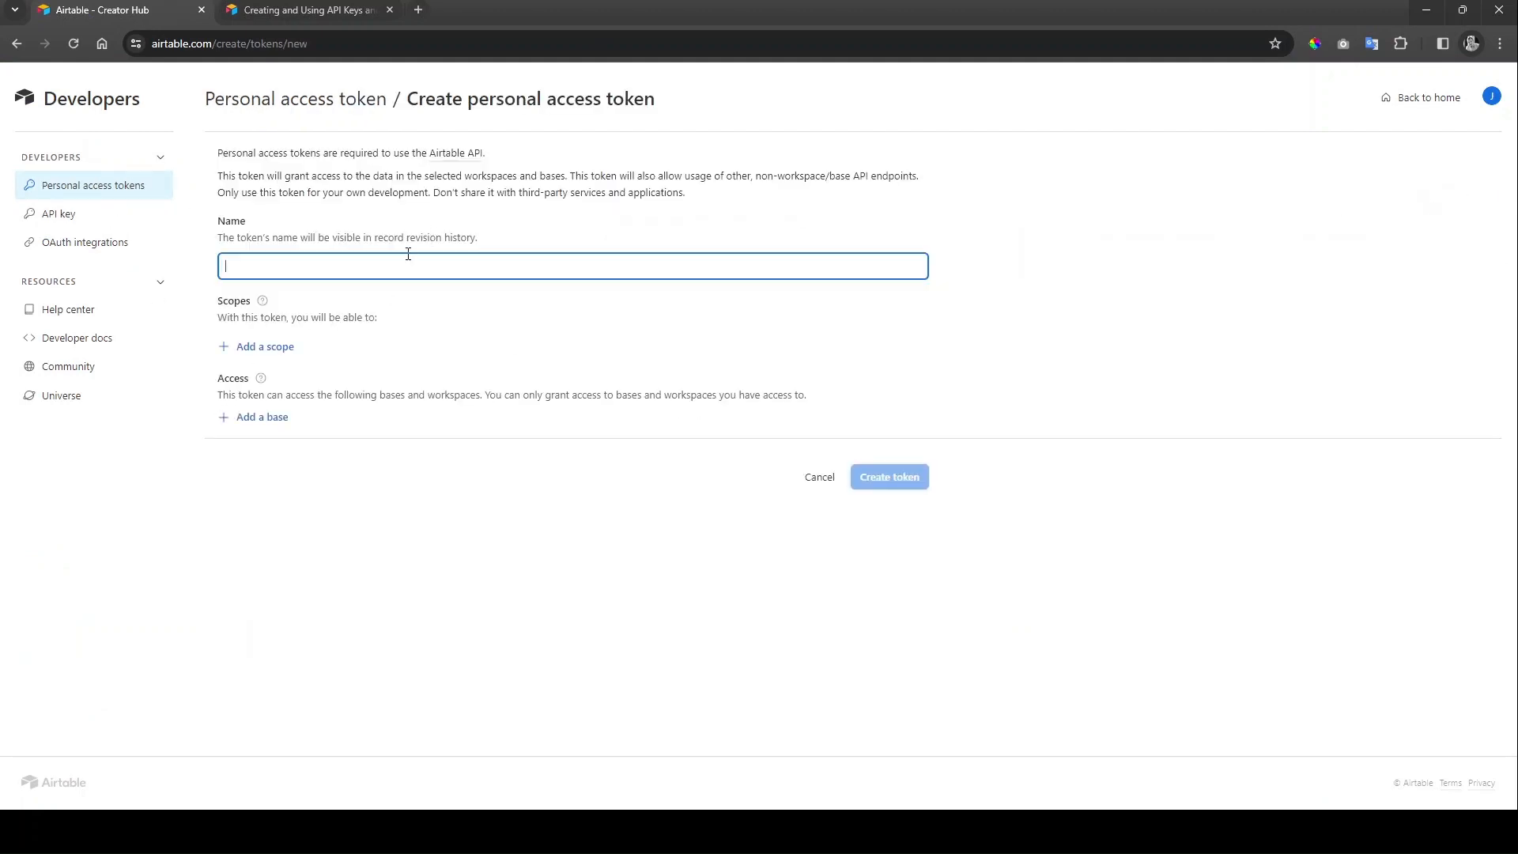
text(Webflow Form Submissions)
click(447, 322)
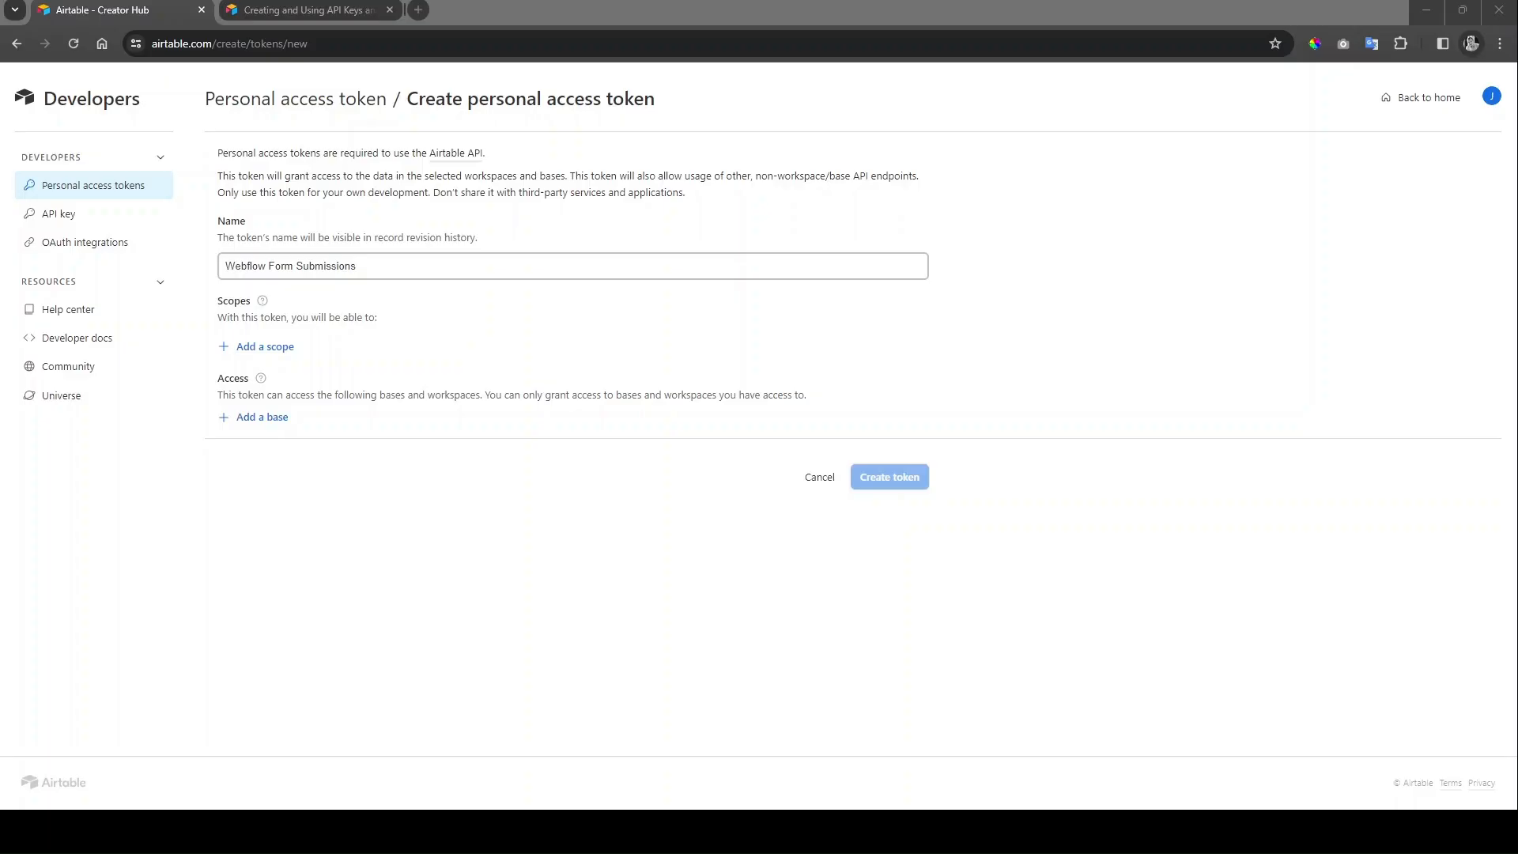
Step: Add the data.records:read and data.records:write scopes to the token
click(246, 345)
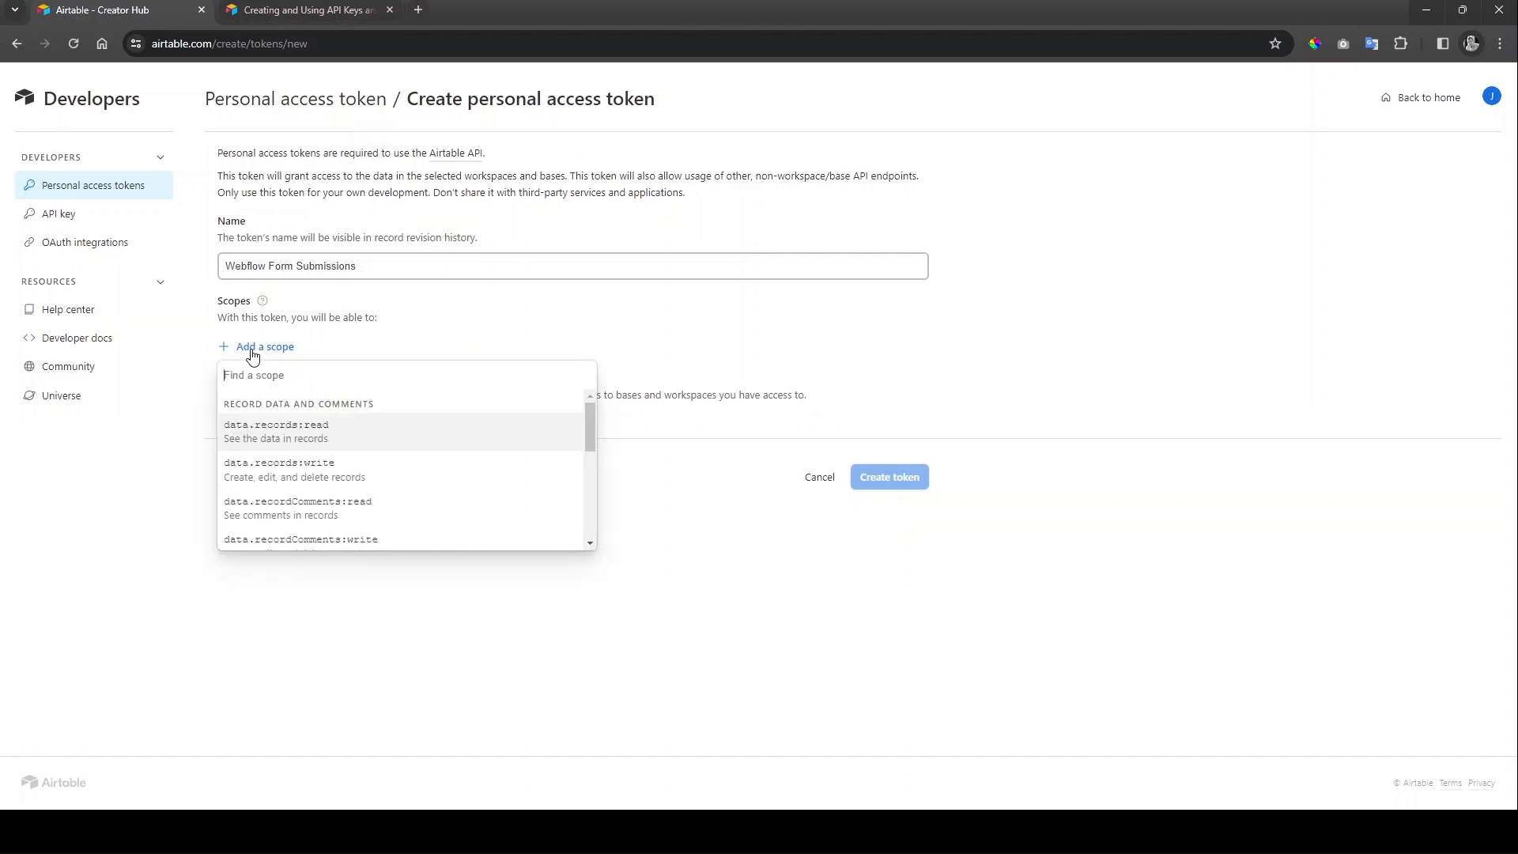
click(351, 432)
click(278, 384)
click(351, 476)
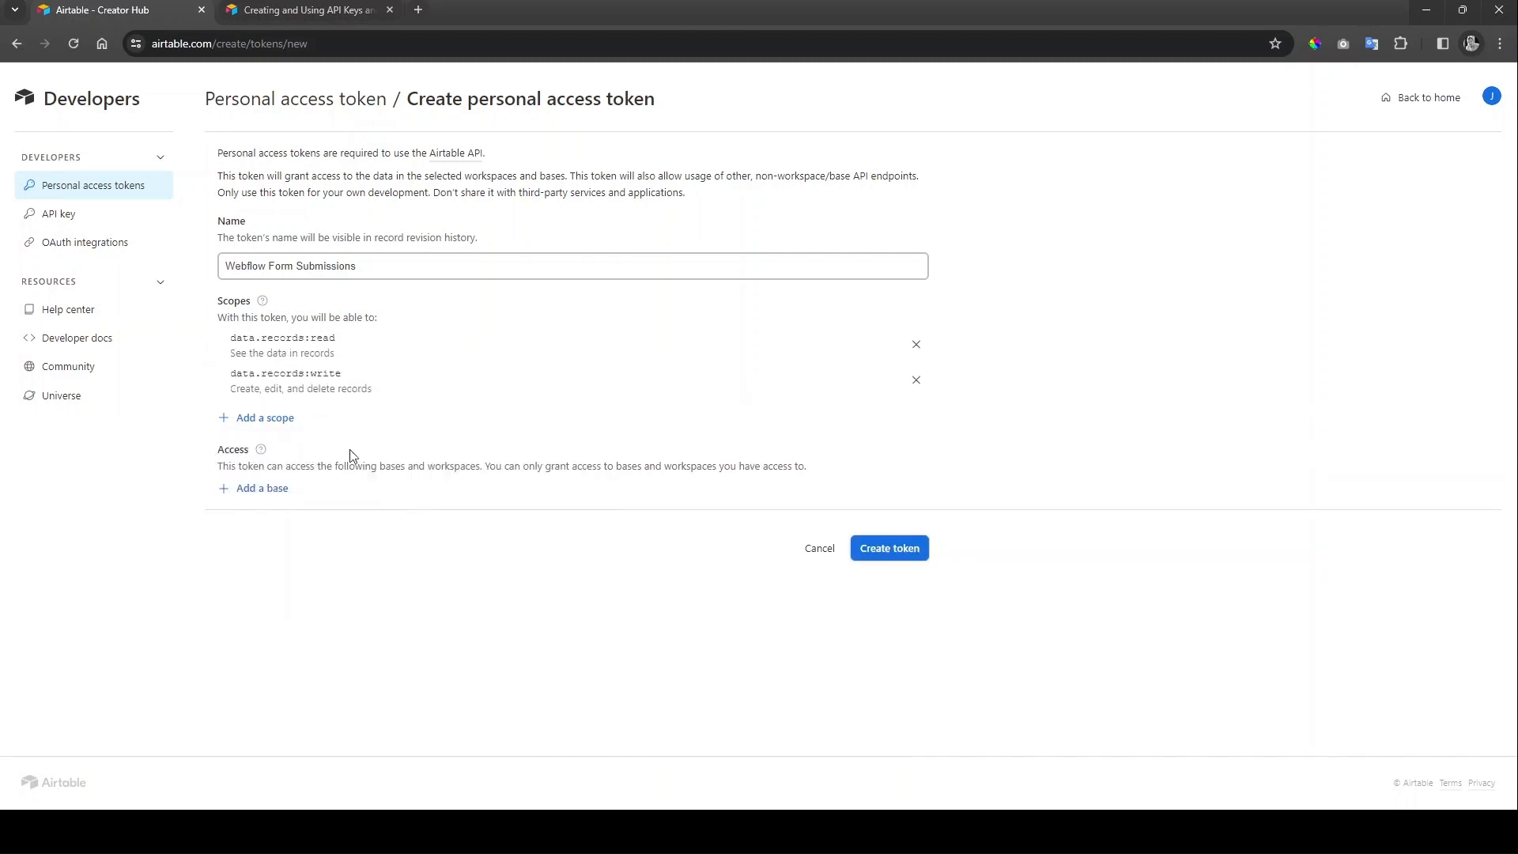
Step: Add the schema.bases:read and schema.bases:write scopes to the token
click(266, 419)
scroll(321, 520, down, 1)
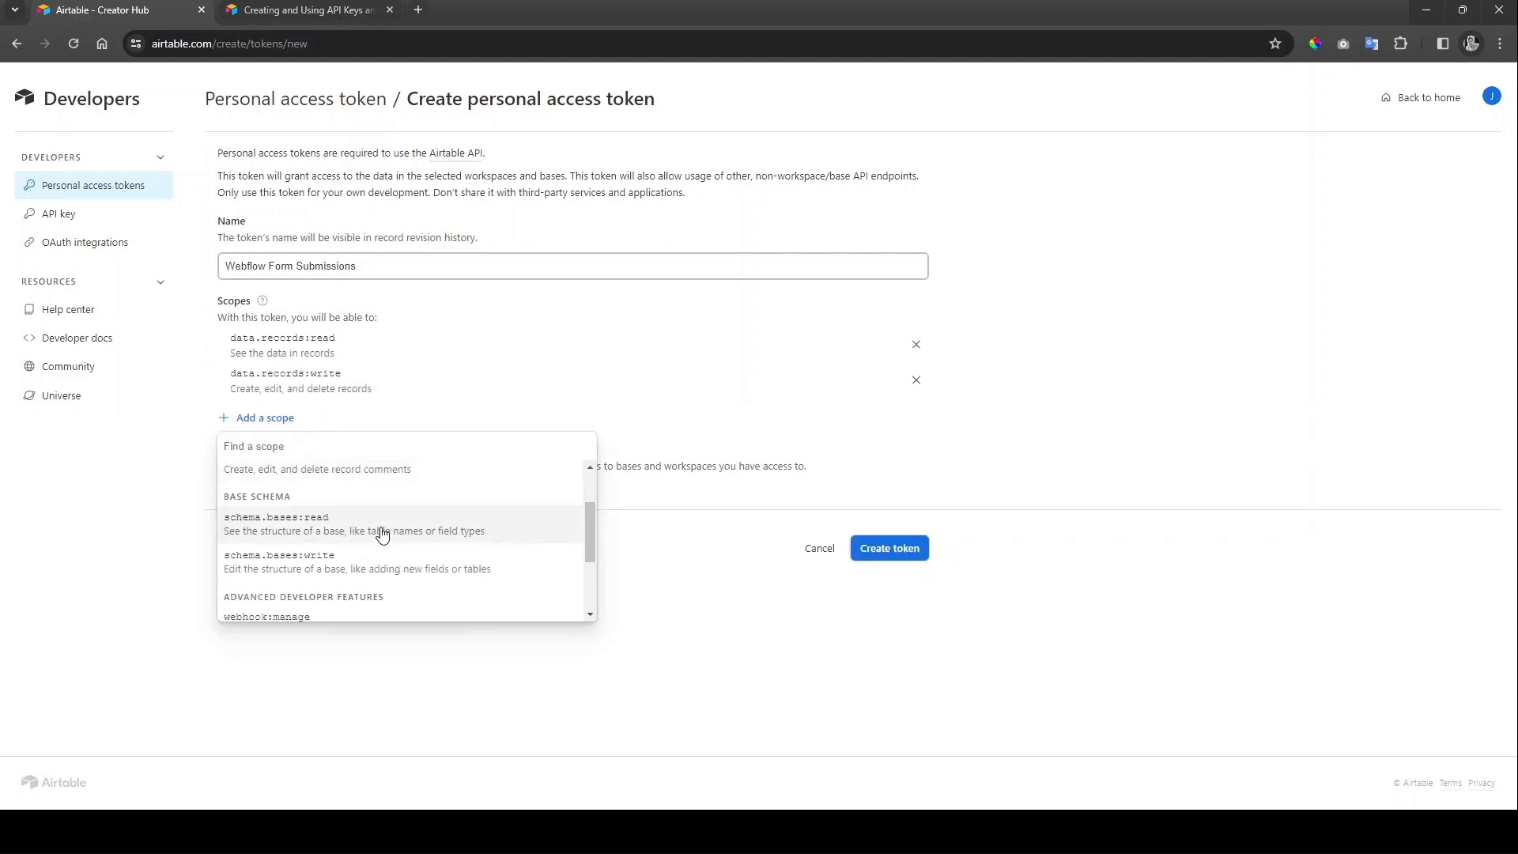
click(380, 532)
click(285, 454)
scroll(433, 559, down, 3)
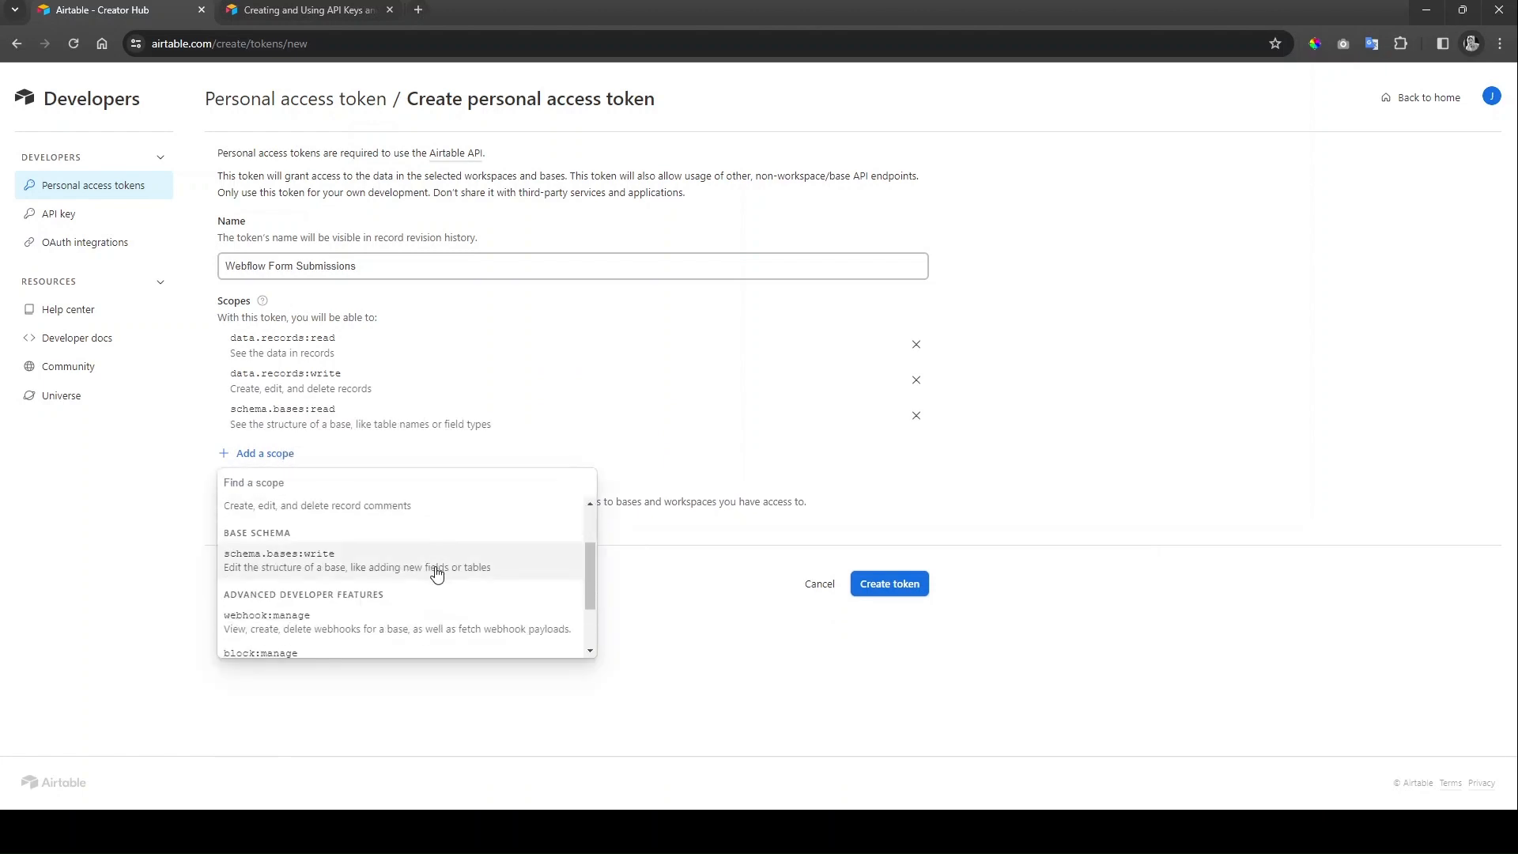
scroll(379, 566, up, 1)
click(379, 566)
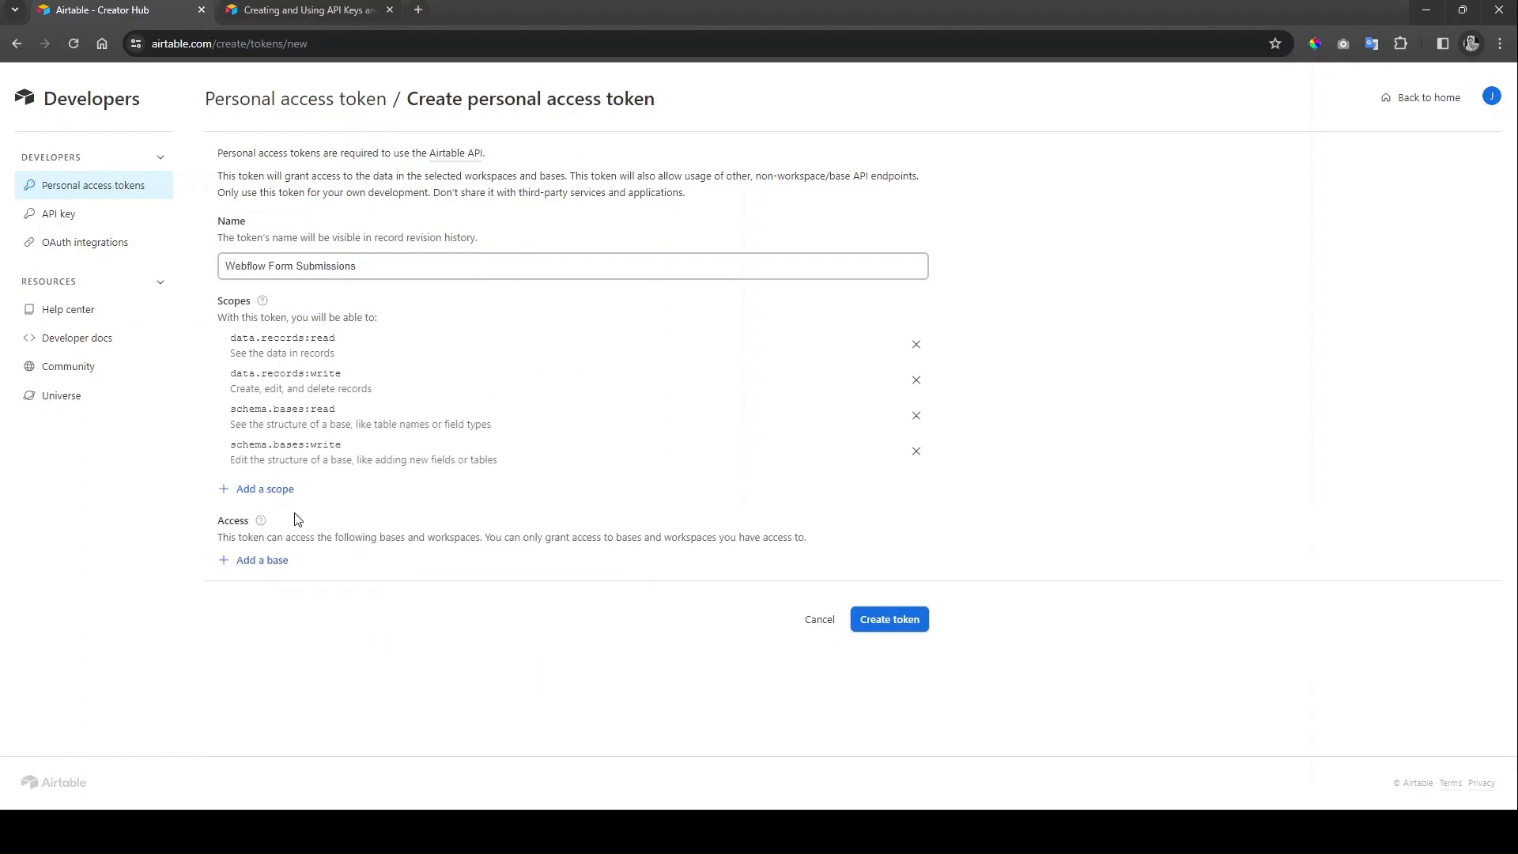
click(273, 489)
scroll(425, 616, down, 3)
scroll(425, 615, down, 1)
scroll(410, 654, up, 3)
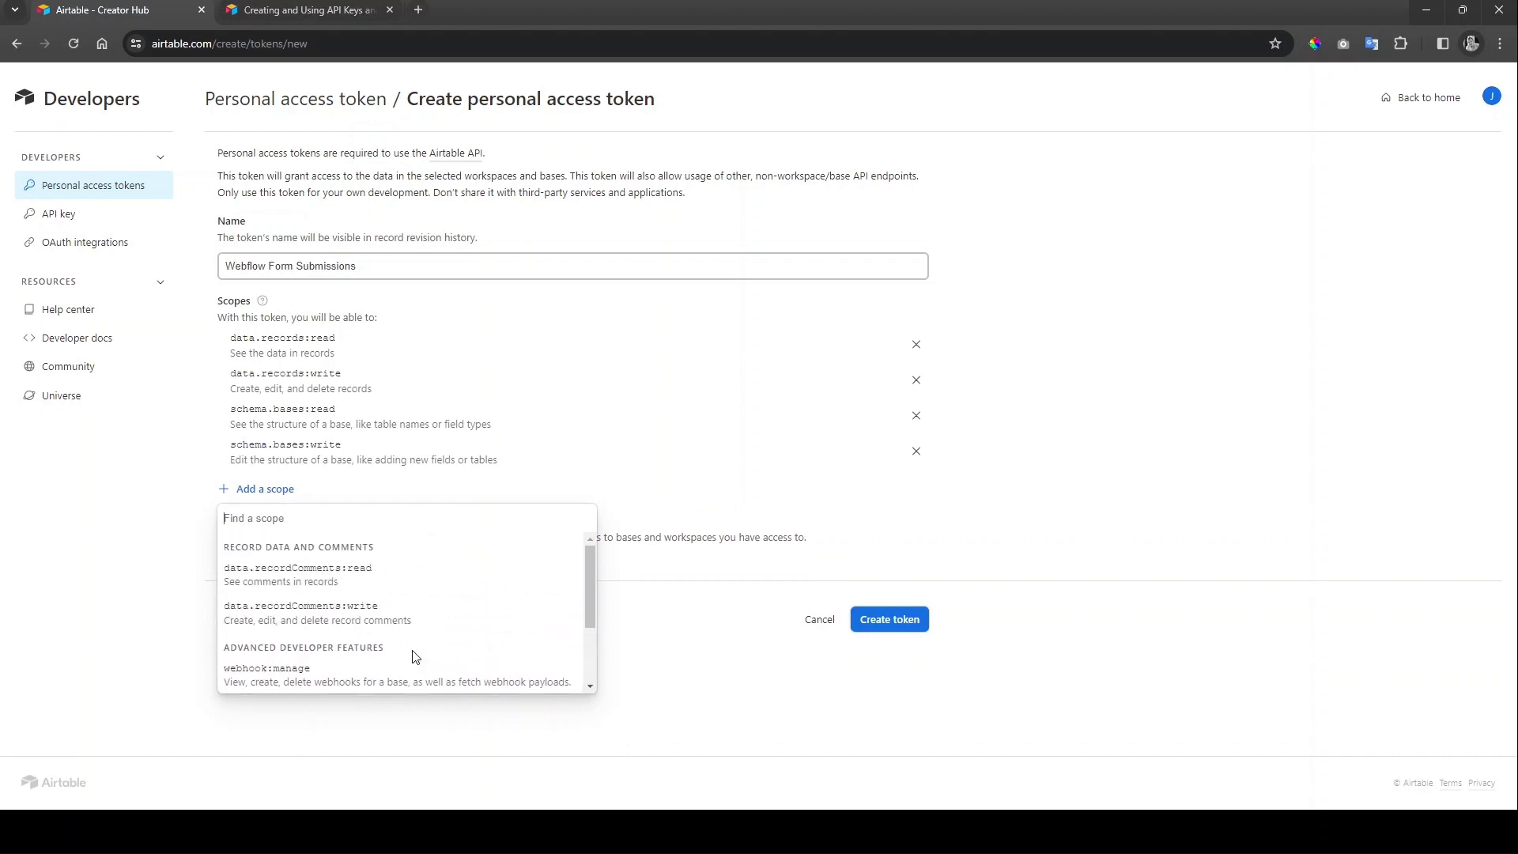
click(674, 677)
Step: Grant the token access to the Webflow Tutum Site base, create it, and copy it
click(267, 563)
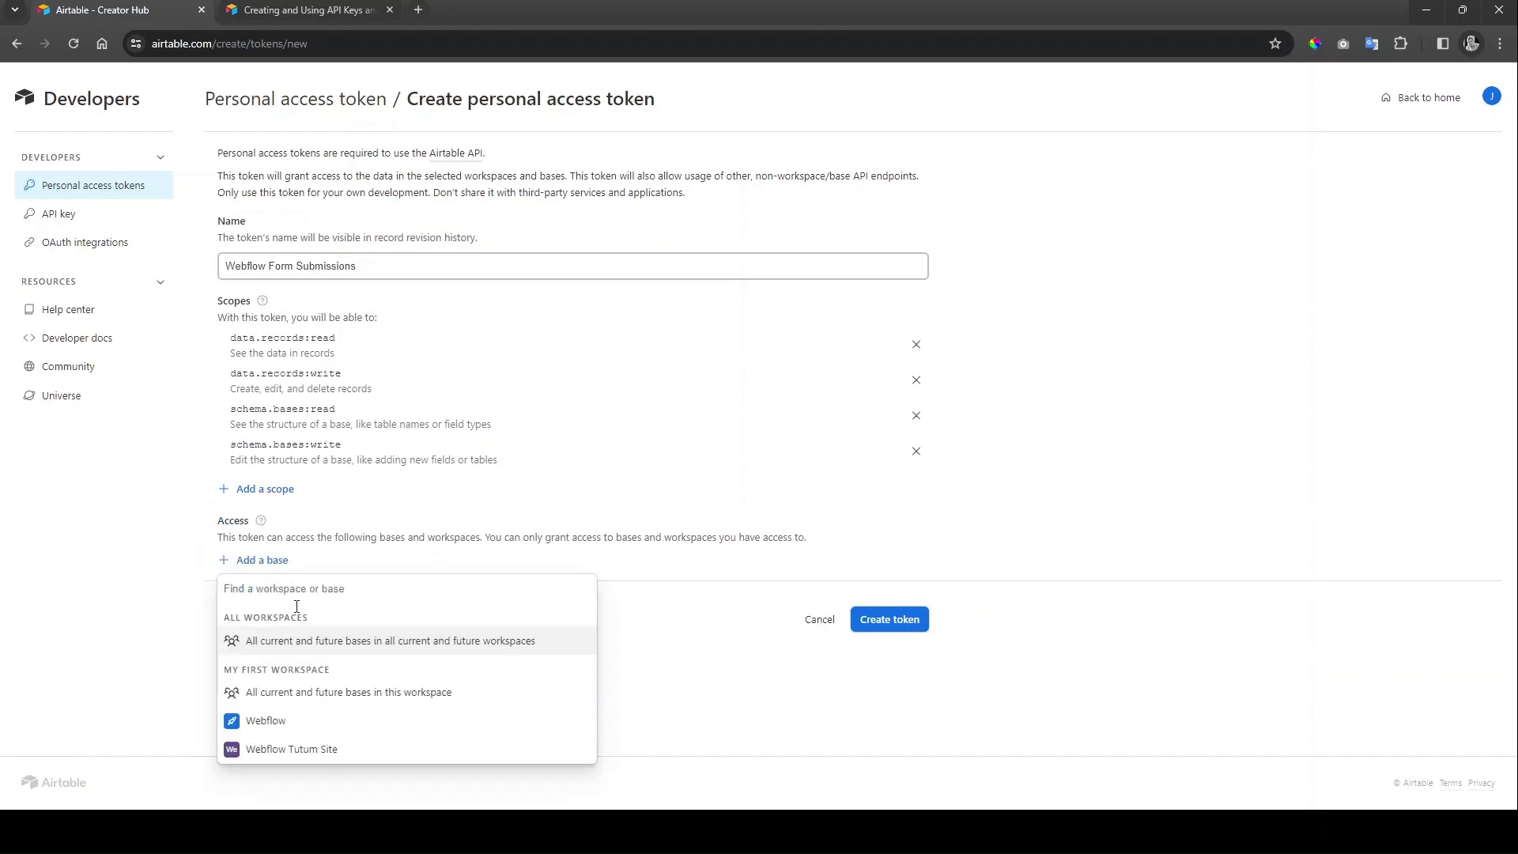
click(336, 749)
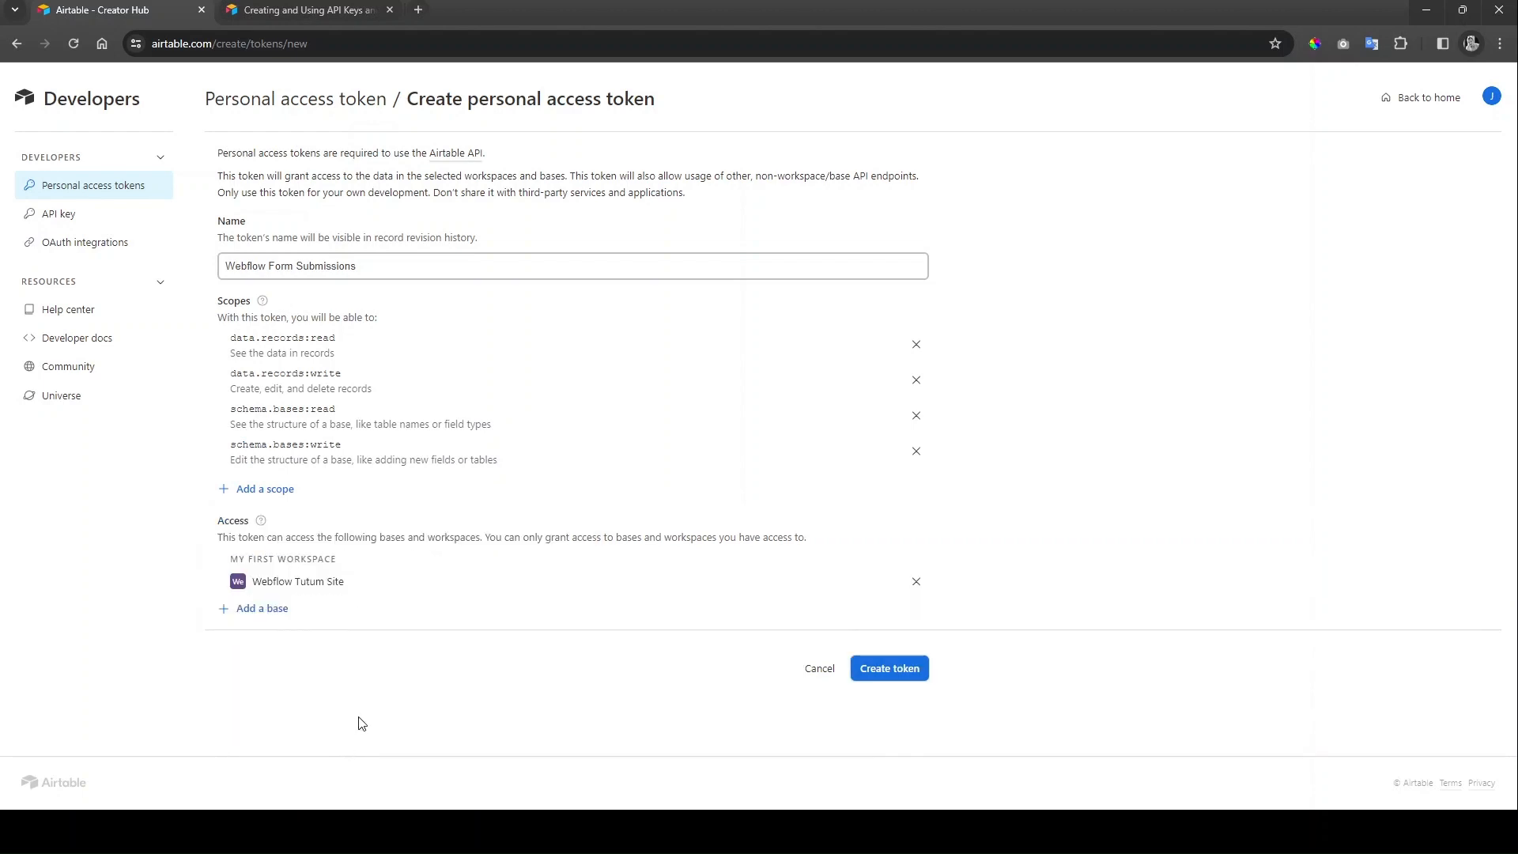
click(869, 673)
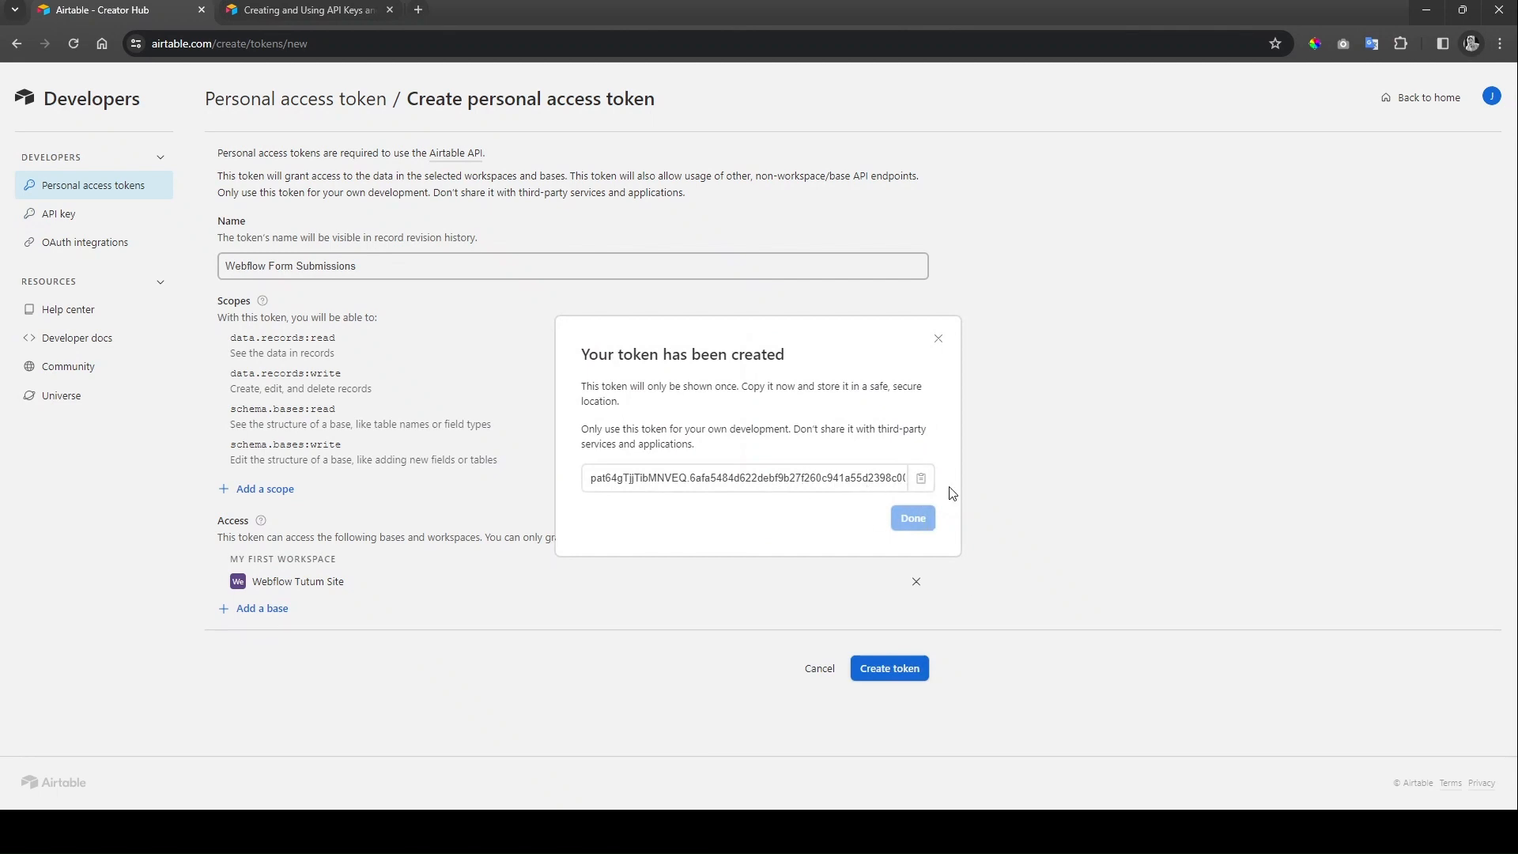
click(921, 478)
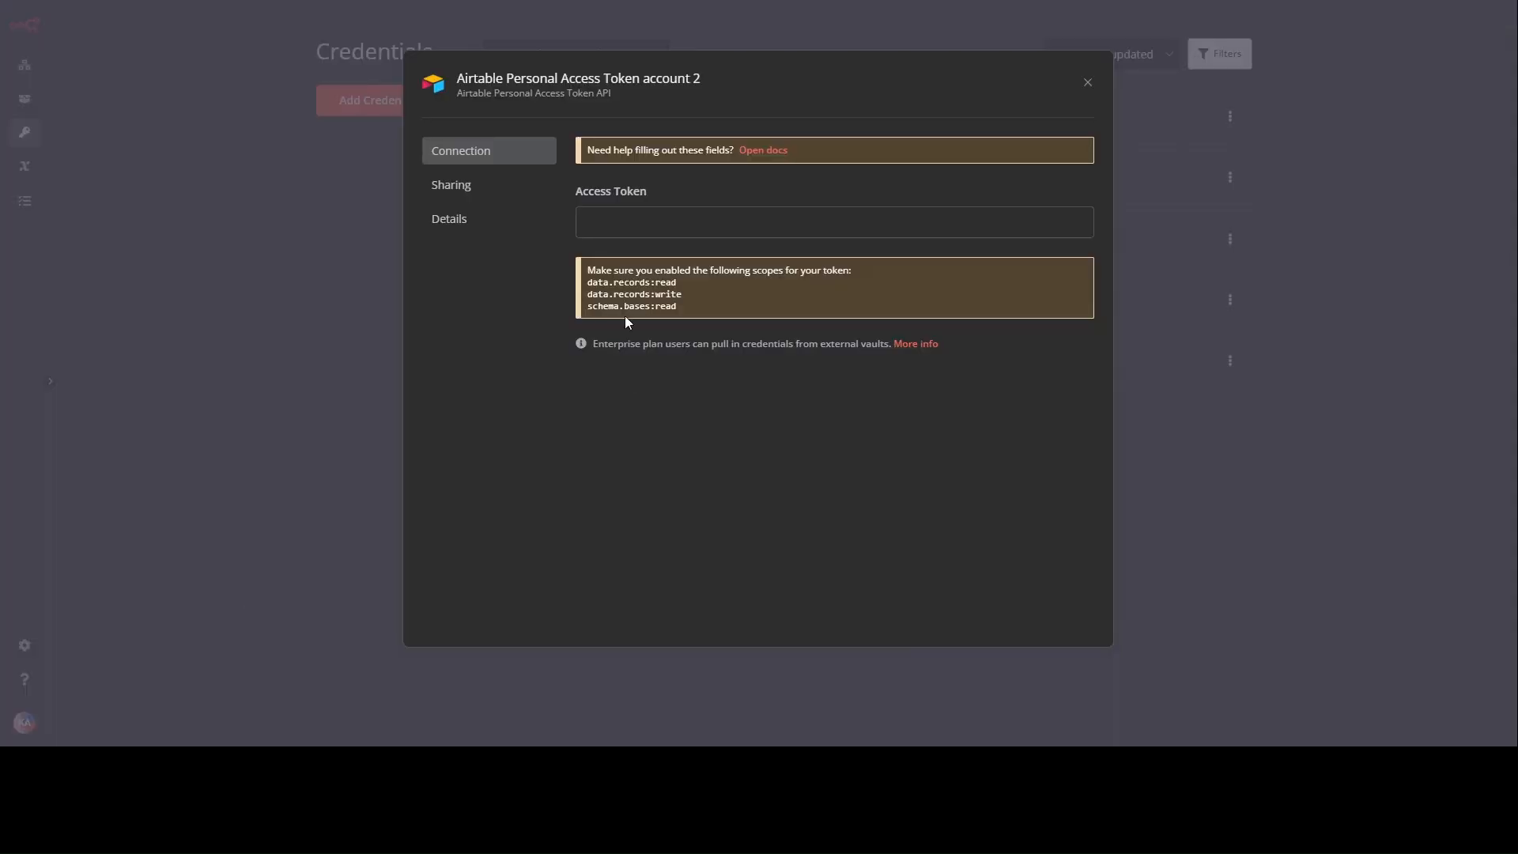
Step: Paste the token into Access Token, rename the credential 'Airtable Personal Access Token For Tutum', and save it
key(ctrl+v)
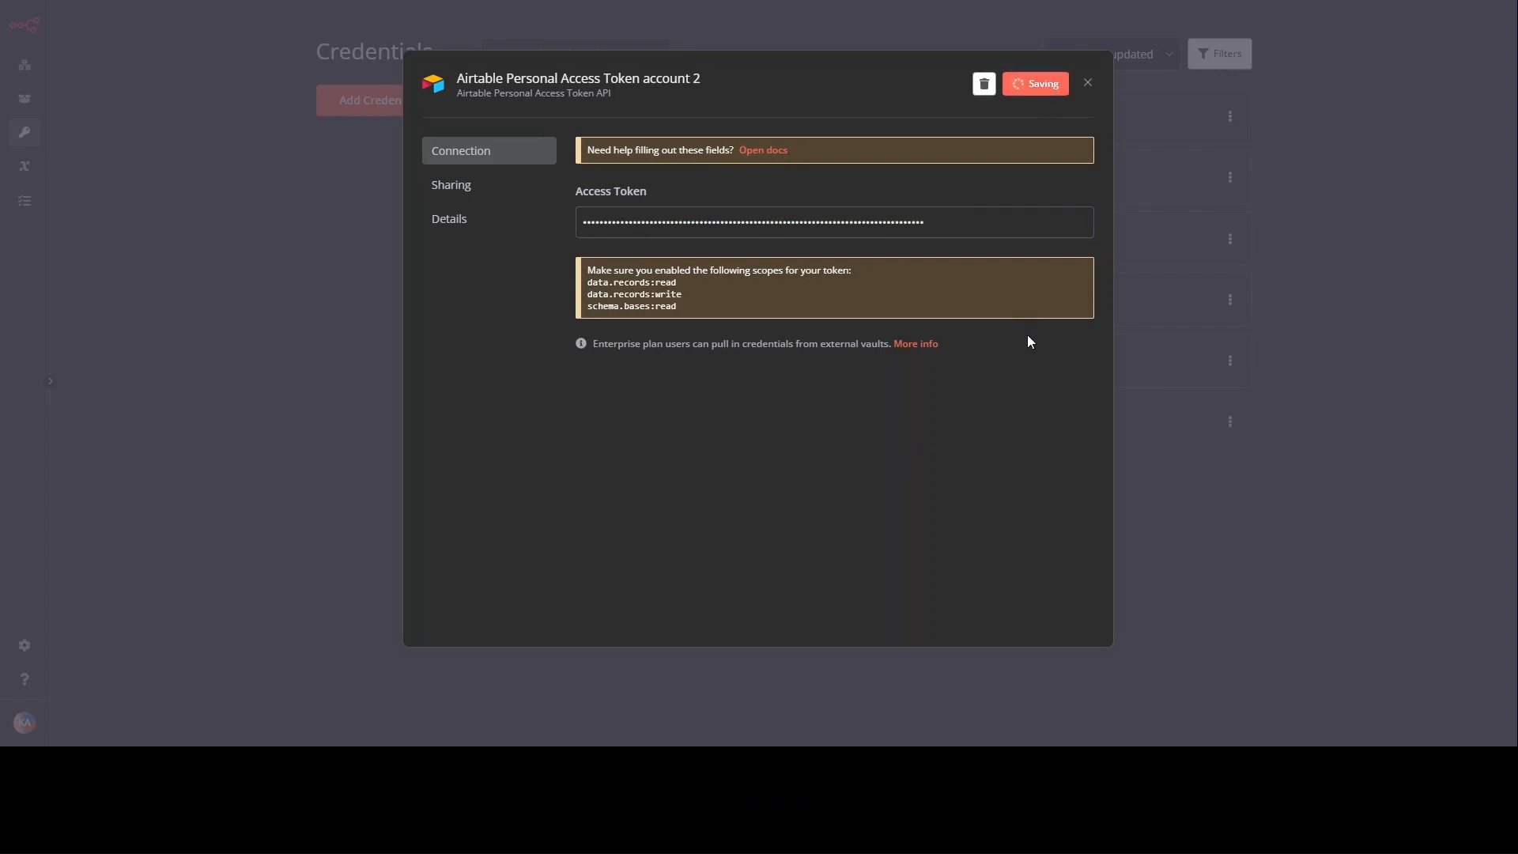
click(711, 79)
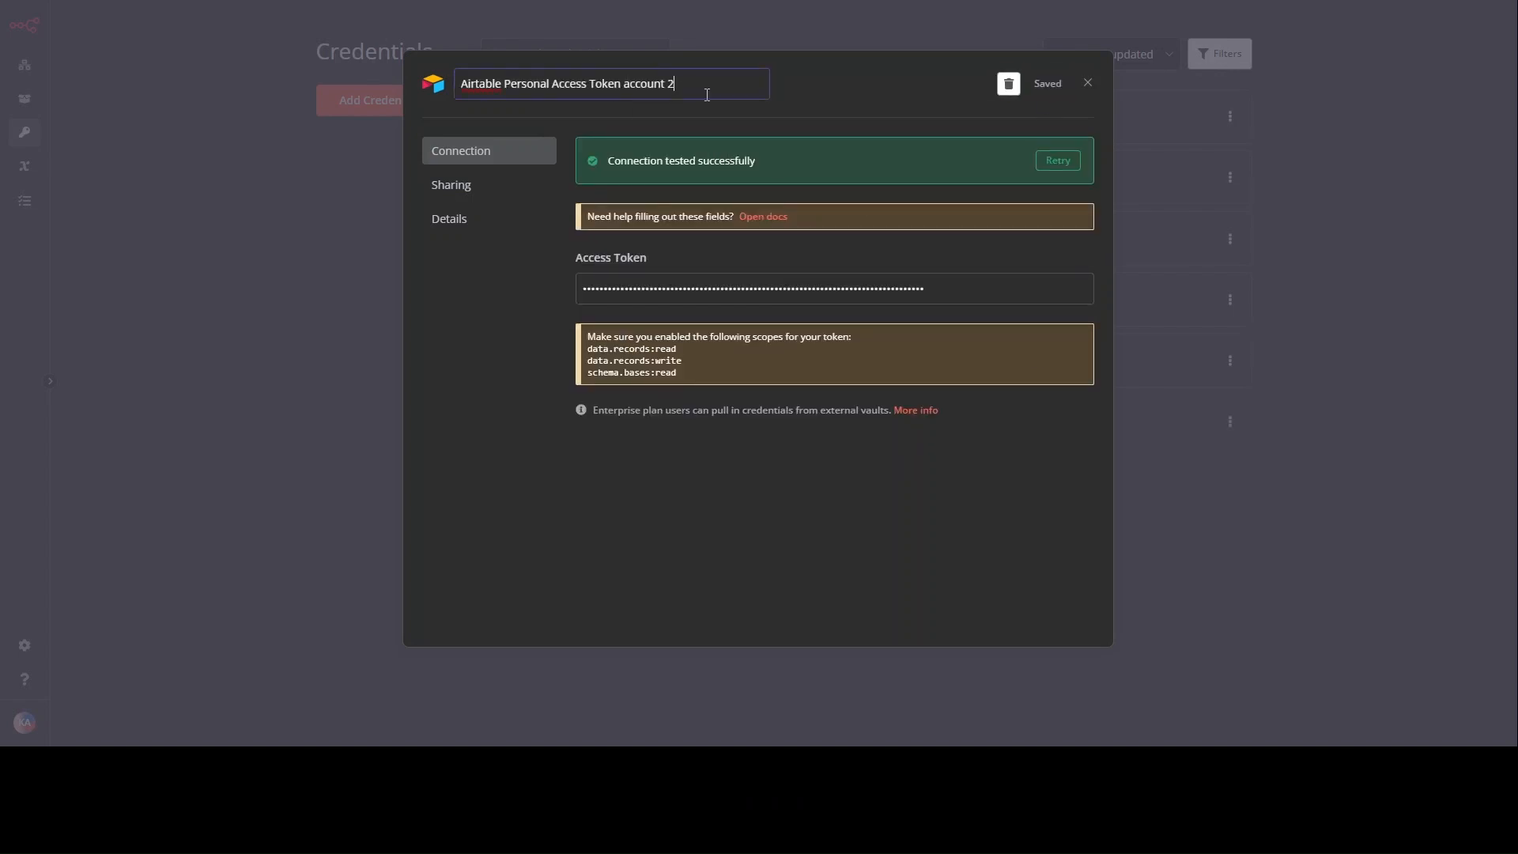
drag(668, 83, 625, 83)
text(Co)
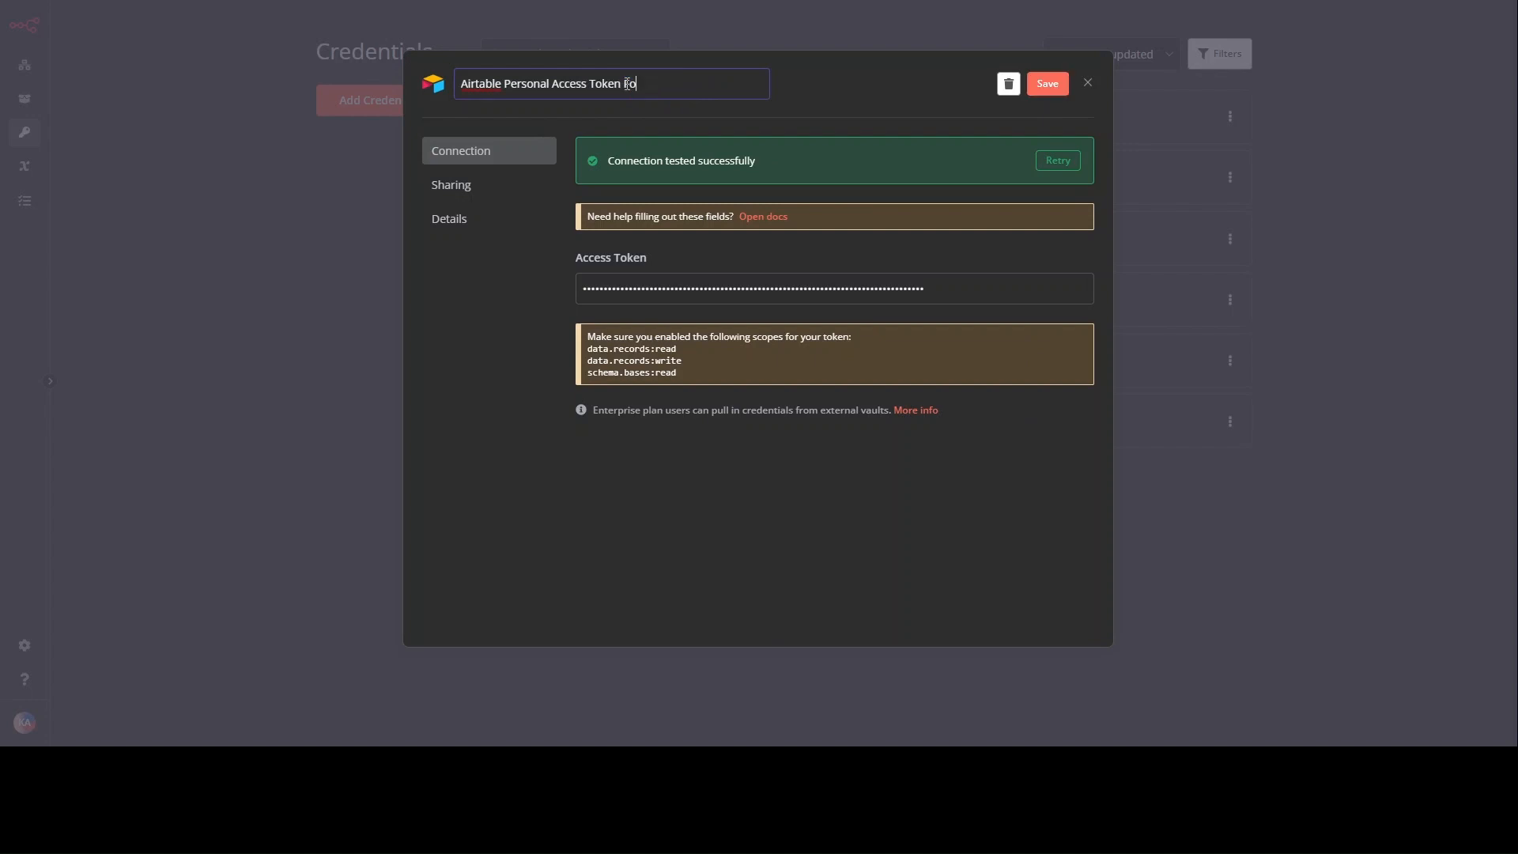
text(r Tutum)
click(1047, 83)
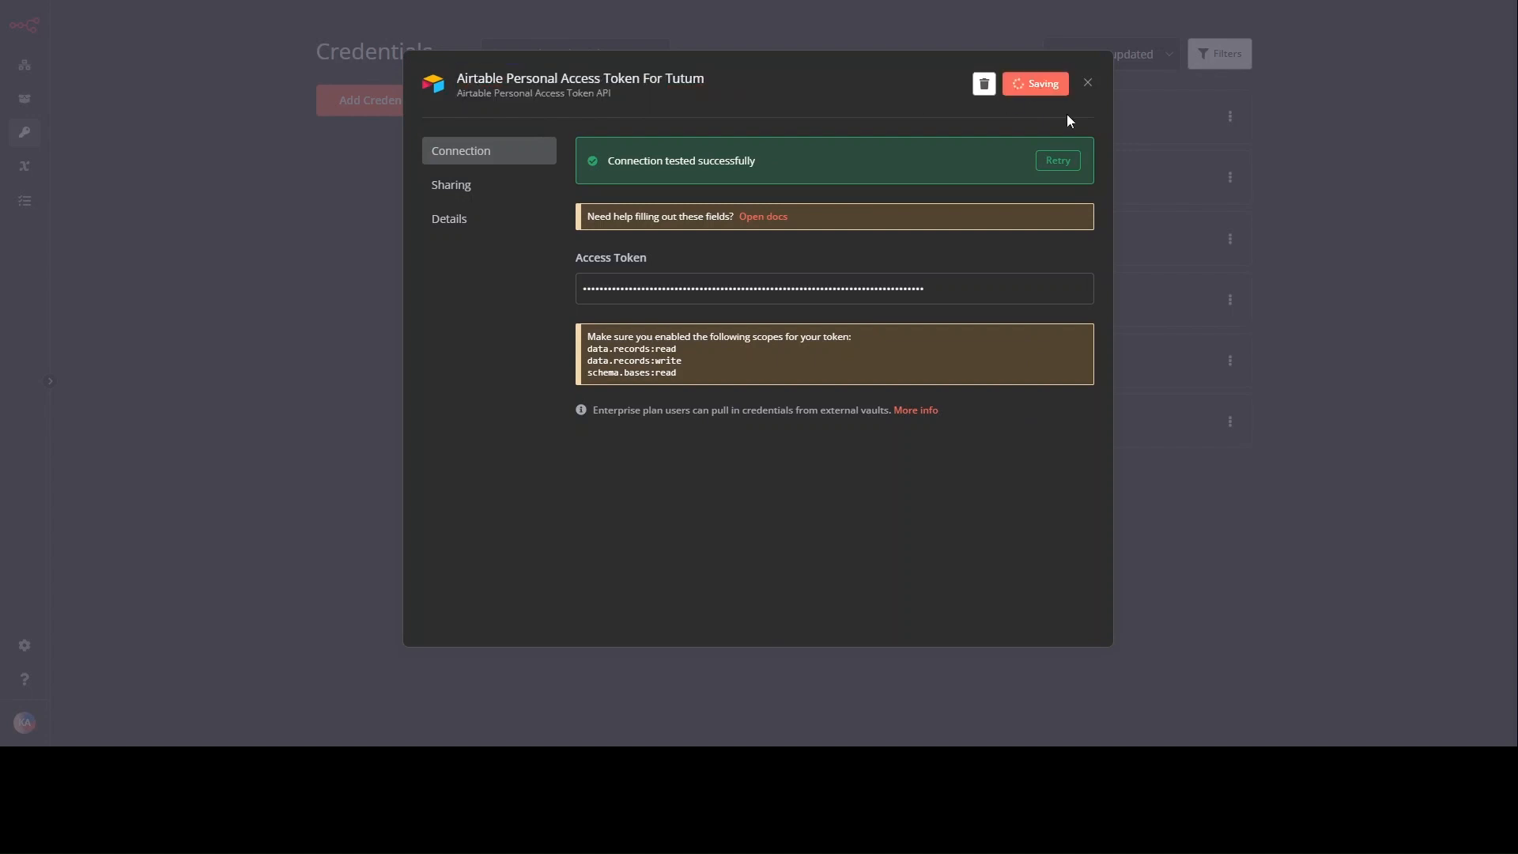
click(1242, 456)
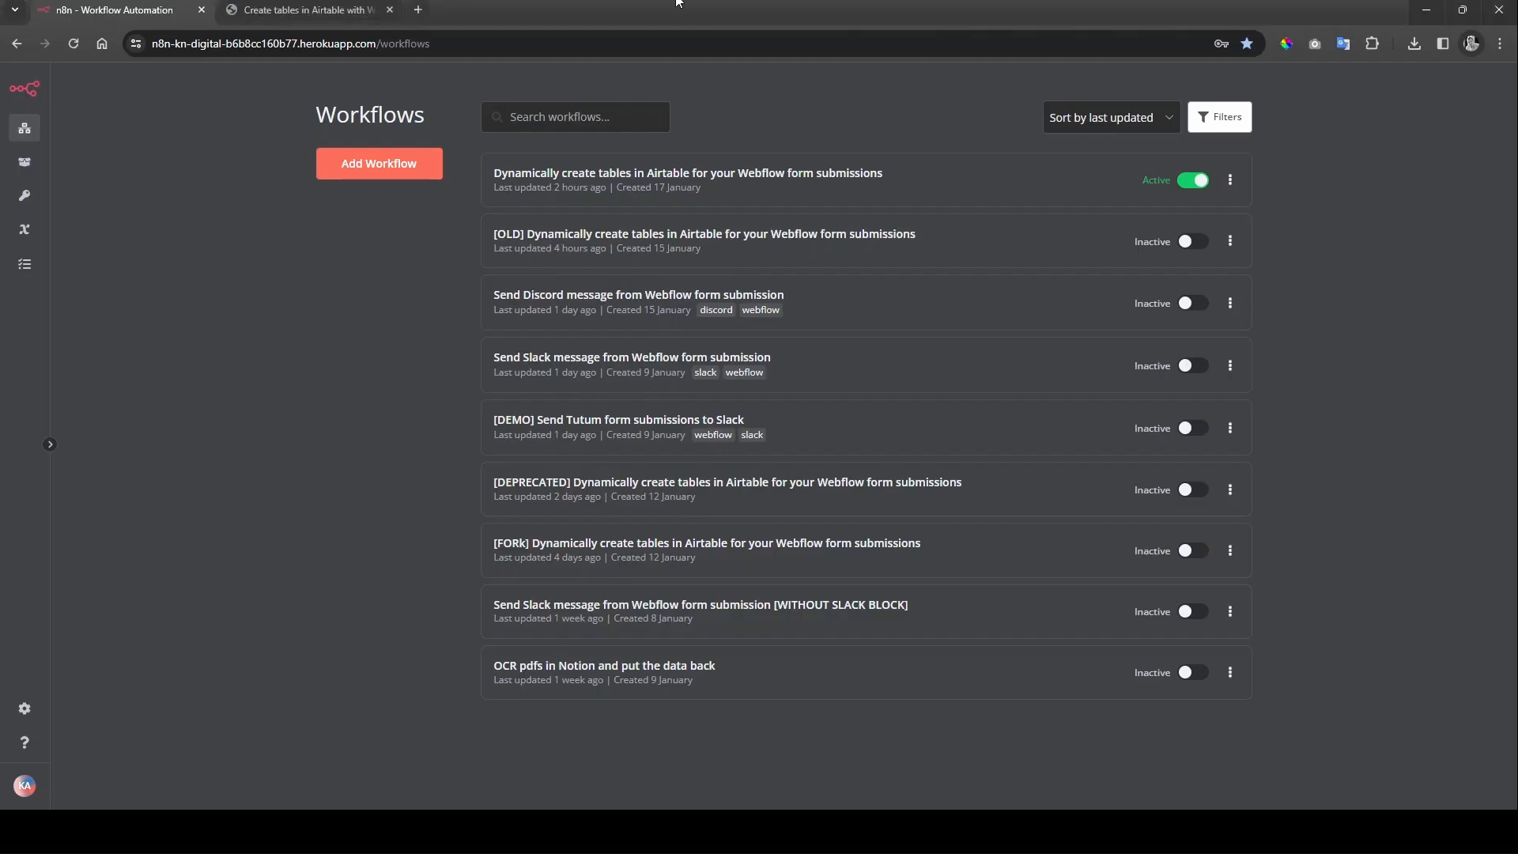
Step: Copy the workflow import URL from the Kreonovo blog guide and return to n8n's Workflows list
click(298, 3)
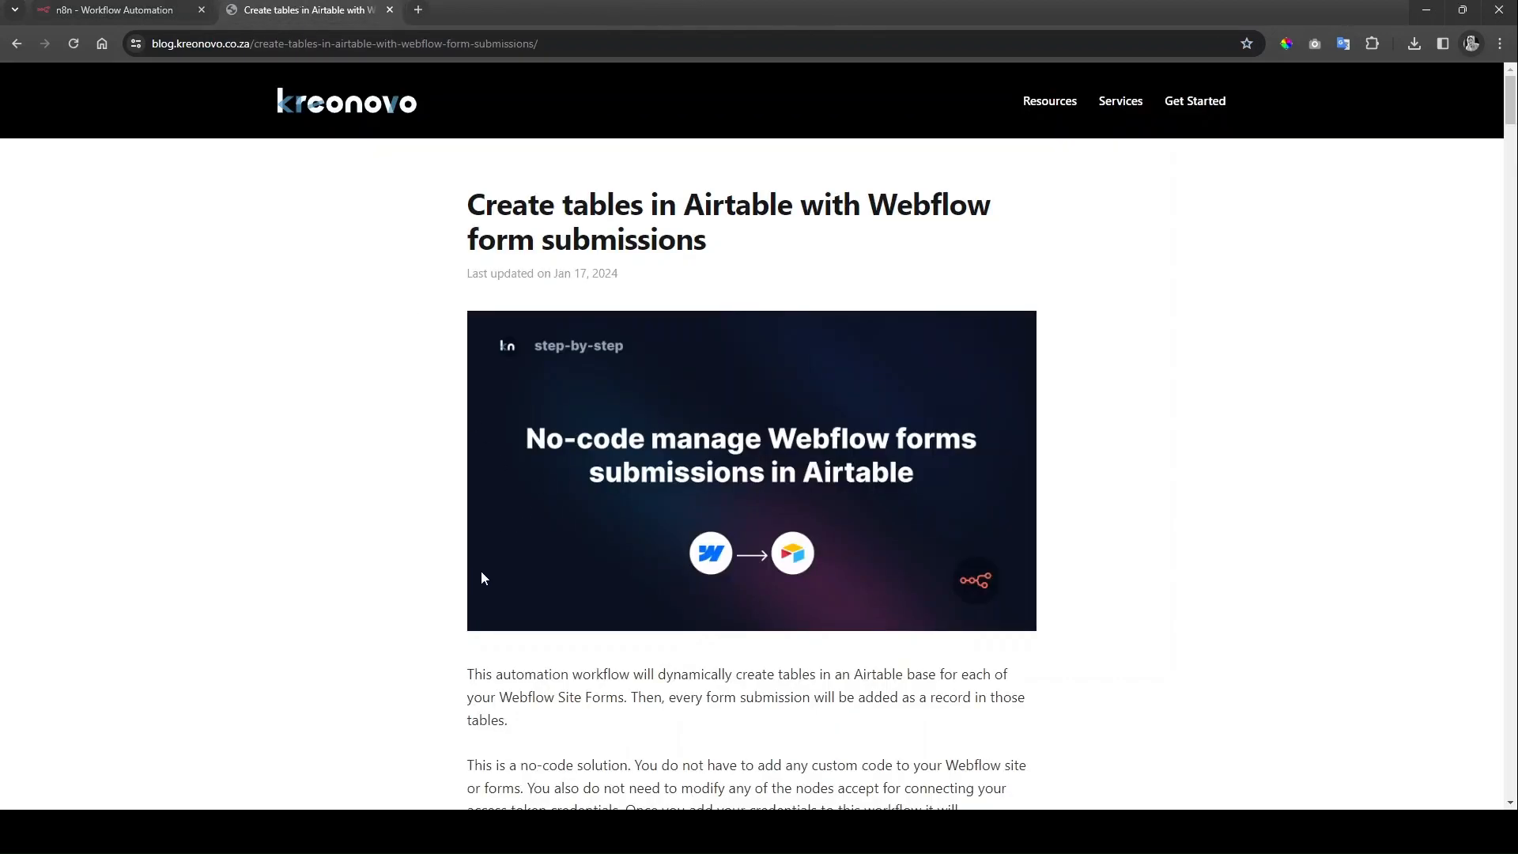
scroll(480, 571, down, 8)
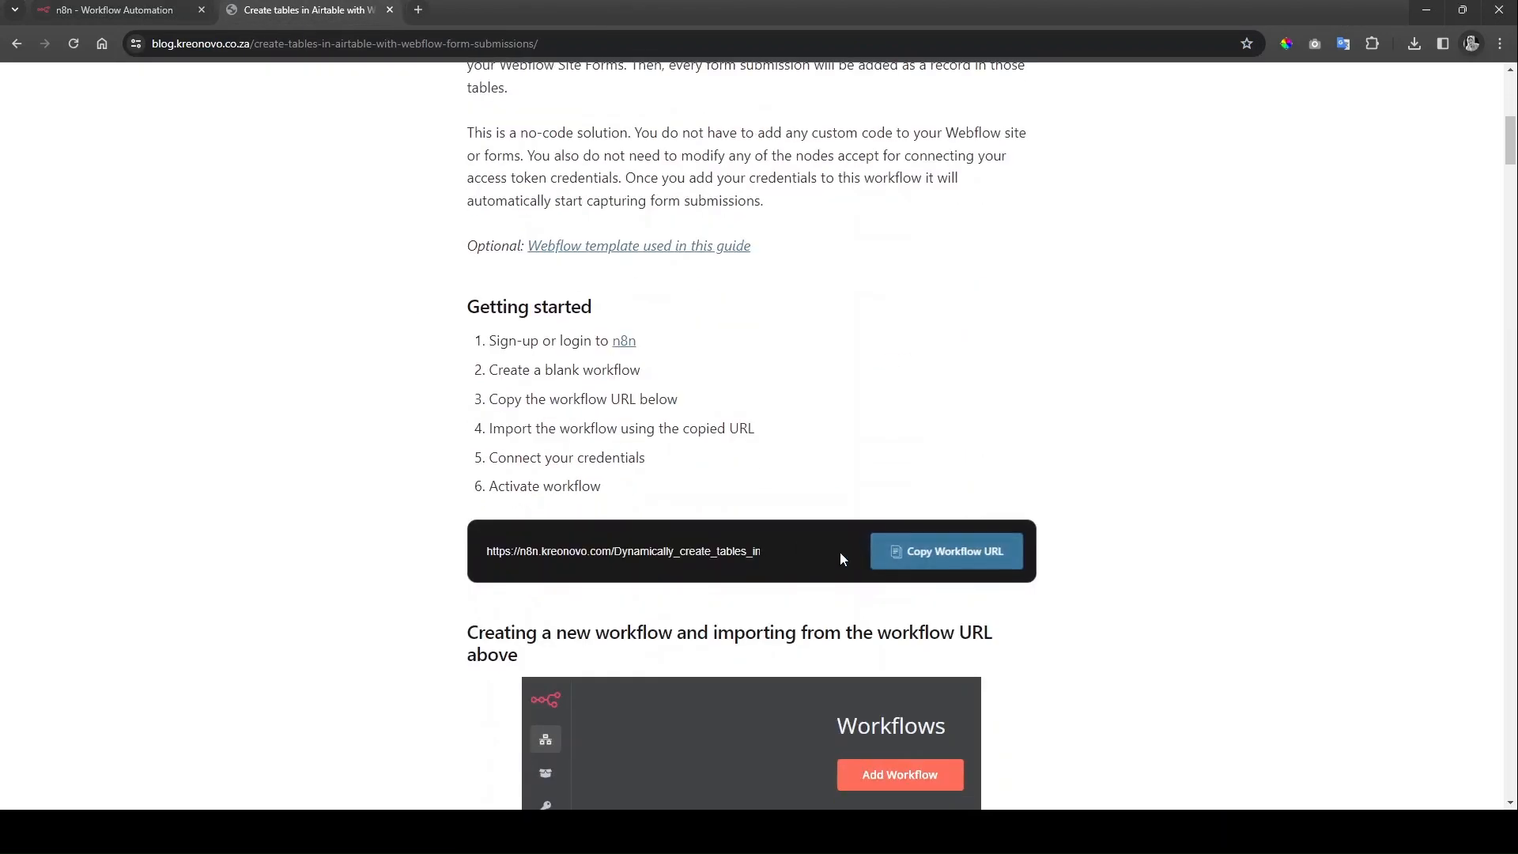
click(719, 551)
triple_click(719, 551)
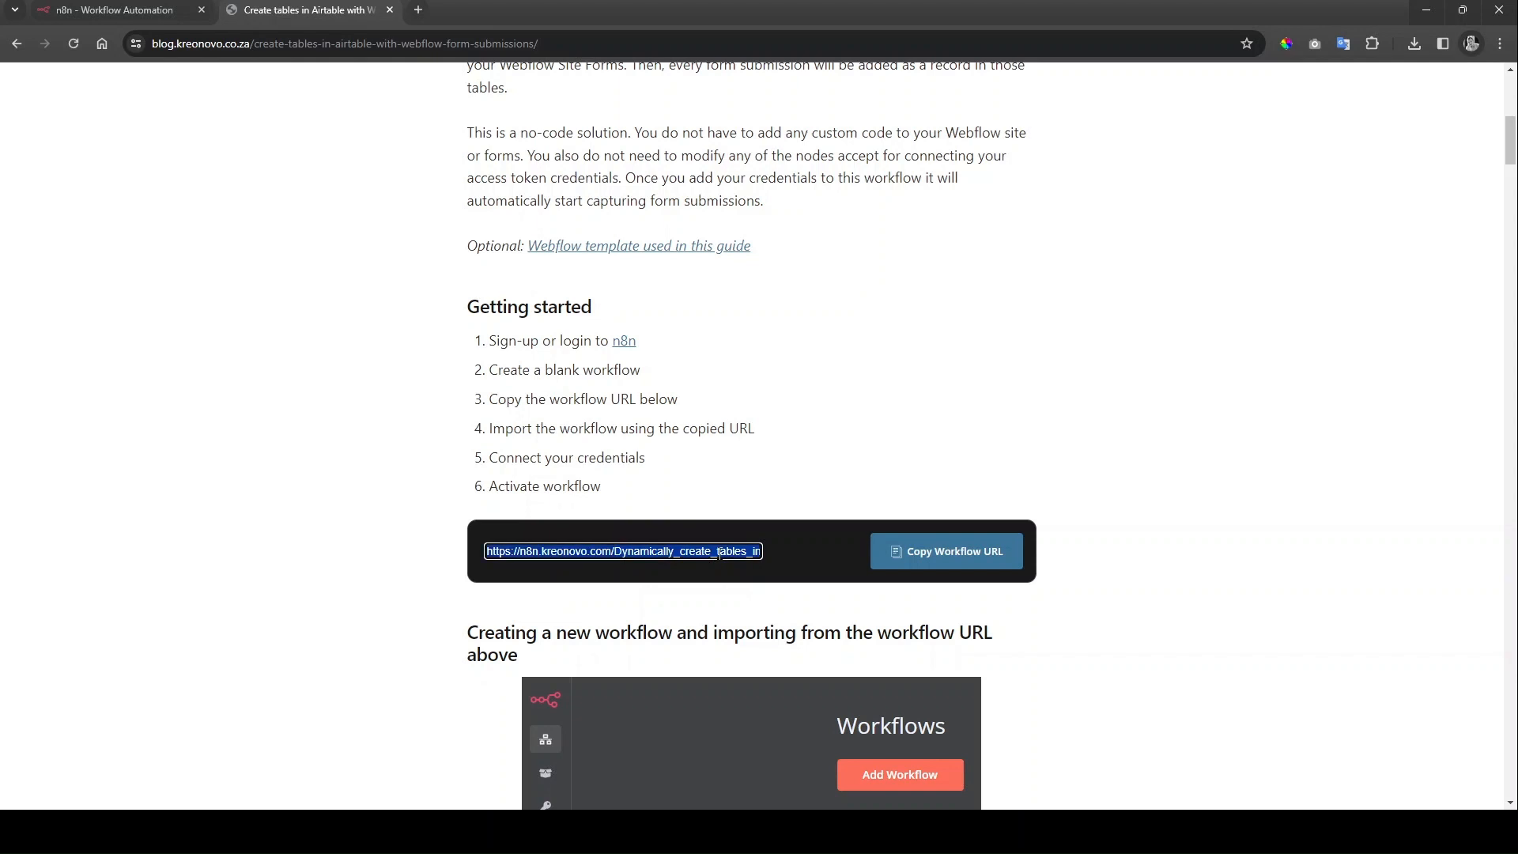
click(941, 552)
click(133, 8)
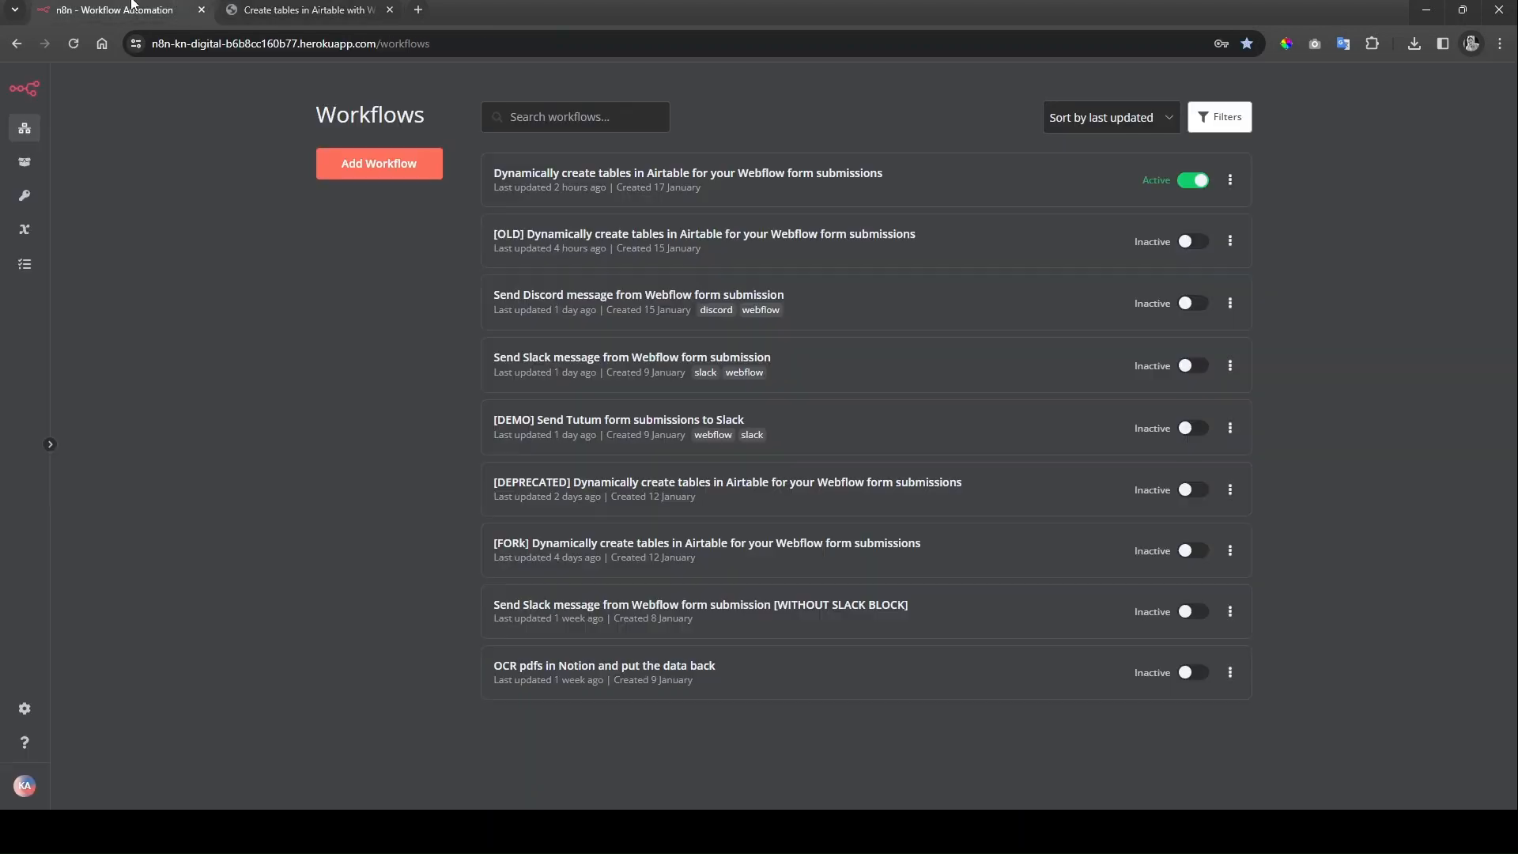
Step: Create a new workflow and import the Kreonovo template from the copied URL
click(399, 164)
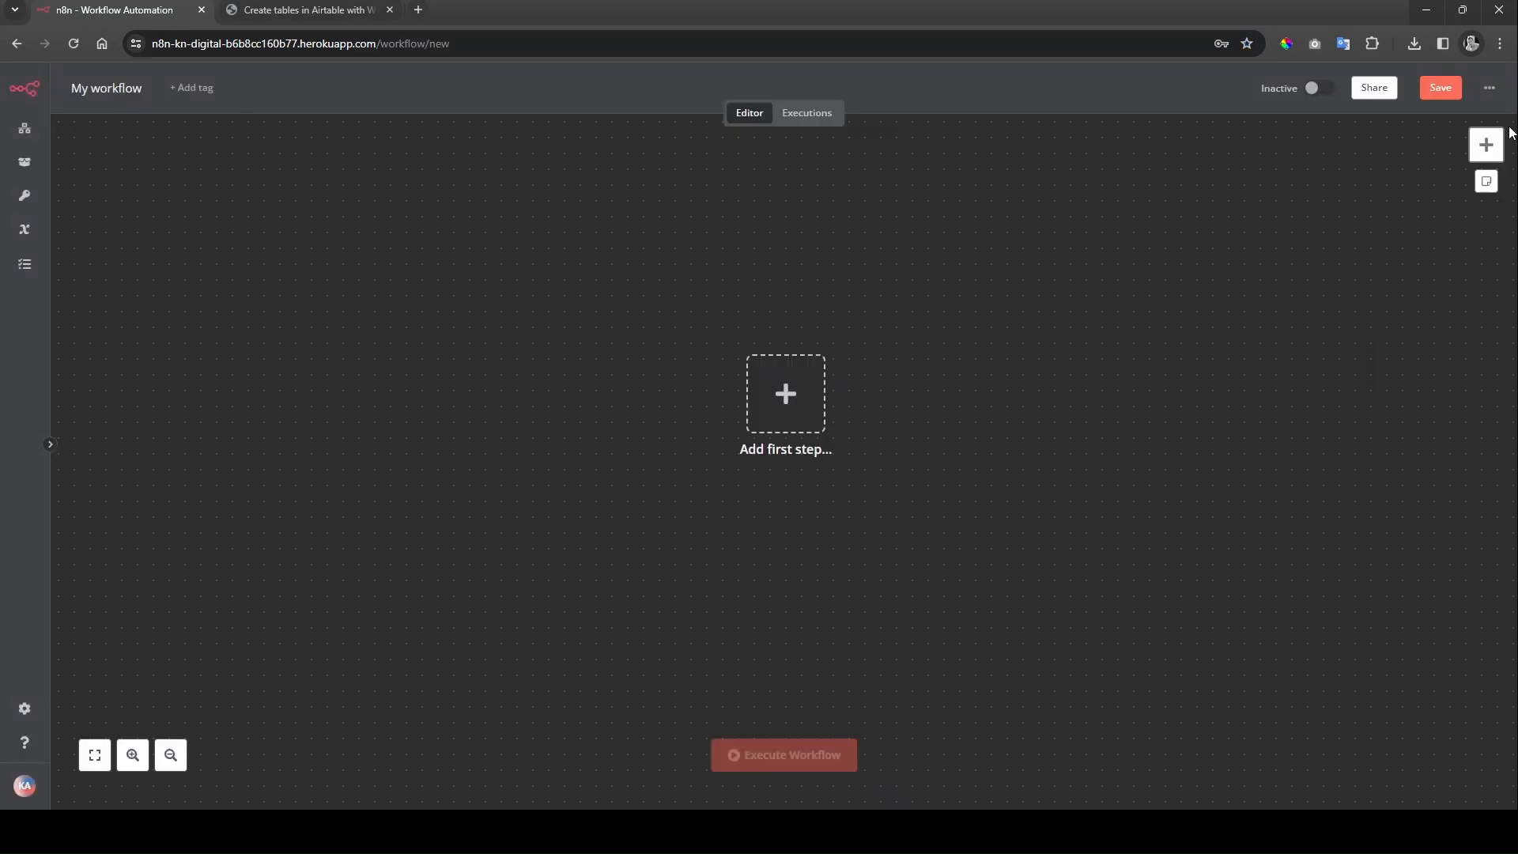
click(1491, 91)
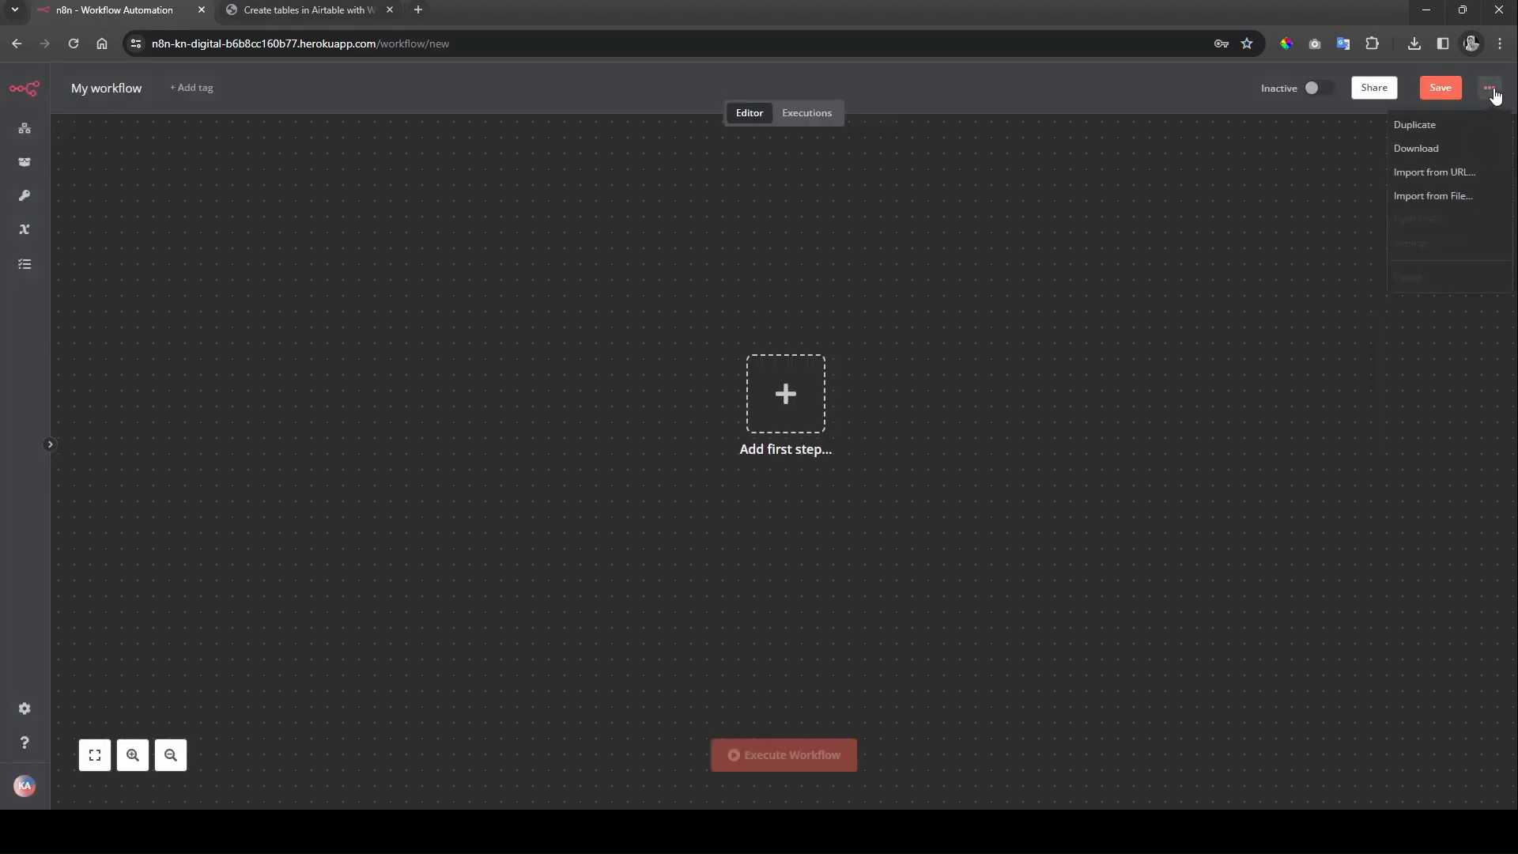
click(1479, 174)
key(ctrl+v)
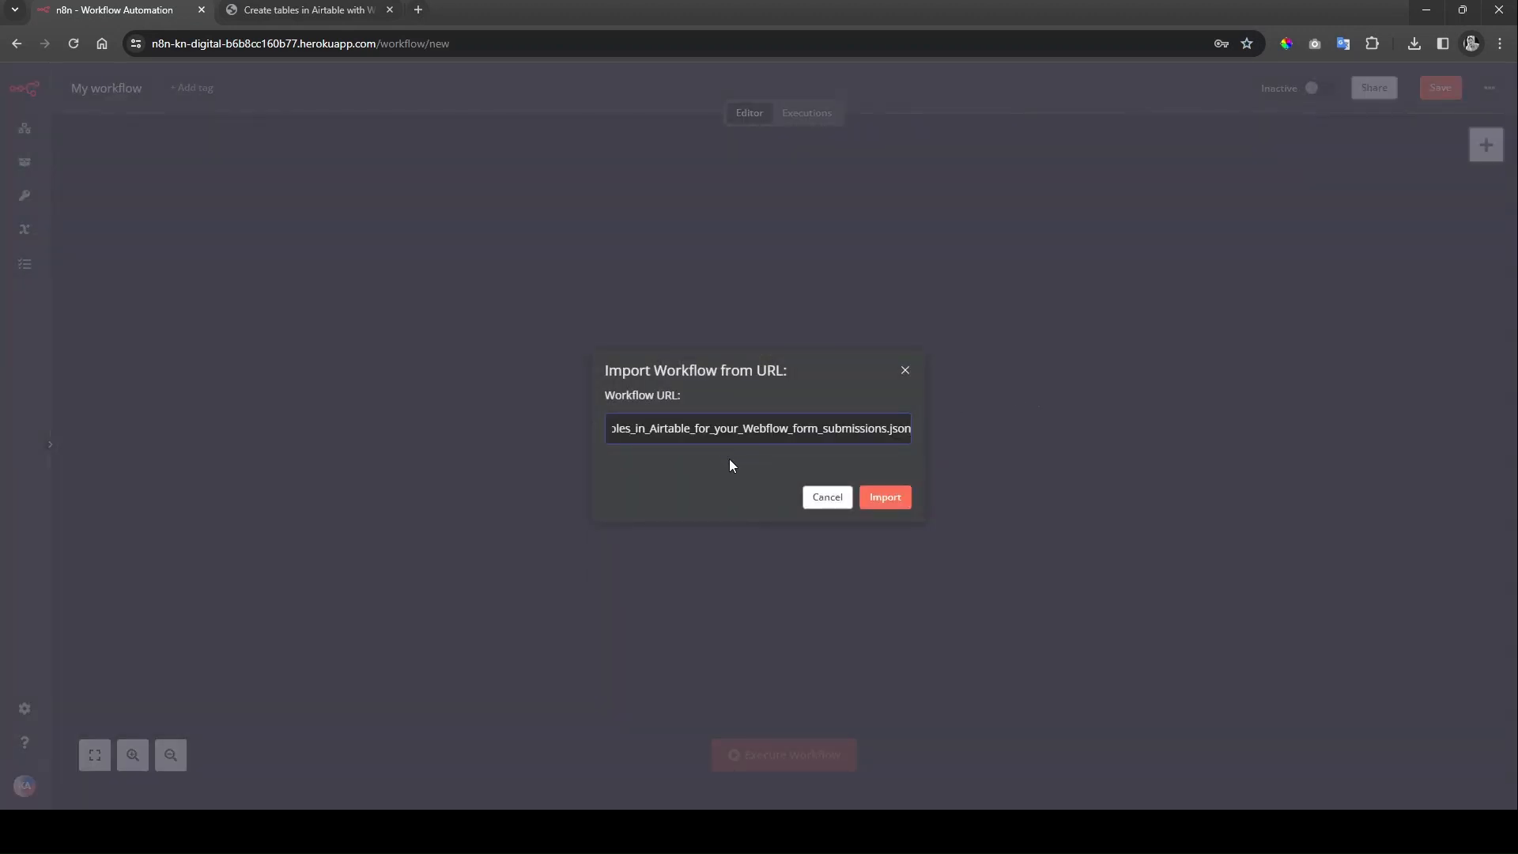
click(884, 502)
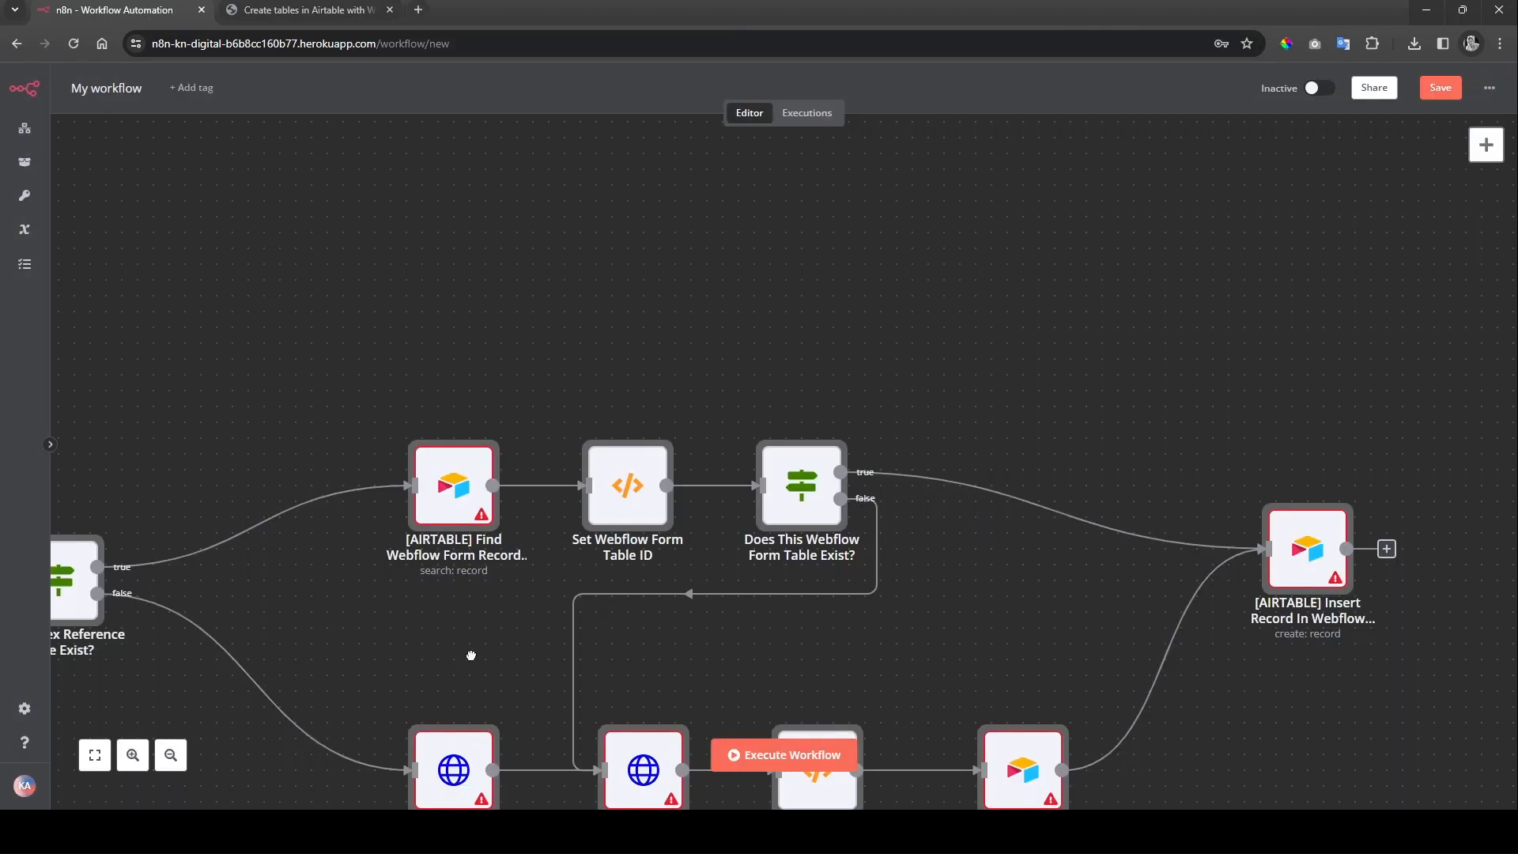
Step: Bring the Webflow Submission Trigger into view and save the imported workflow
drag(437, 668, 1073, 420)
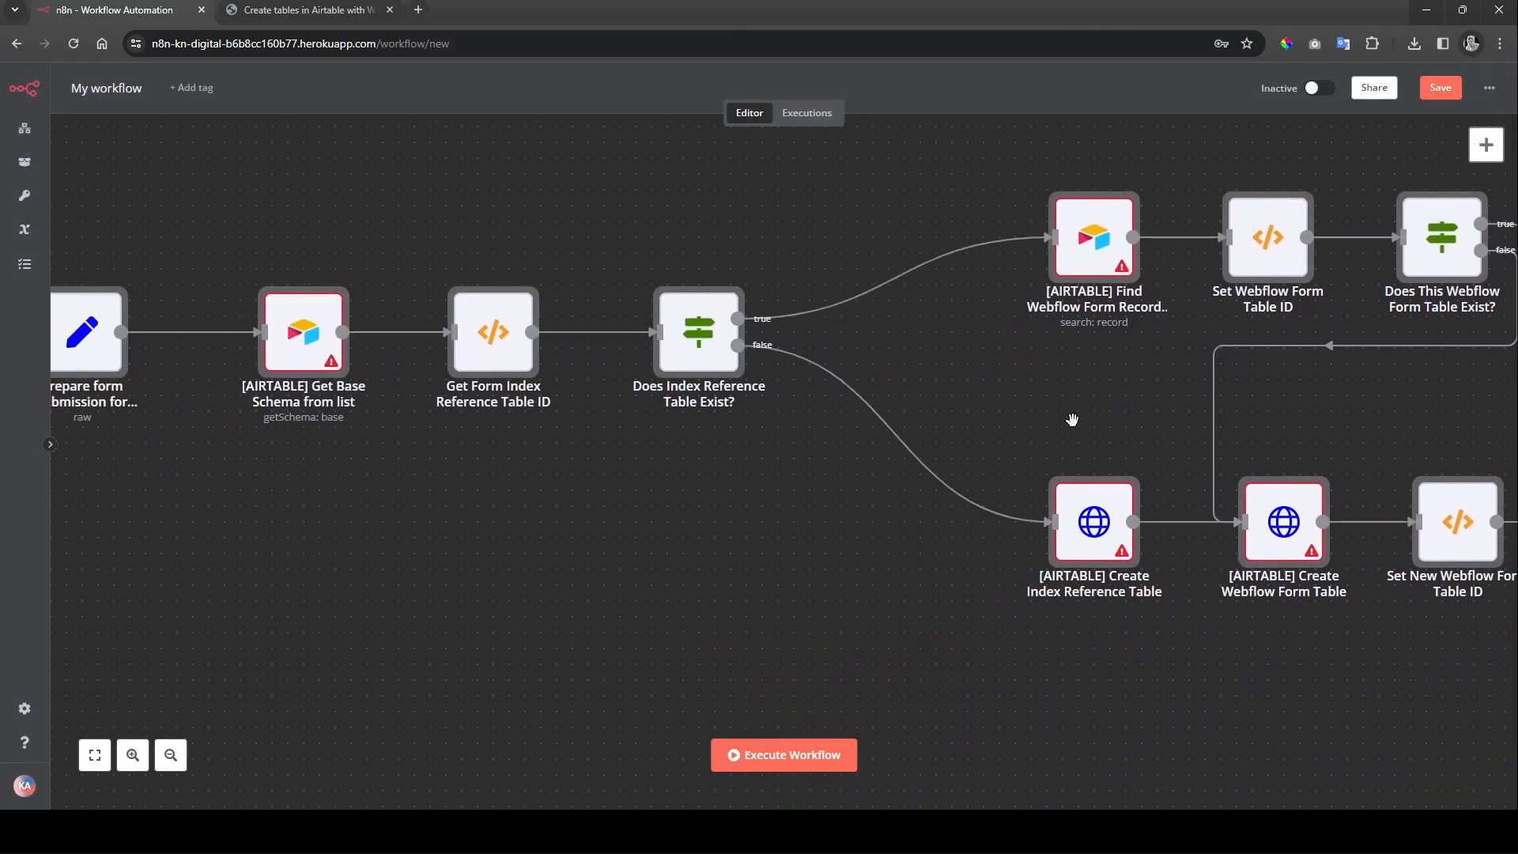
scroll(1077, 418, down, 1)
drag(703, 571, 1093, 570)
drag(625, 550, 673, 581)
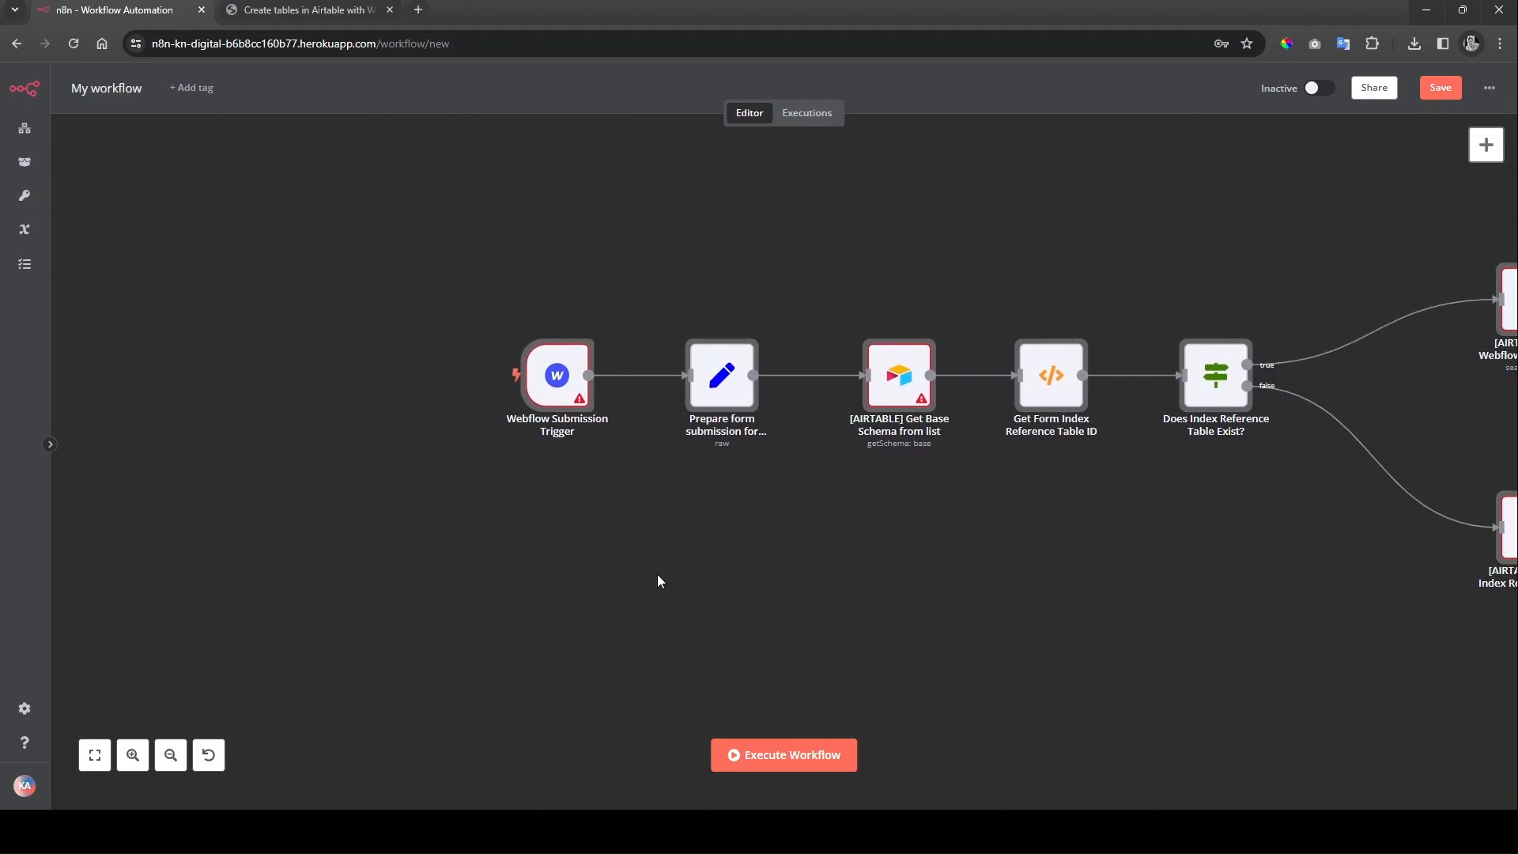
key(ctrl+s)
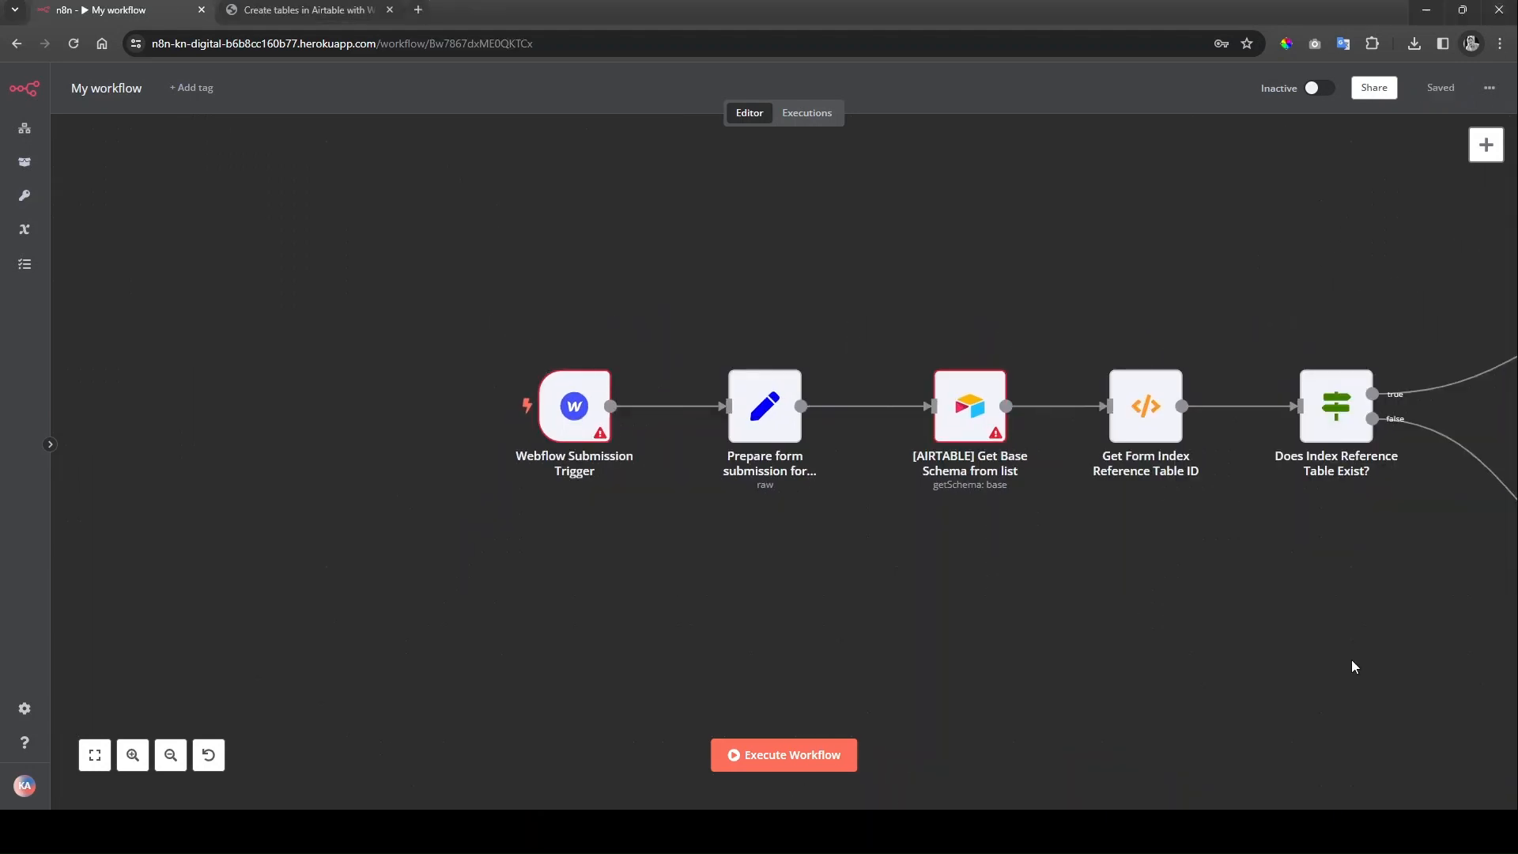
Step: Set the Webflow Submission Trigger to the Webflow Tutum Site credential and the Copy of Tutum site
double_click(575, 411)
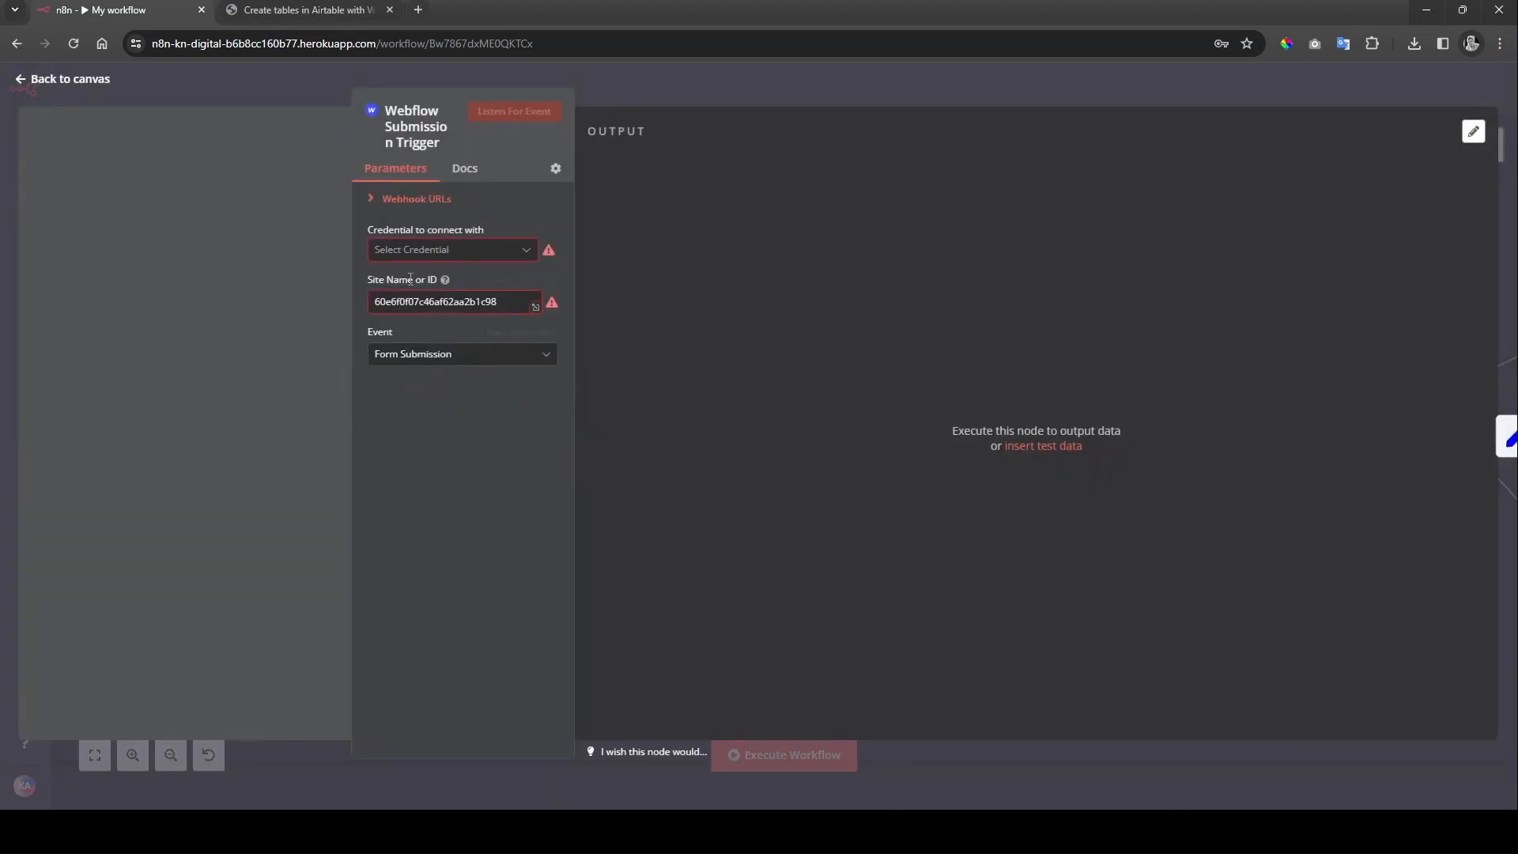
click(504, 252)
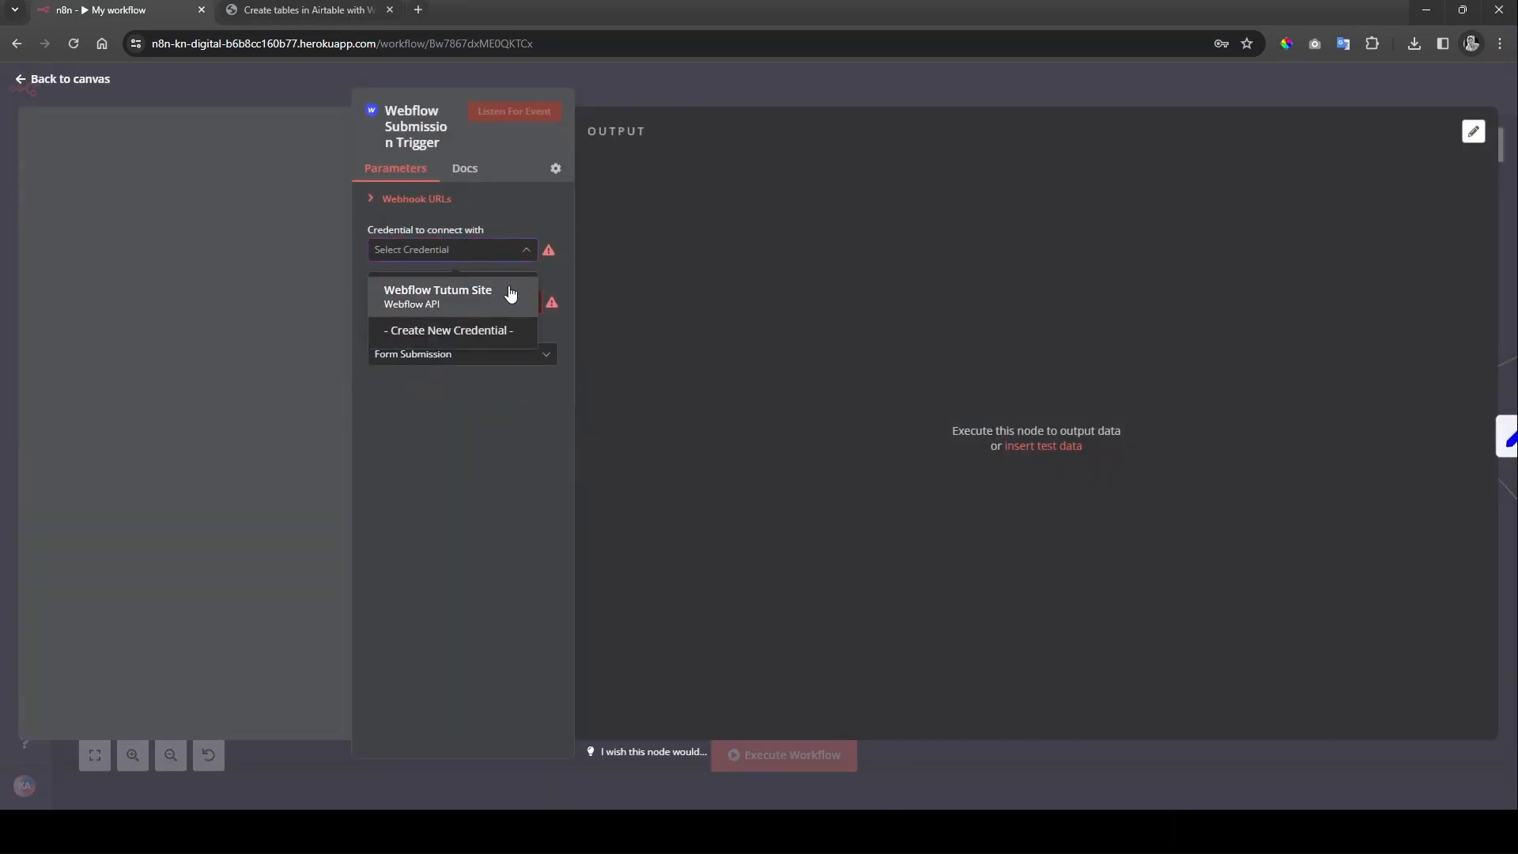
click(505, 293)
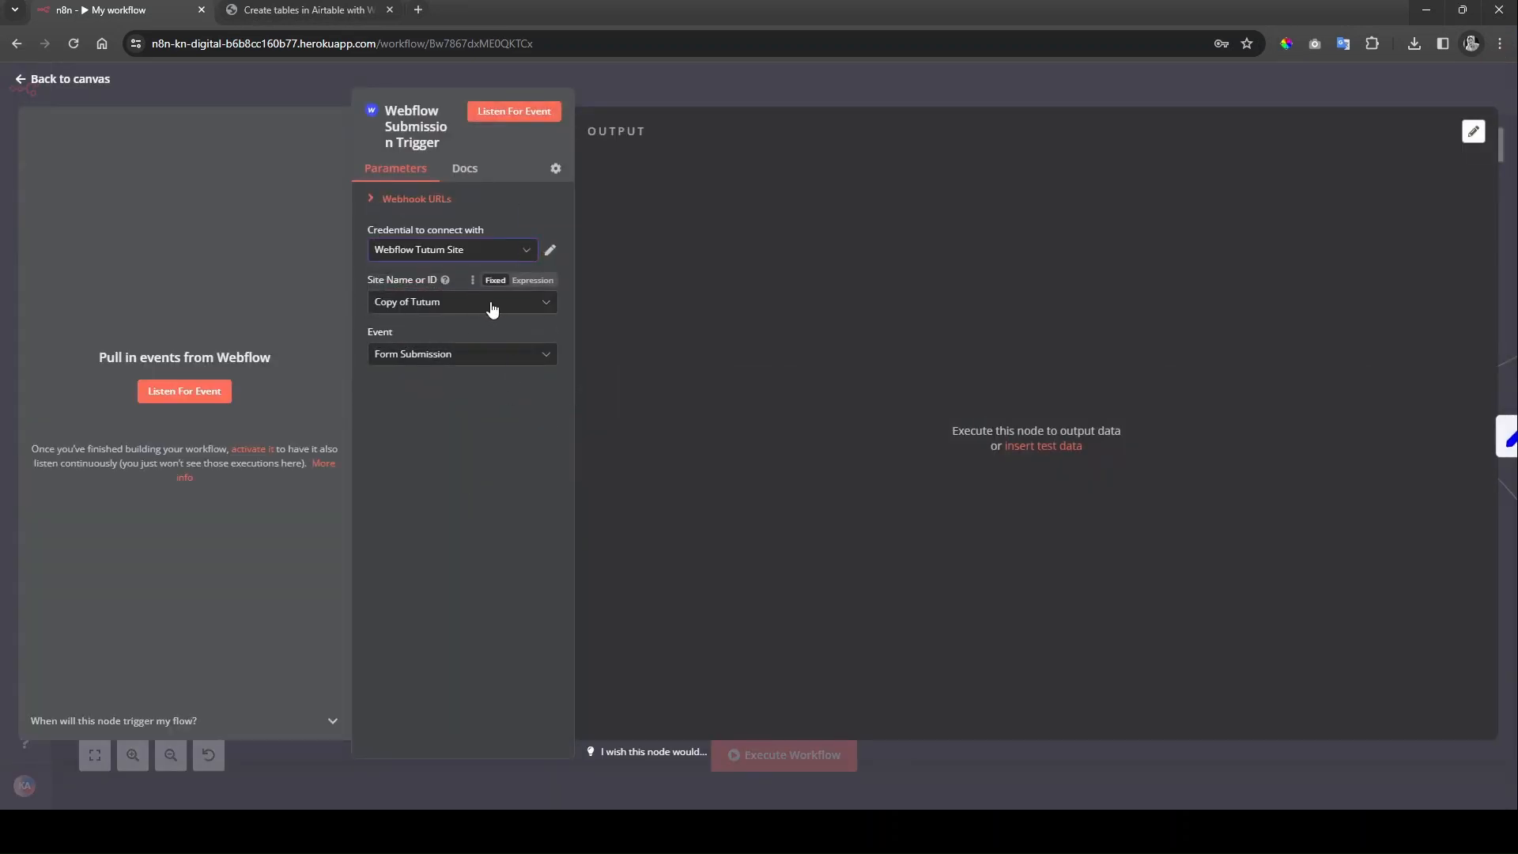
click(493, 309)
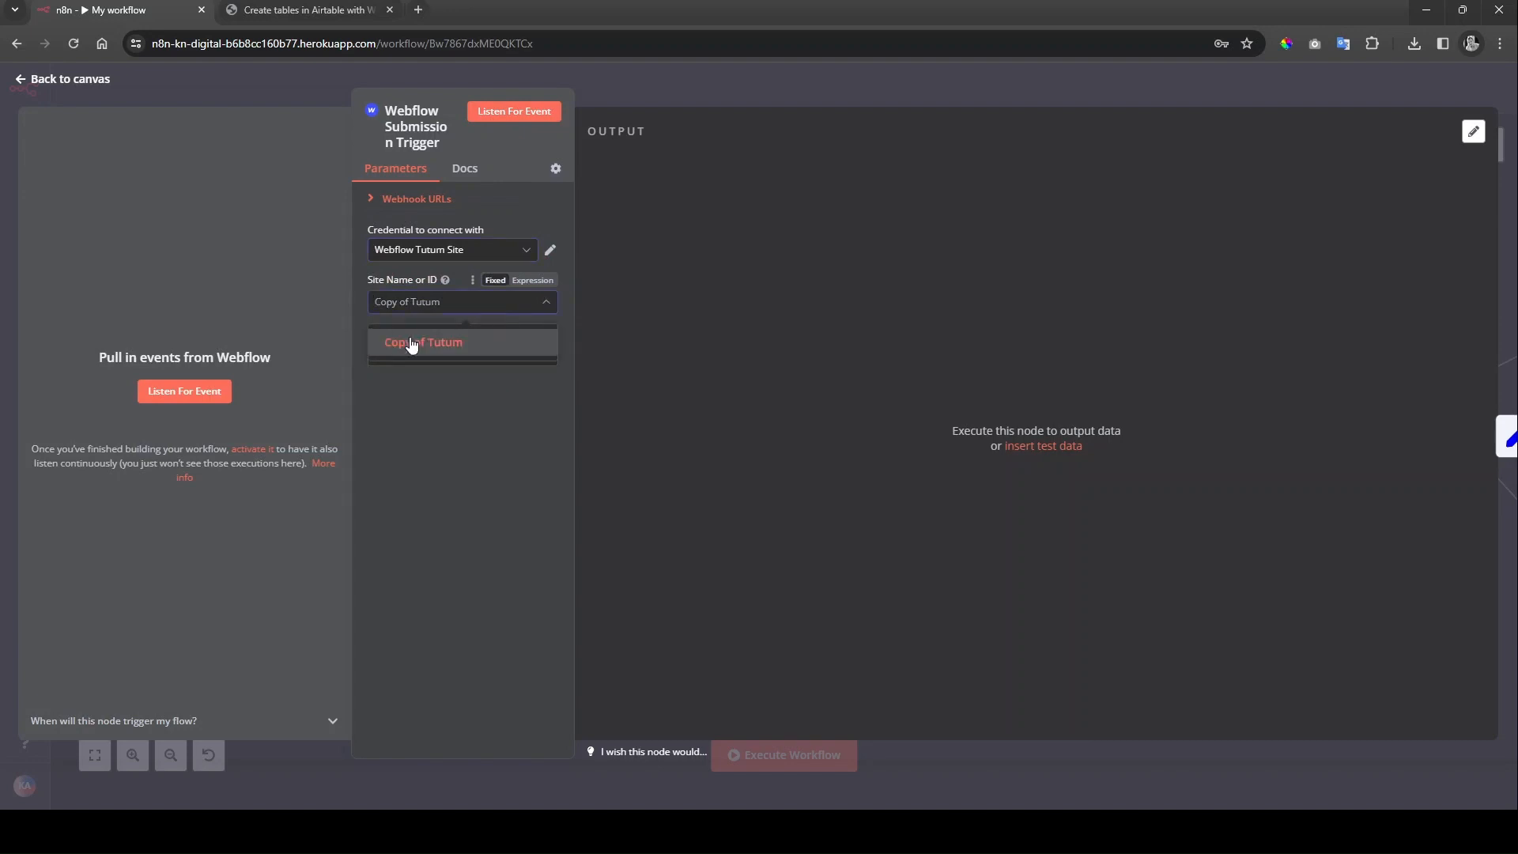
click(456, 352)
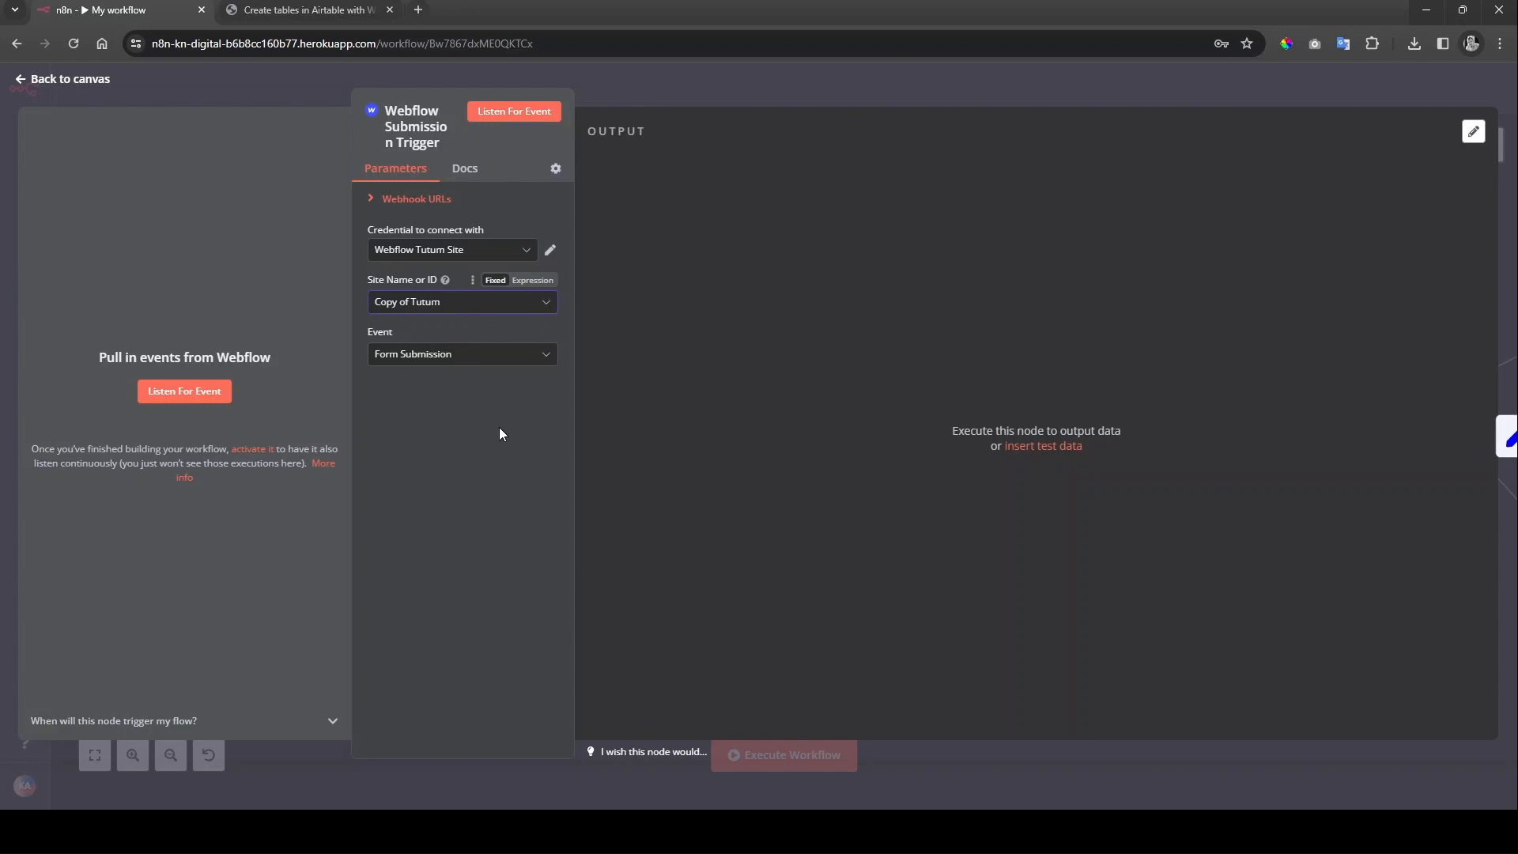
click(48, 79)
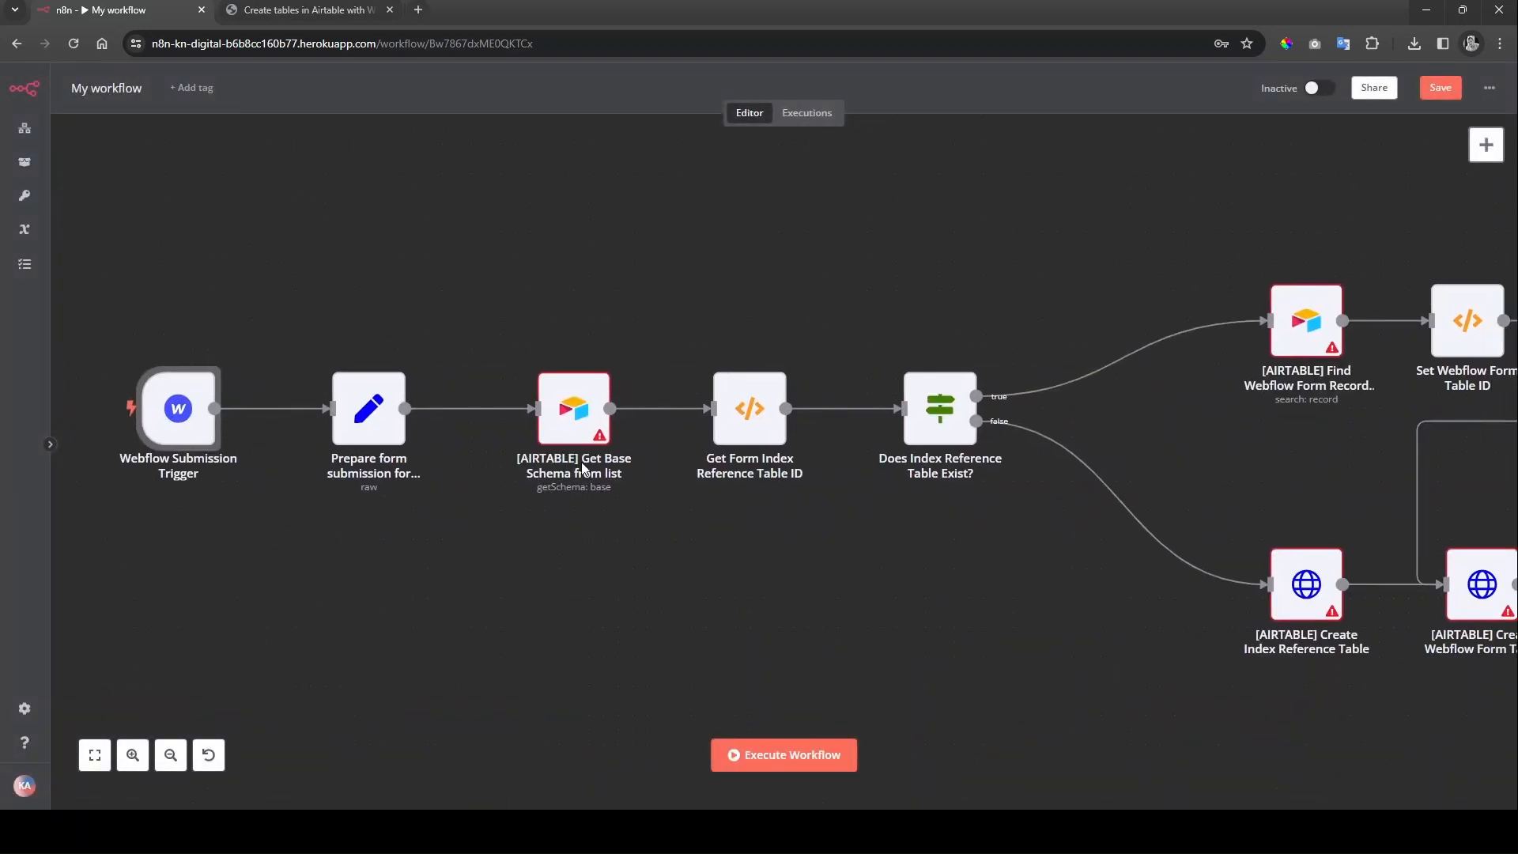
Step: Point Get Base Schema at the Webflow Tutum Site base using the Airtable Tutum credential, refreshing the base list
double_click(574, 411)
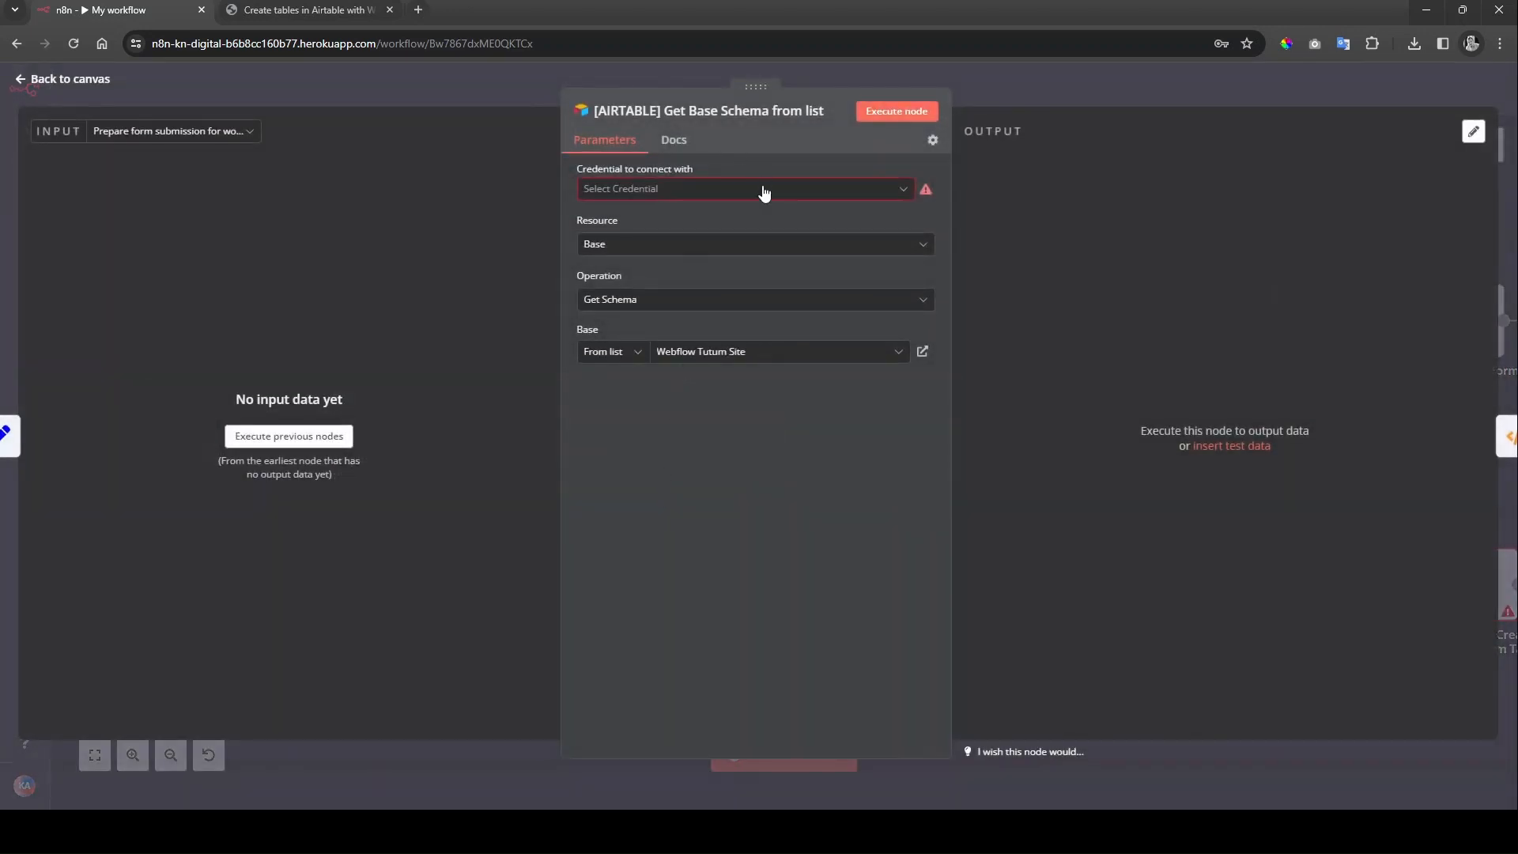
click(763, 193)
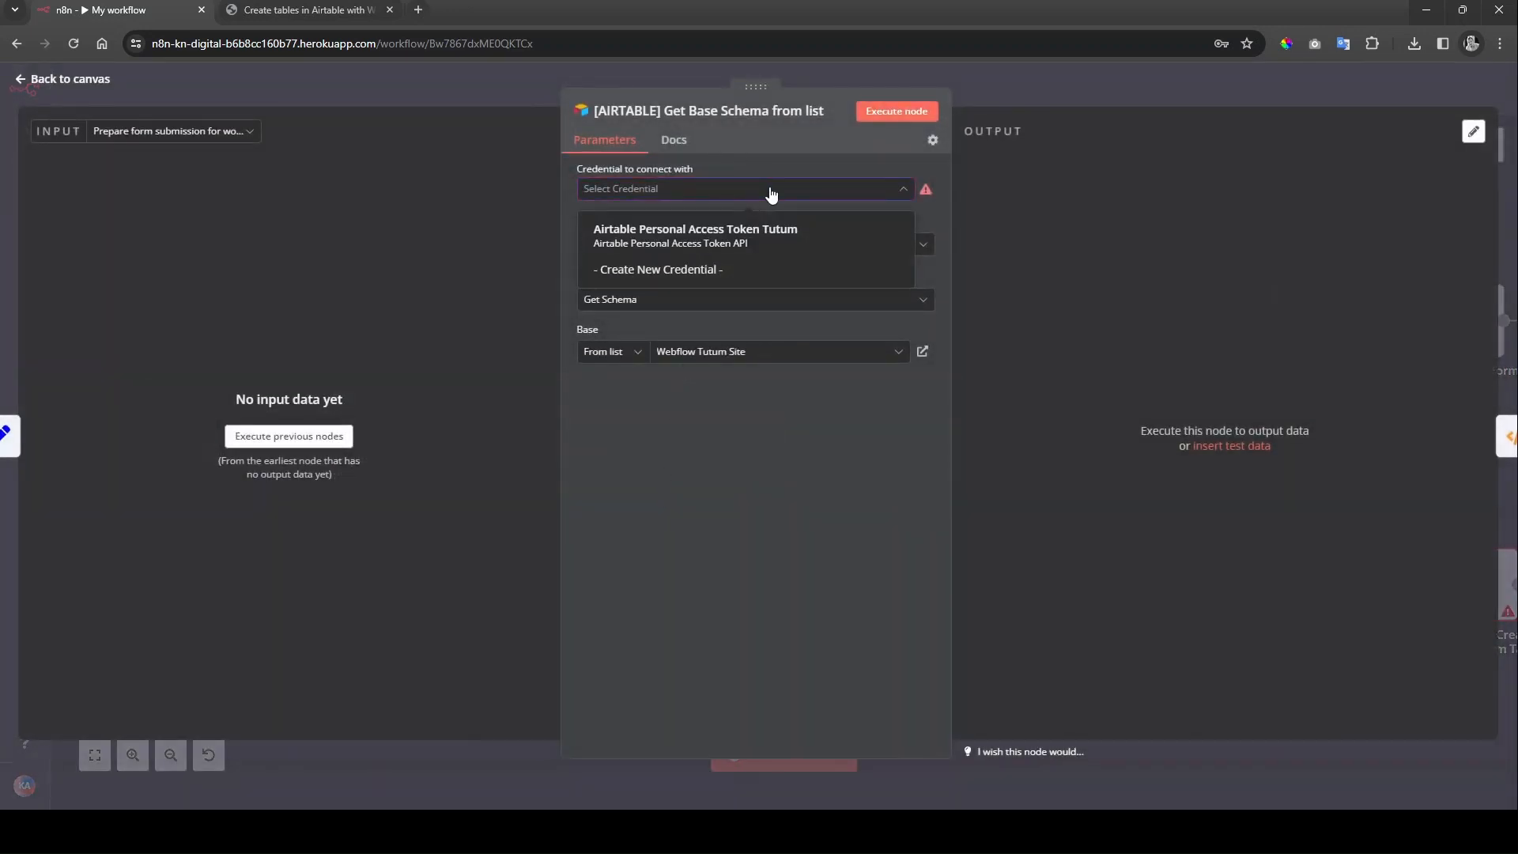
click(796, 245)
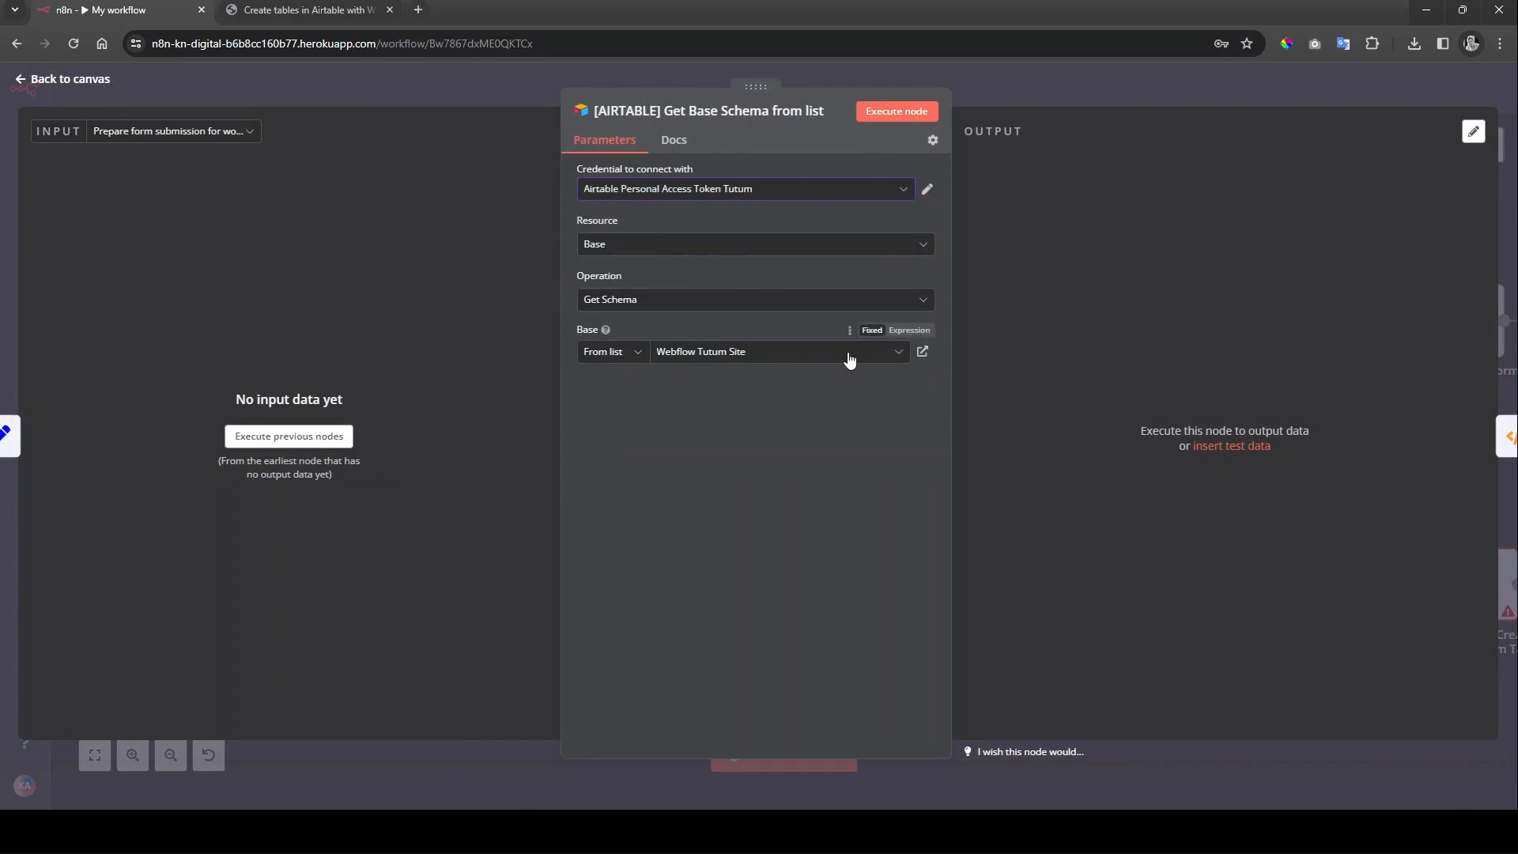
click(897, 357)
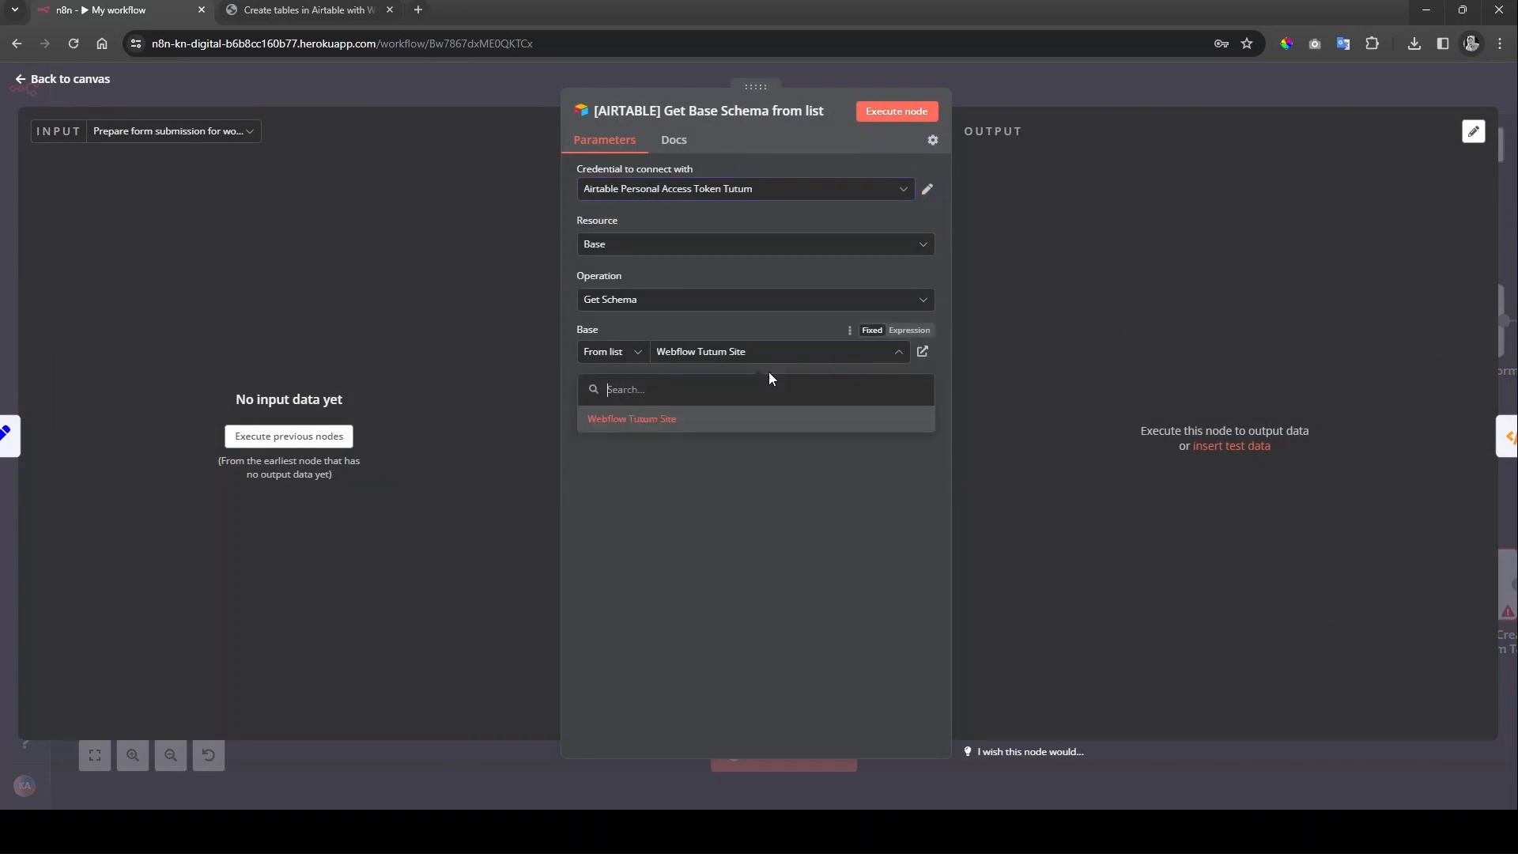
click(738, 420)
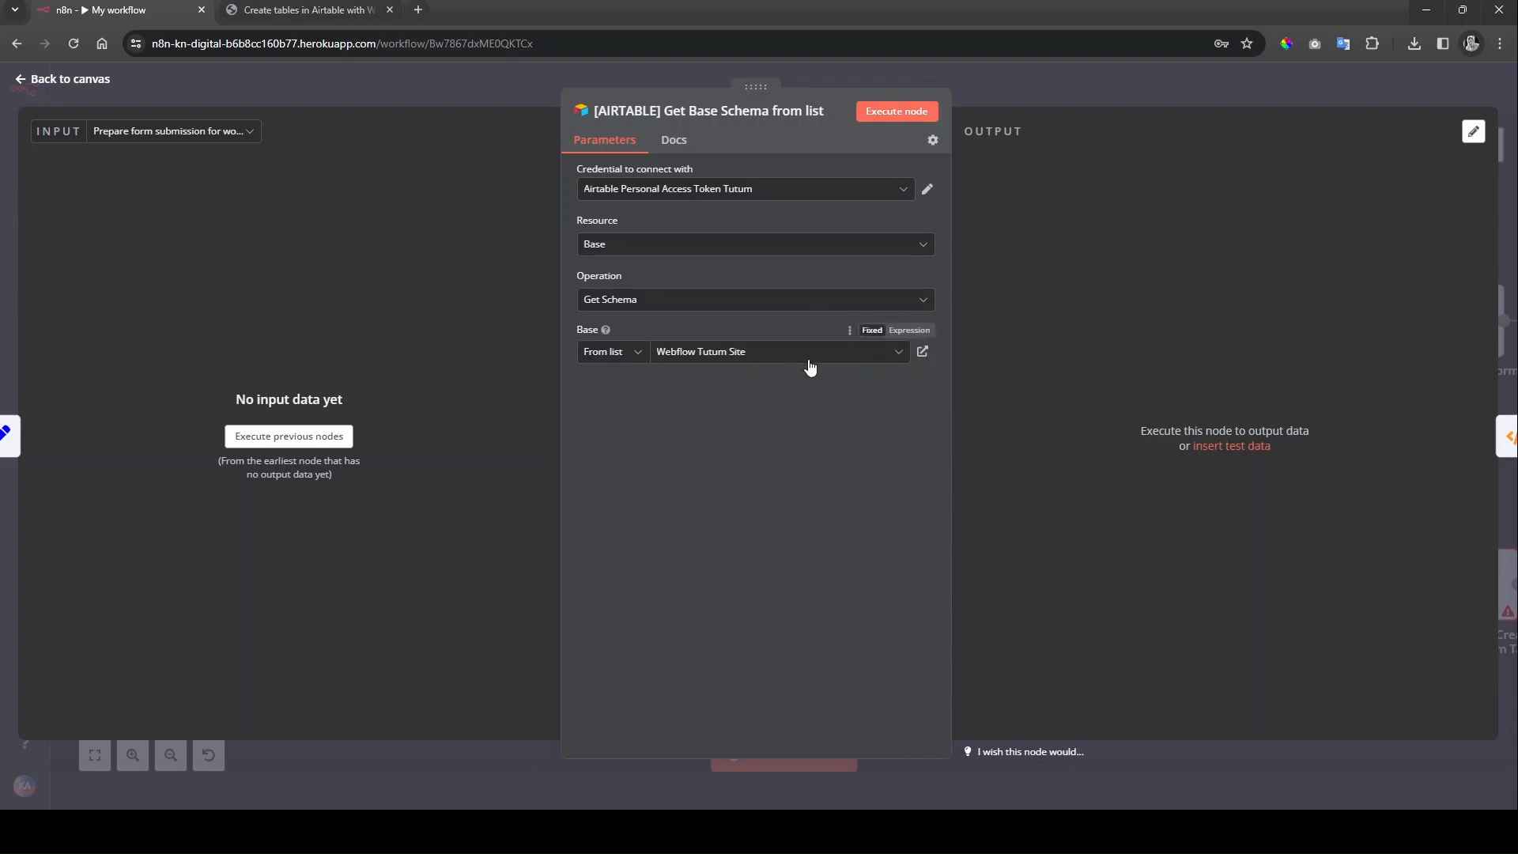
click(851, 331)
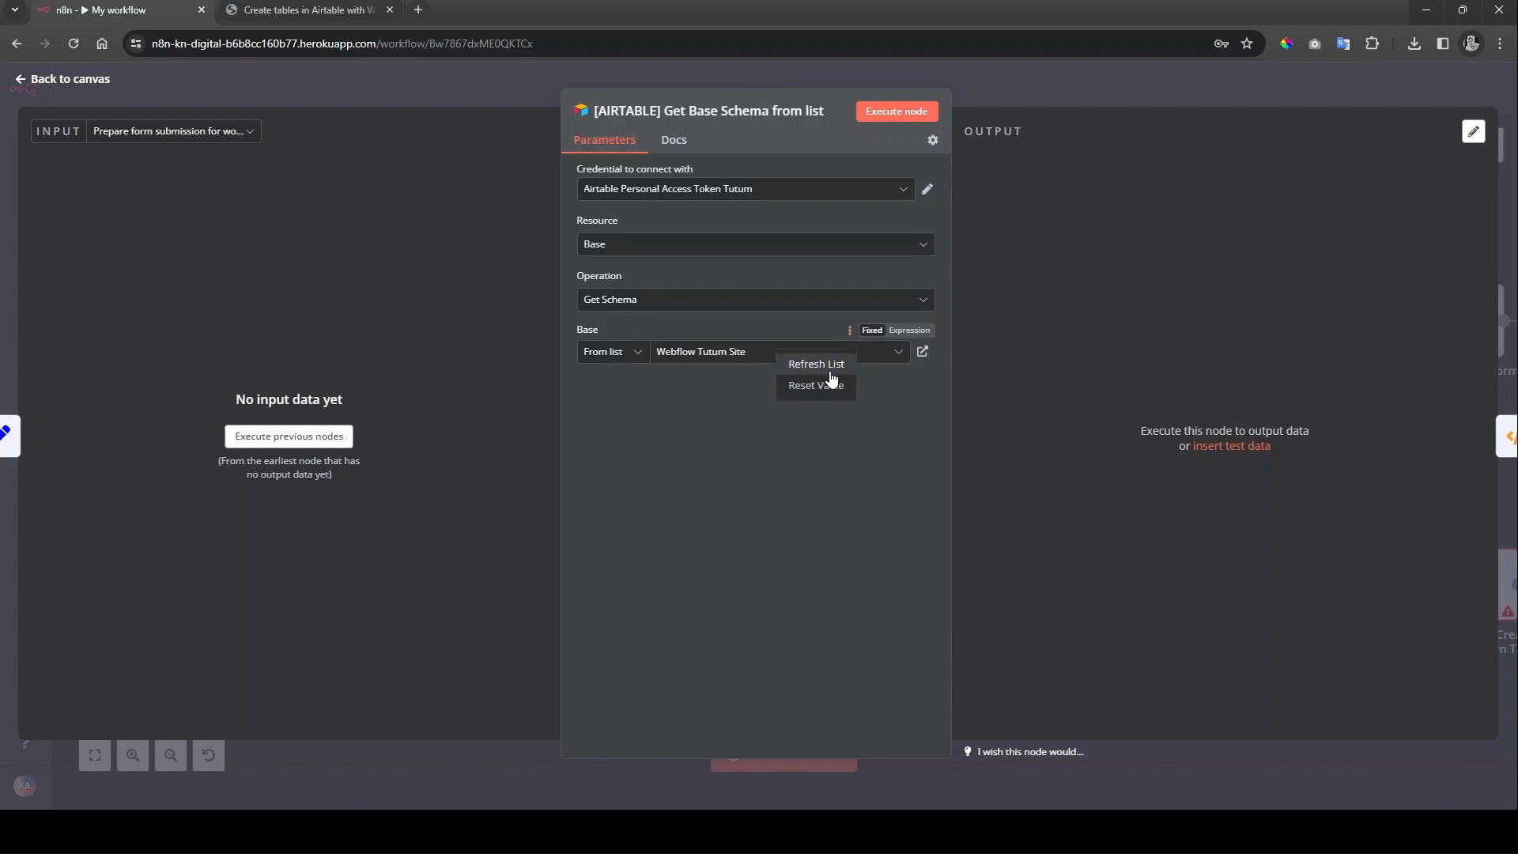
click(826, 365)
click(848, 352)
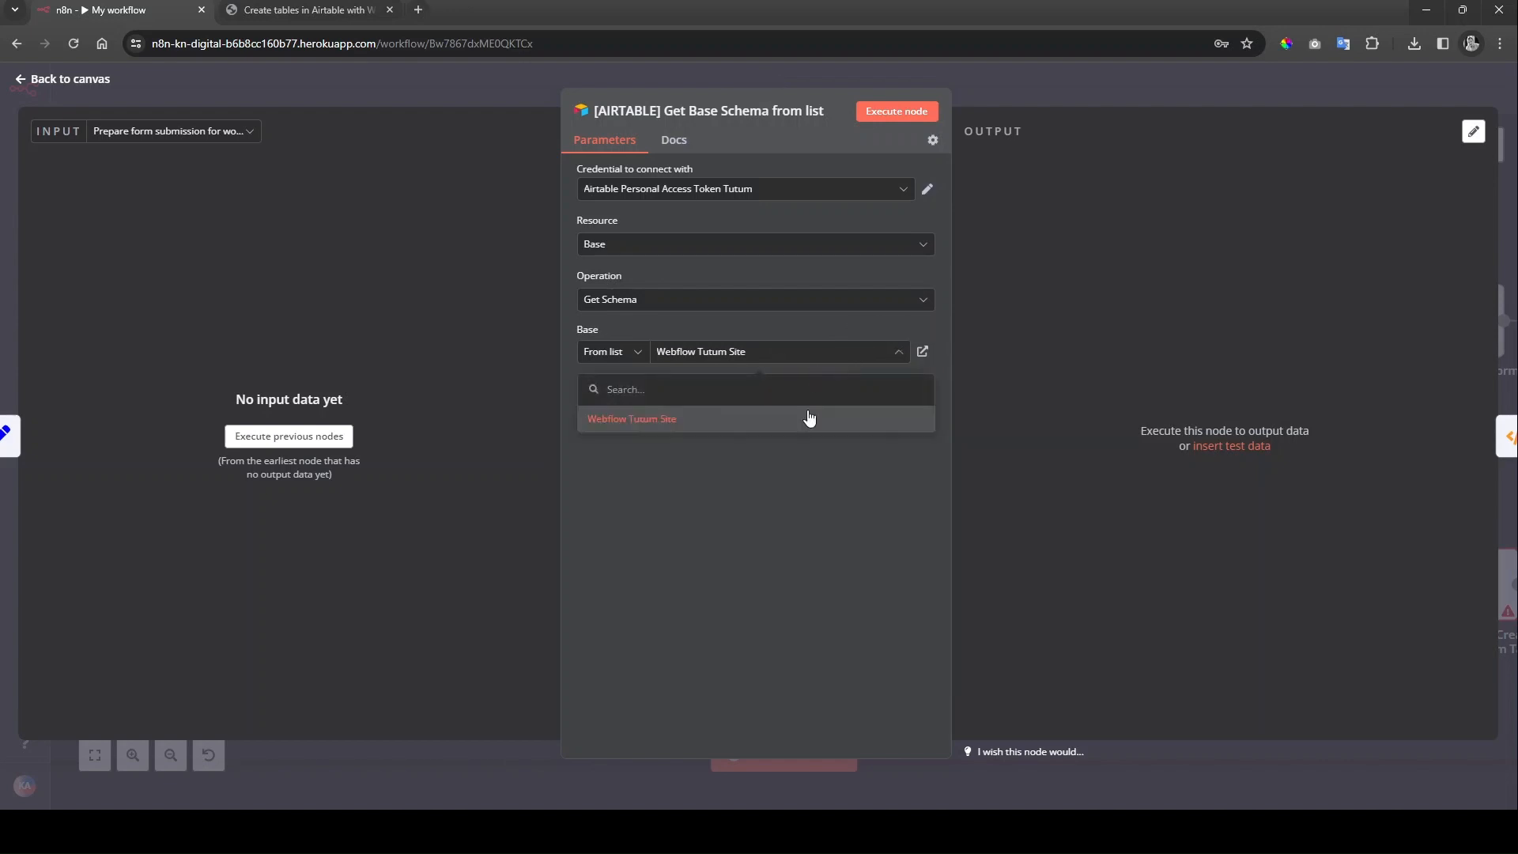
click(735, 419)
click(48, 80)
scroll(786, 532, right, 10)
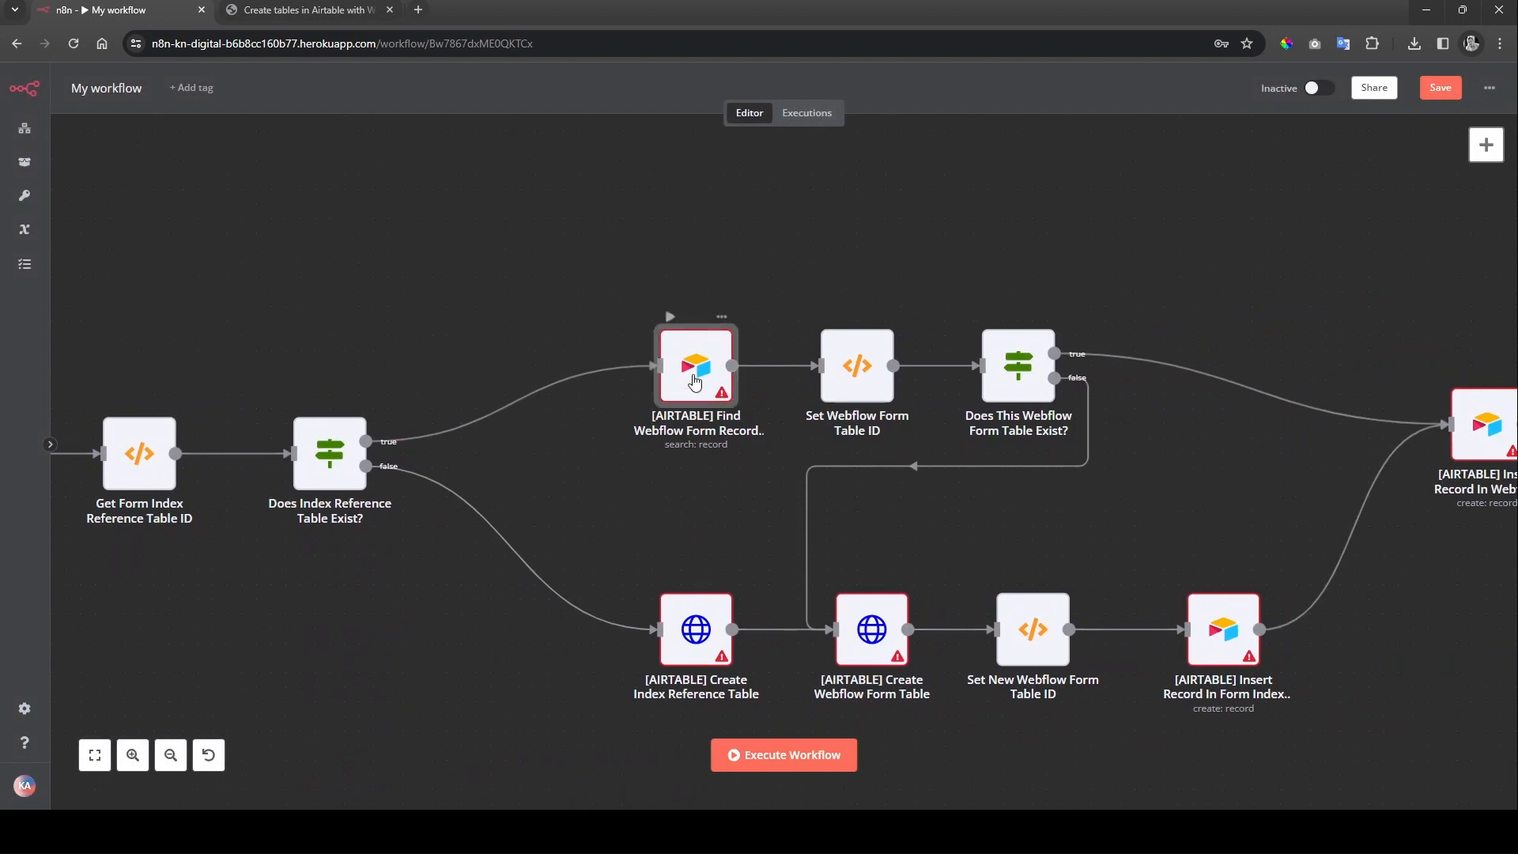
Step: Give the Find Webflow Form Record node the Airtable Personal Access Token Tutum credential
double_click(694, 382)
click(830, 203)
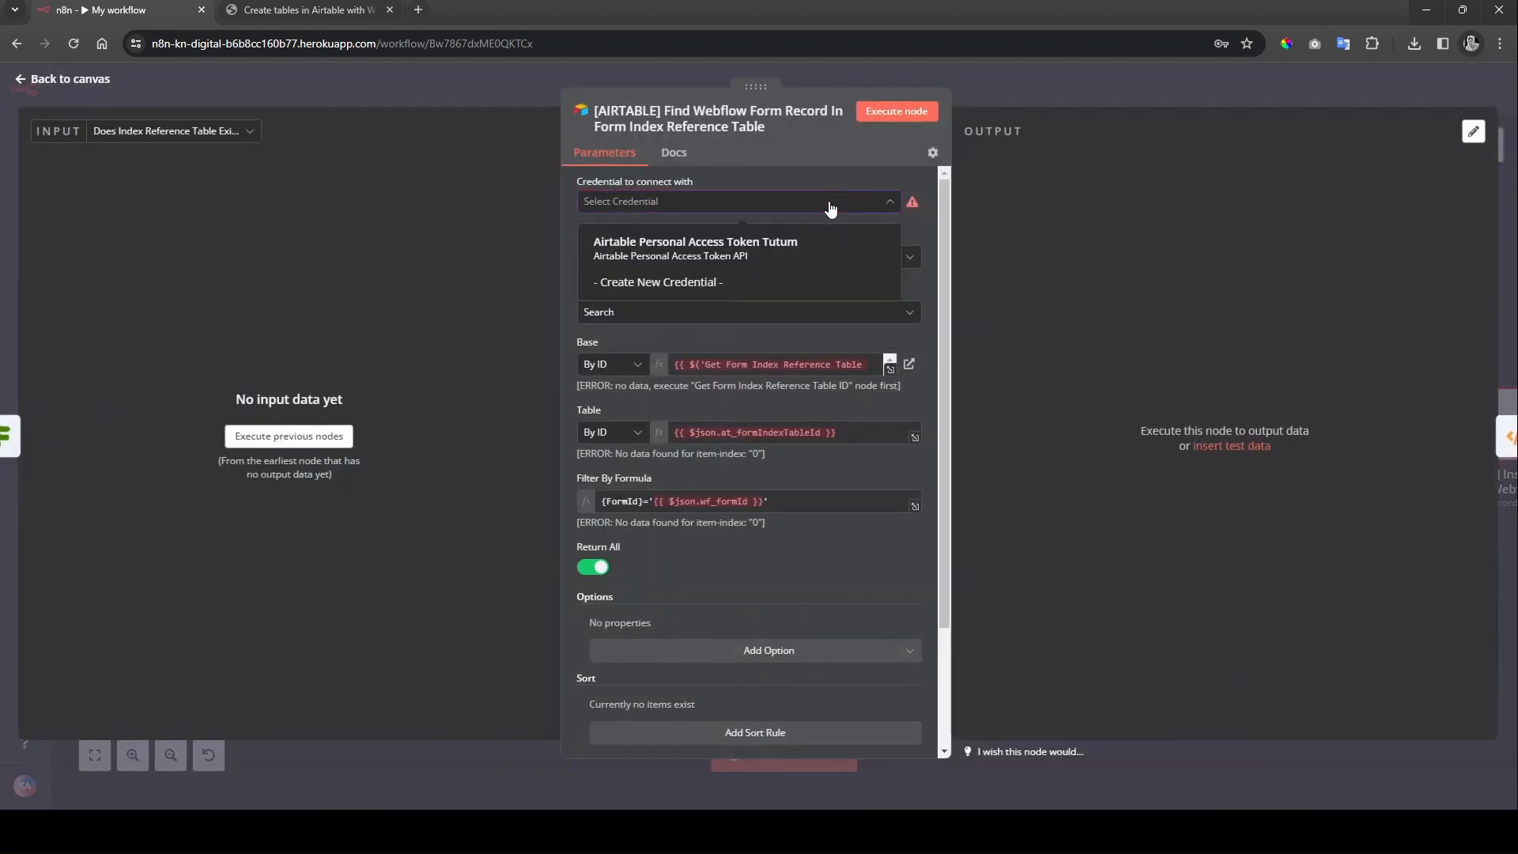
click(759, 245)
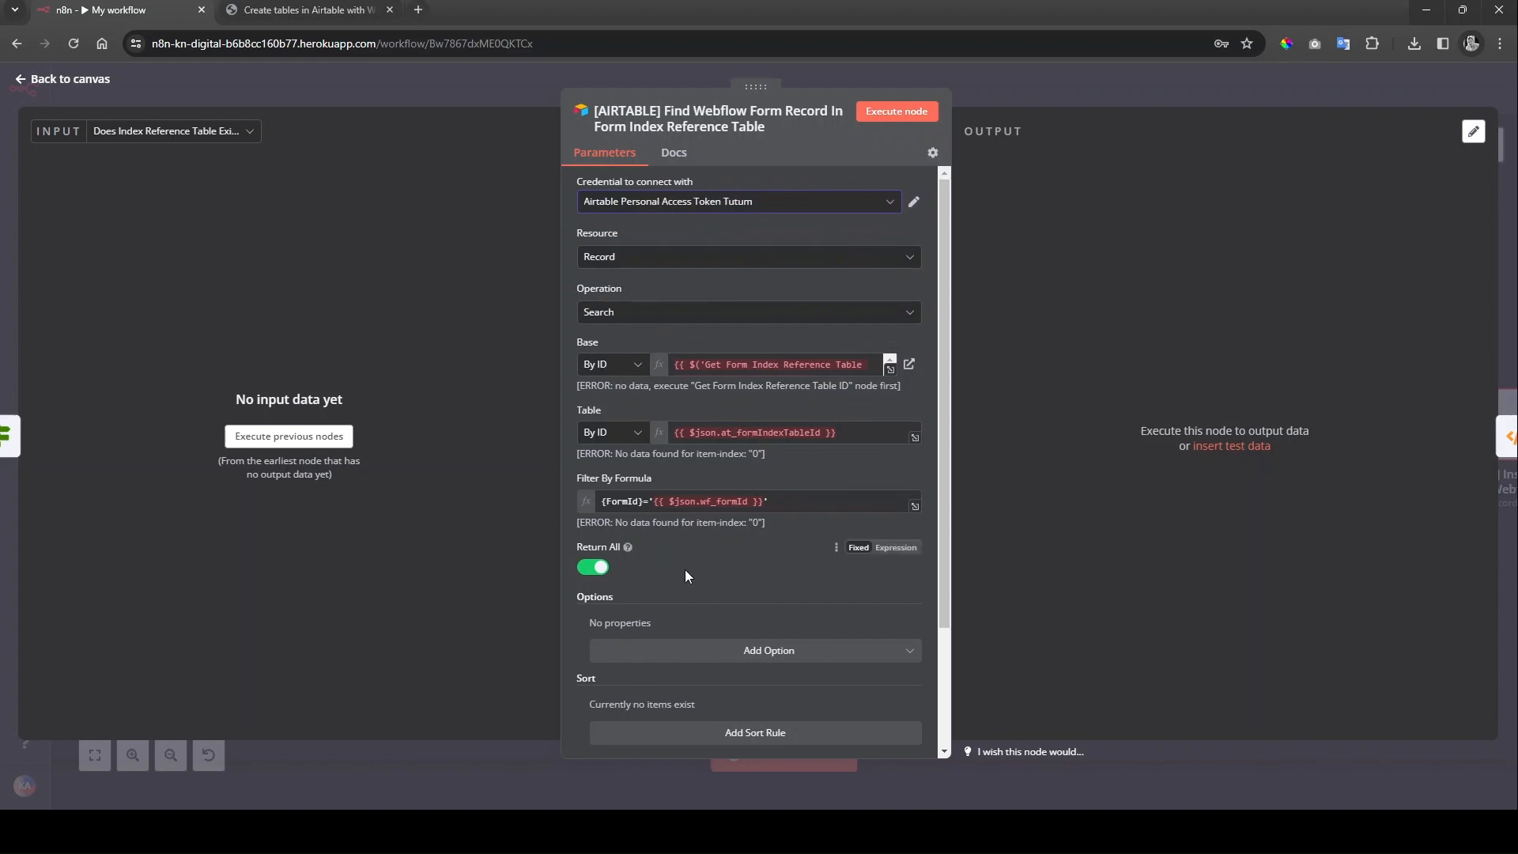
key(Escape)
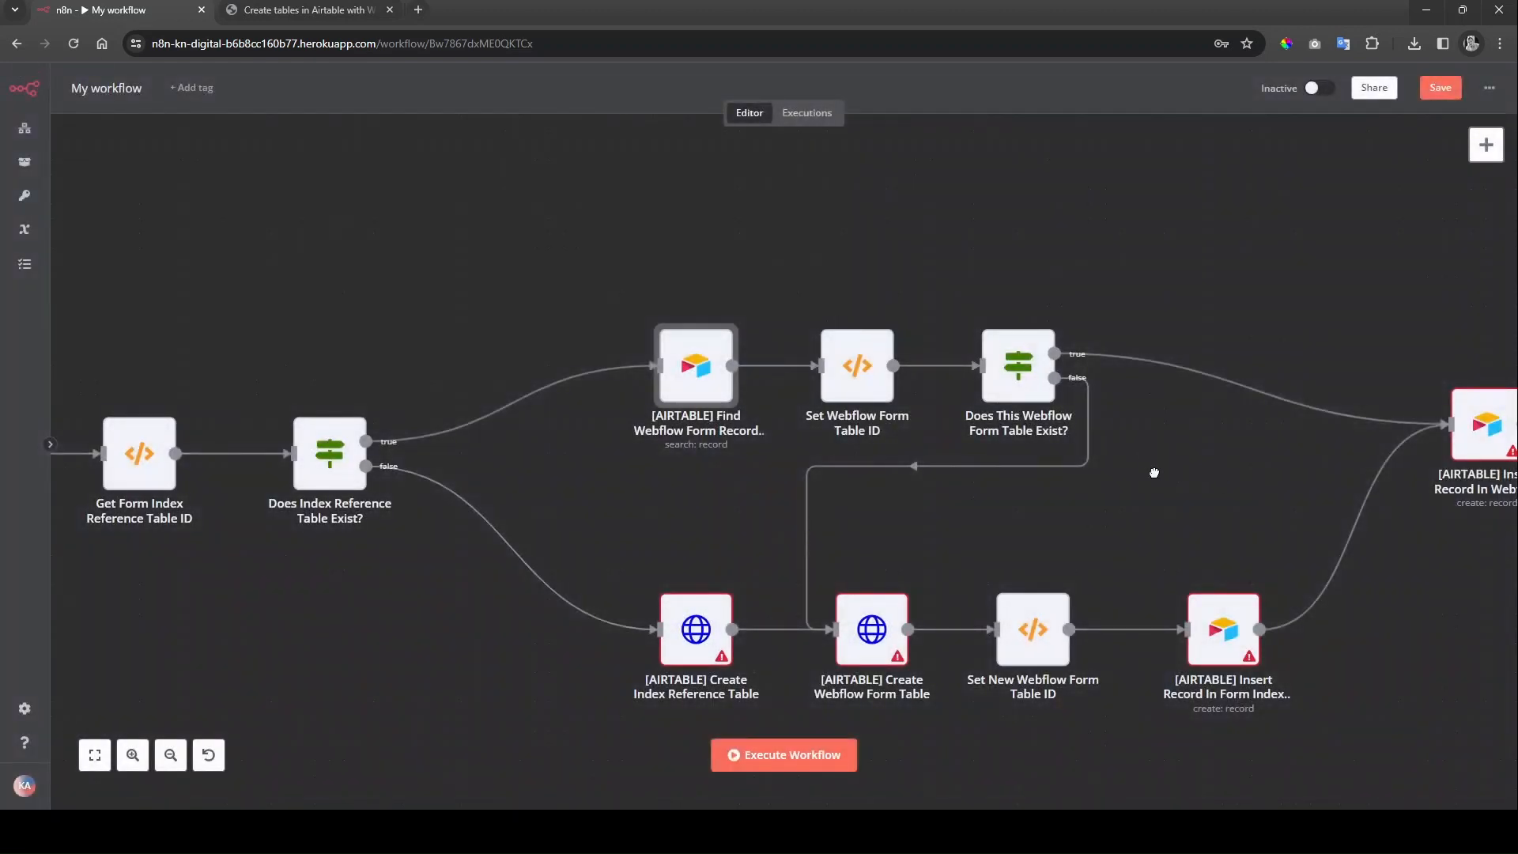
scroll(870, 411, right, 5)
Step: Give the Insert Record In Webflow Form Table node the same Tutum credential
double_click(1117, 443)
click(738, 200)
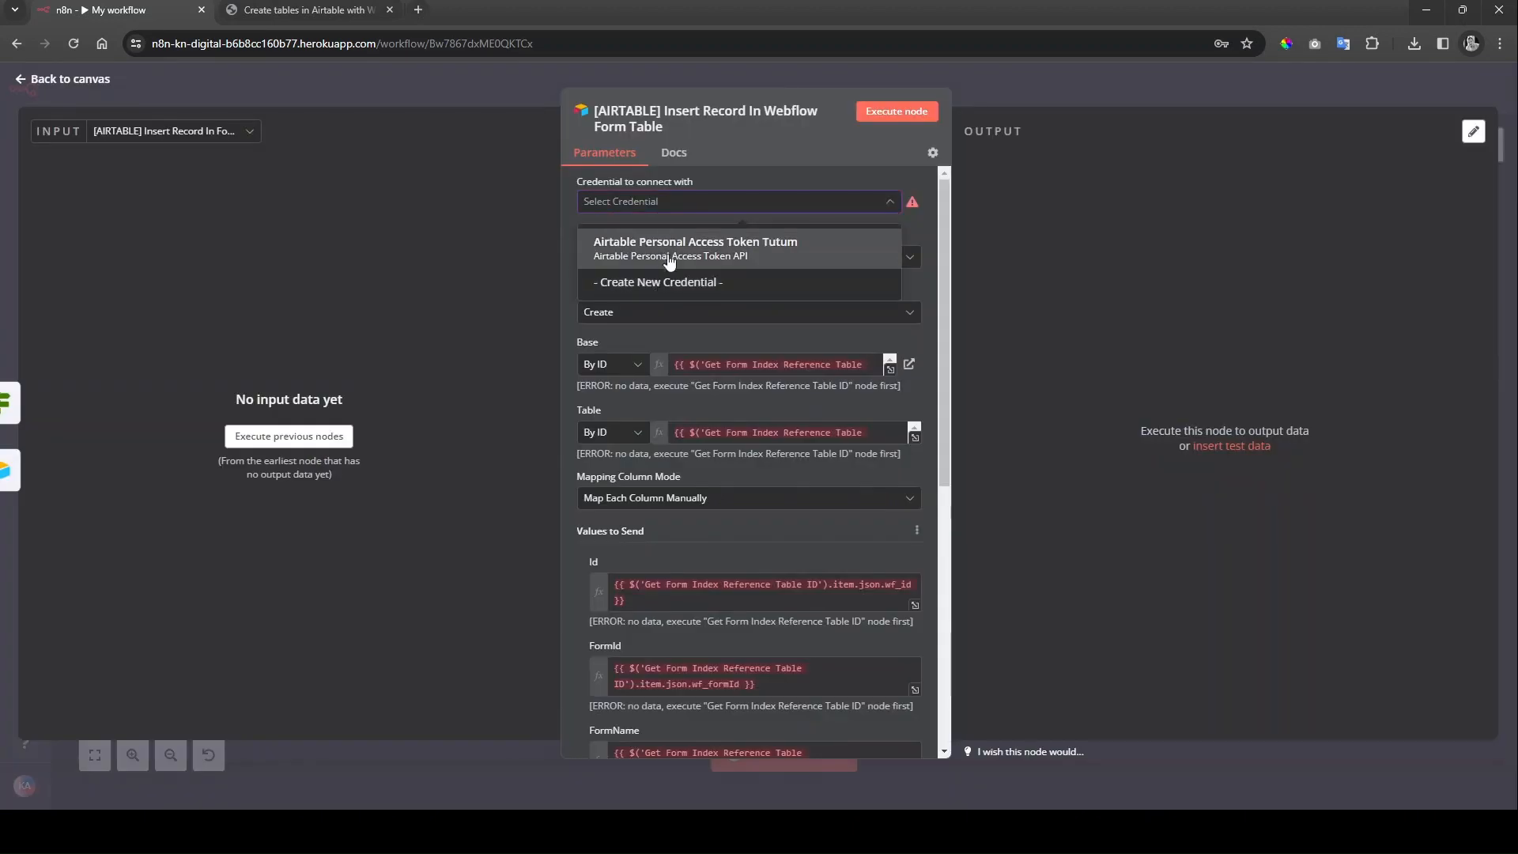
click(696, 245)
key(Escape)
scroll(774, 467, down, 2)
scroll(775, 466, left, 2)
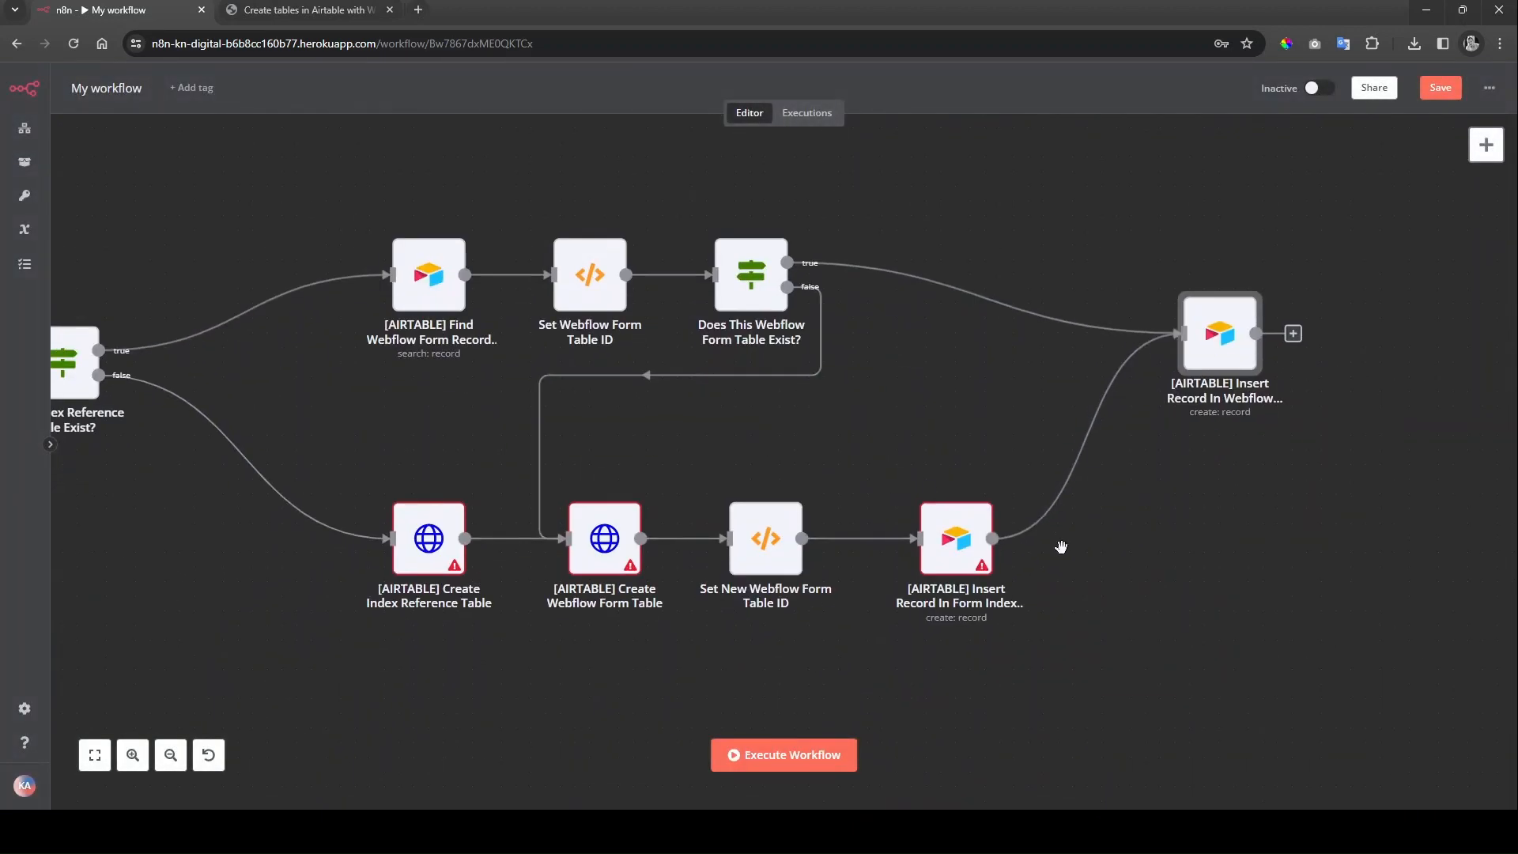
Step: Give the Insert Record In Form Index Reference Table node the Tutum credential
double_click(942, 538)
scroll(942, 538, up, 5)
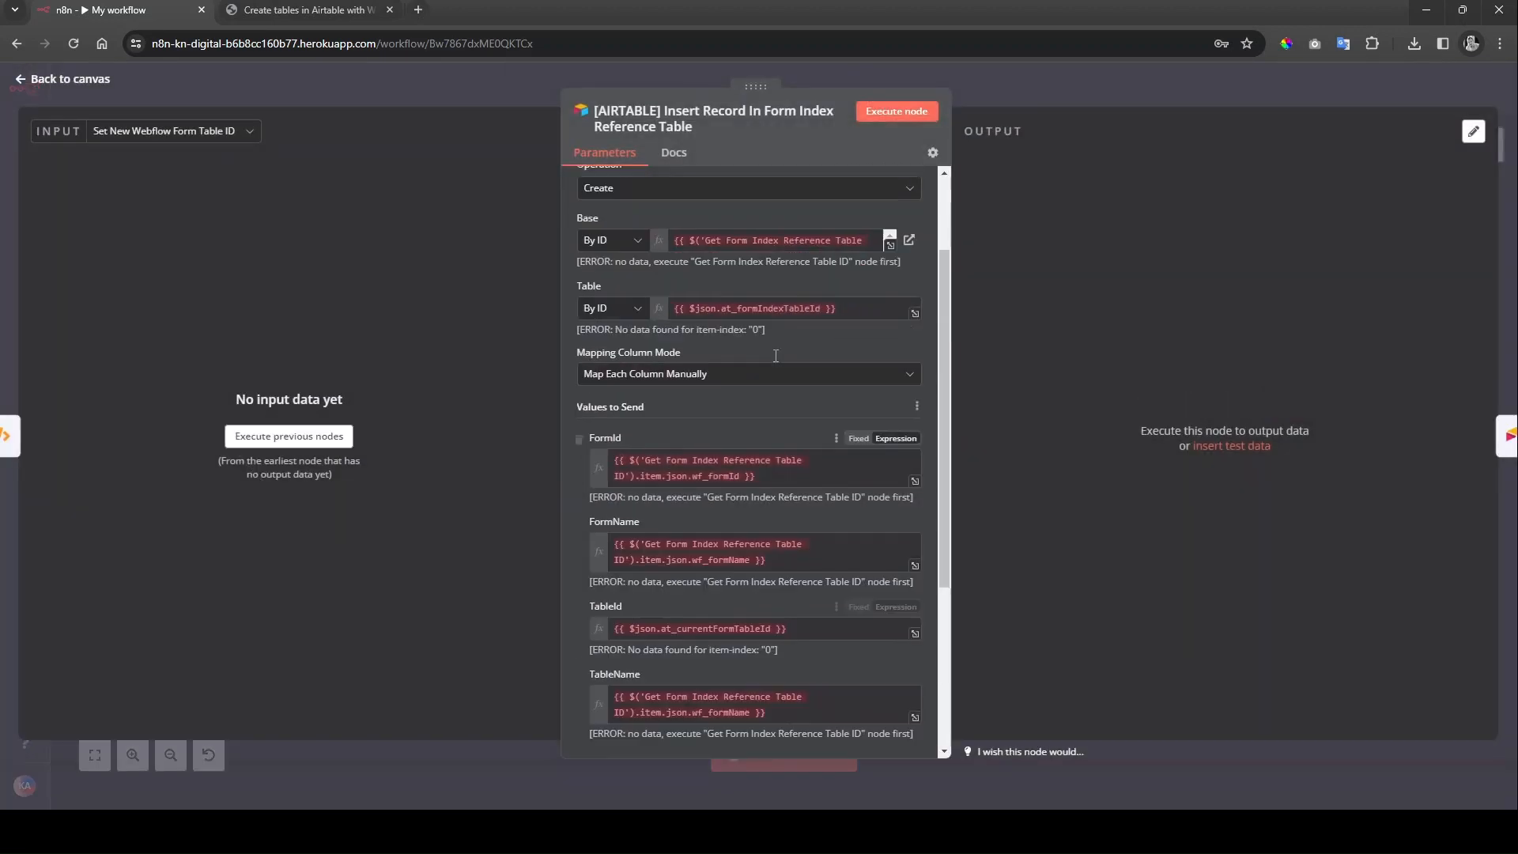
click(696, 207)
click(676, 259)
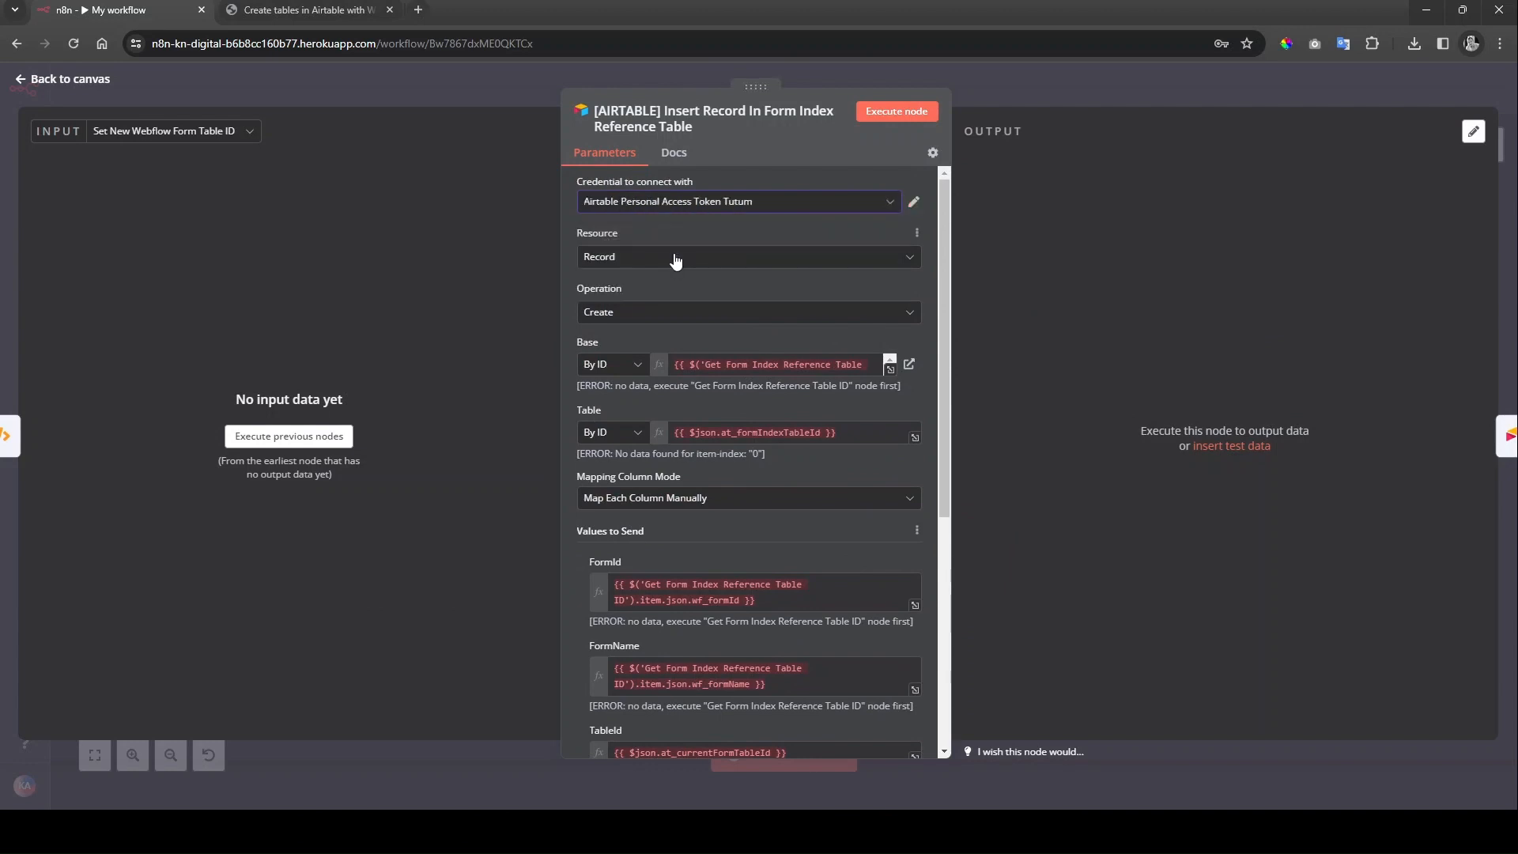
click(43, 80)
scroll(700, 580, left, 3)
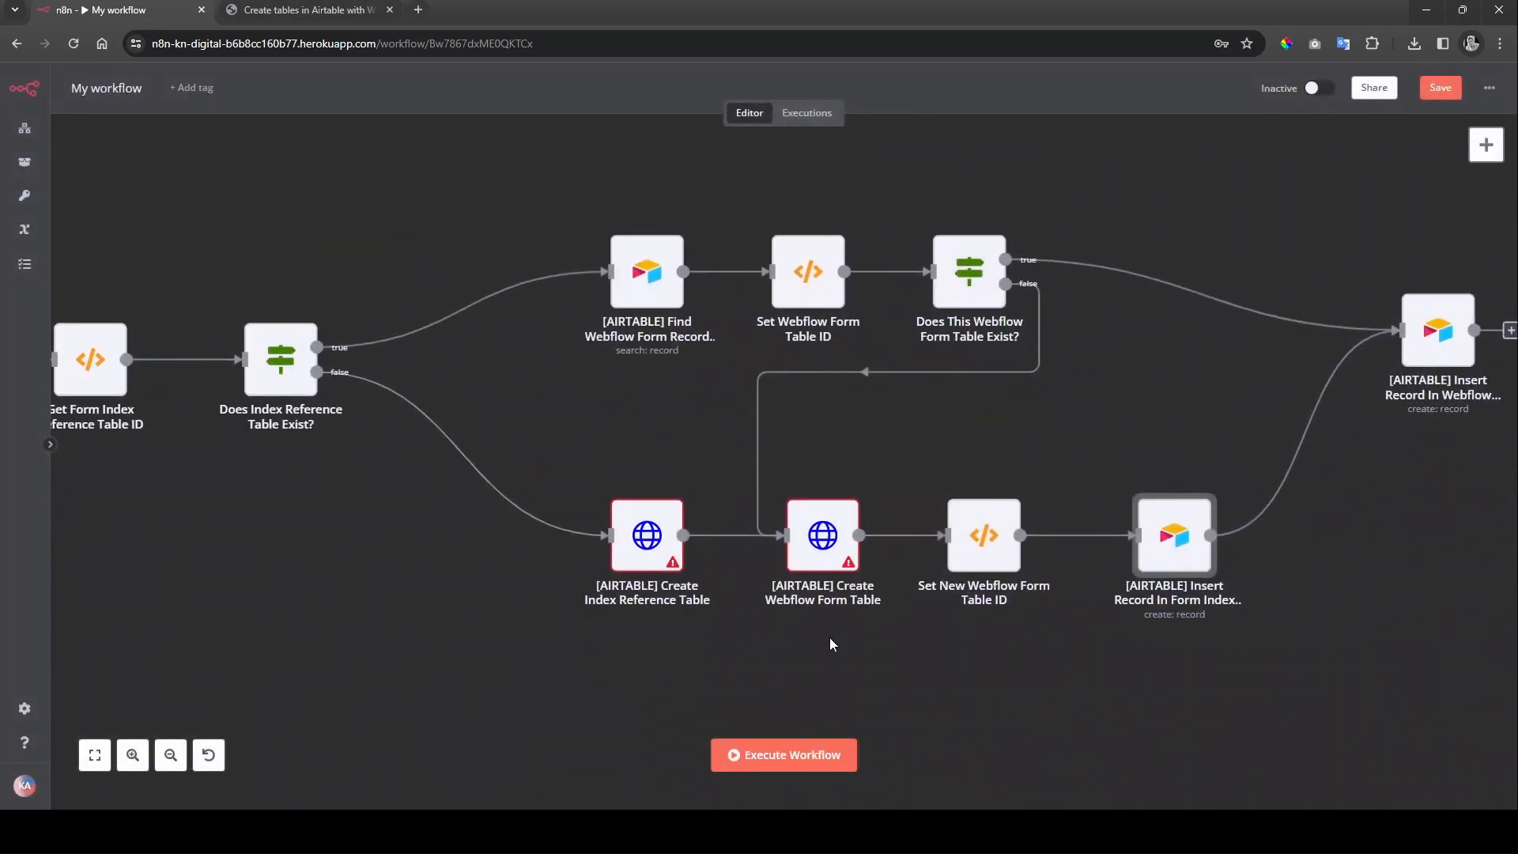
Step: Set the Tutum Airtable credential on the Create Index Reference Table and Create Webflow Form Table nodes
double_click(650, 540)
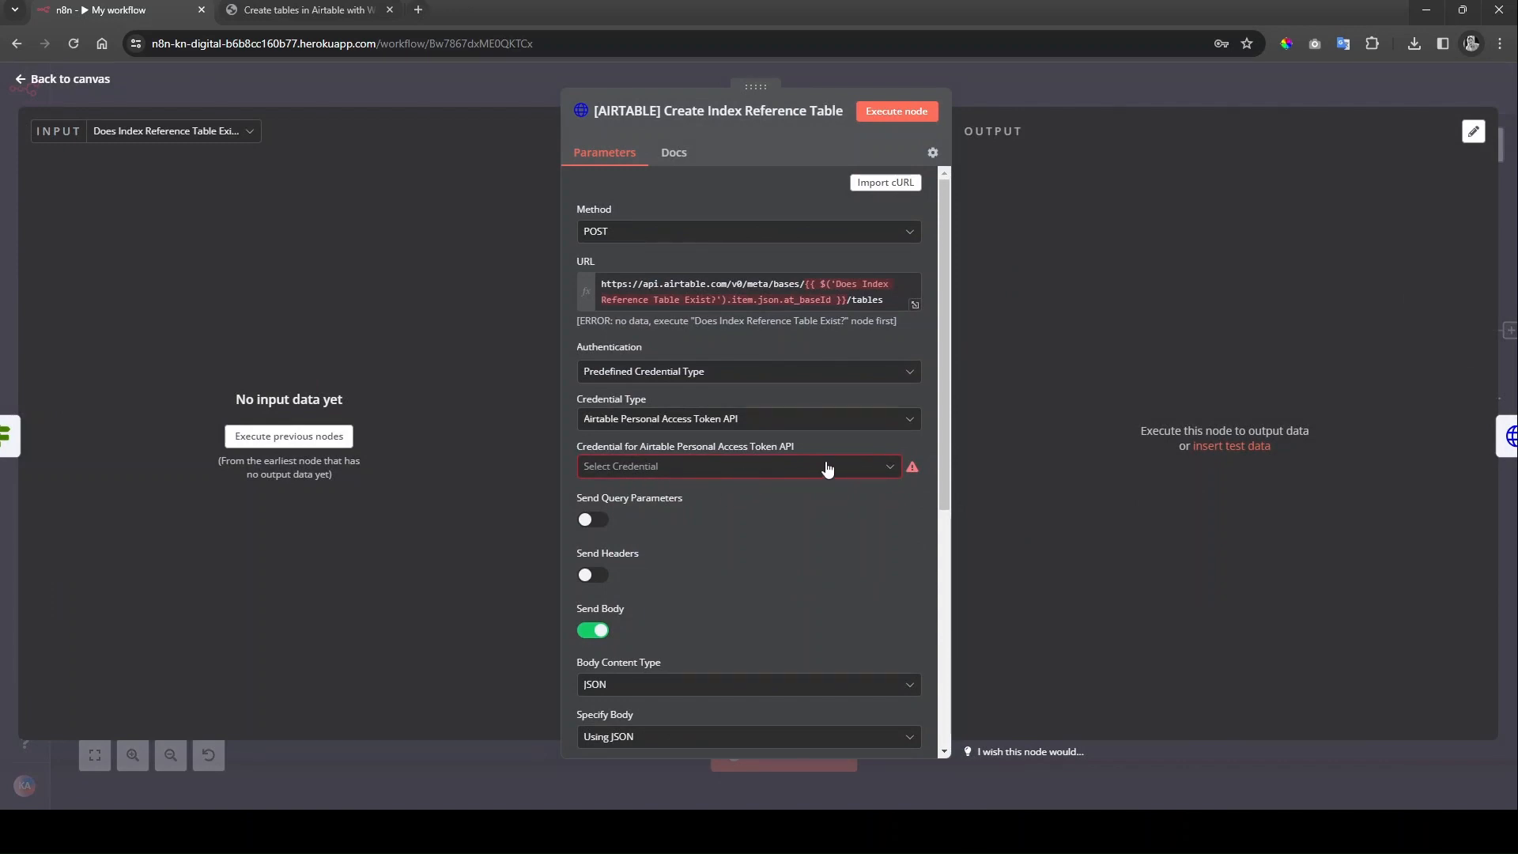
click(852, 468)
click(783, 515)
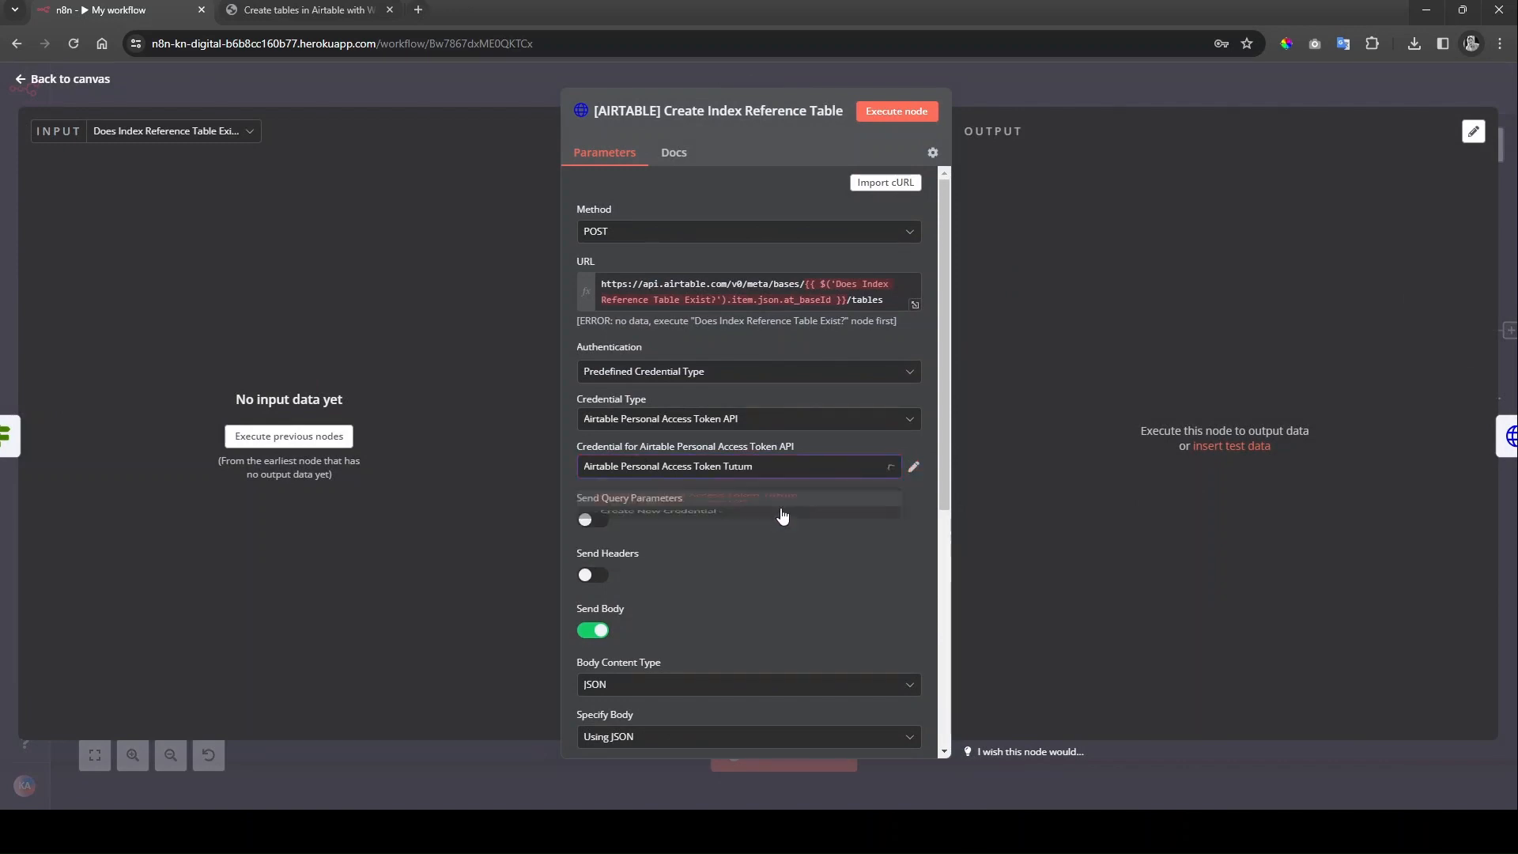
click(98, 103)
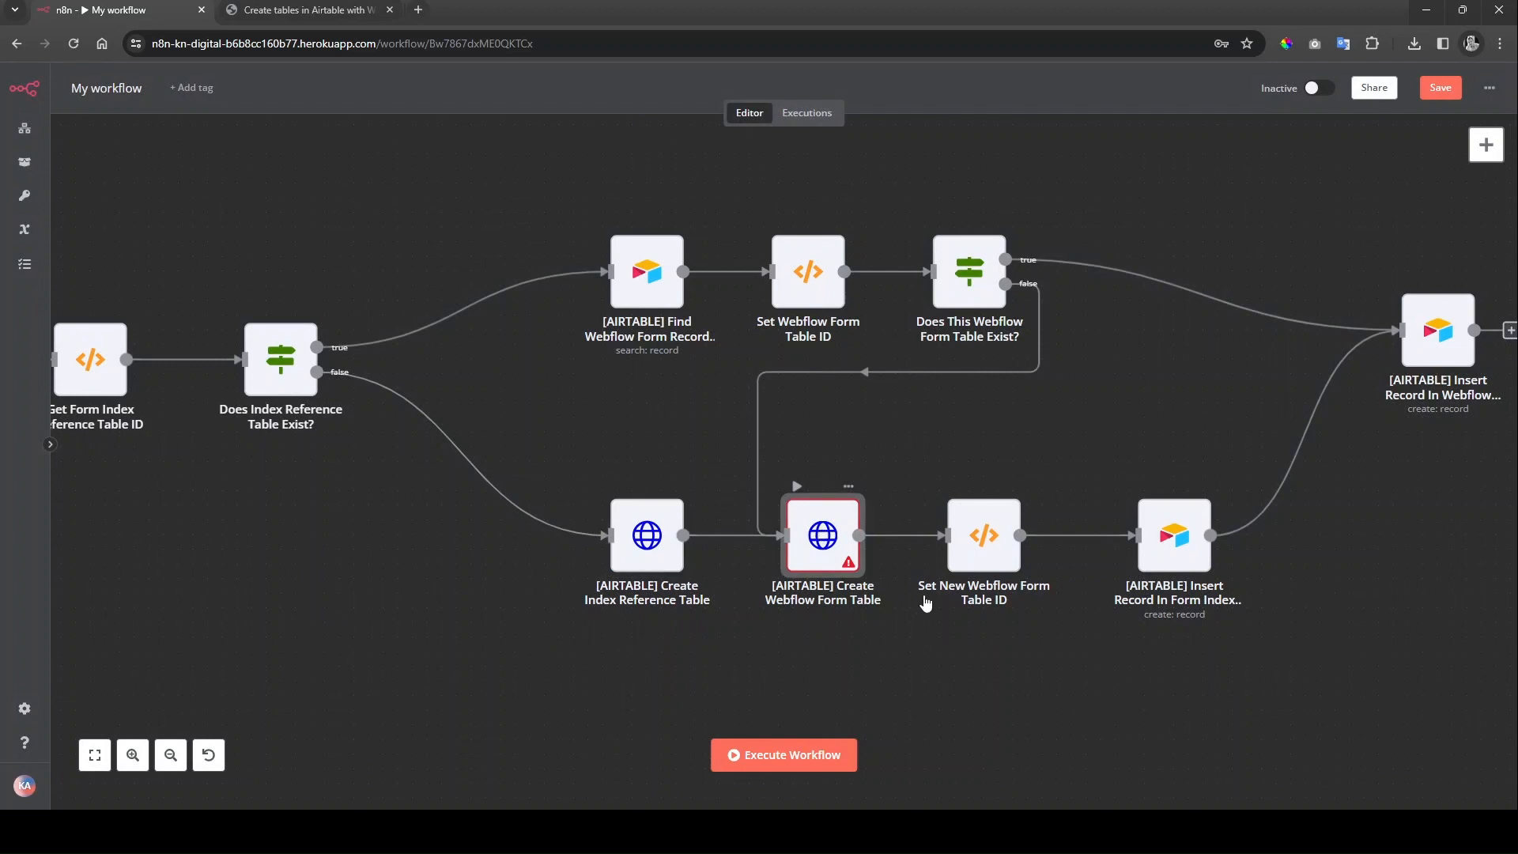
double_click(822, 535)
click(759, 453)
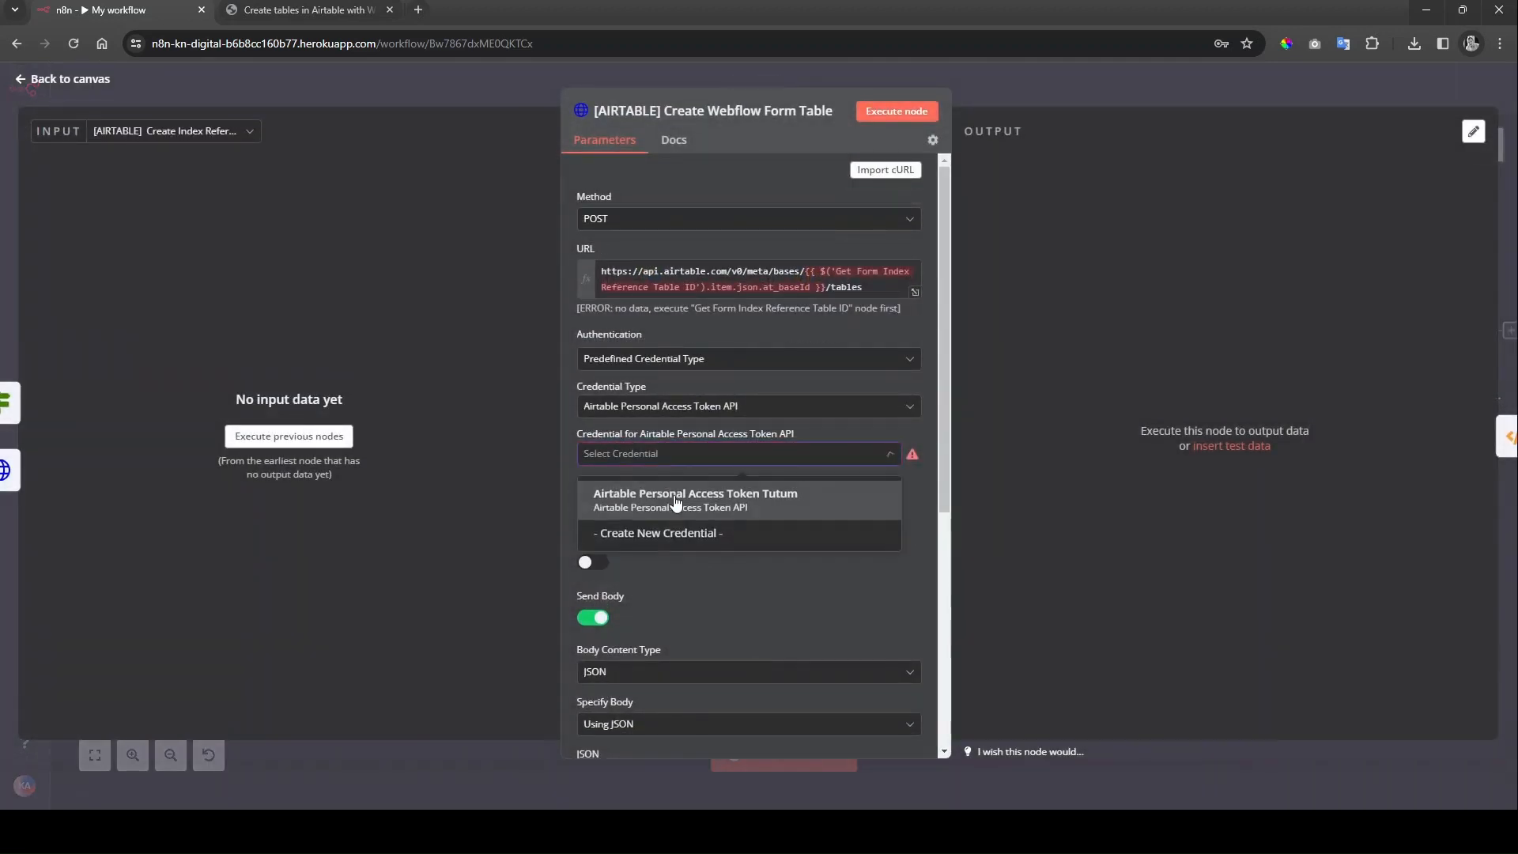
click(771, 525)
click(70, 80)
Step: Save the workflow with all credentials assigned
scroll(383, 588, down, 2)
drag(388, 610, 977, 614)
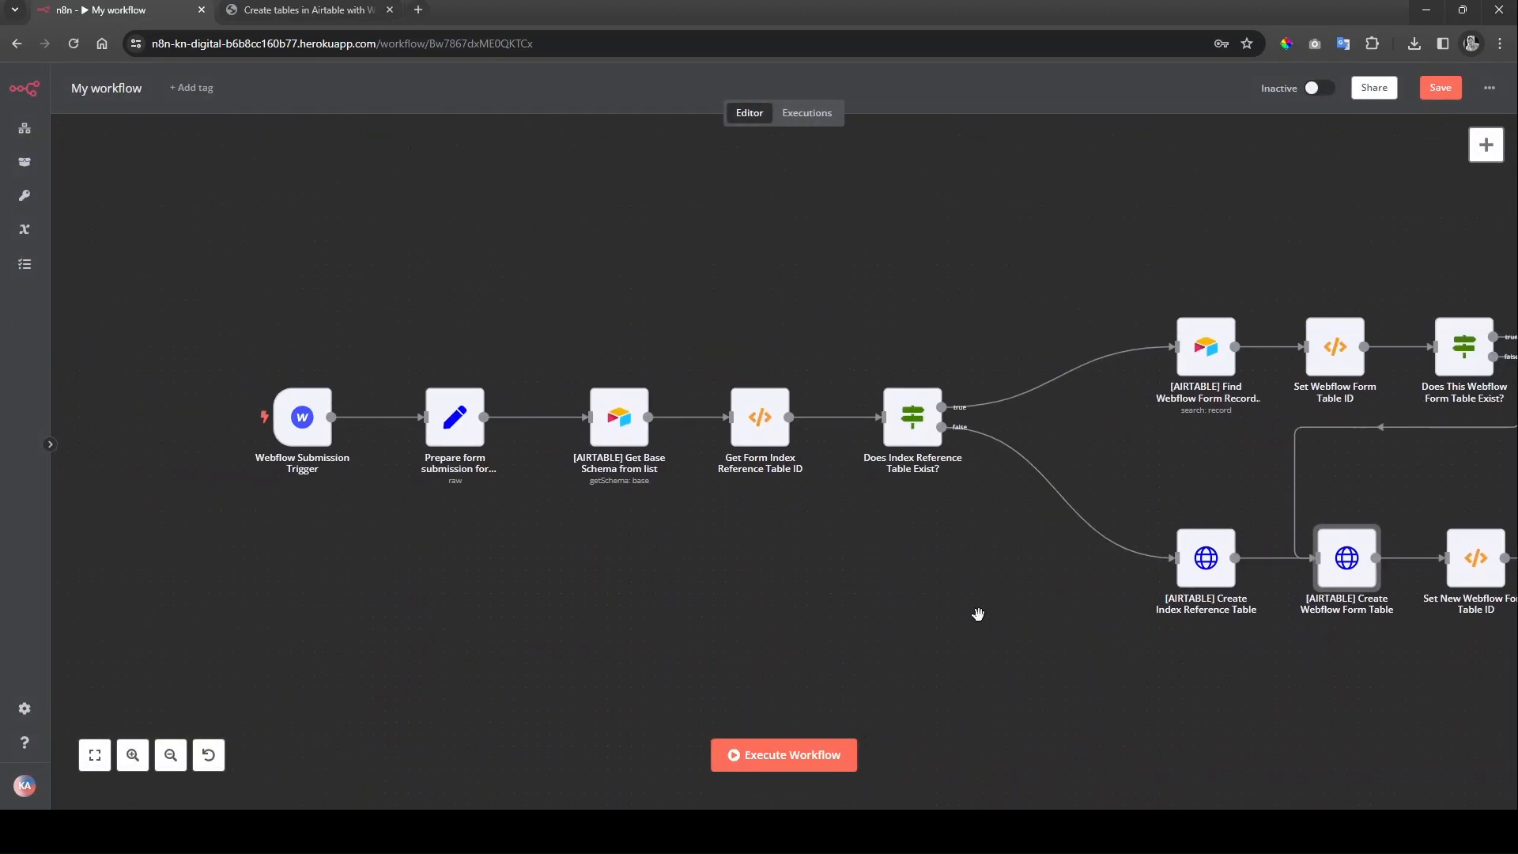
drag(1181, 540, 966, 528)
click(1440, 87)
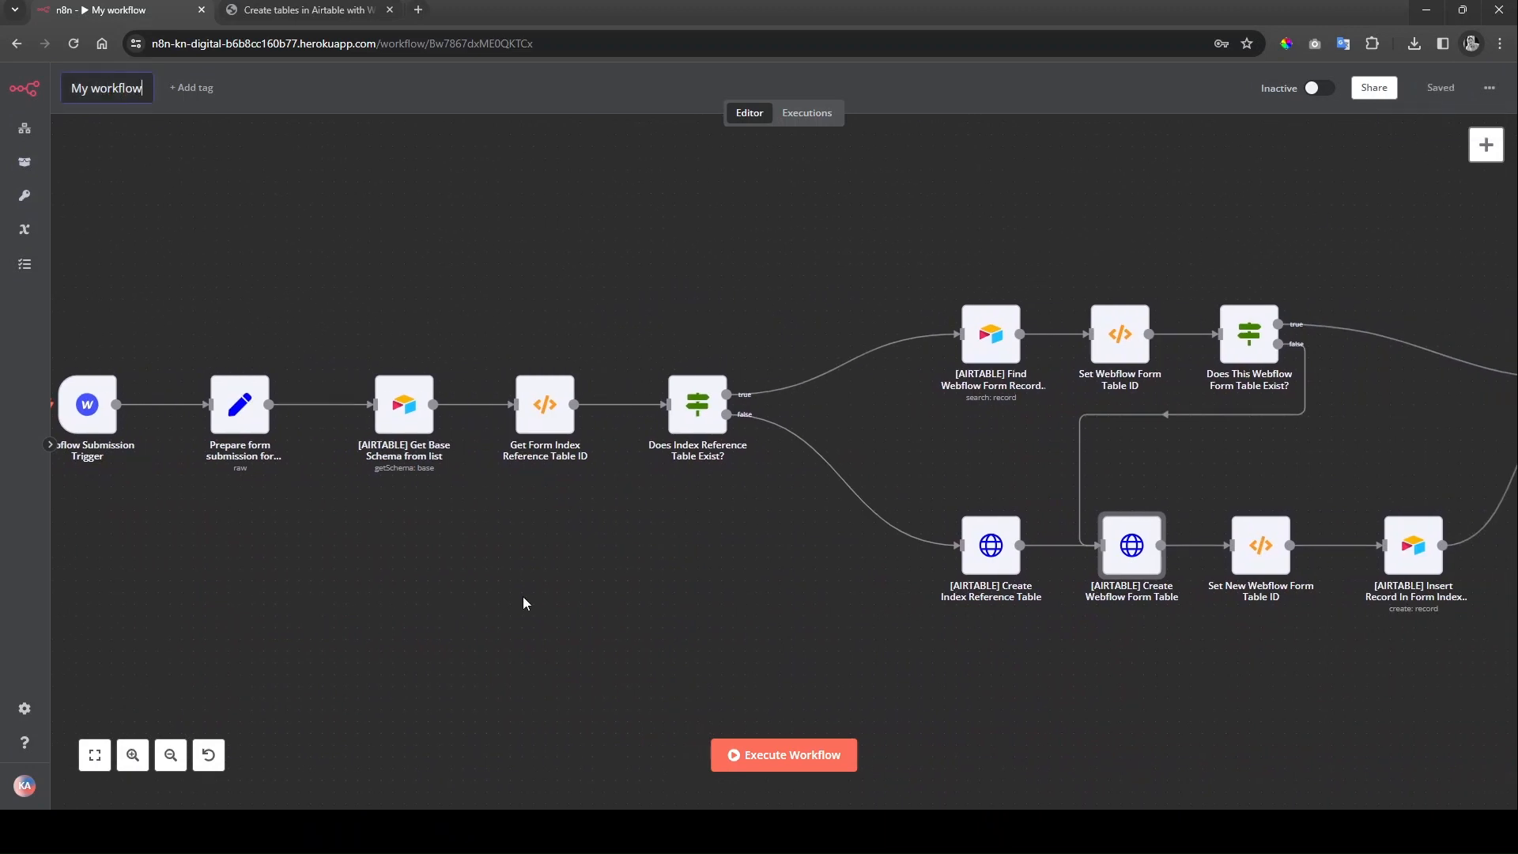
drag(569, 577, 687, 587)
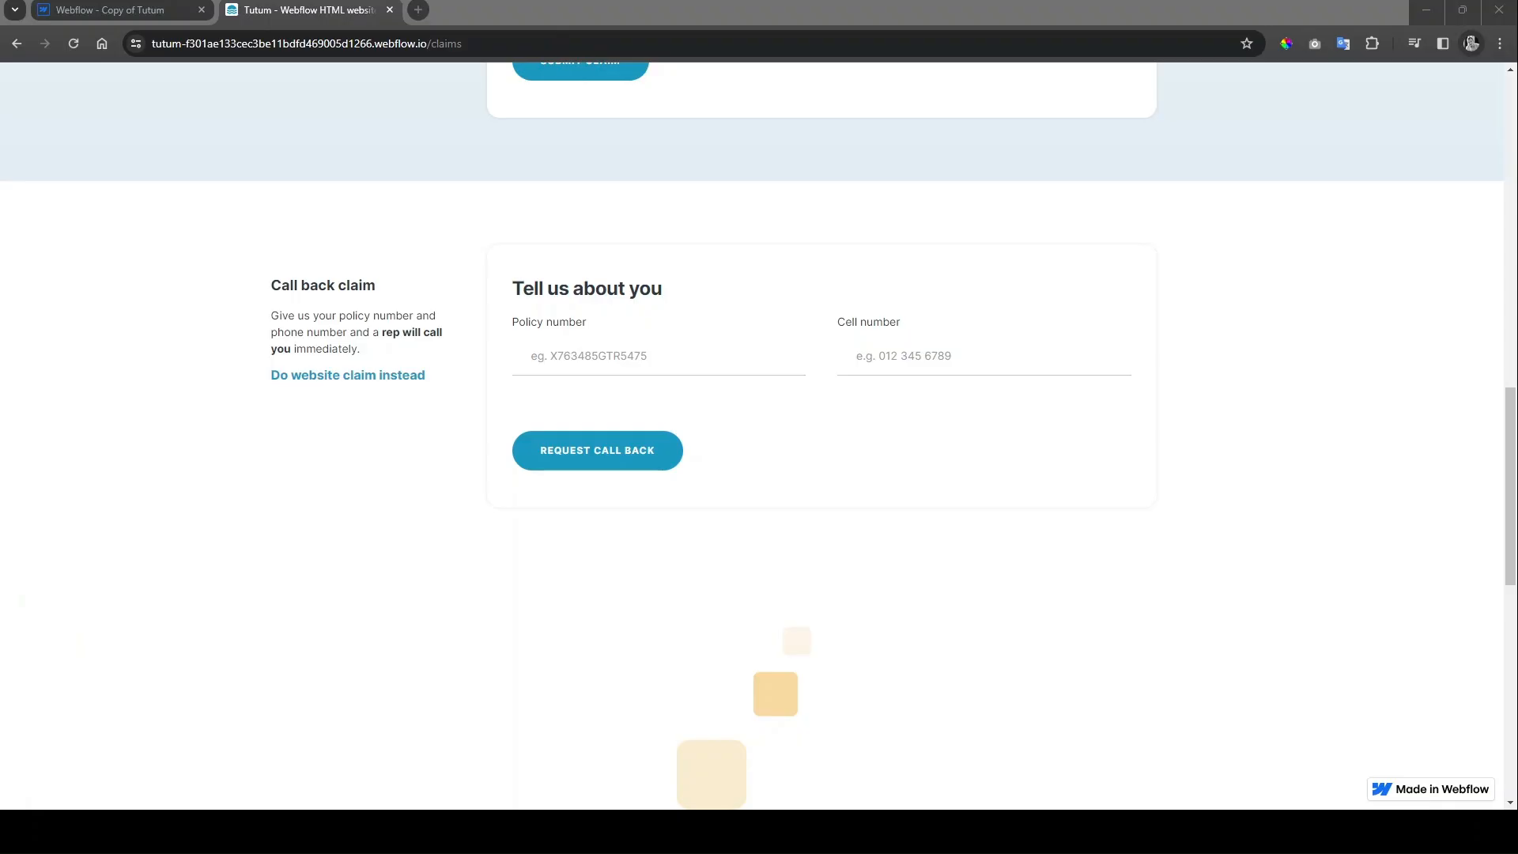
Step: Fill in a test policy number and cell number, then request a call back
click(711, 365)
text(SDFGSDFGSDFg)
key(Tab)
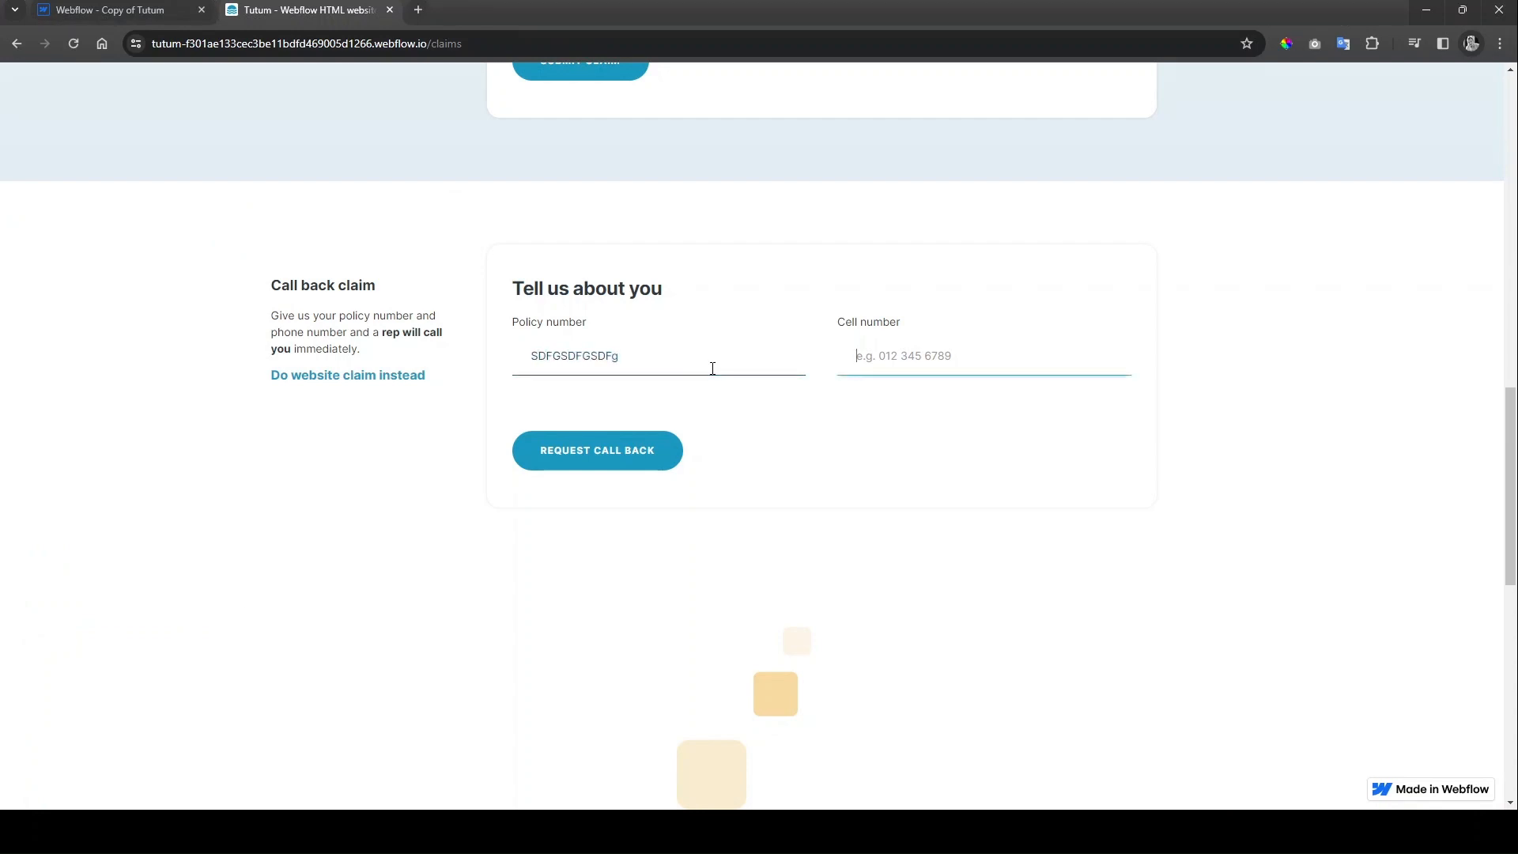
text(0123456789)
click(609, 445)
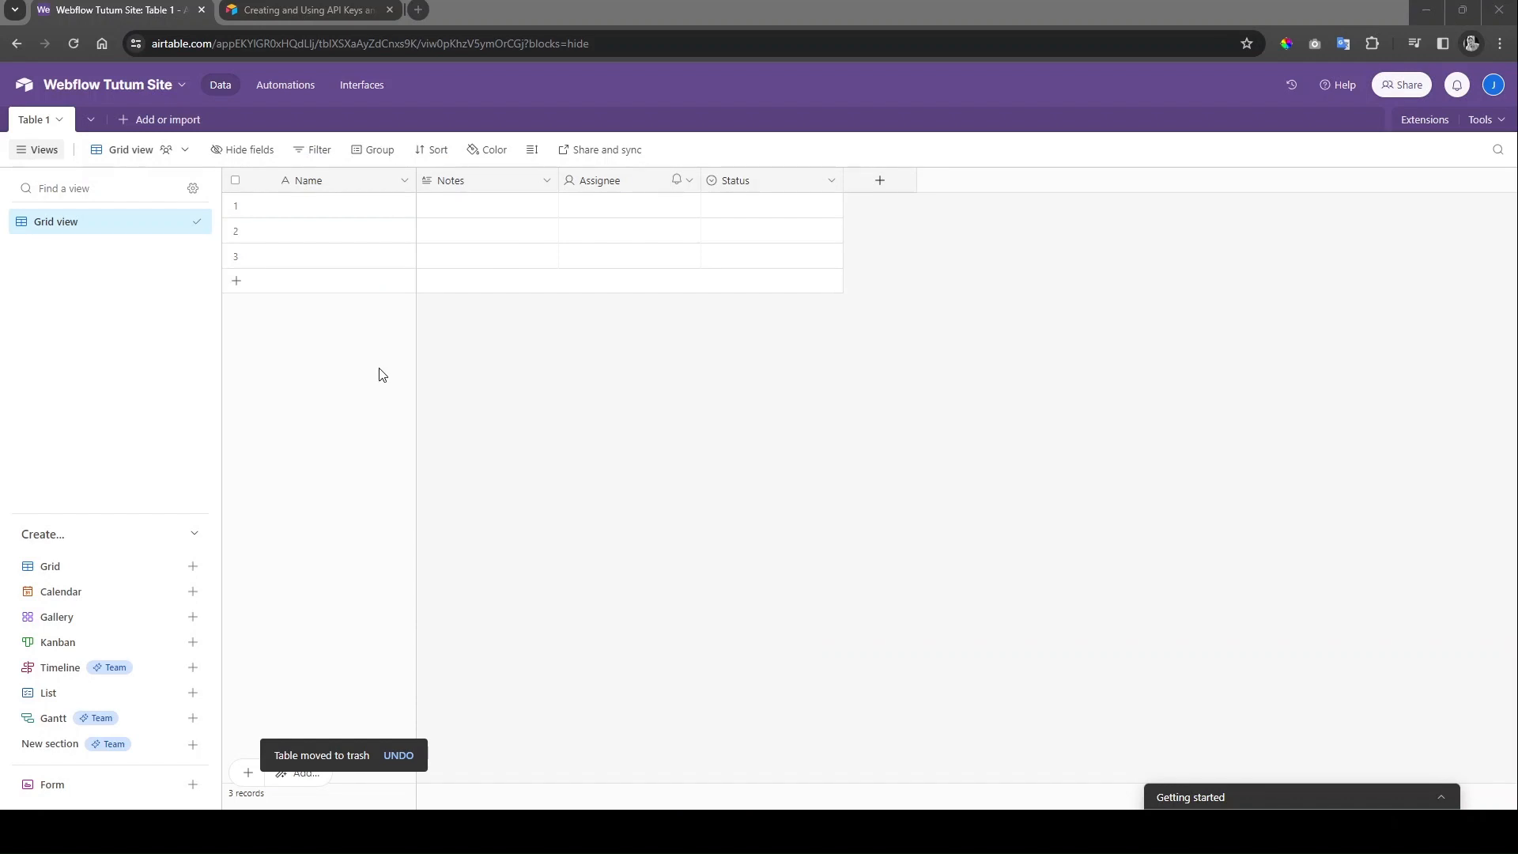
Step: Review the Form Index and Callback Claim Form tables, widening FormContent to read the stored JSON
click(101, 123)
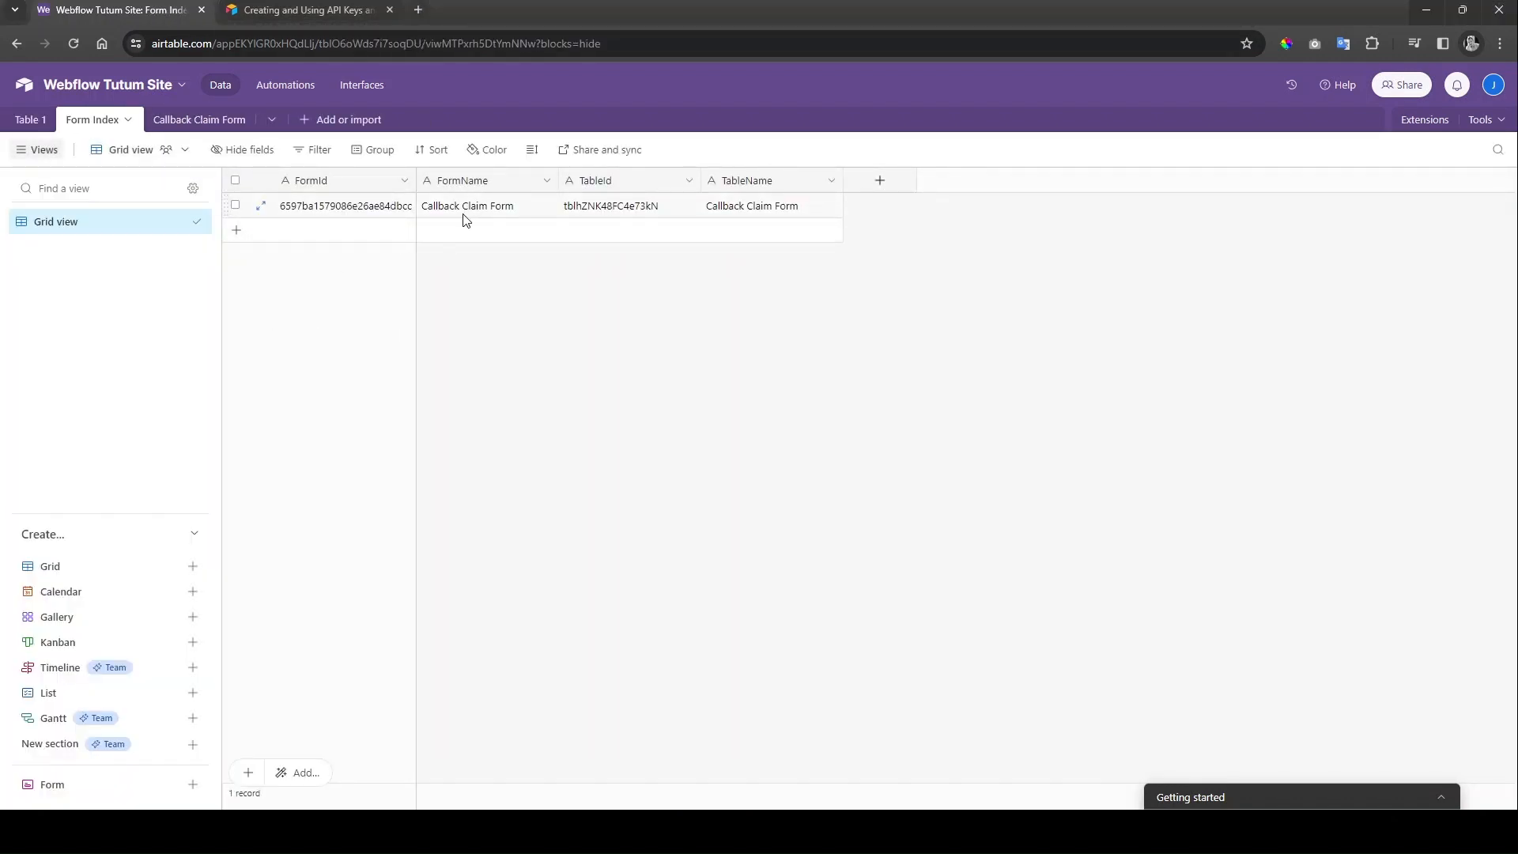
click(202, 120)
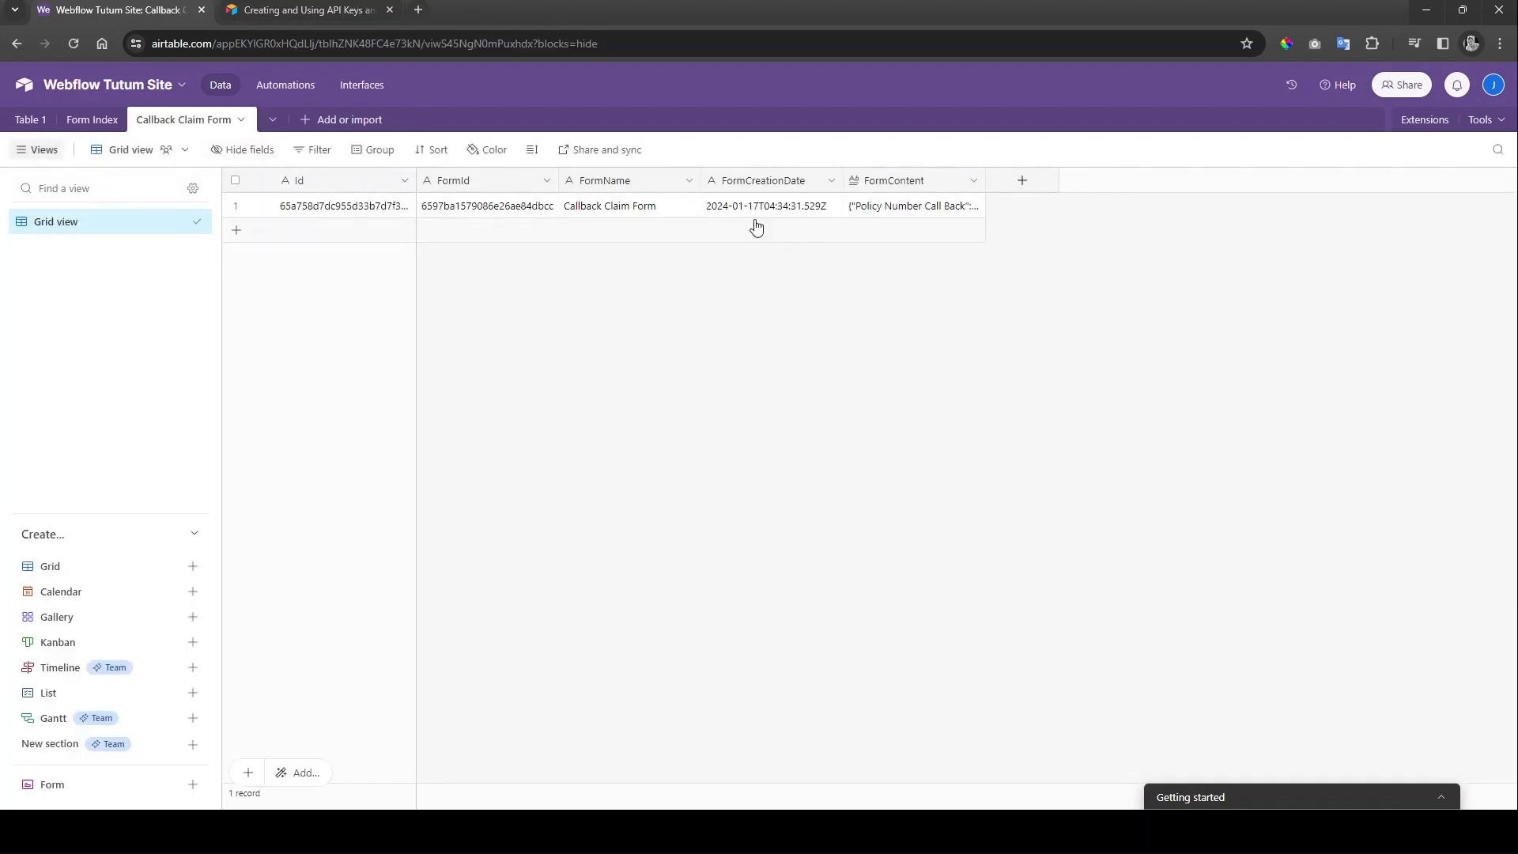
drag(986, 180, 1297, 180)
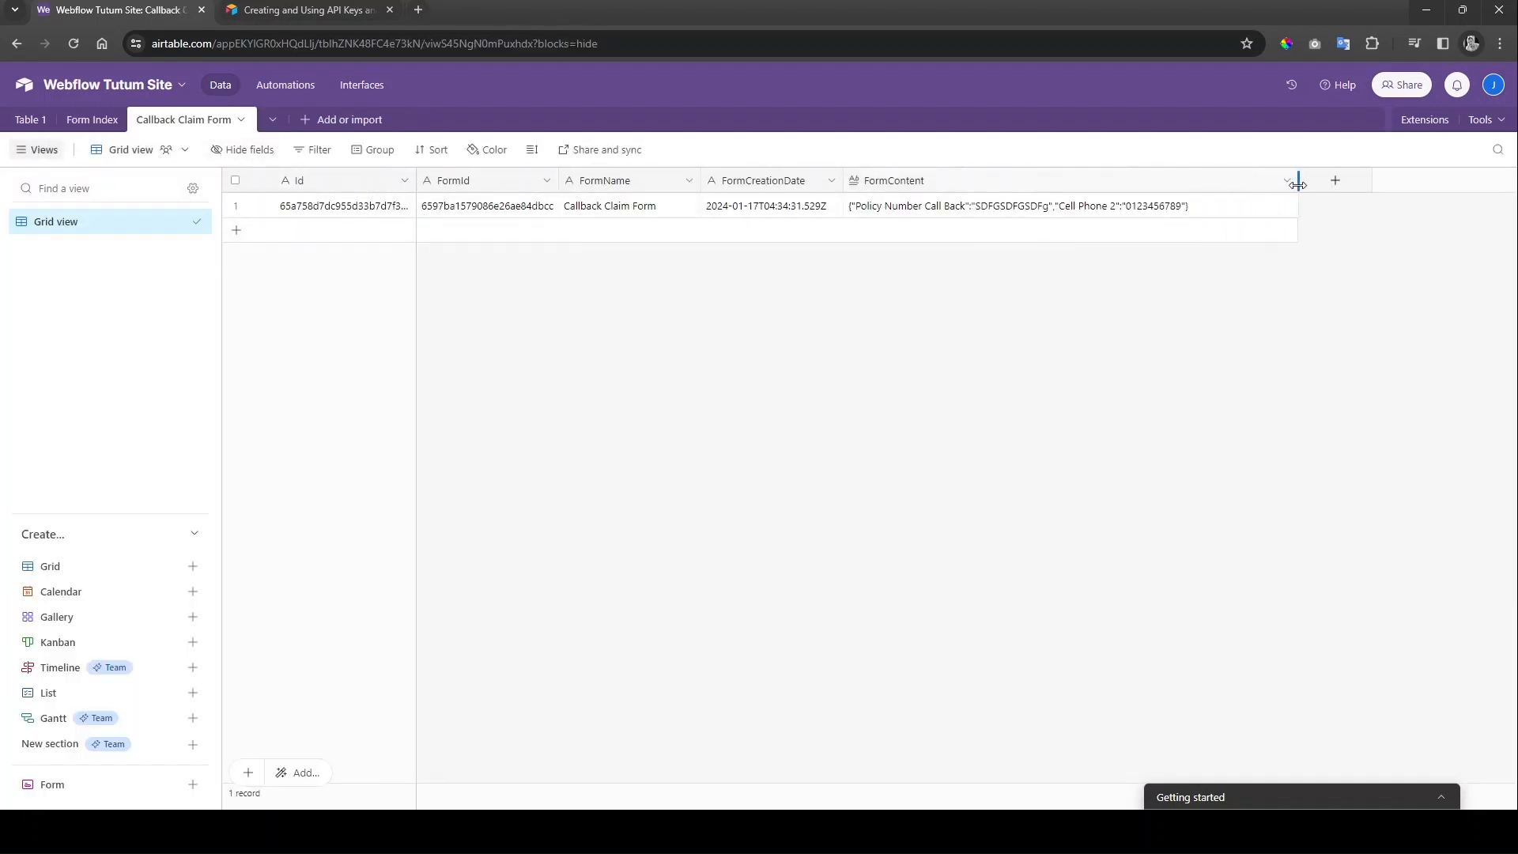
click(972, 212)
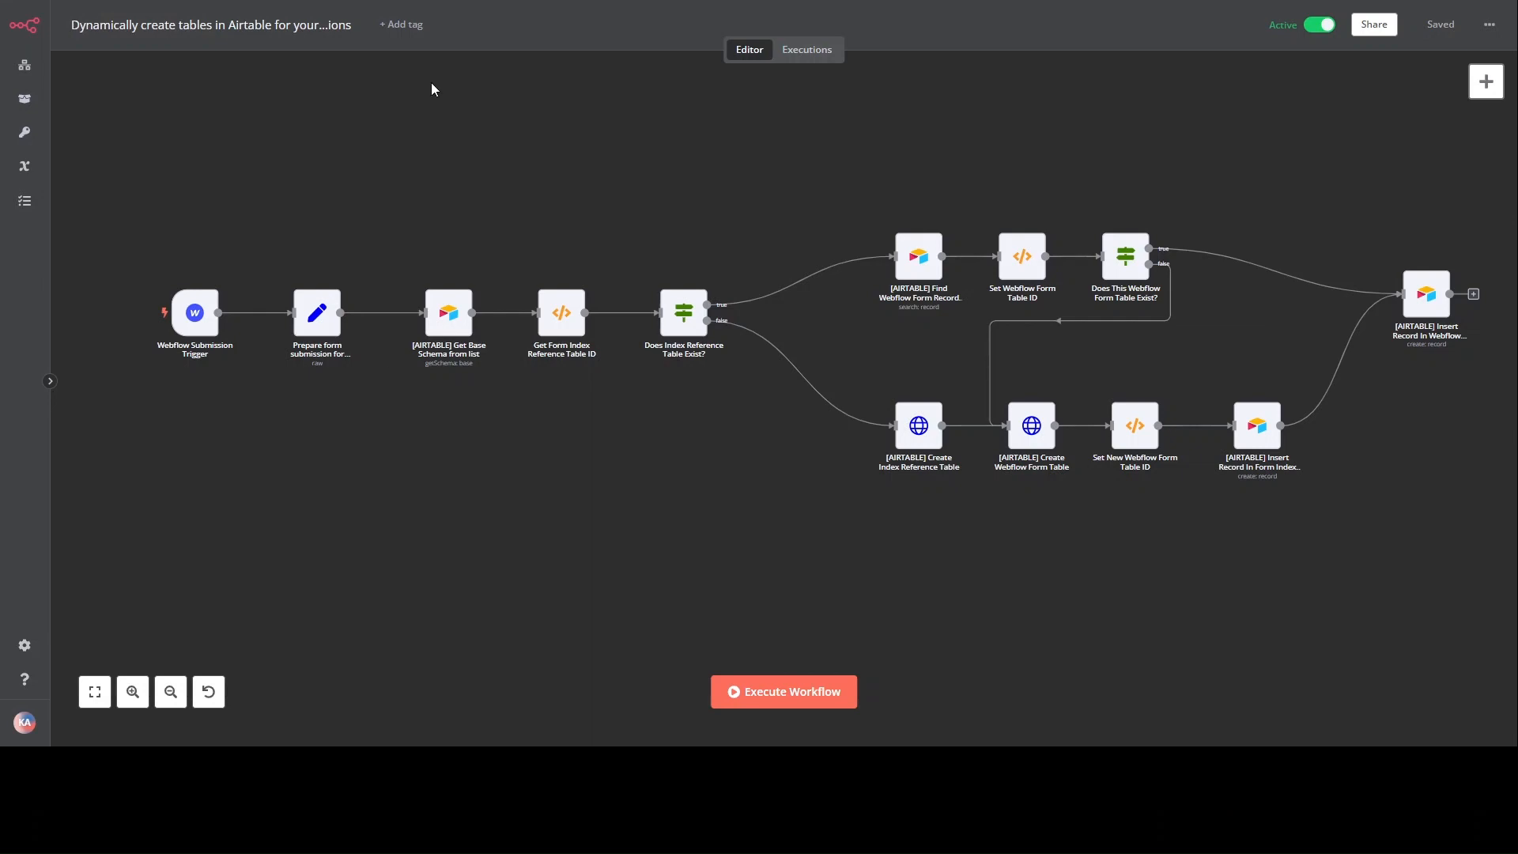
Step: Open the Executions view and inspect the 11:34:31 run's node path, which succeeded in 2.112s
click(807, 49)
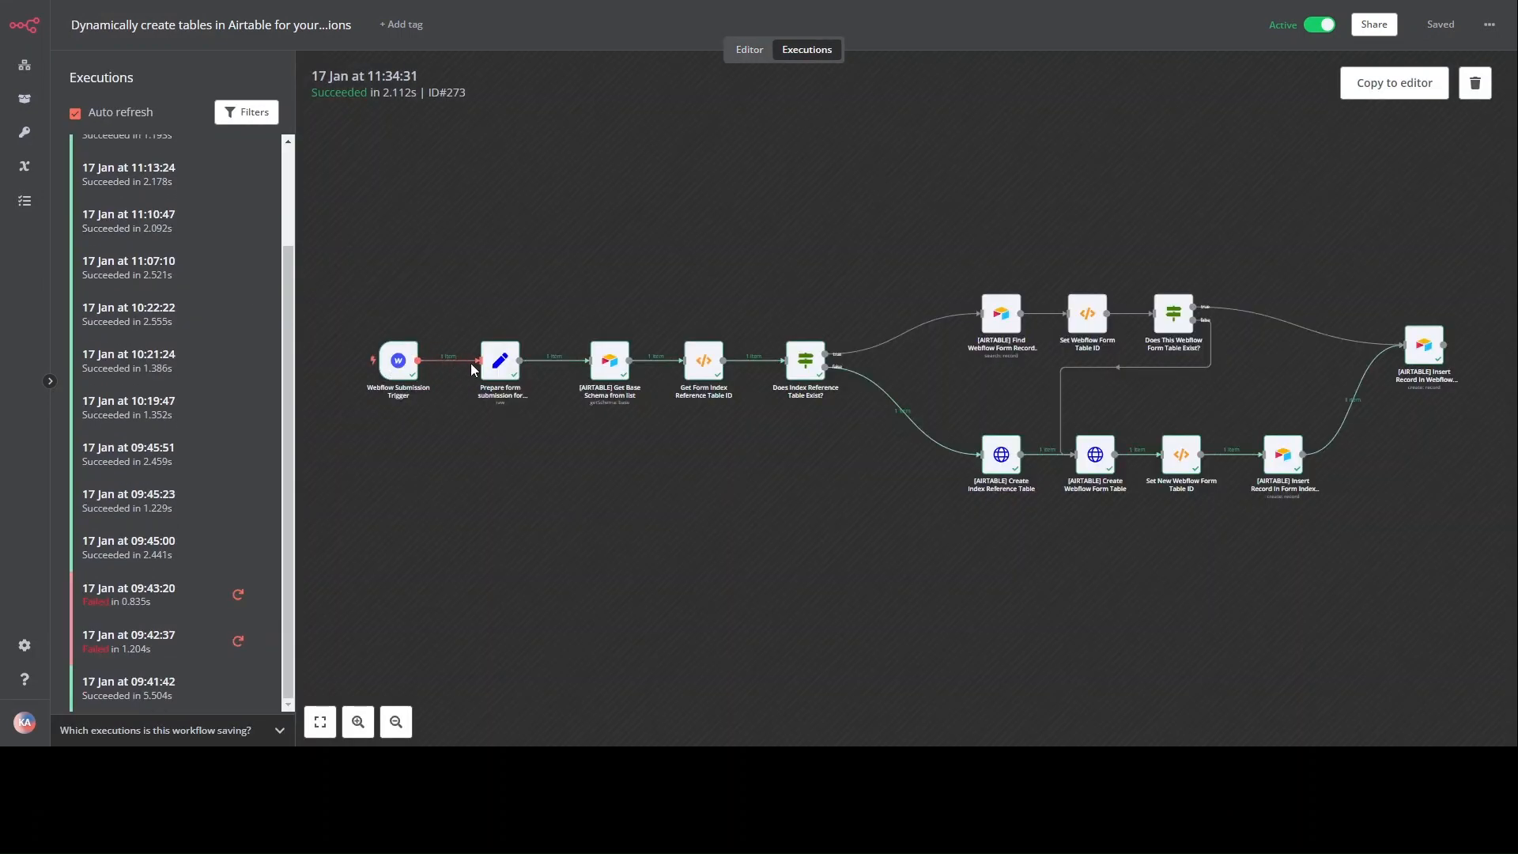
scroll(806, 377, up, 2)
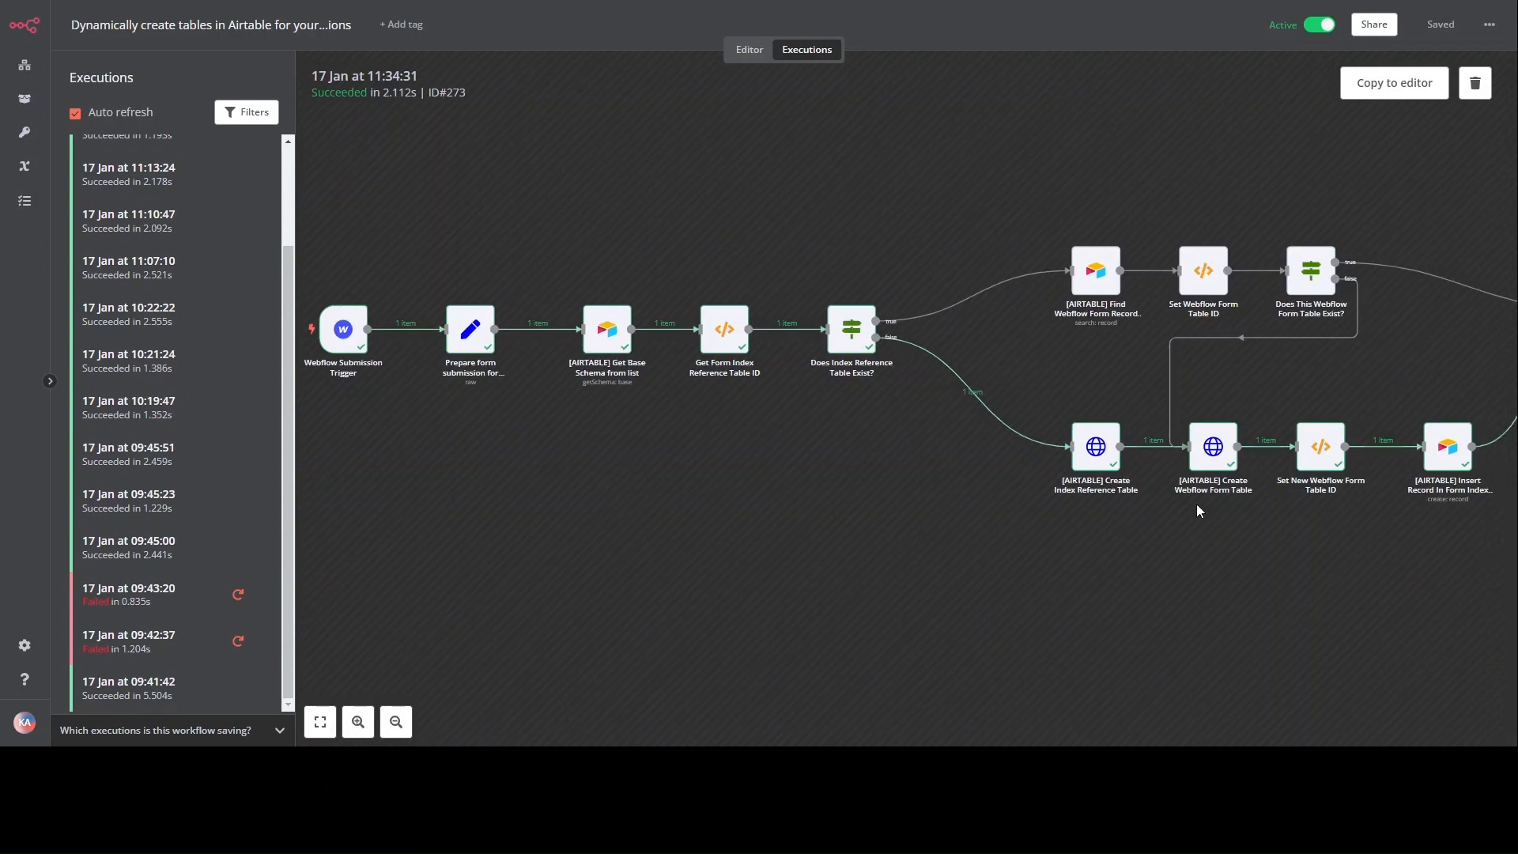
scroll(765, 439, right, 2)
scroll(1077, 536, left, 3)
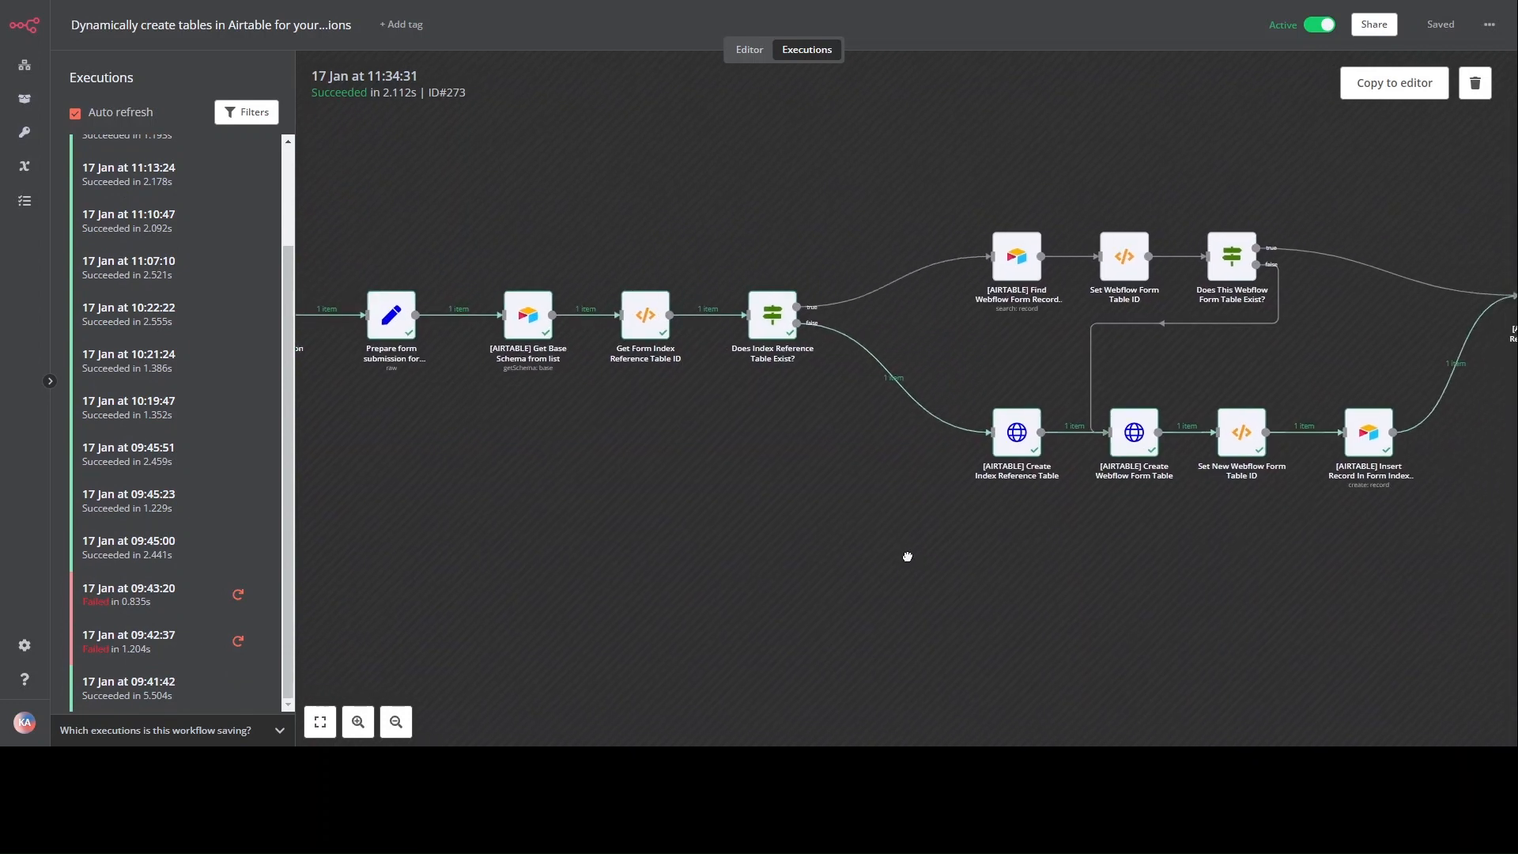
scroll(1260, 548, right, 2)
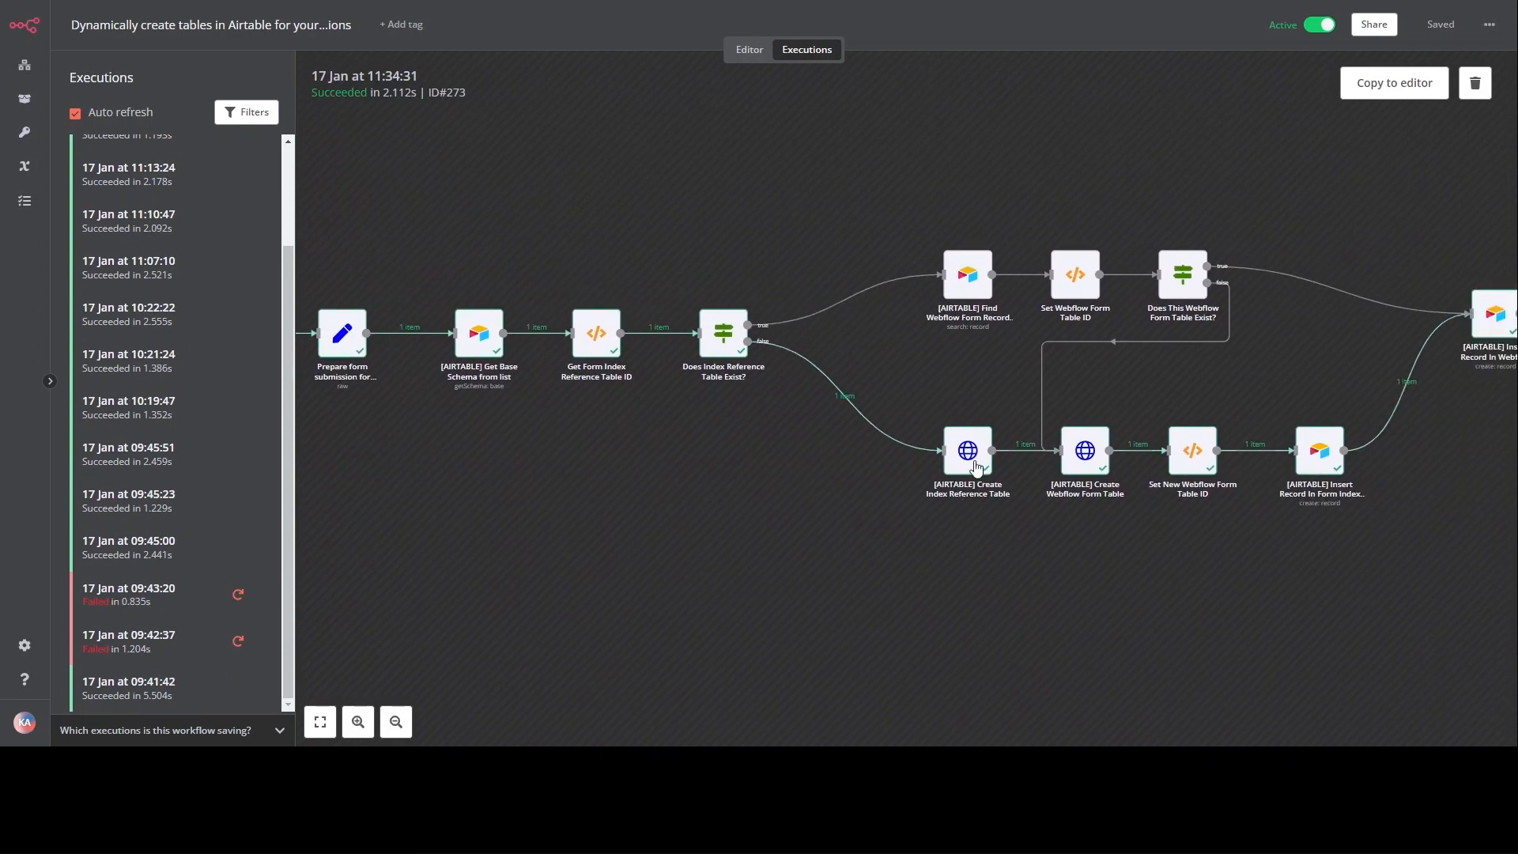
scroll(575, 398, right, 3)
scroll(873, 576, down, 2)
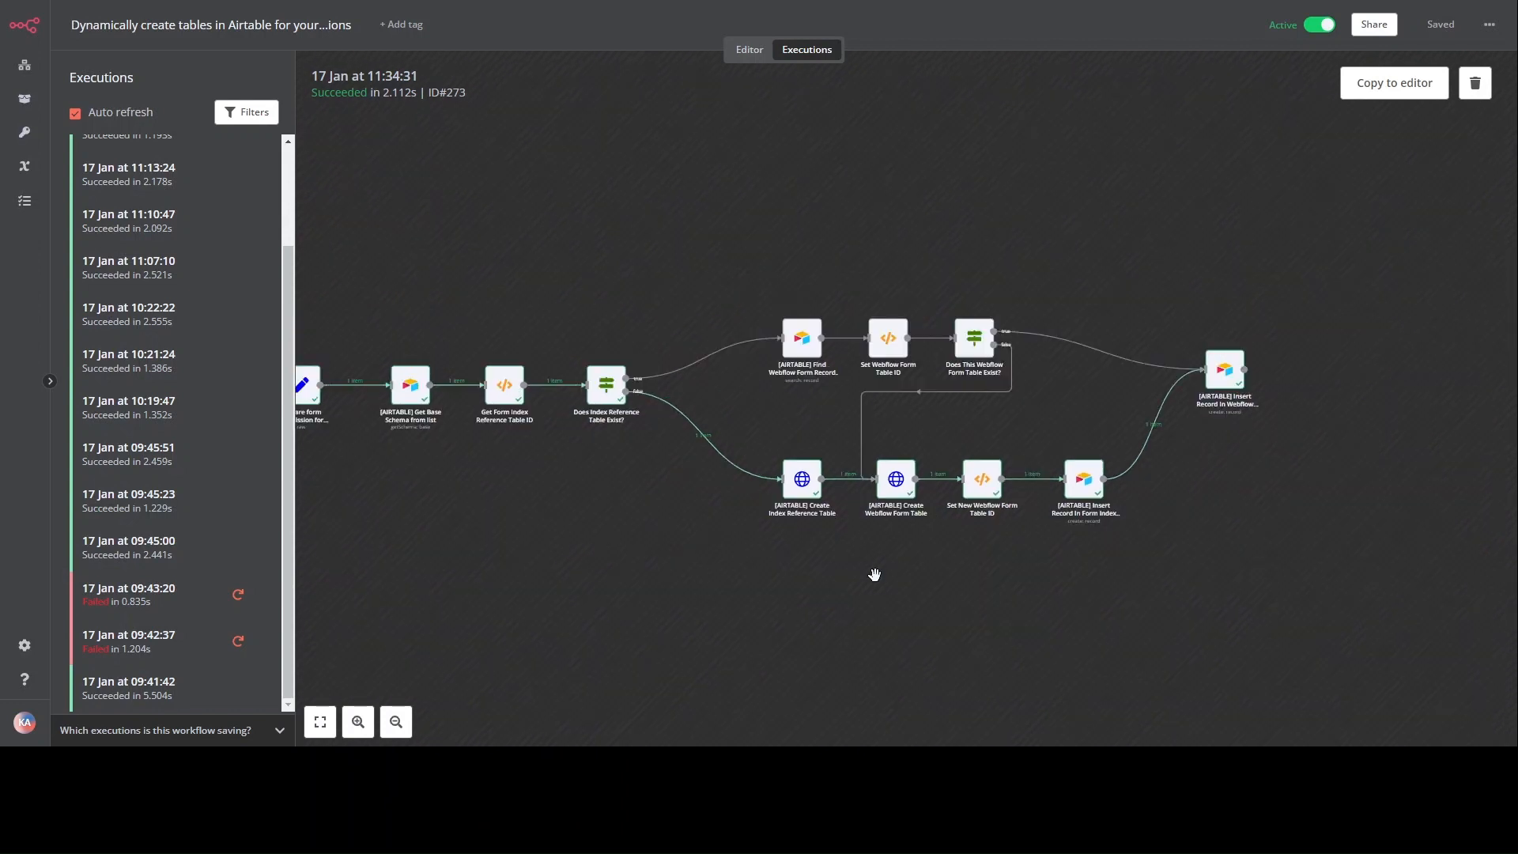
scroll(869, 565, left, 4)
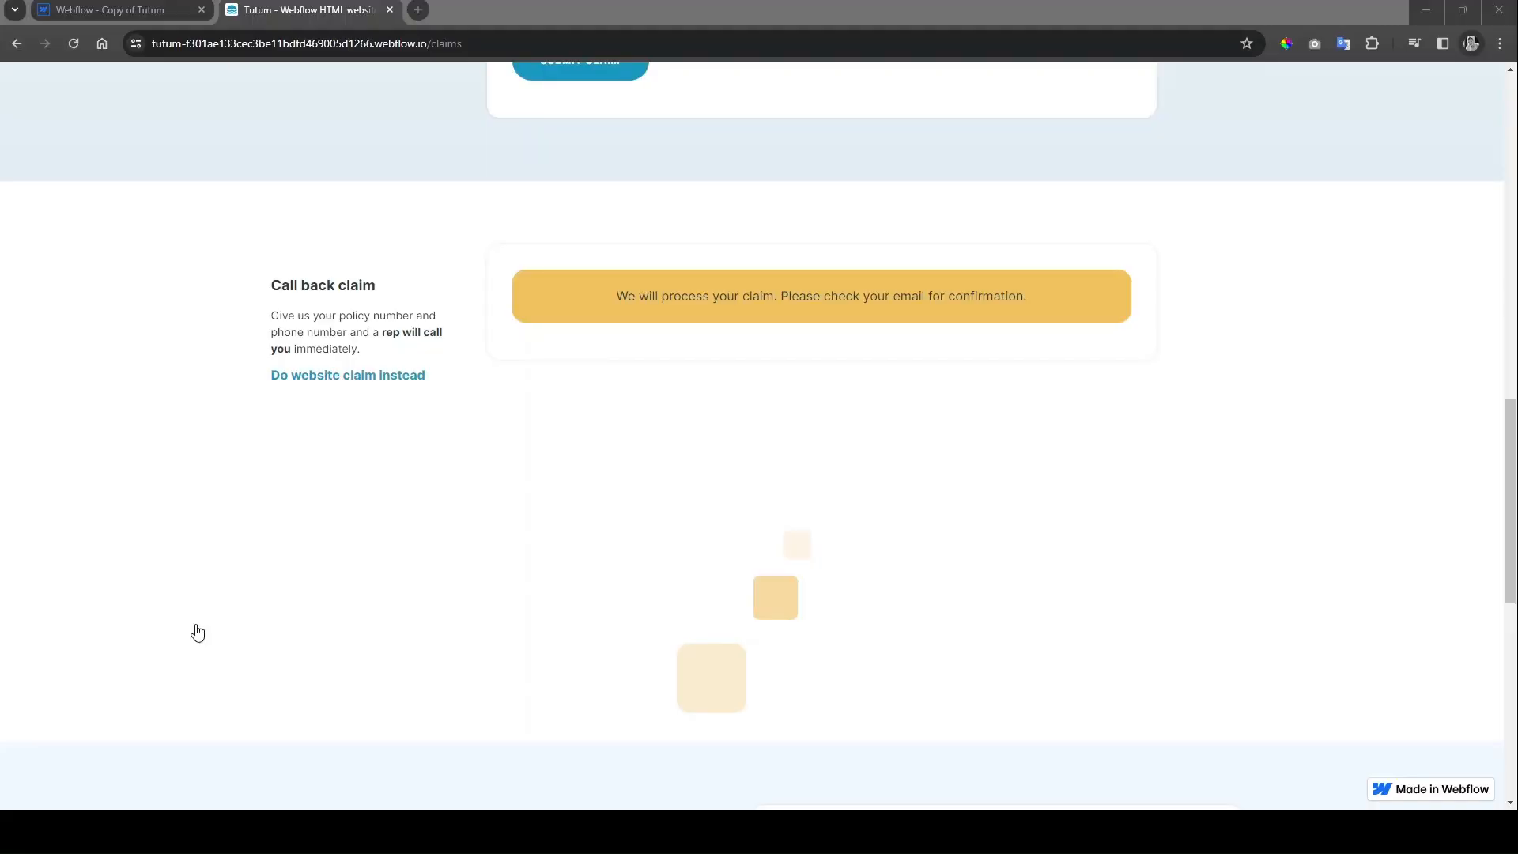
Step: Reload the claims page and resubmit the Call back form with a new test policy number and cell number
key(F5)
click(618, 348)
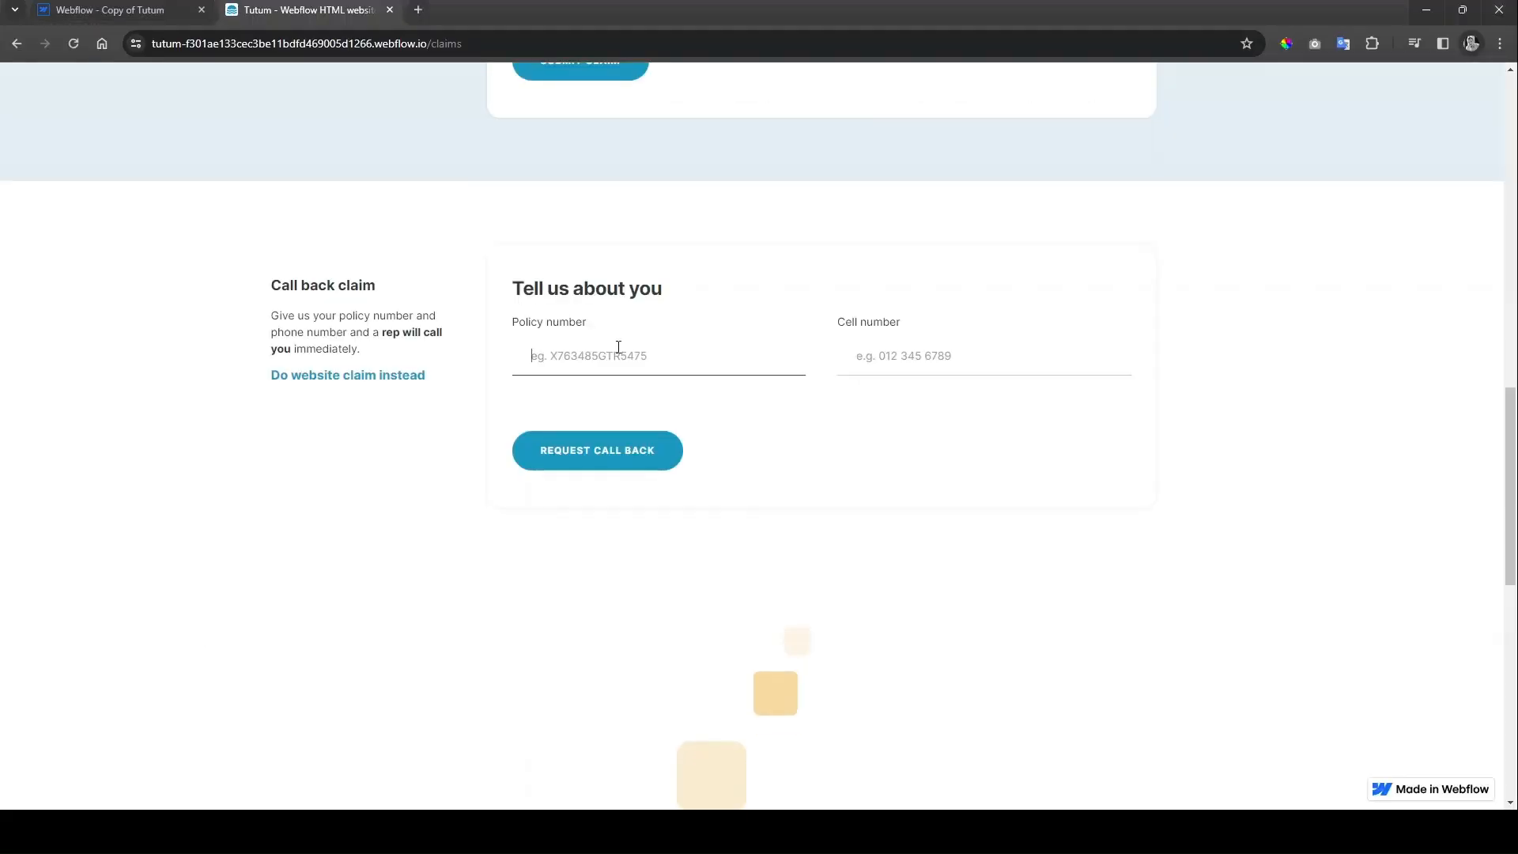
text(QWQEUIEWQR)
key(Tab)
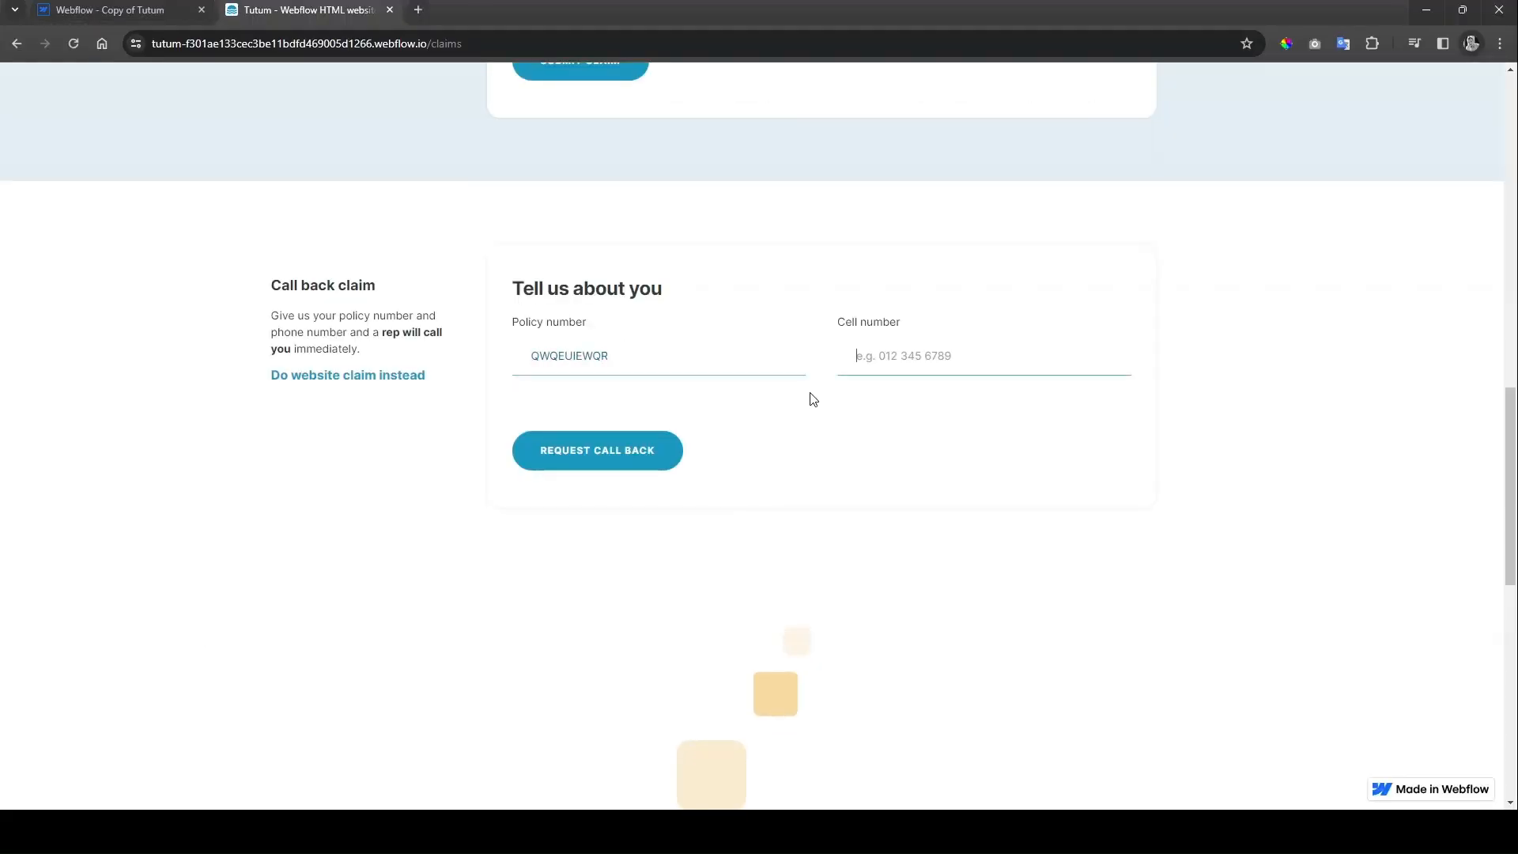
text(0123456798)
click(604, 463)
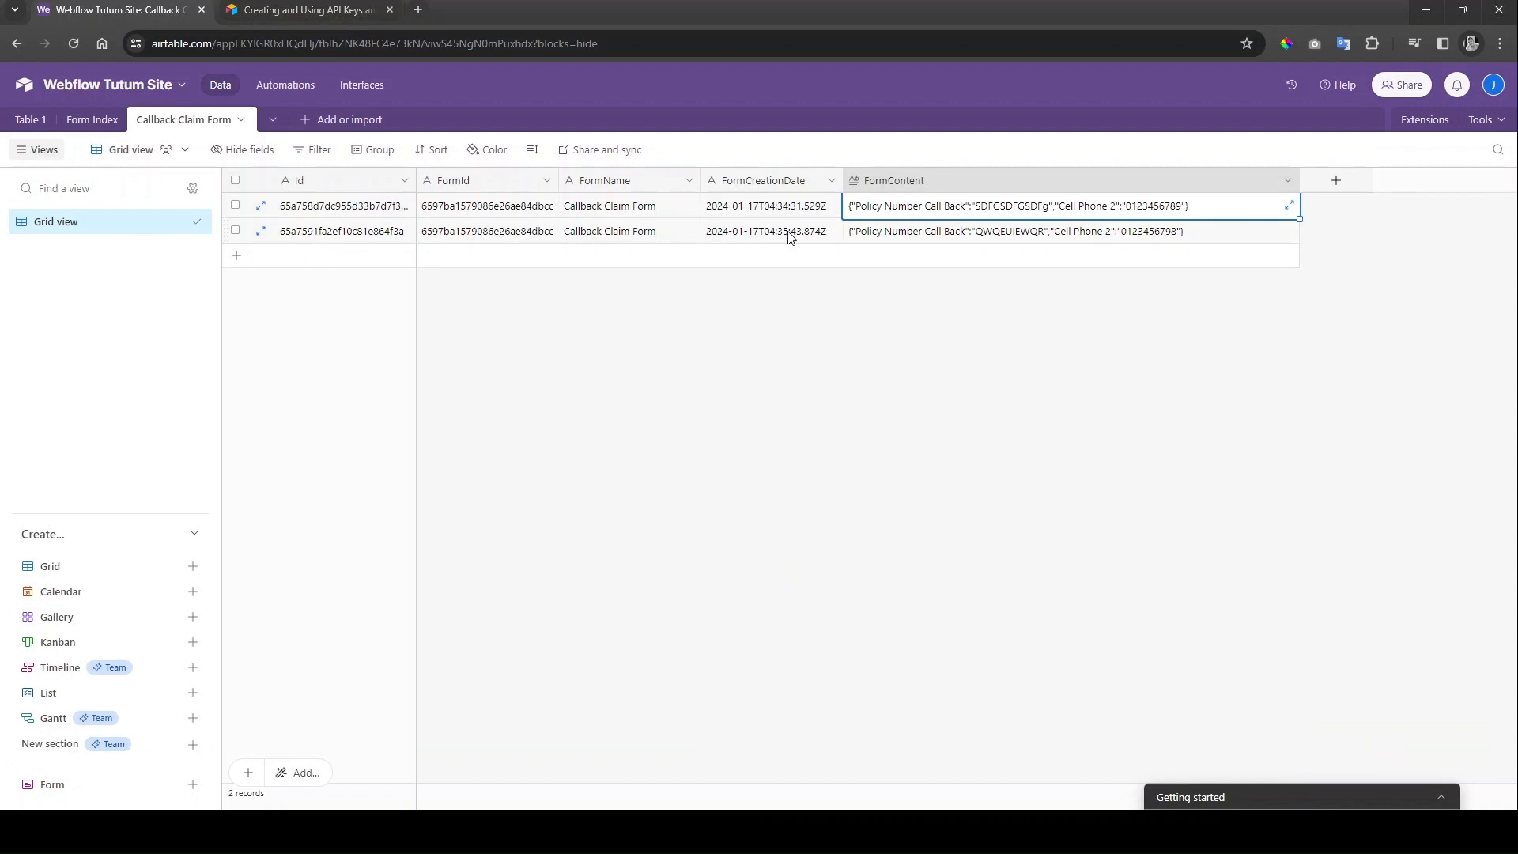
Step: Inspect the second Callback Claim Form record dated 2024-01-17T04:35:43.874Z, then go back to the claims site
click(448, 235)
click(974, 237)
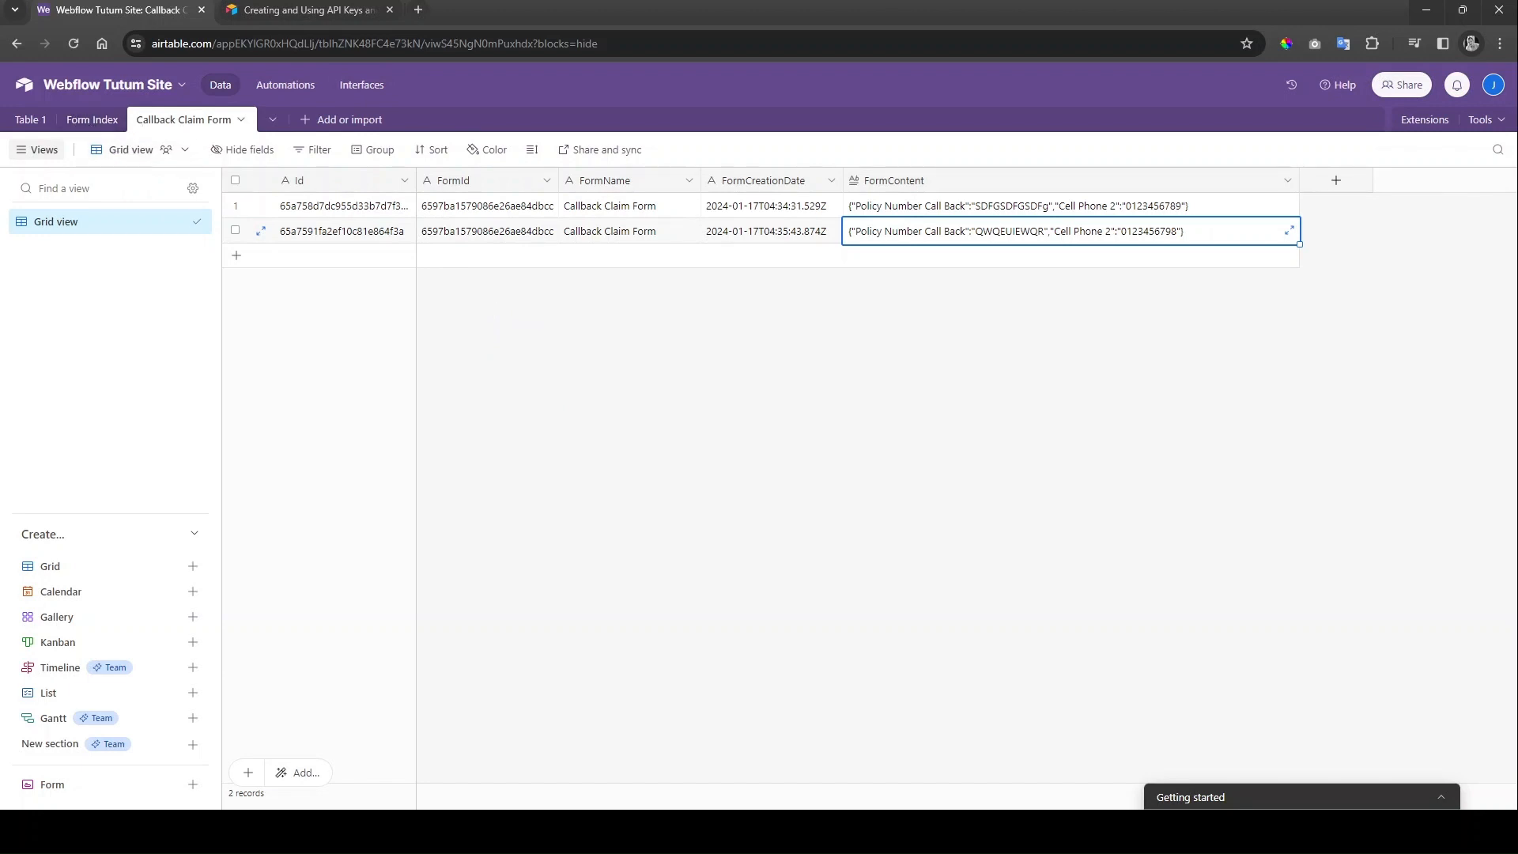
key(alt+Tab)
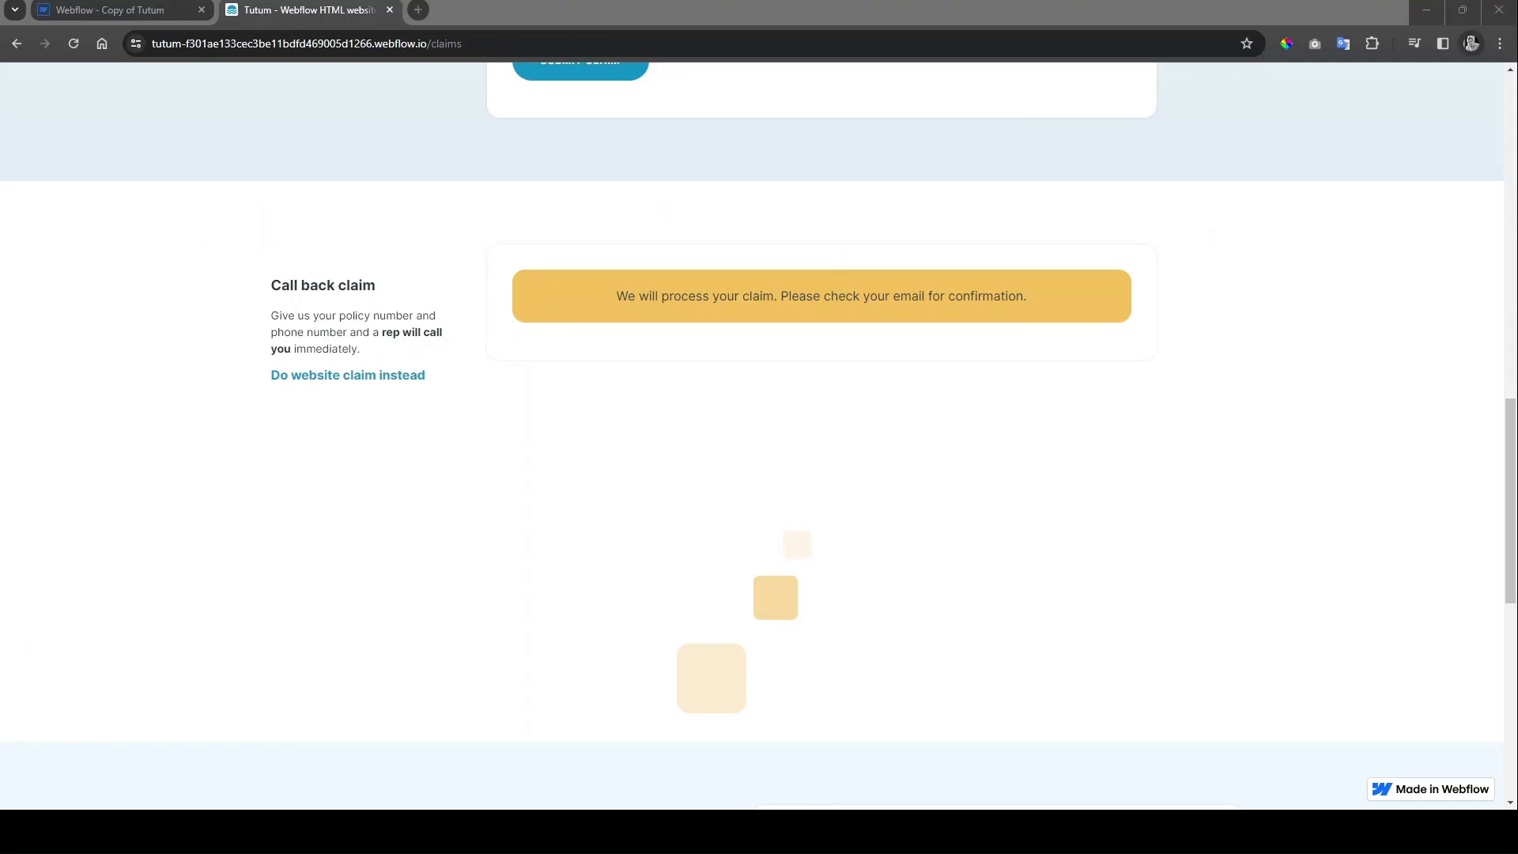
Step: Enter the claimant's first name, last name, e-mail and cell number in the Website claim form
scroll(887, 447, up, 12)
click(659, 354)
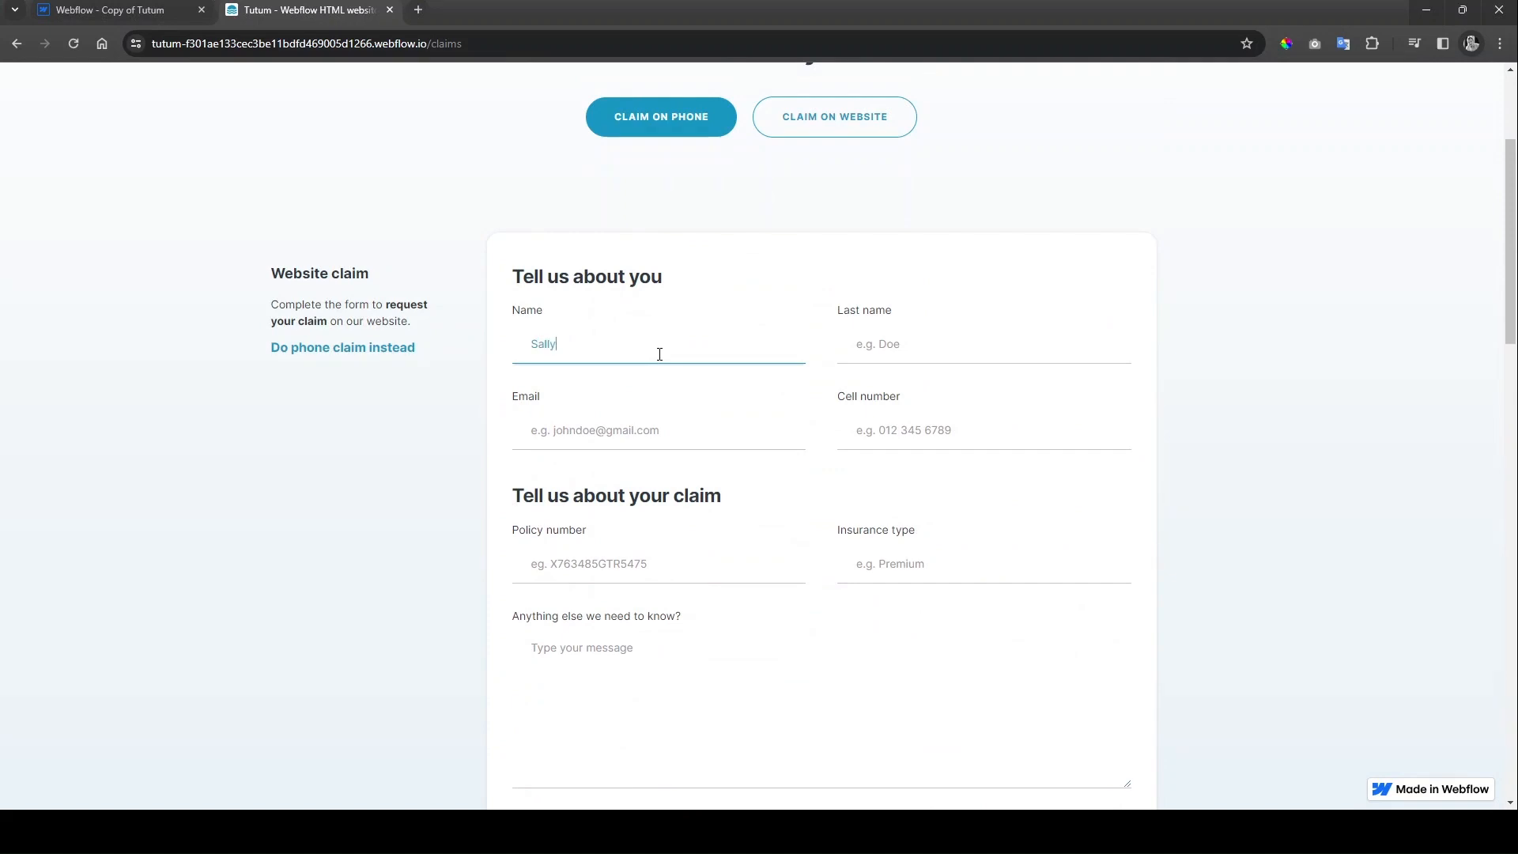
key(Tab)
key(Tab)
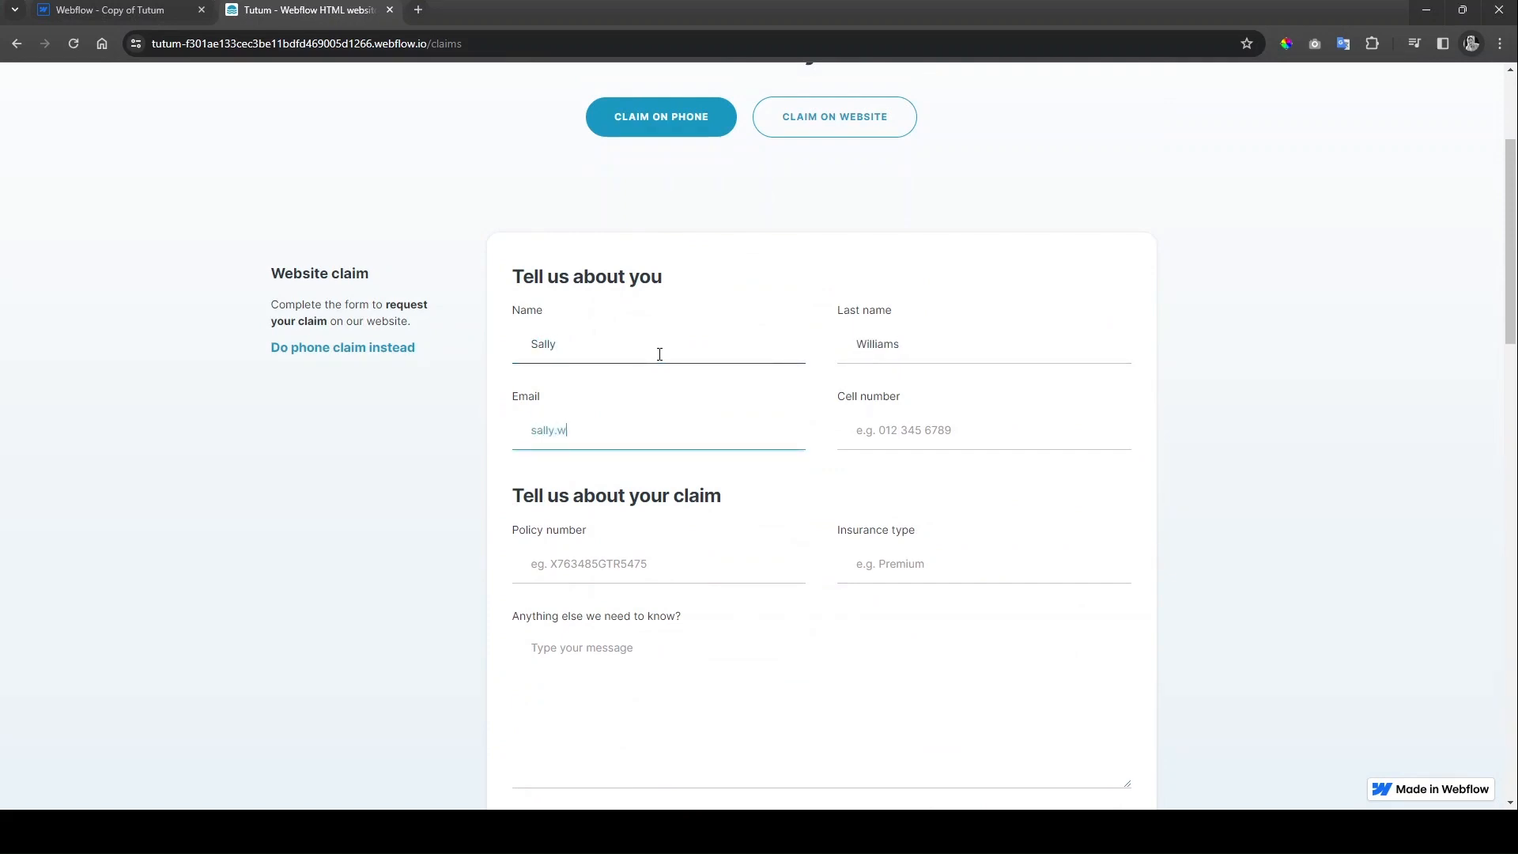
key(Tab)
text(0132456798)
Step: Add a policy number, Premium insurance type and the message 'I want to make a claim', then submit
key(Tab)
text(SDFSDFSD)
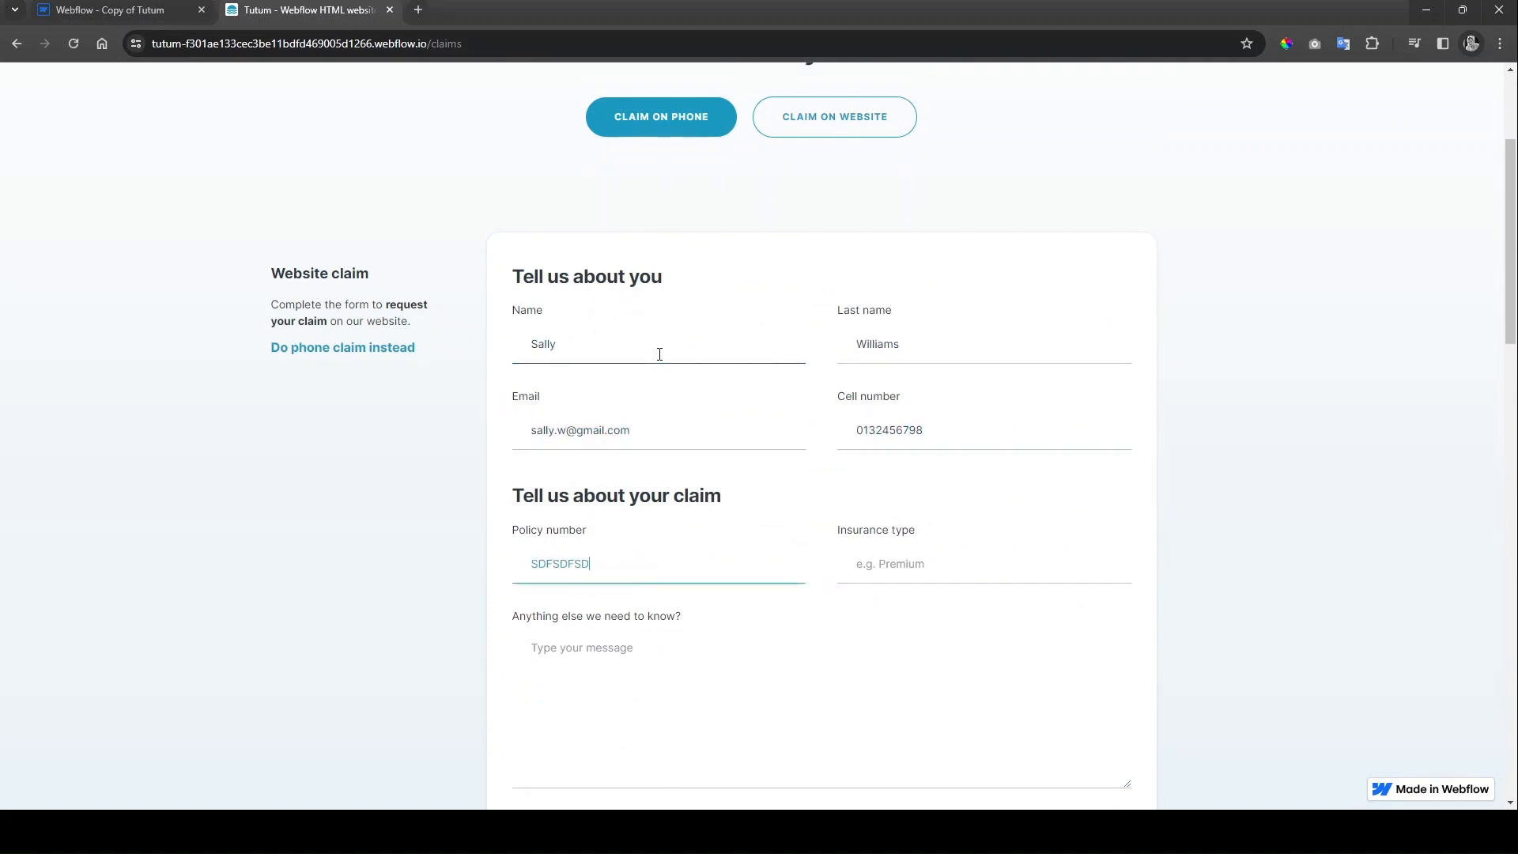
text(F)
key(Tab)
text(Prem)
scroll(687, 466, down, 1)
click(631, 576)
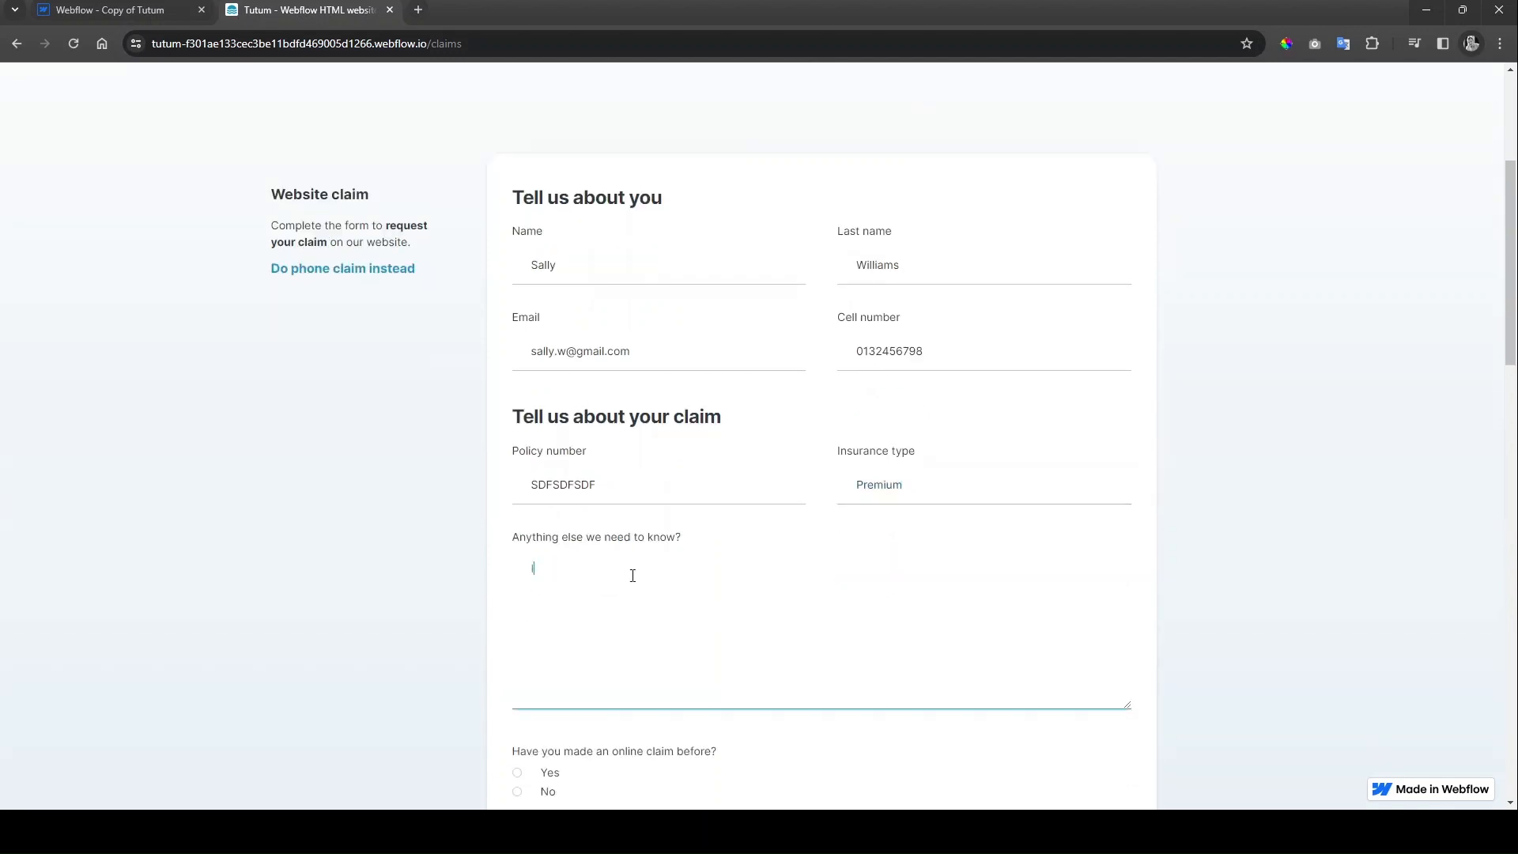
text(I want to make a claim)
scroll(535, 475, down, 4)
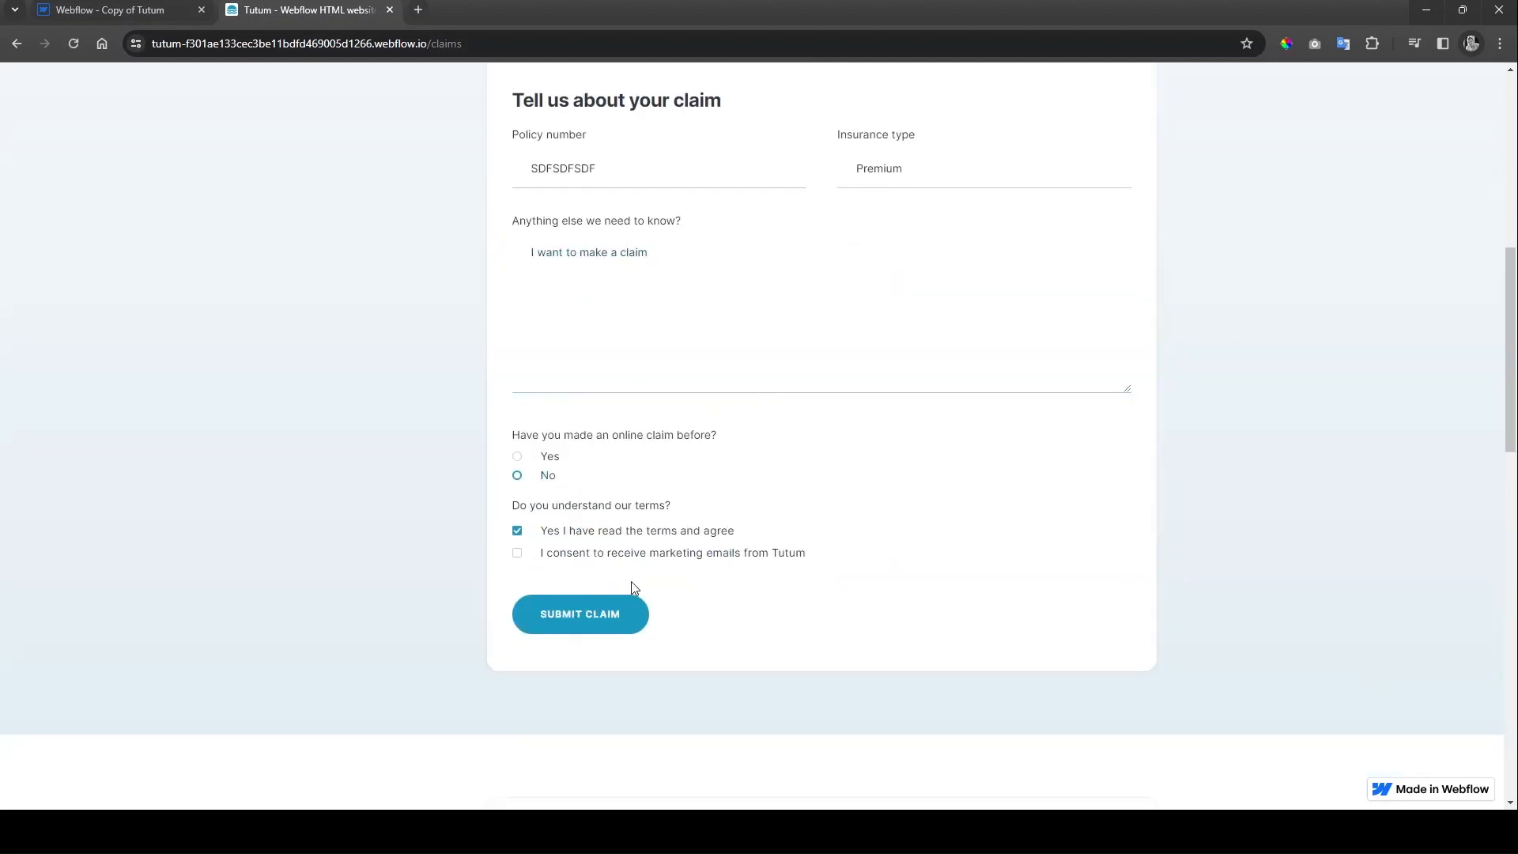
click(633, 602)
scroll(915, 455, up, 4)
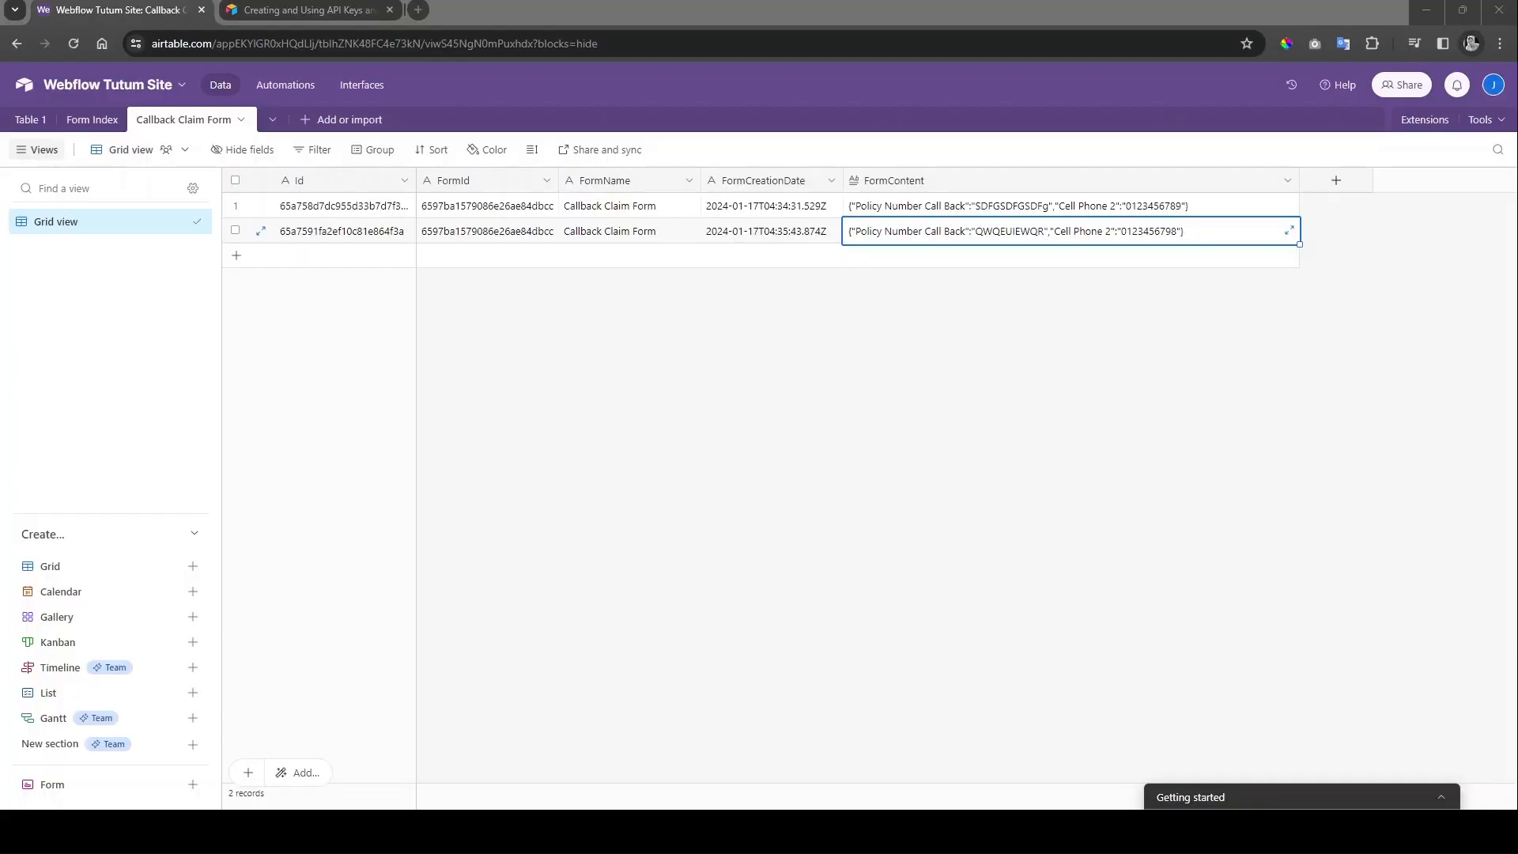
Step: Open the Website Claim Form table, widen FormContent to read the claim JSON, then return to Form Index
click(96, 122)
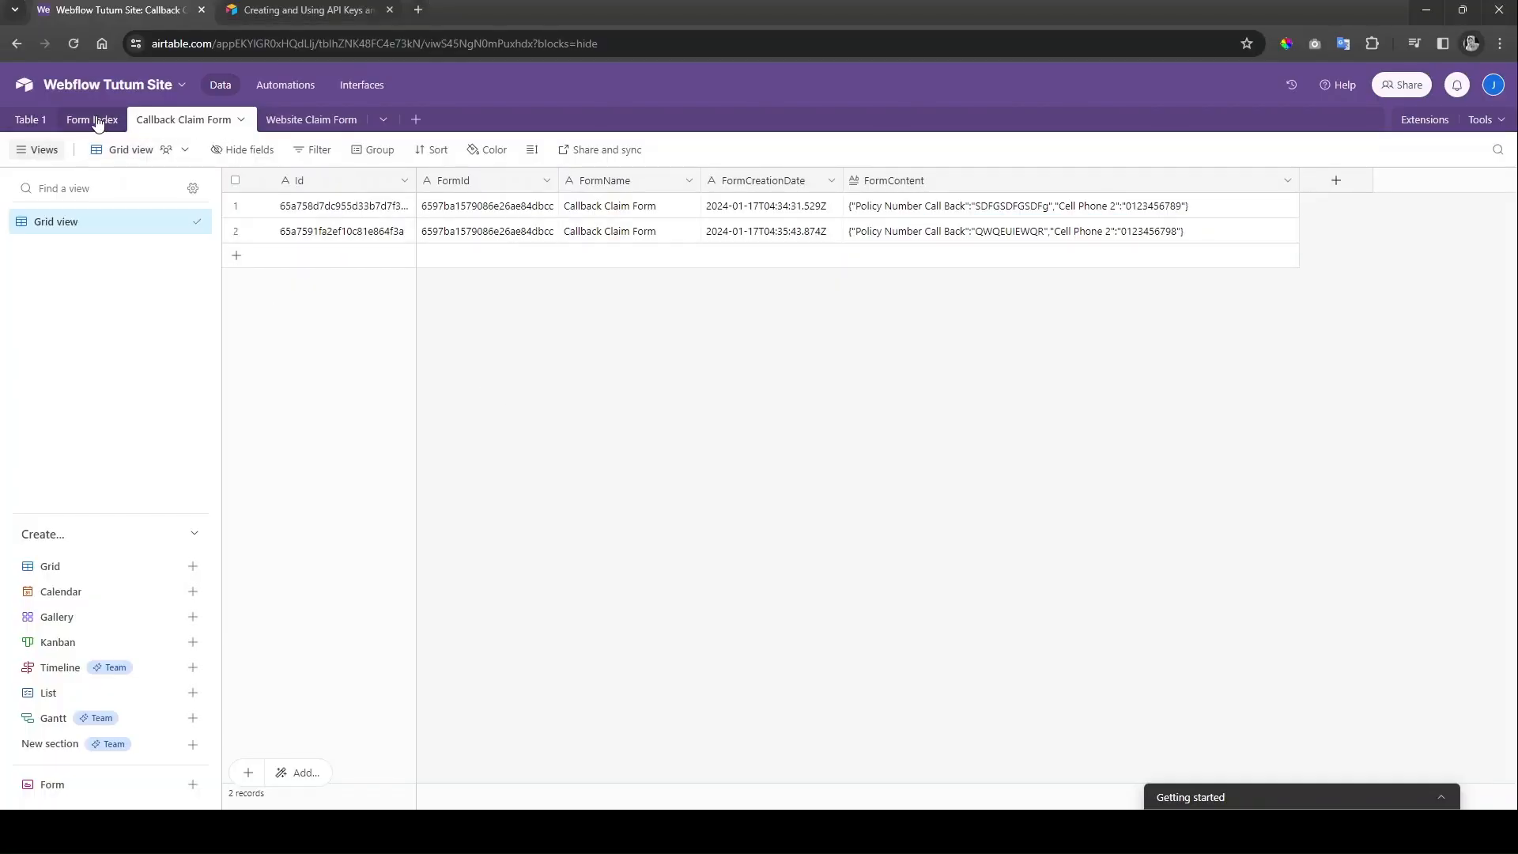
click(486, 240)
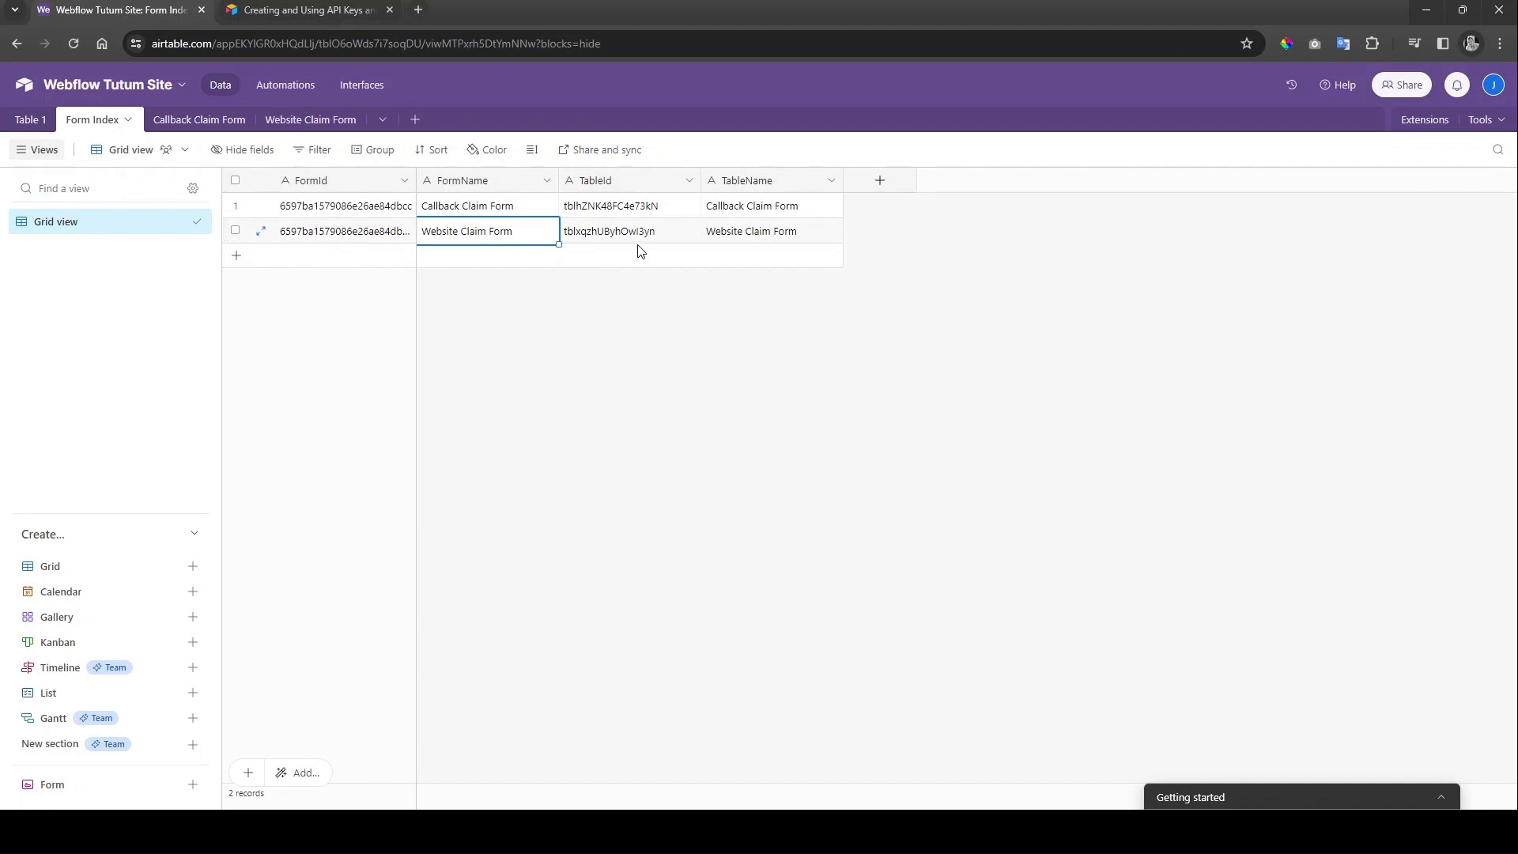
click(310, 120)
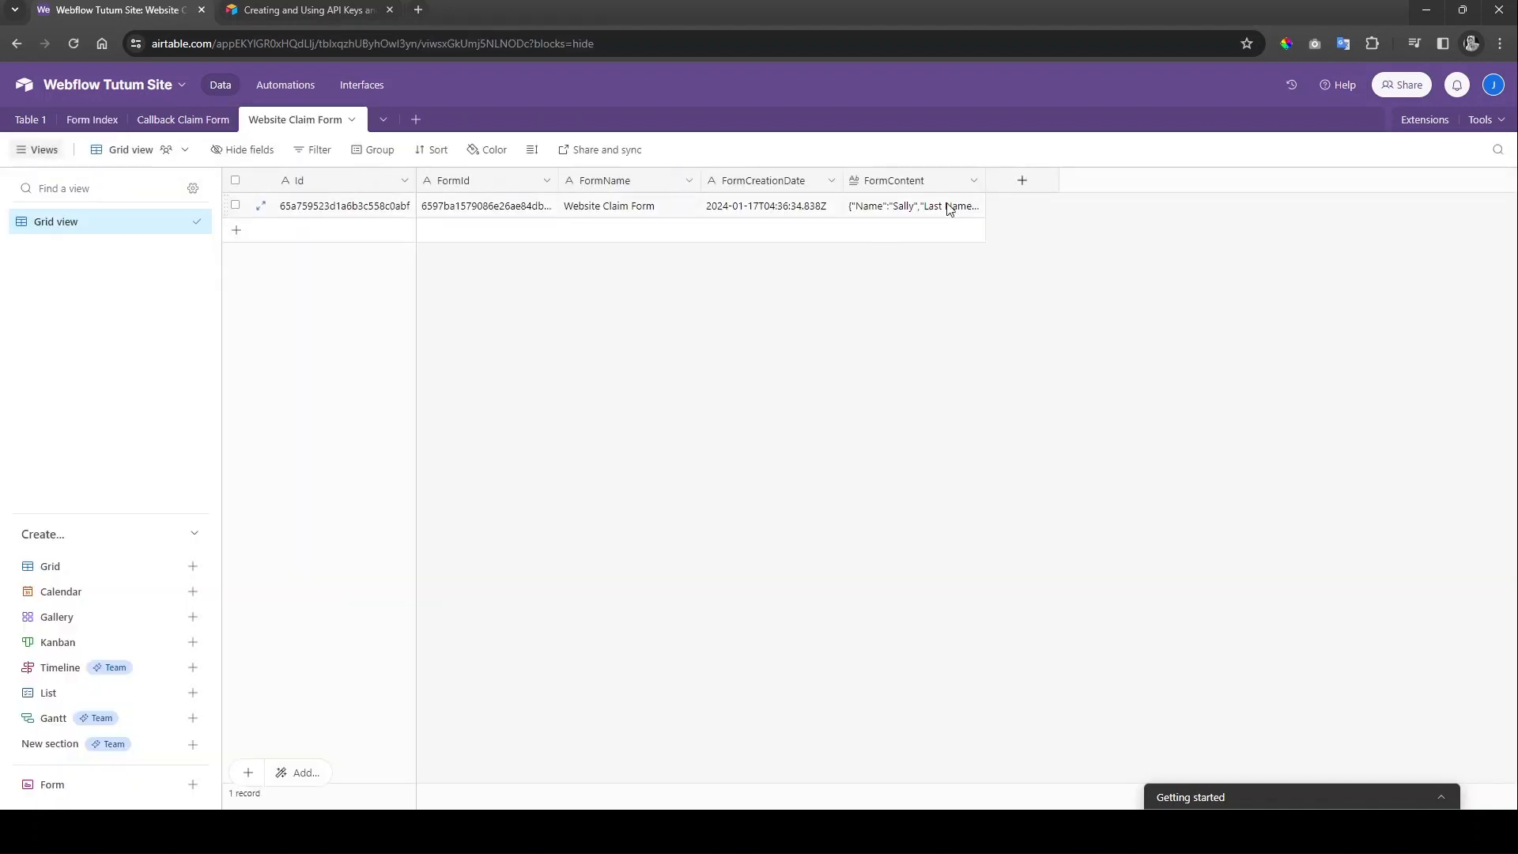
drag(984, 174, 1332, 175)
click(1114, 212)
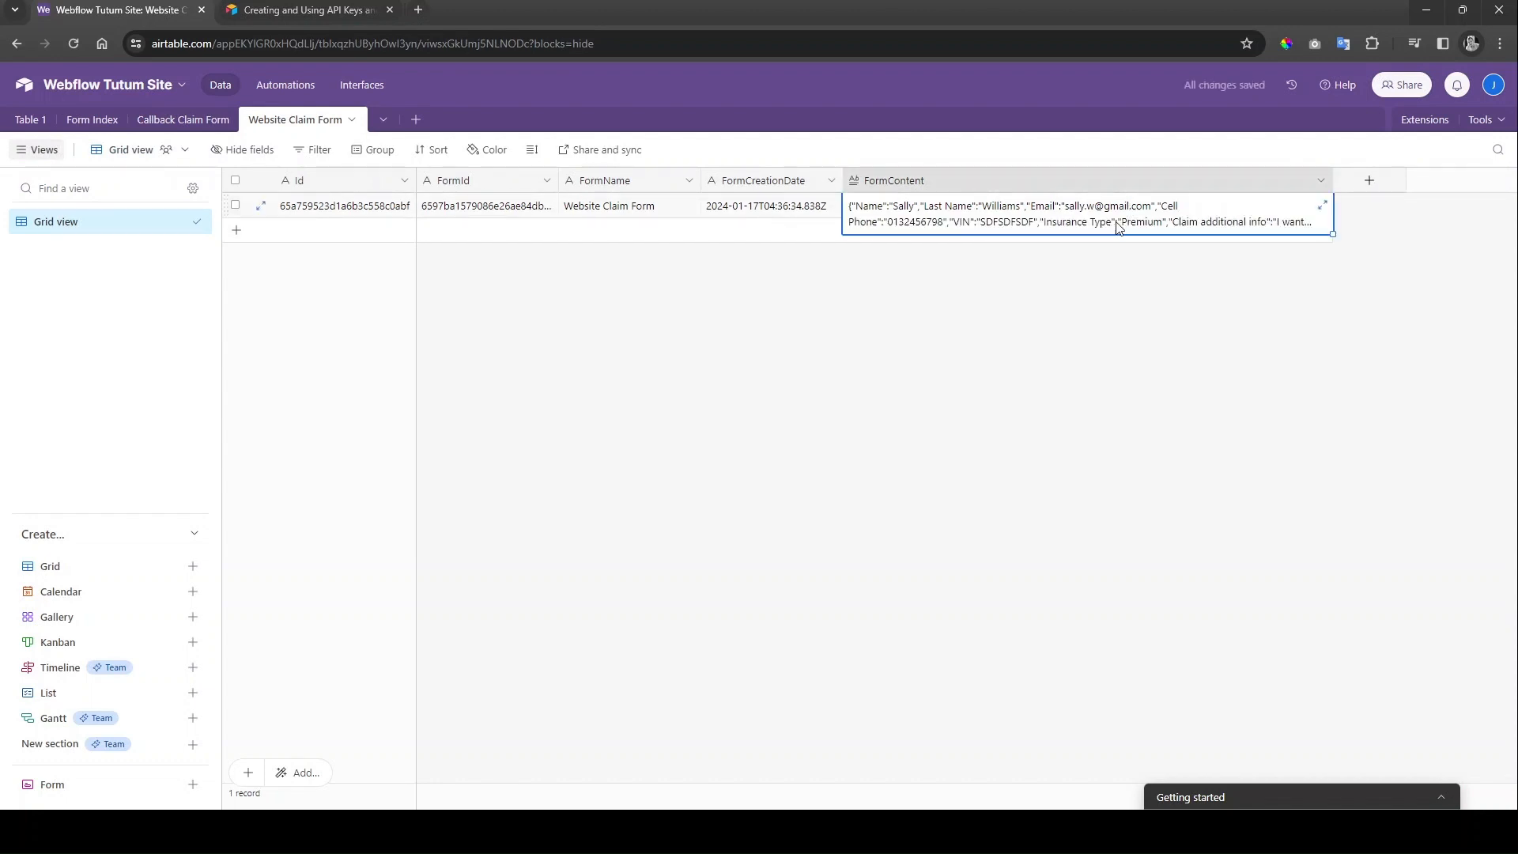
click(971, 300)
click(98, 121)
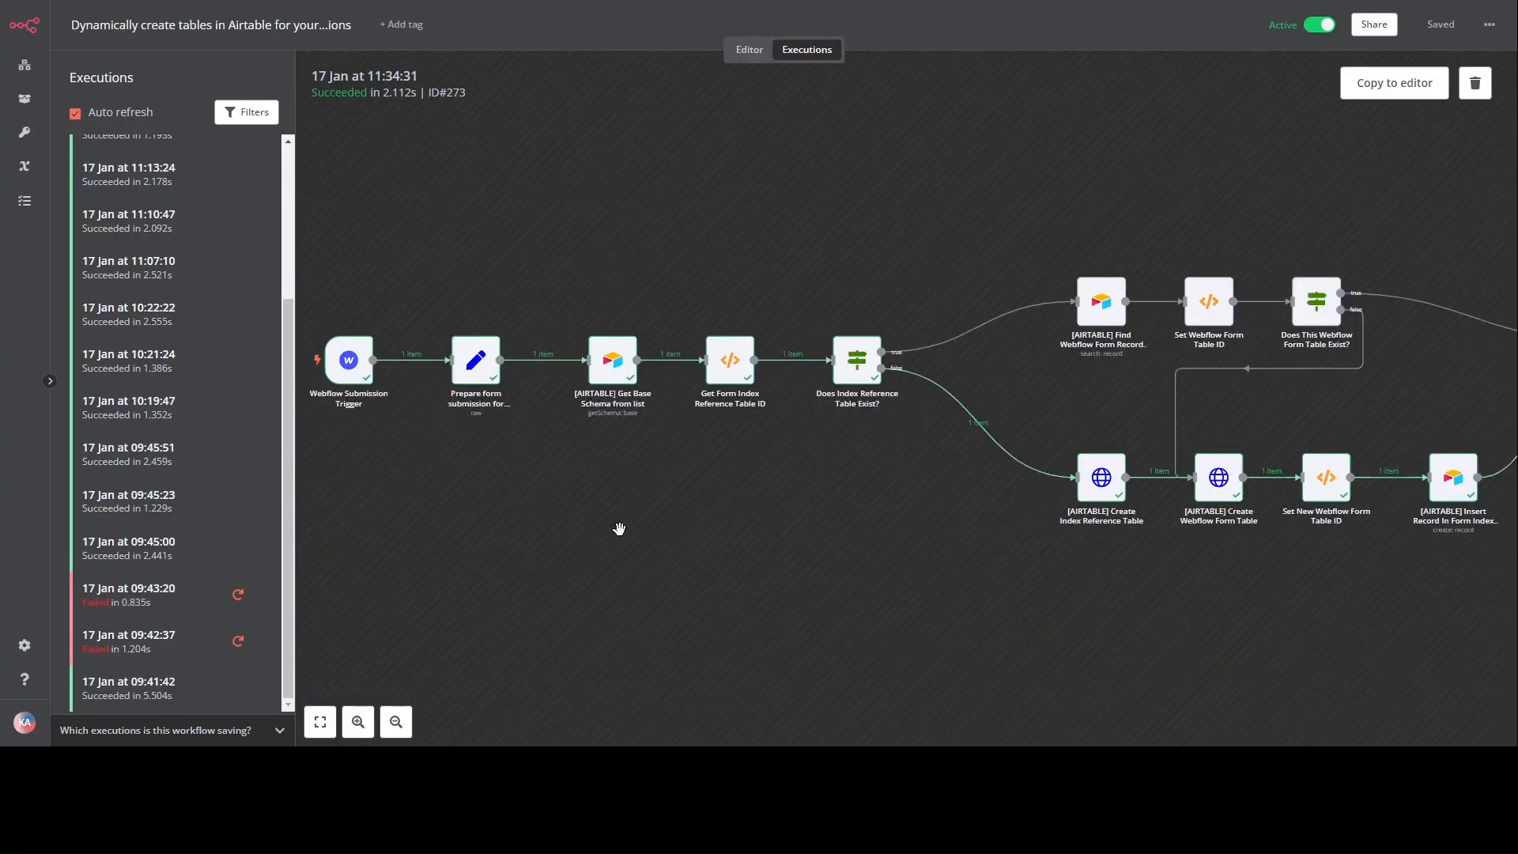
Step: Review the Webflow Submission Trigger node's data in the 11:34:31 execution
drag(619, 525, 668, 533)
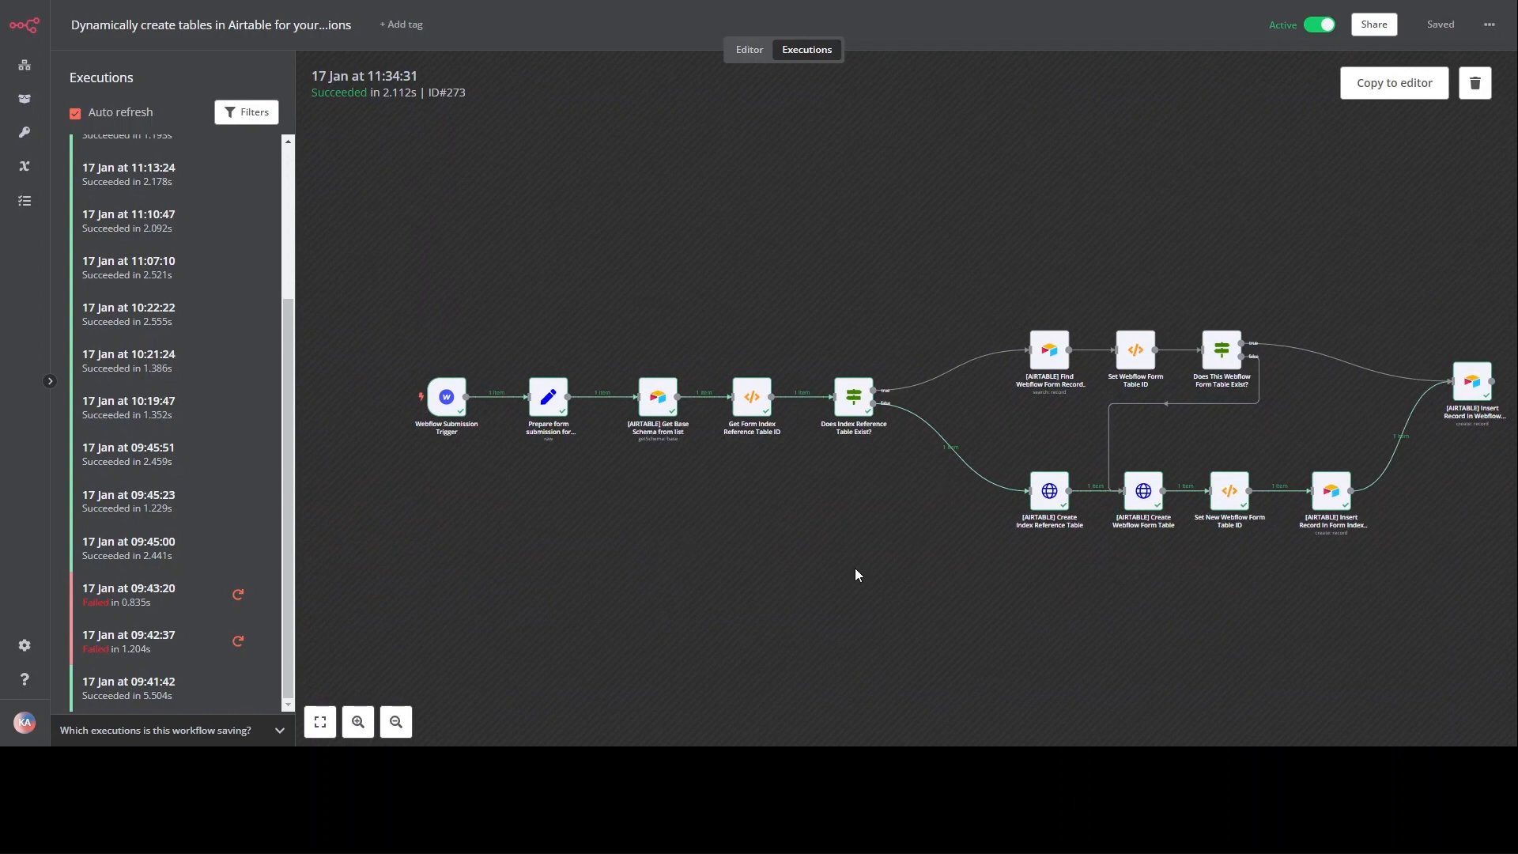
scroll(536, 445, up, 3)
drag(533, 491, 728, 514)
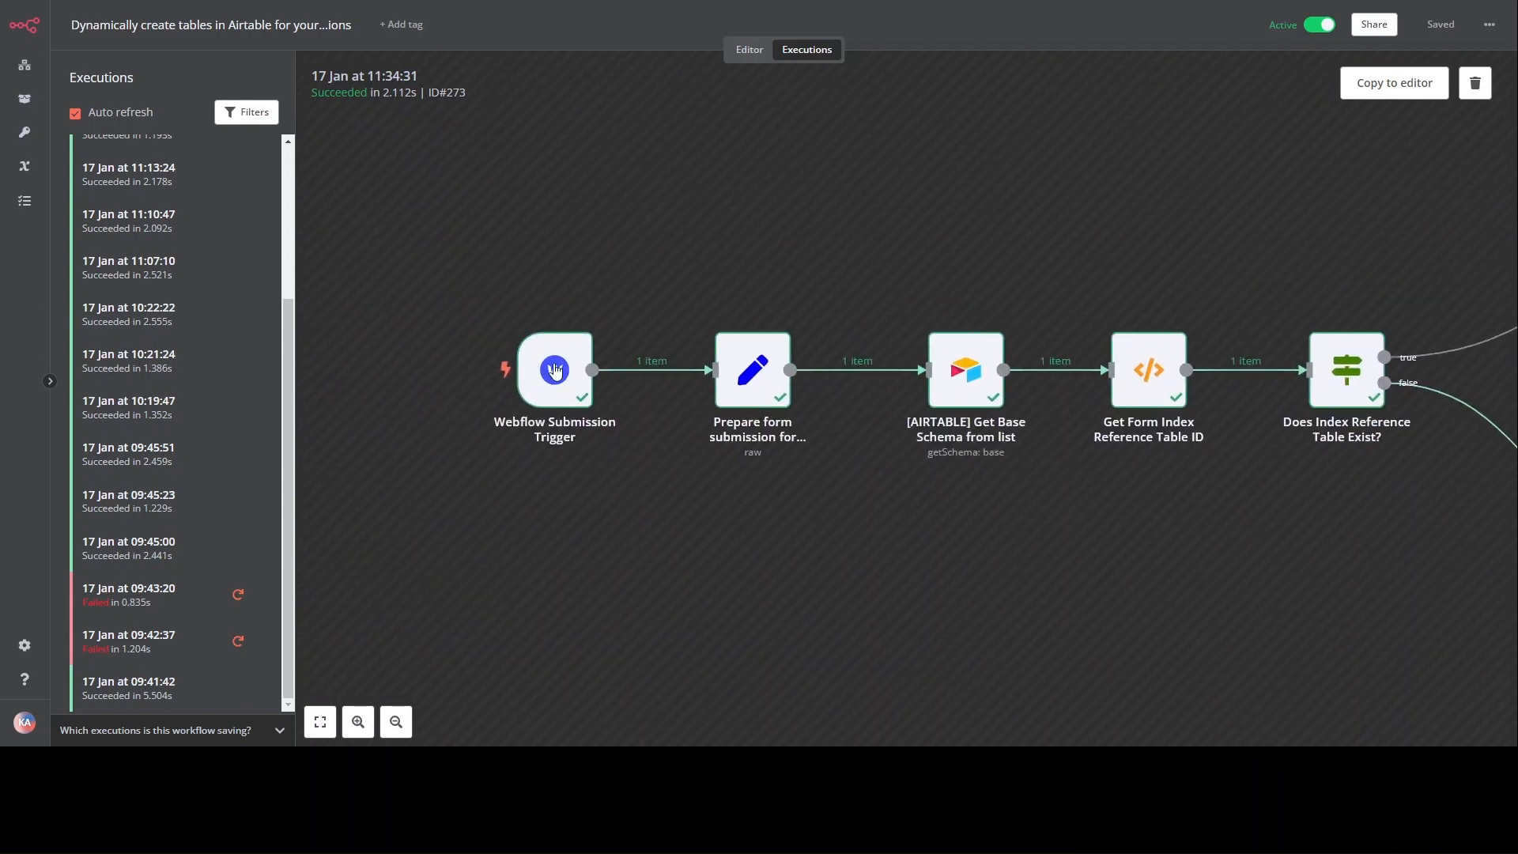
click(554, 370)
double_click(554, 370)
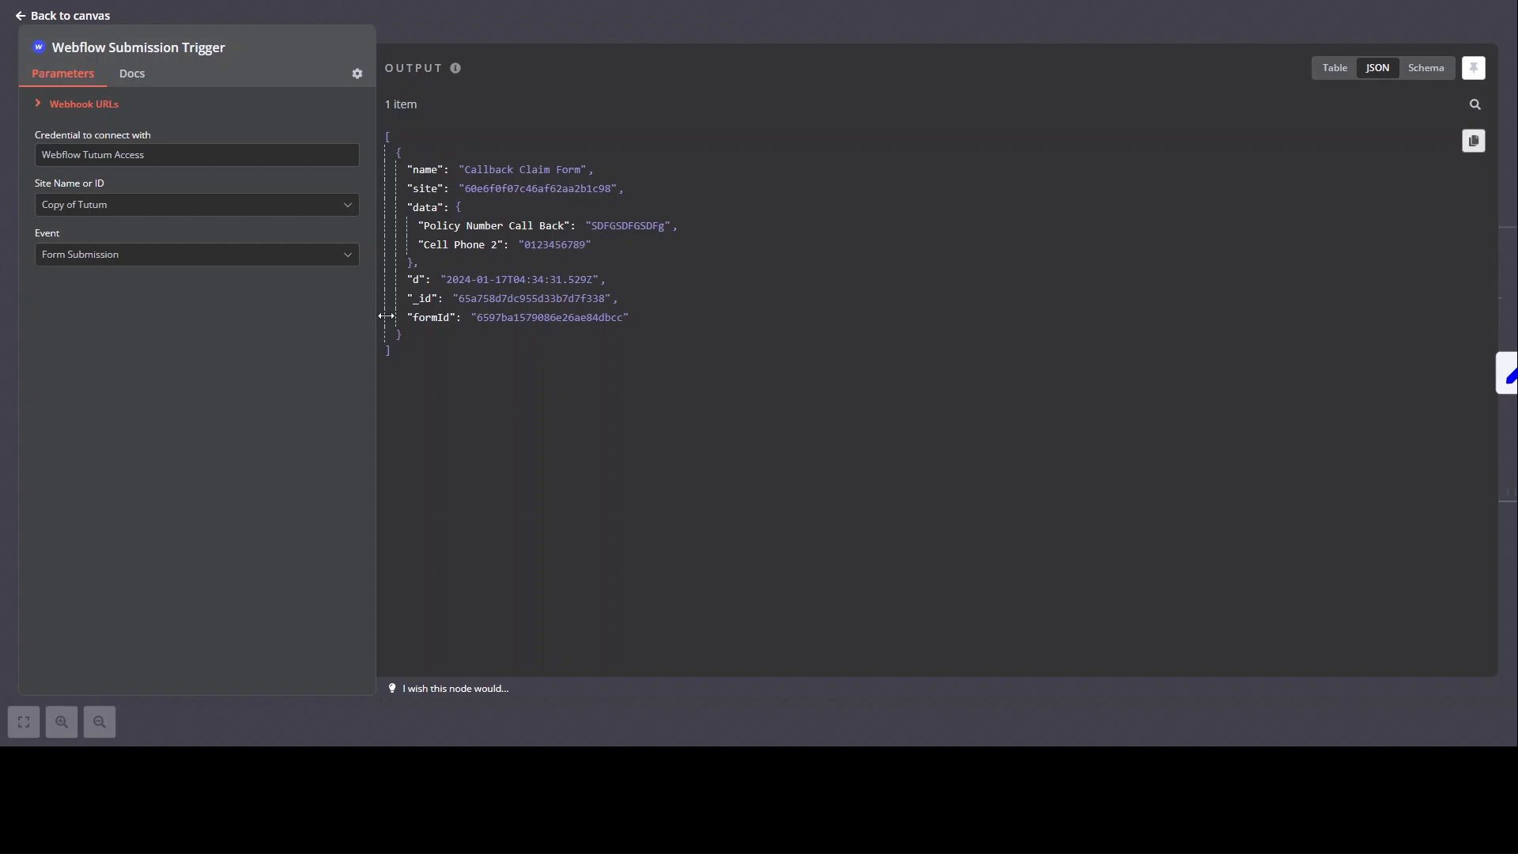
click(55, 16)
Step: Check the Prepare form submission and Get Base Schema nodes' data, which returned Table 1's schema
double_click(756, 378)
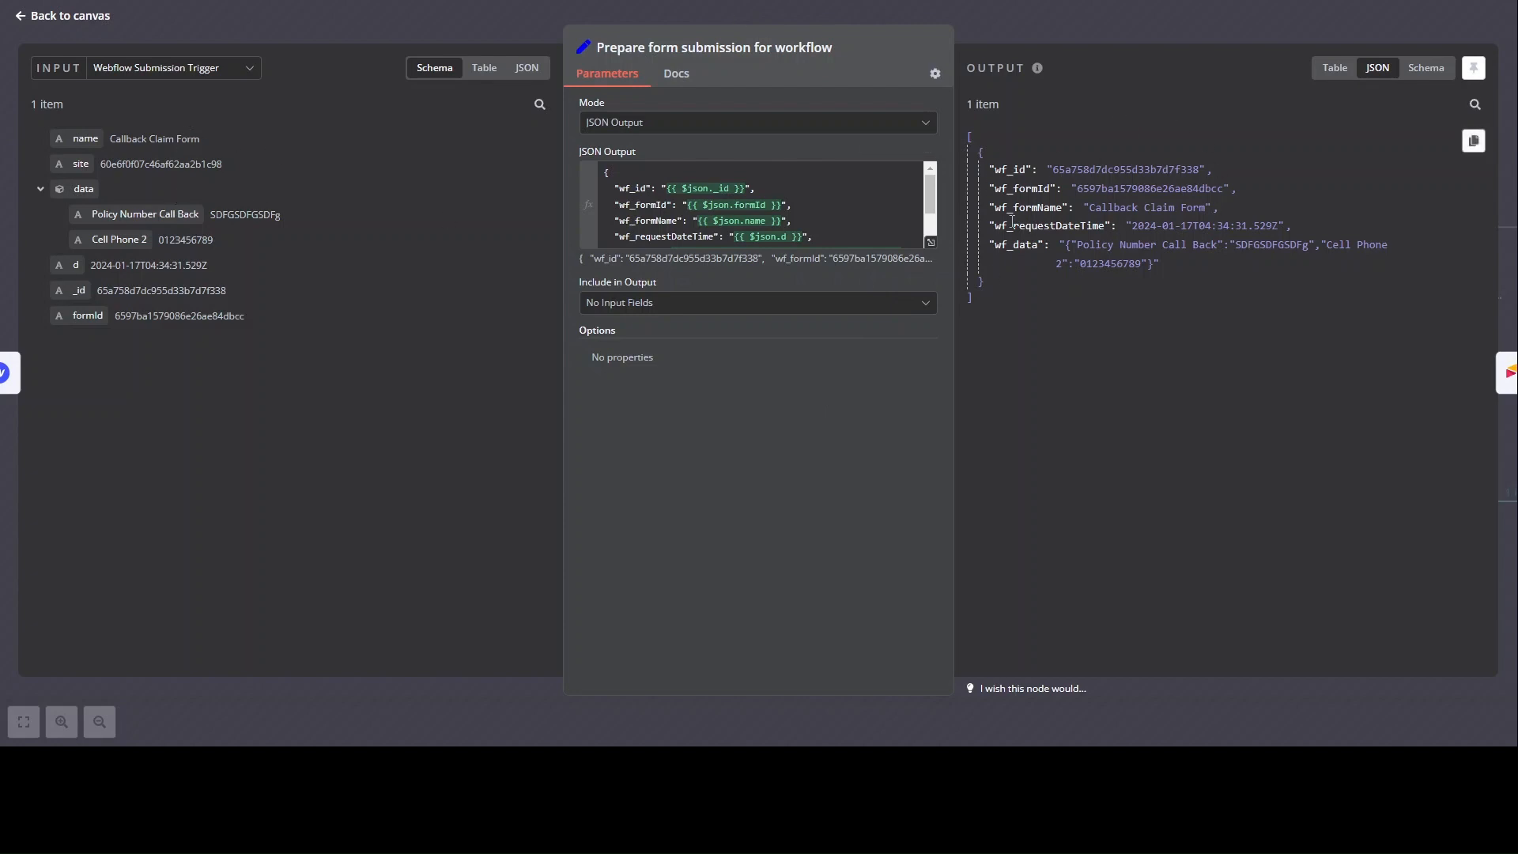
click(59, 15)
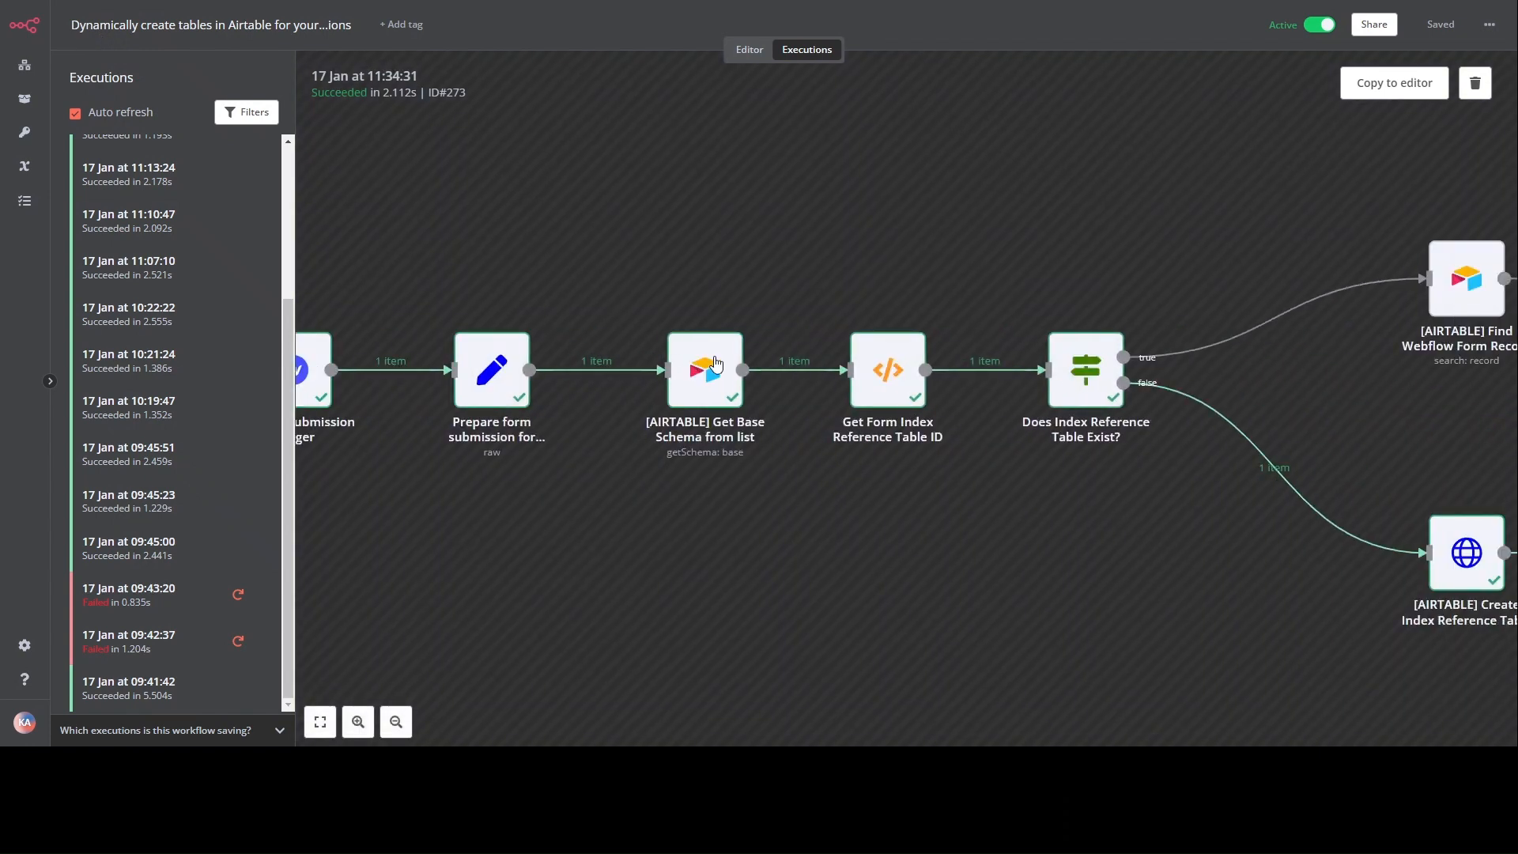
double_click(699, 391)
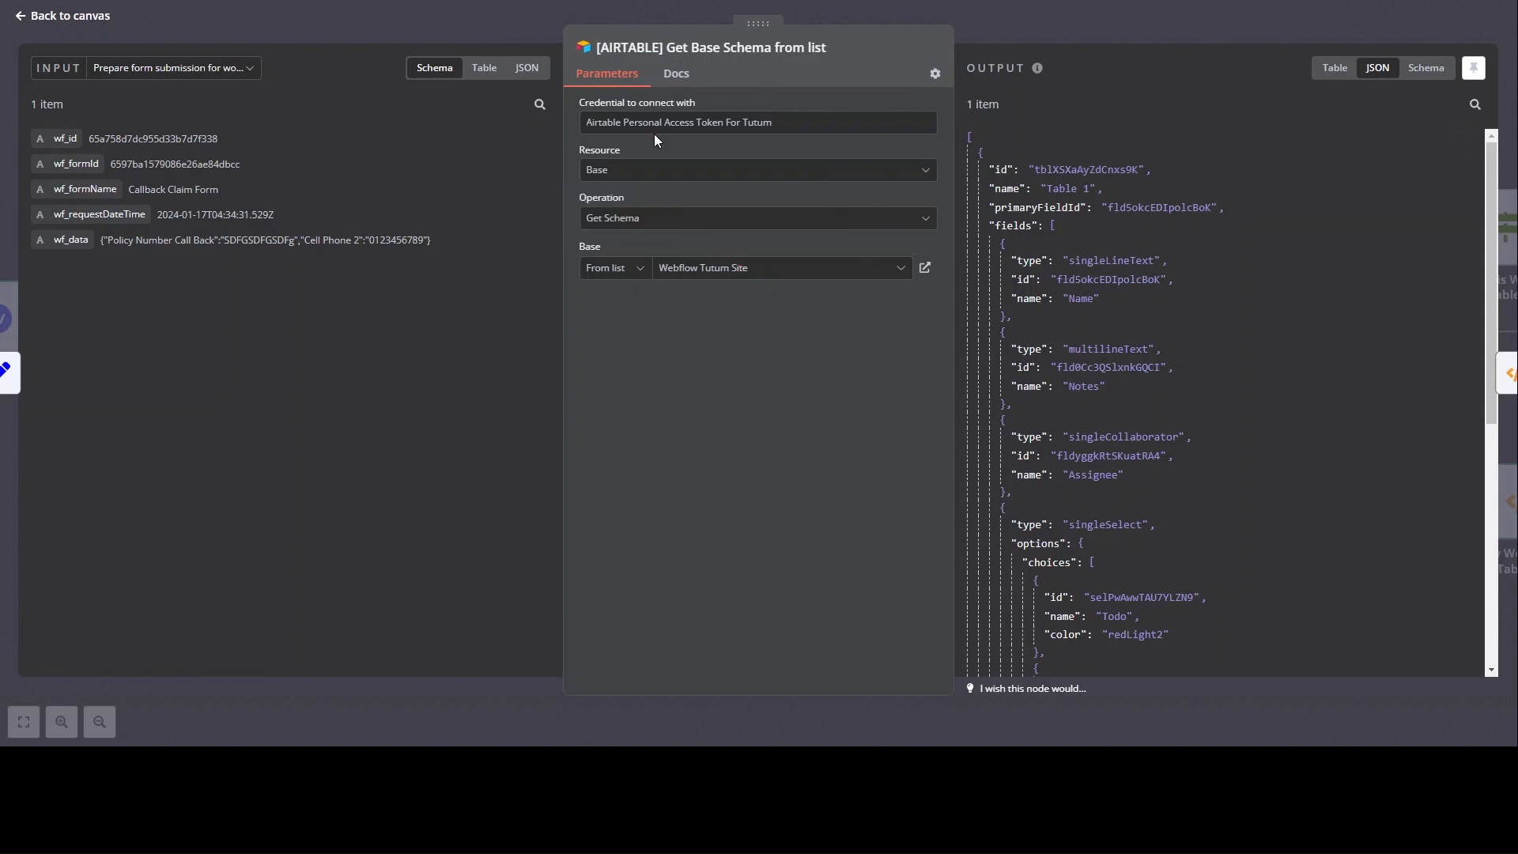
key(Escape)
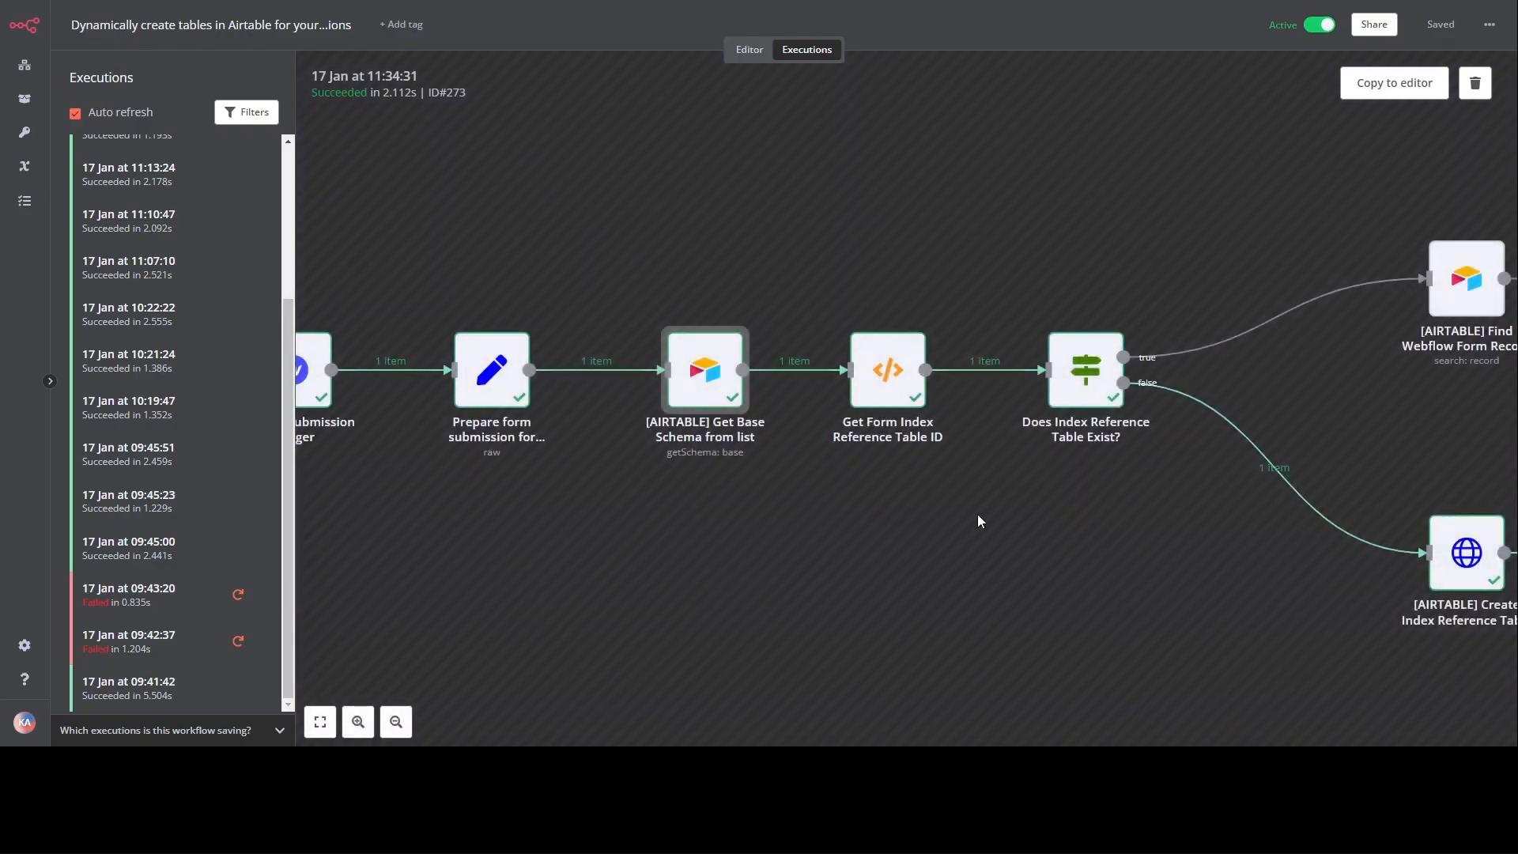
double_click(789, 378)
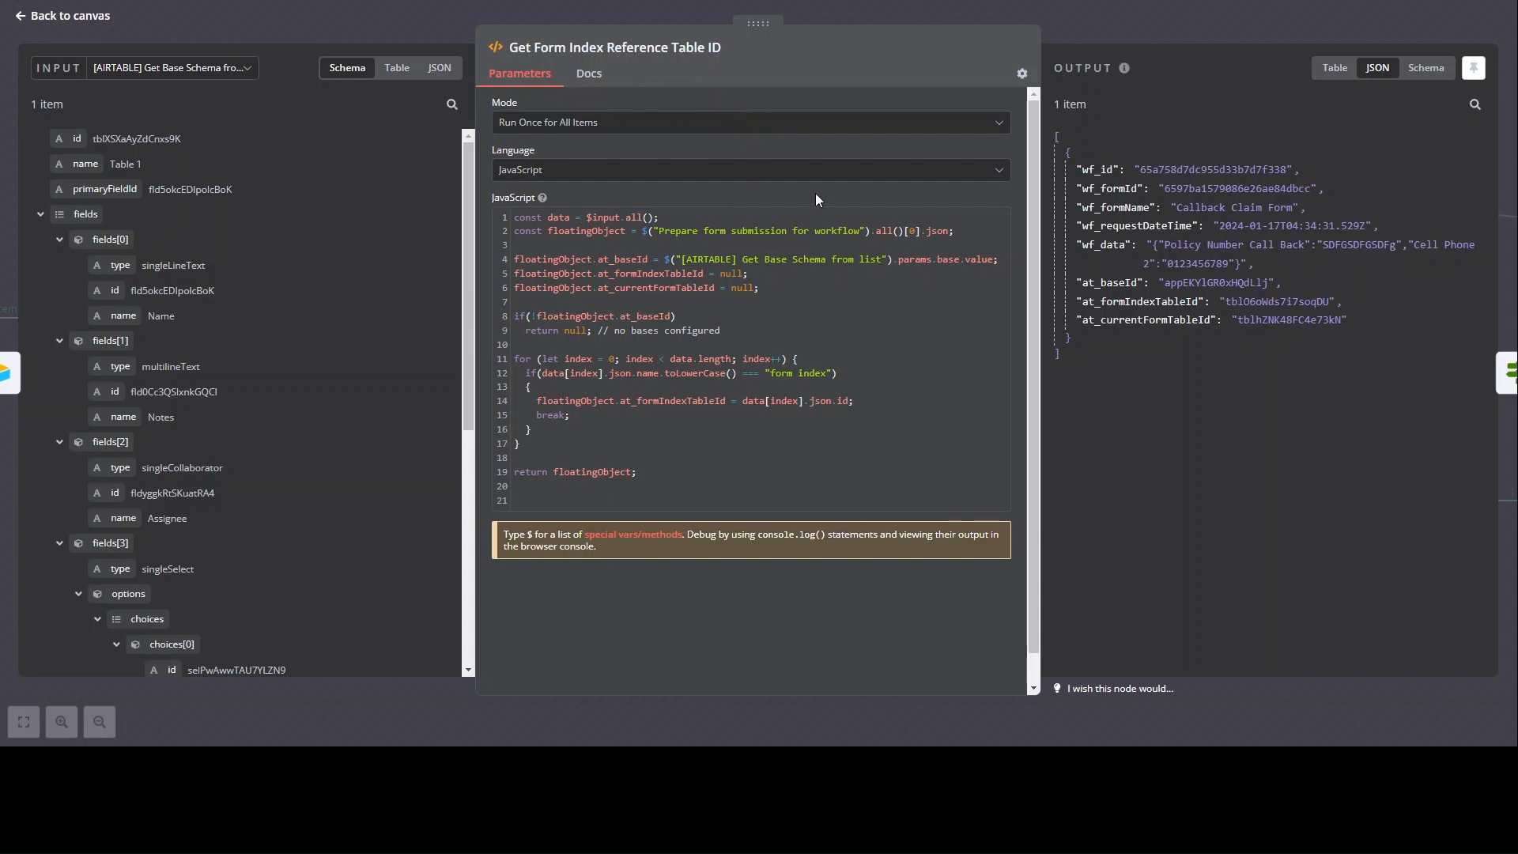
drag(1080, 282, 1350, 316)
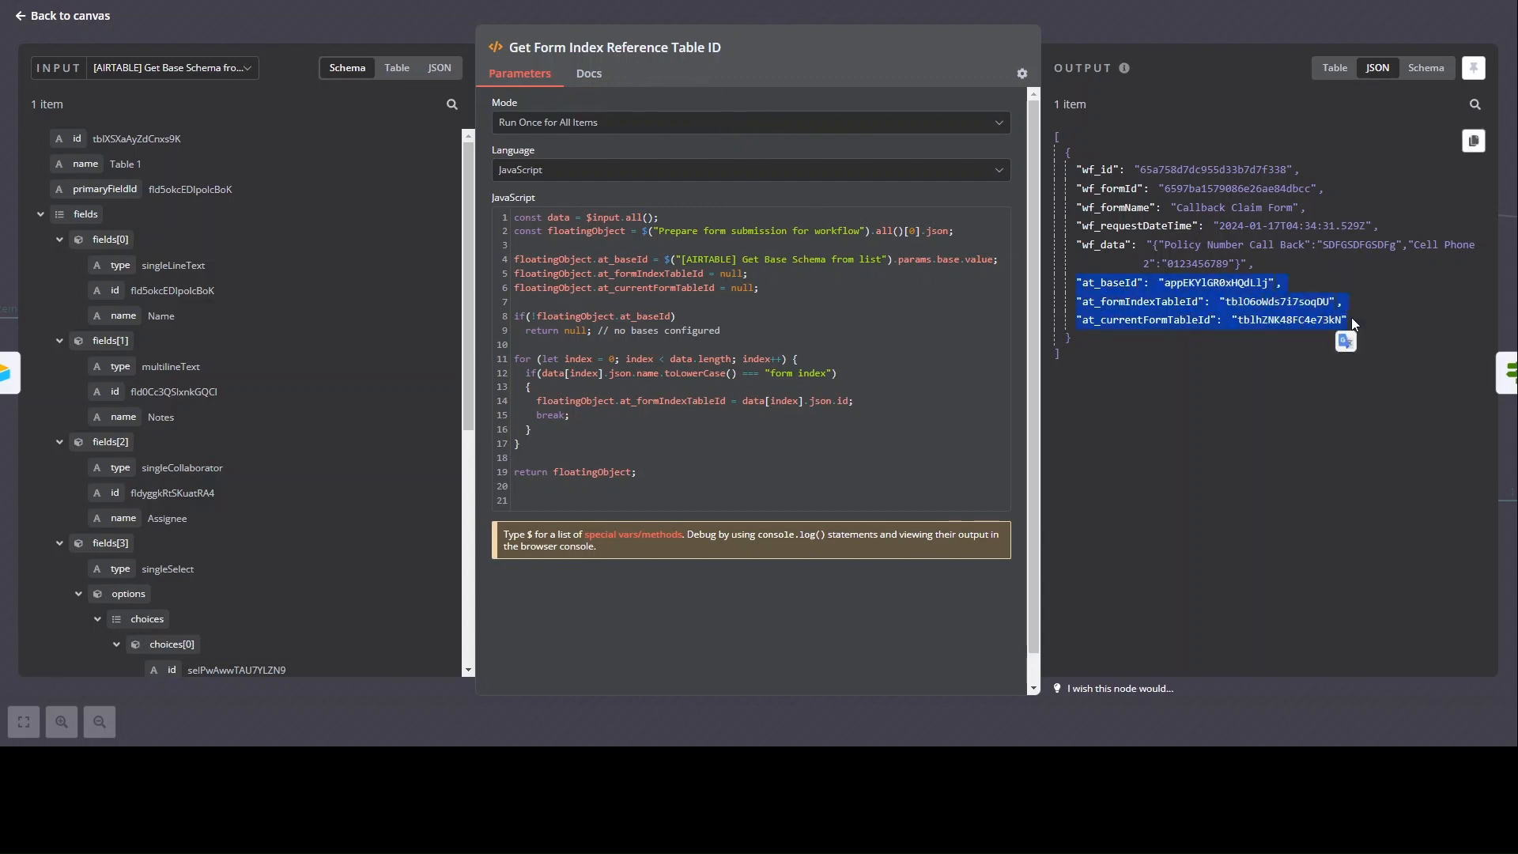
click(1281, 363)
key(Escape)
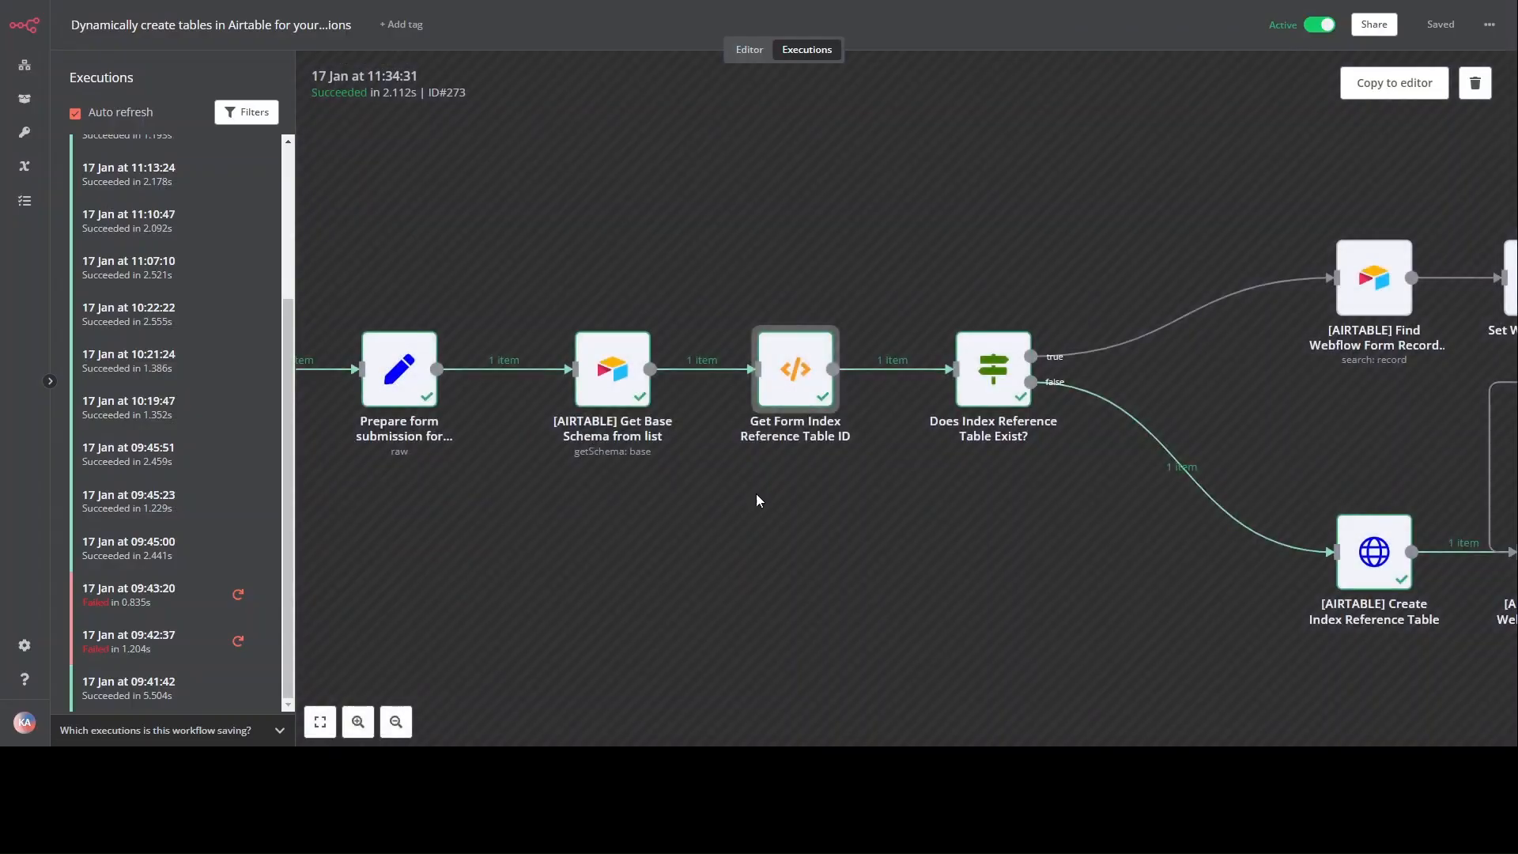
scroll(755, 493, right, 5)
scroll(727, 501, right, 1)
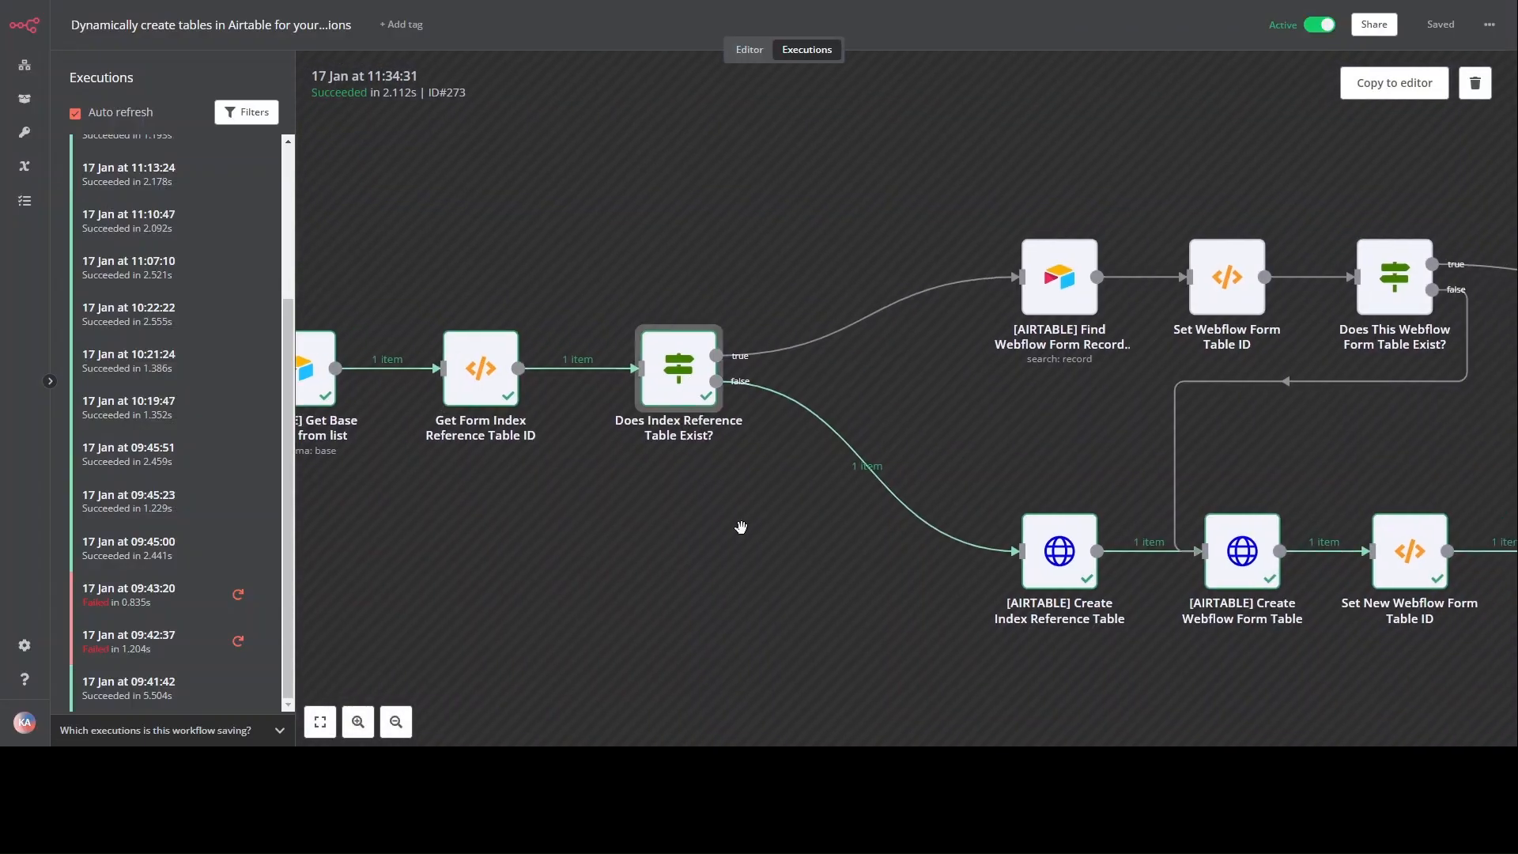
double_click(693, 376)
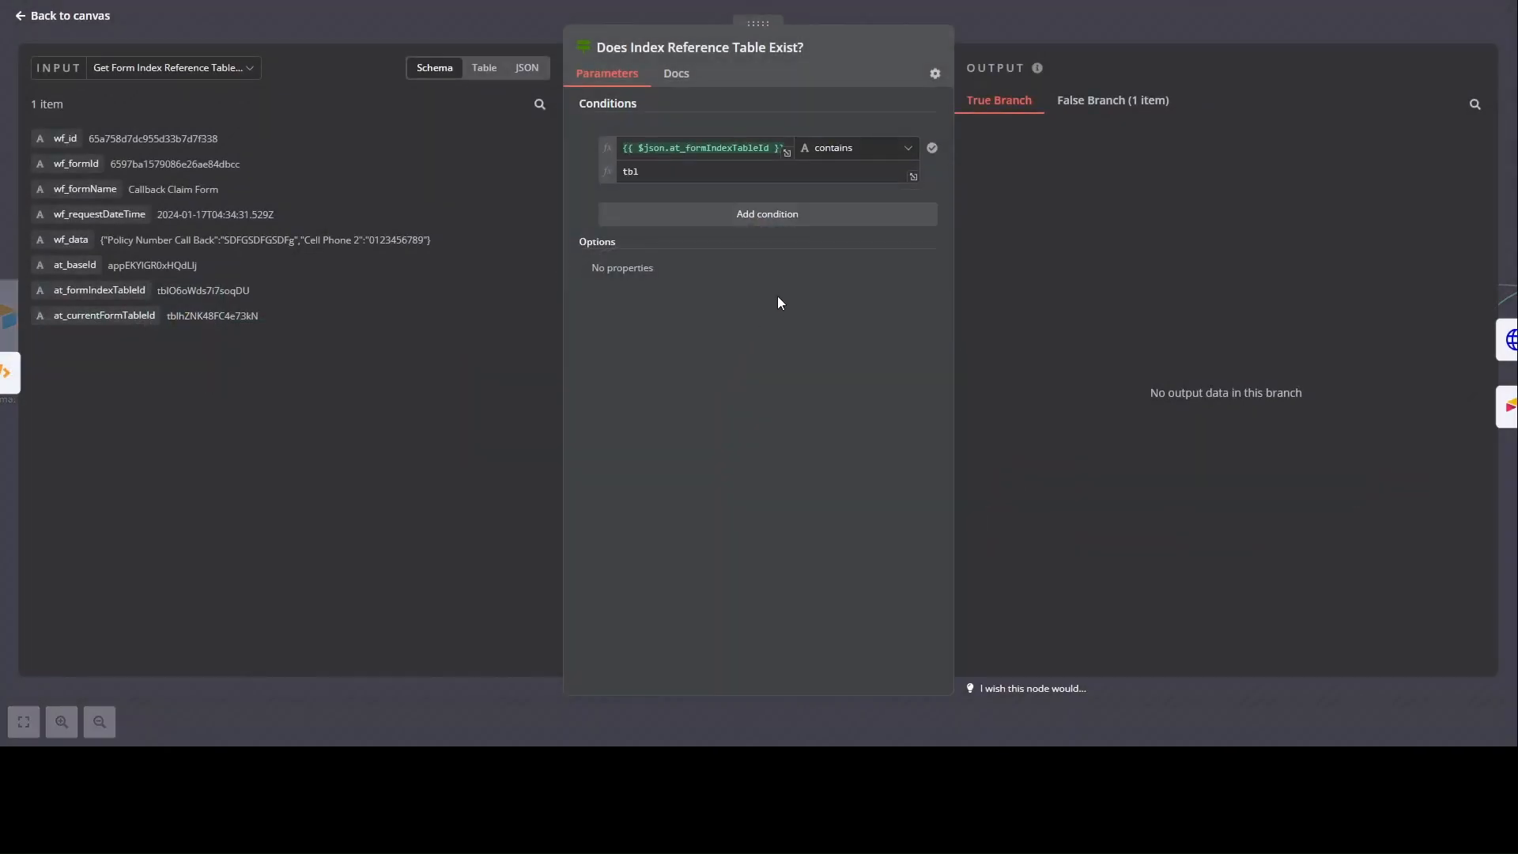
click(1110, 101)
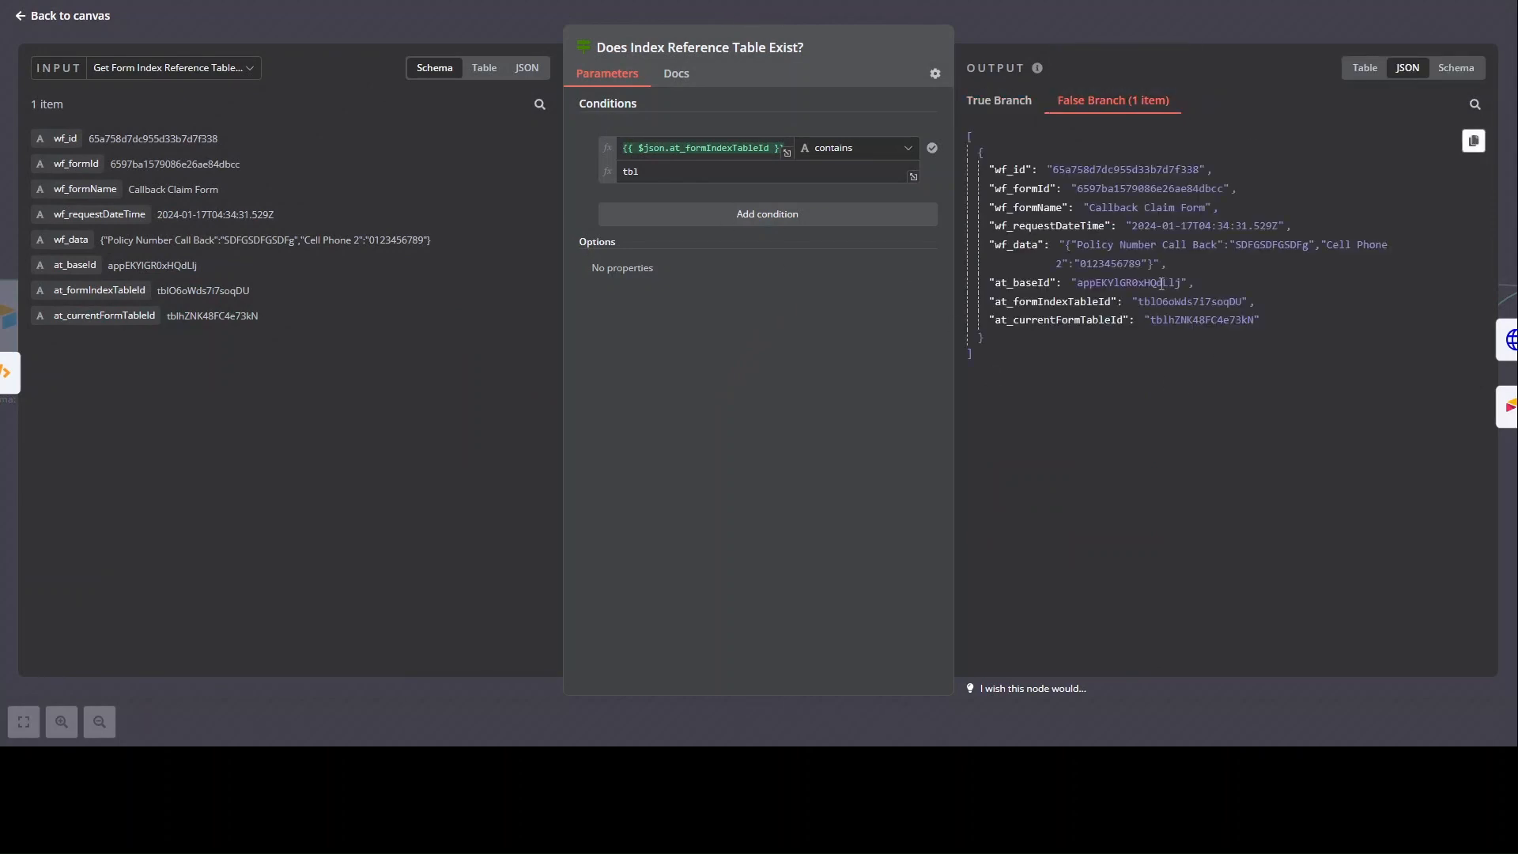
key(Escape)
drag(838, 565, 784, 523)
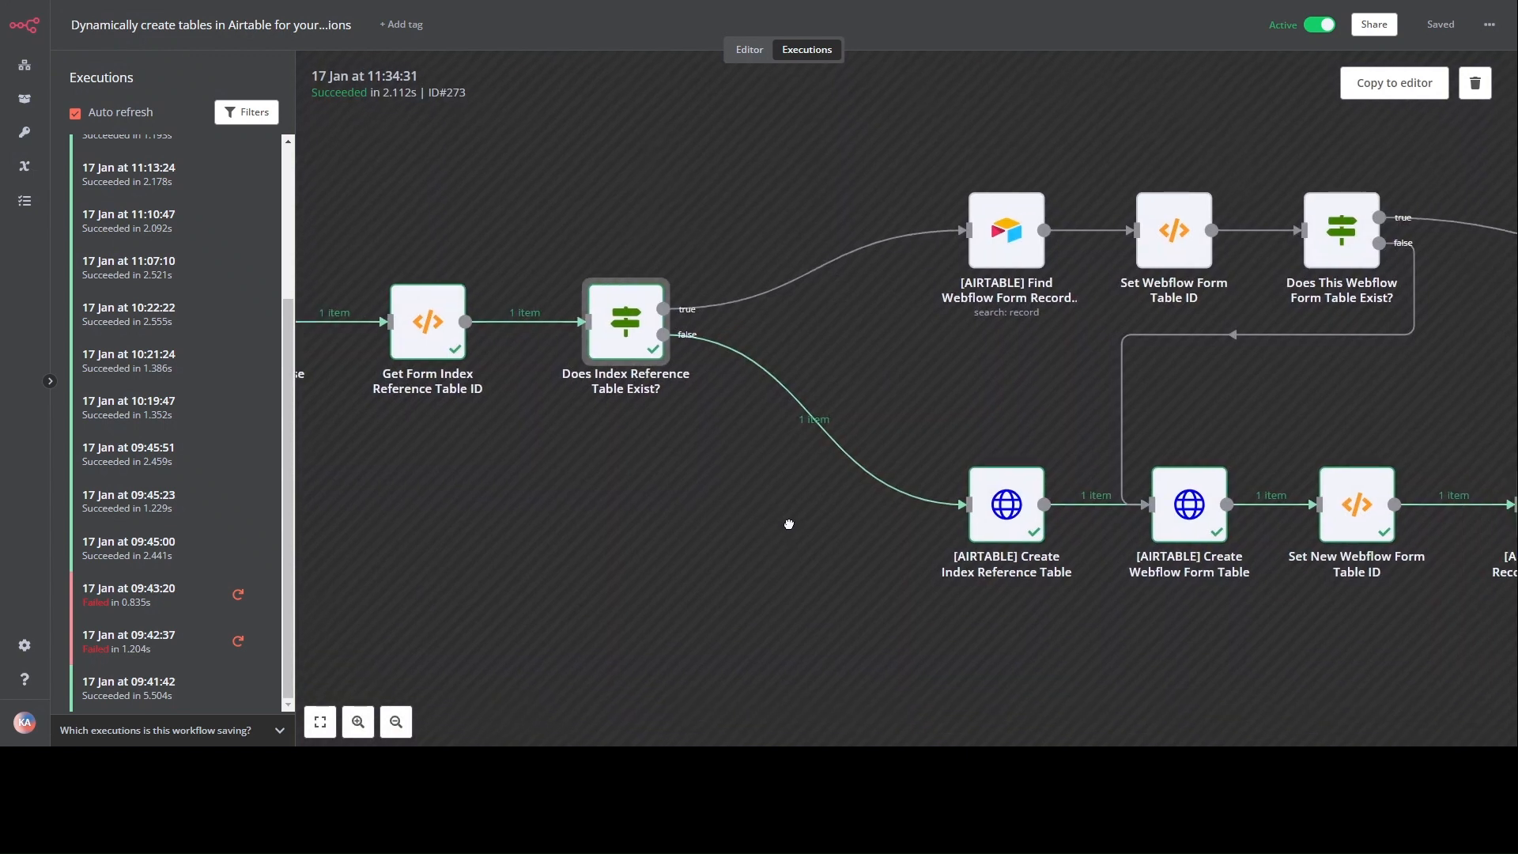
drag(1099, 571, 773, 552)
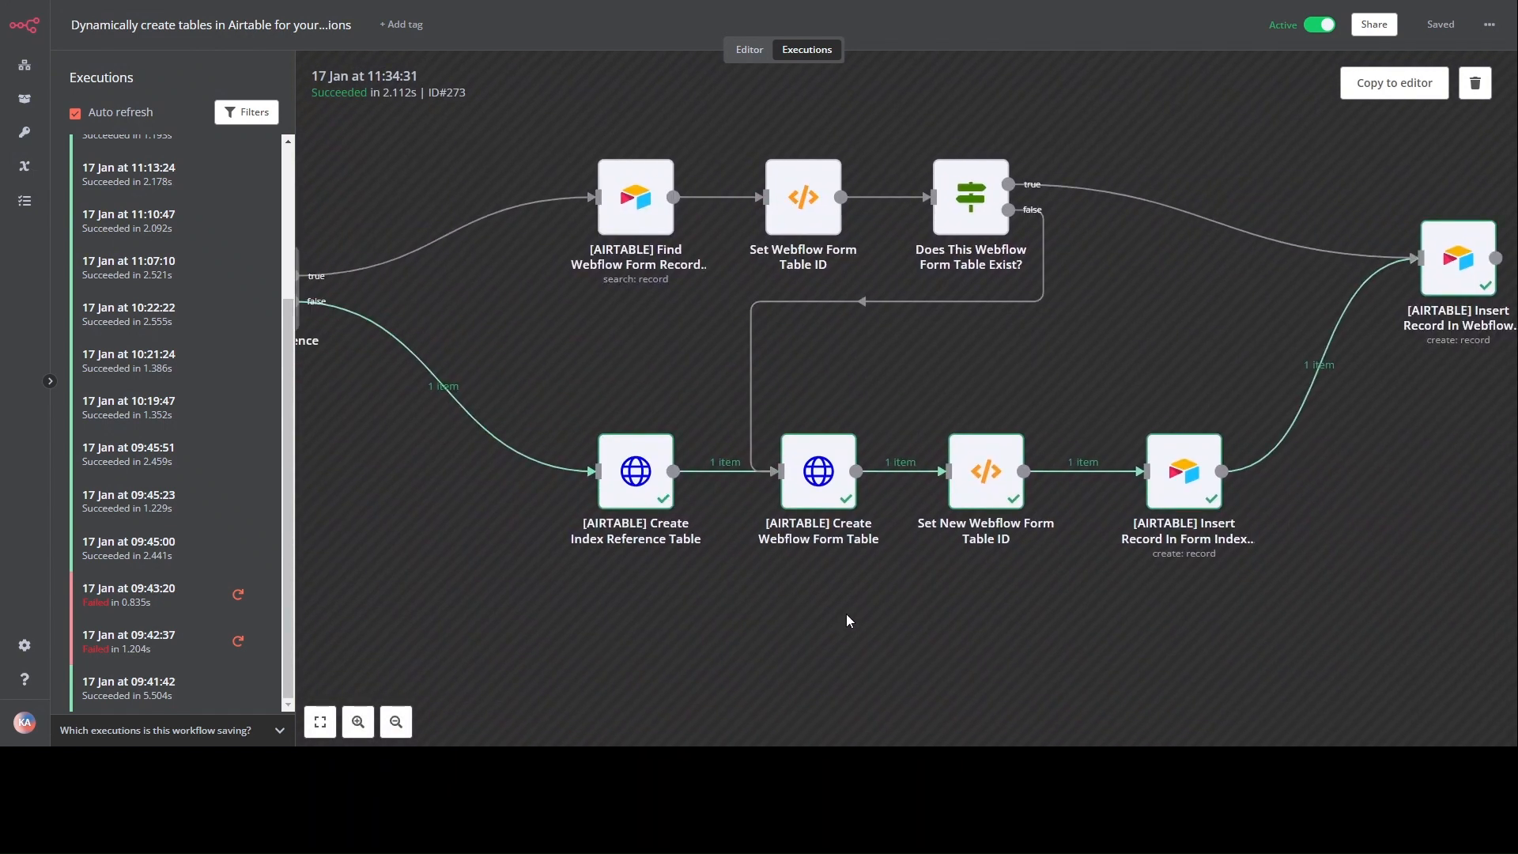
click(647, 472)
double_click(646, 473)
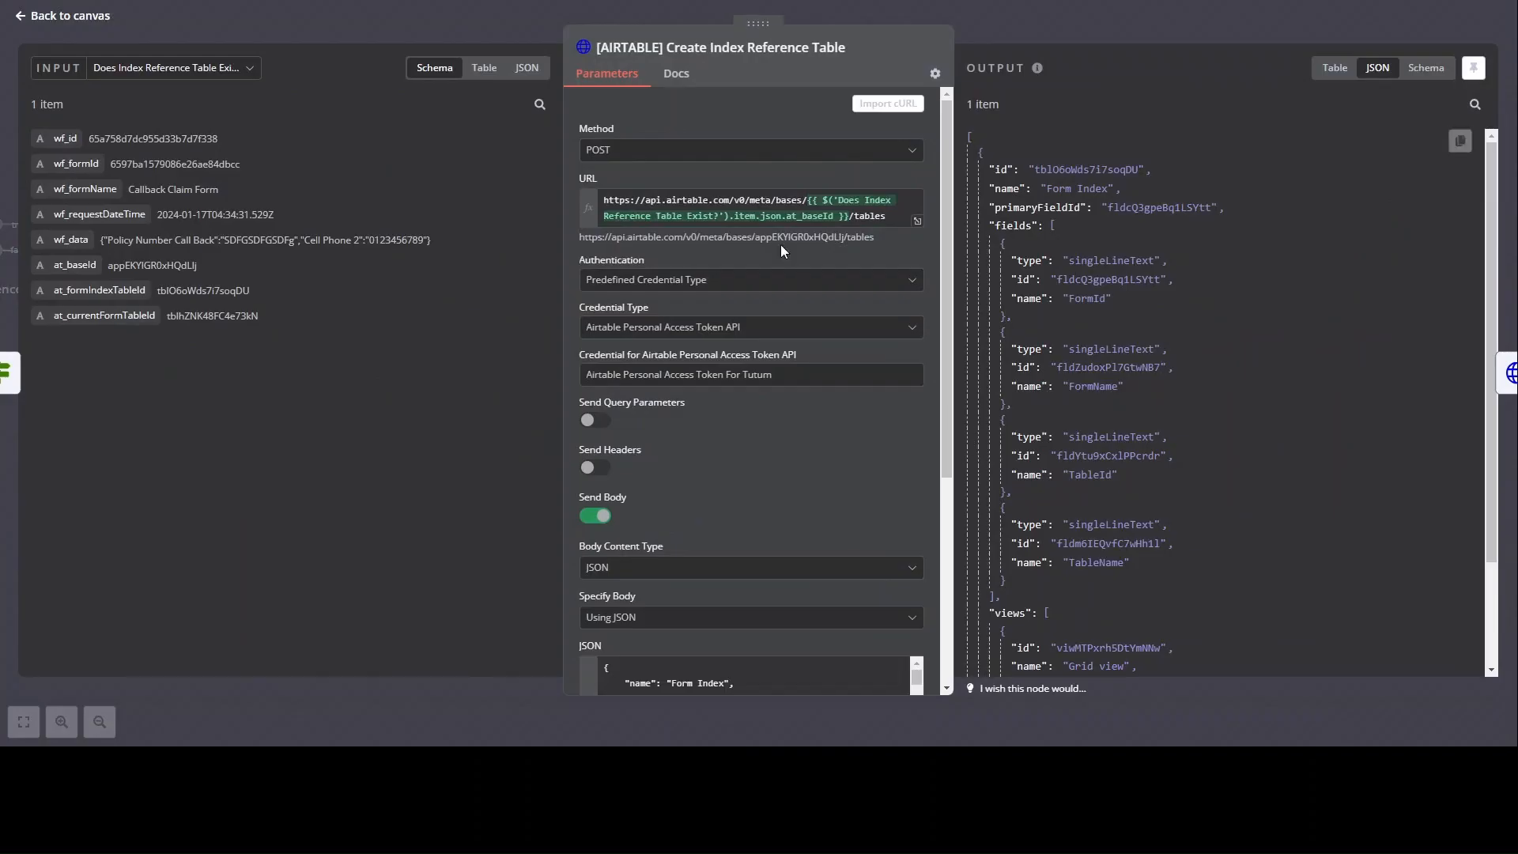
scroll(751, 208, down, 1)
scroll(766, 205, up, 1)
scroll(847, 359, down, 3)
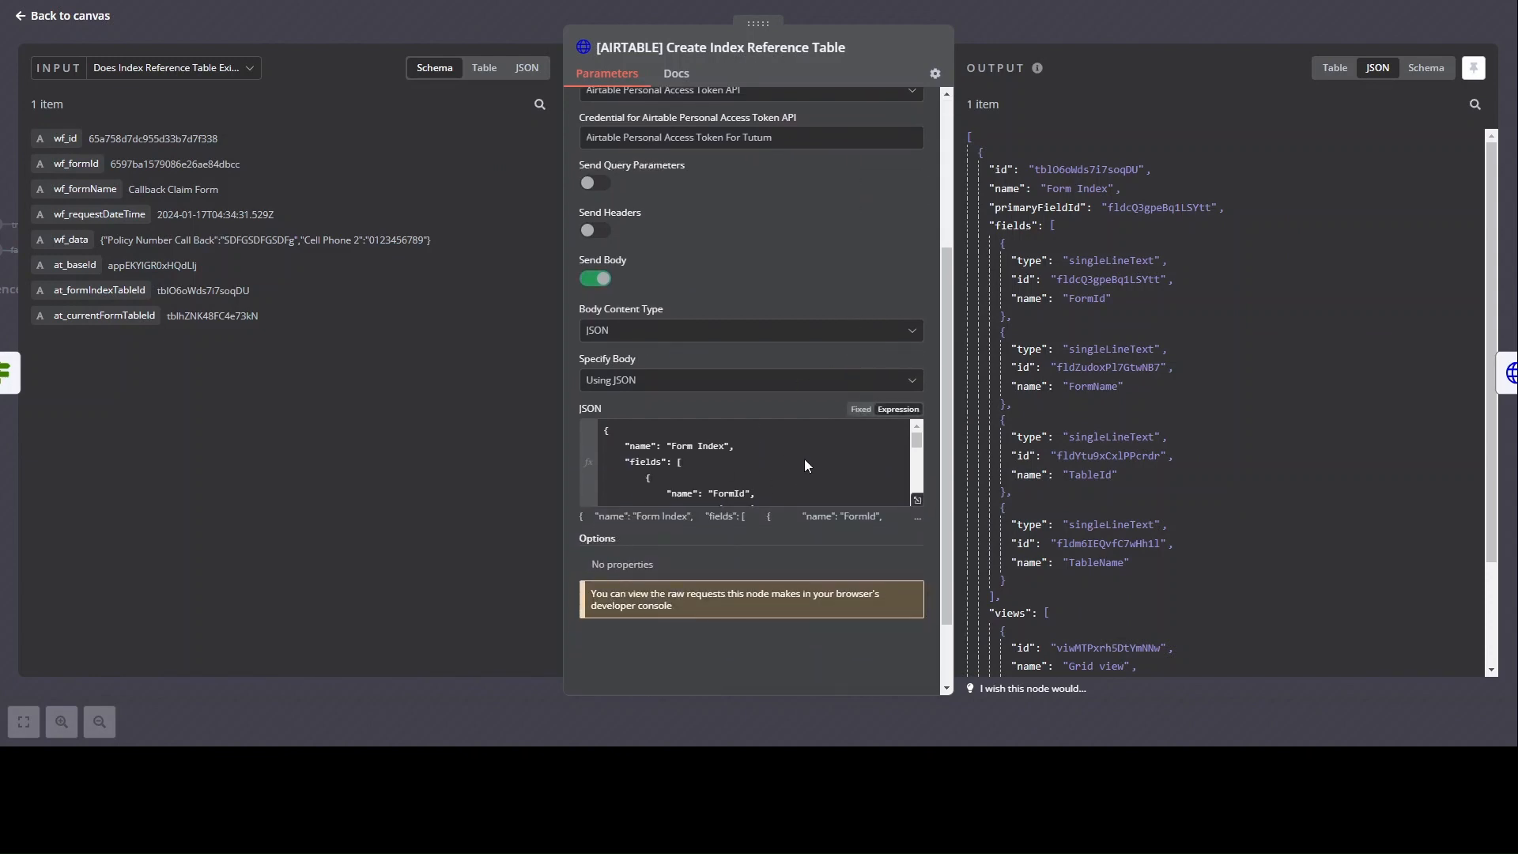
scroll(818, 442, up, 3)
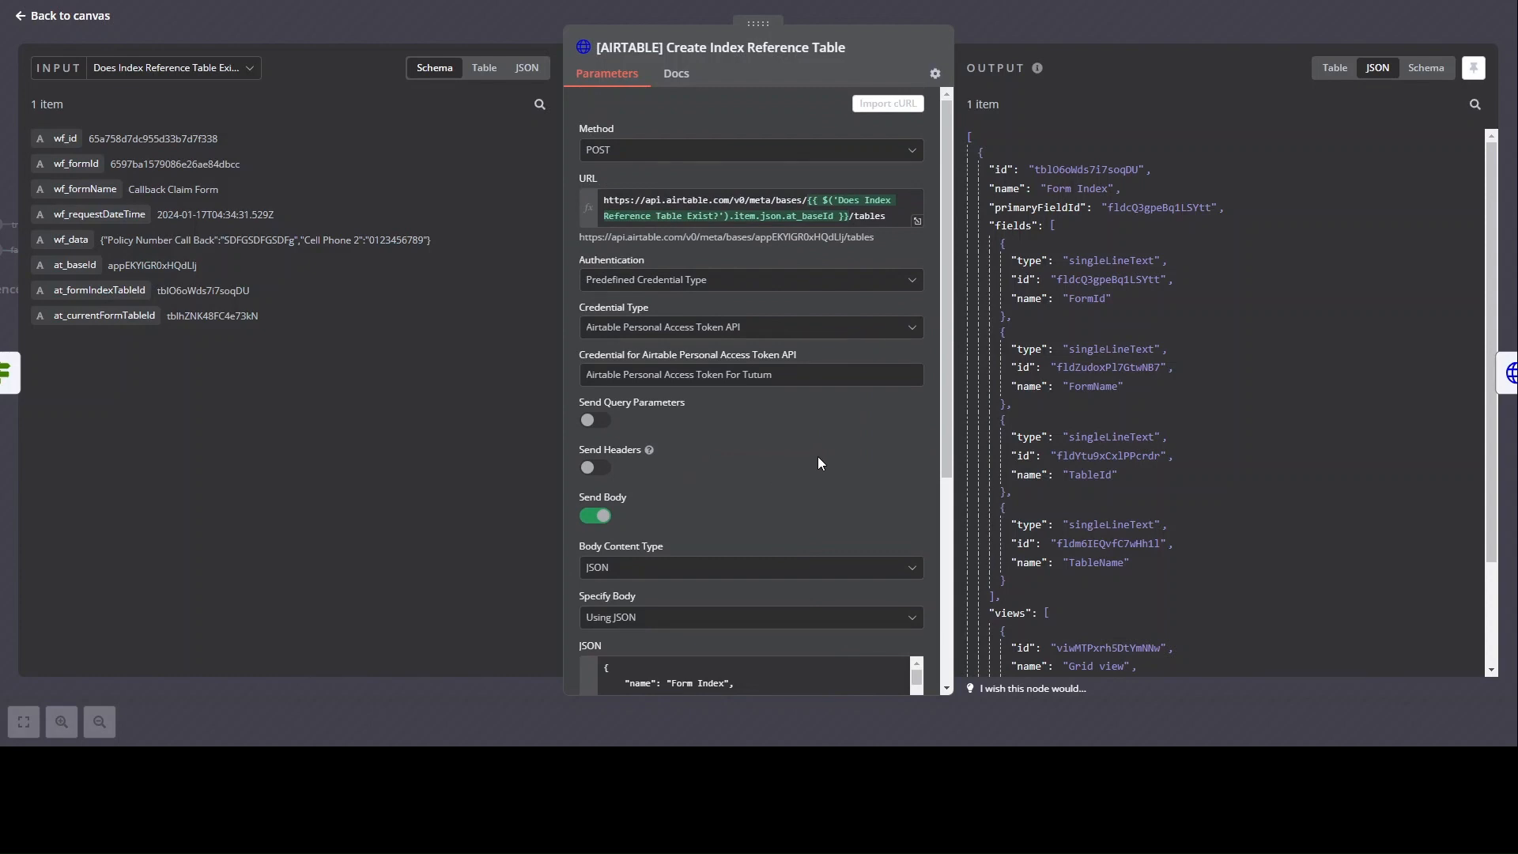
key(Escape)
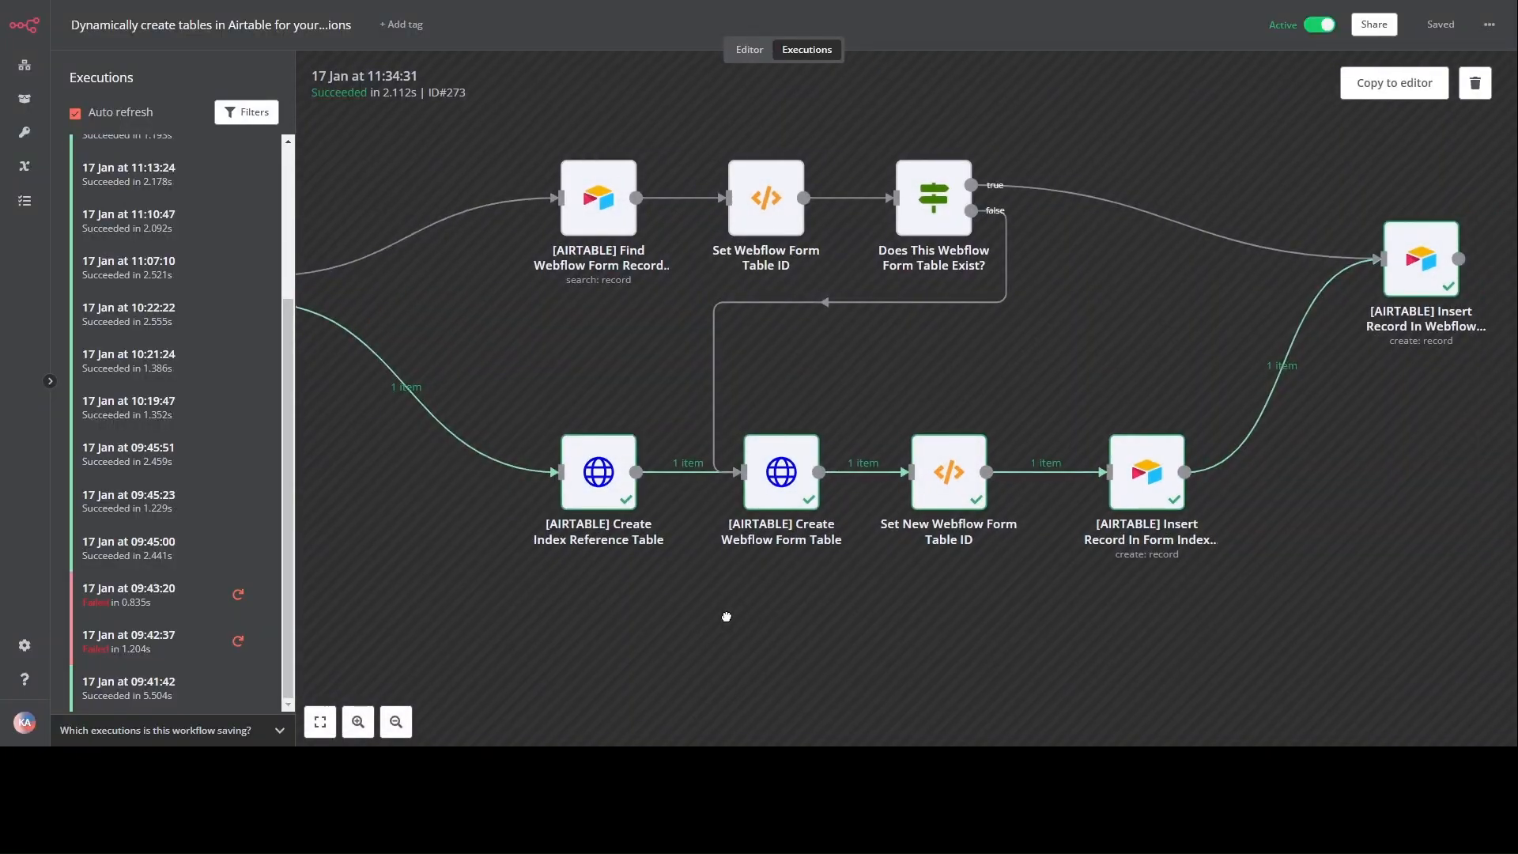
double_click(696, 488)
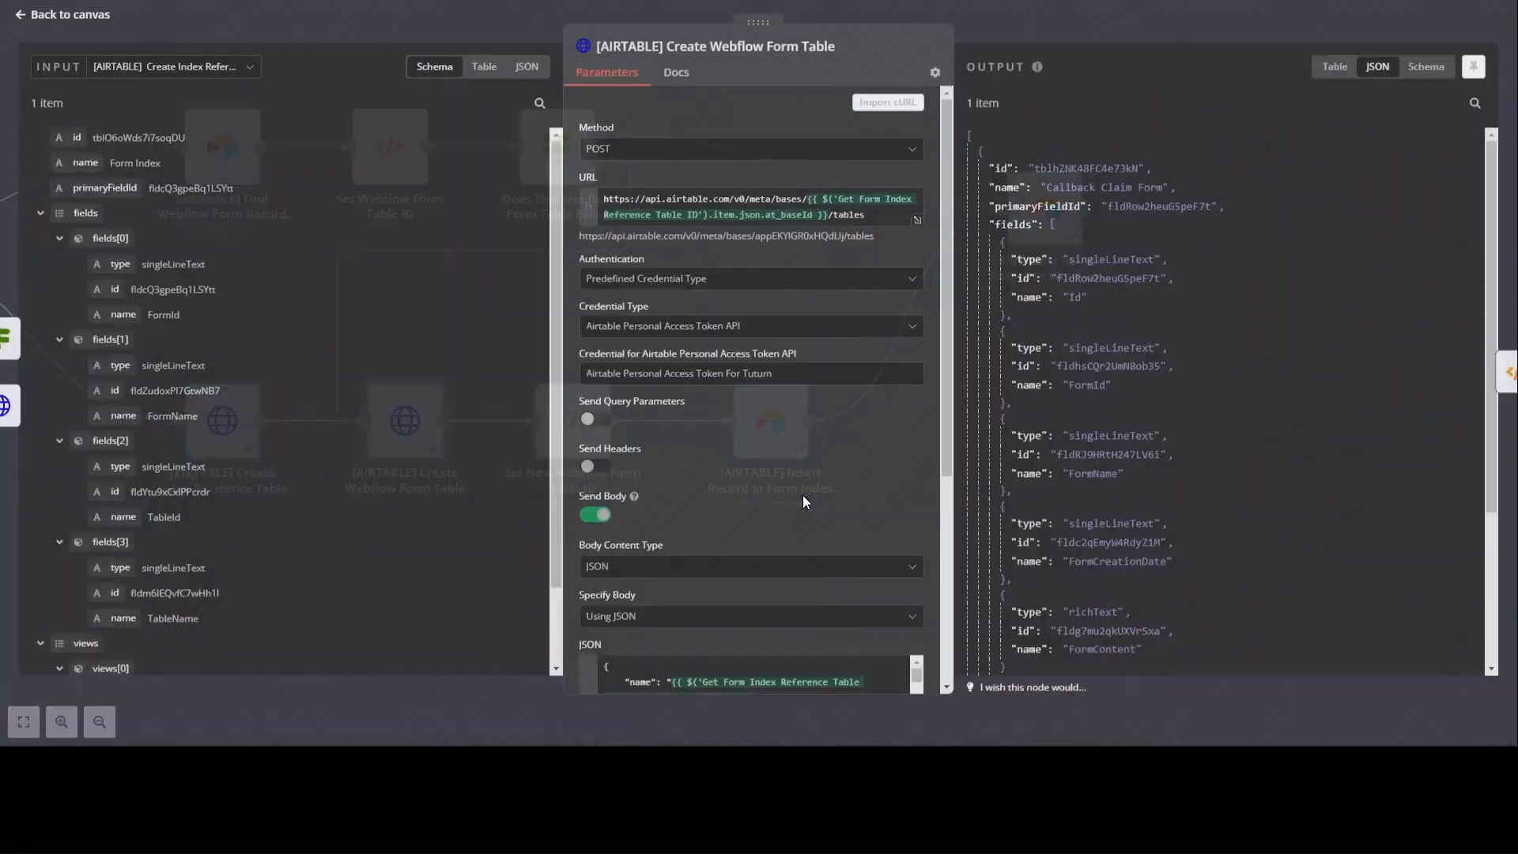
scroll(804, 495, down, 2)
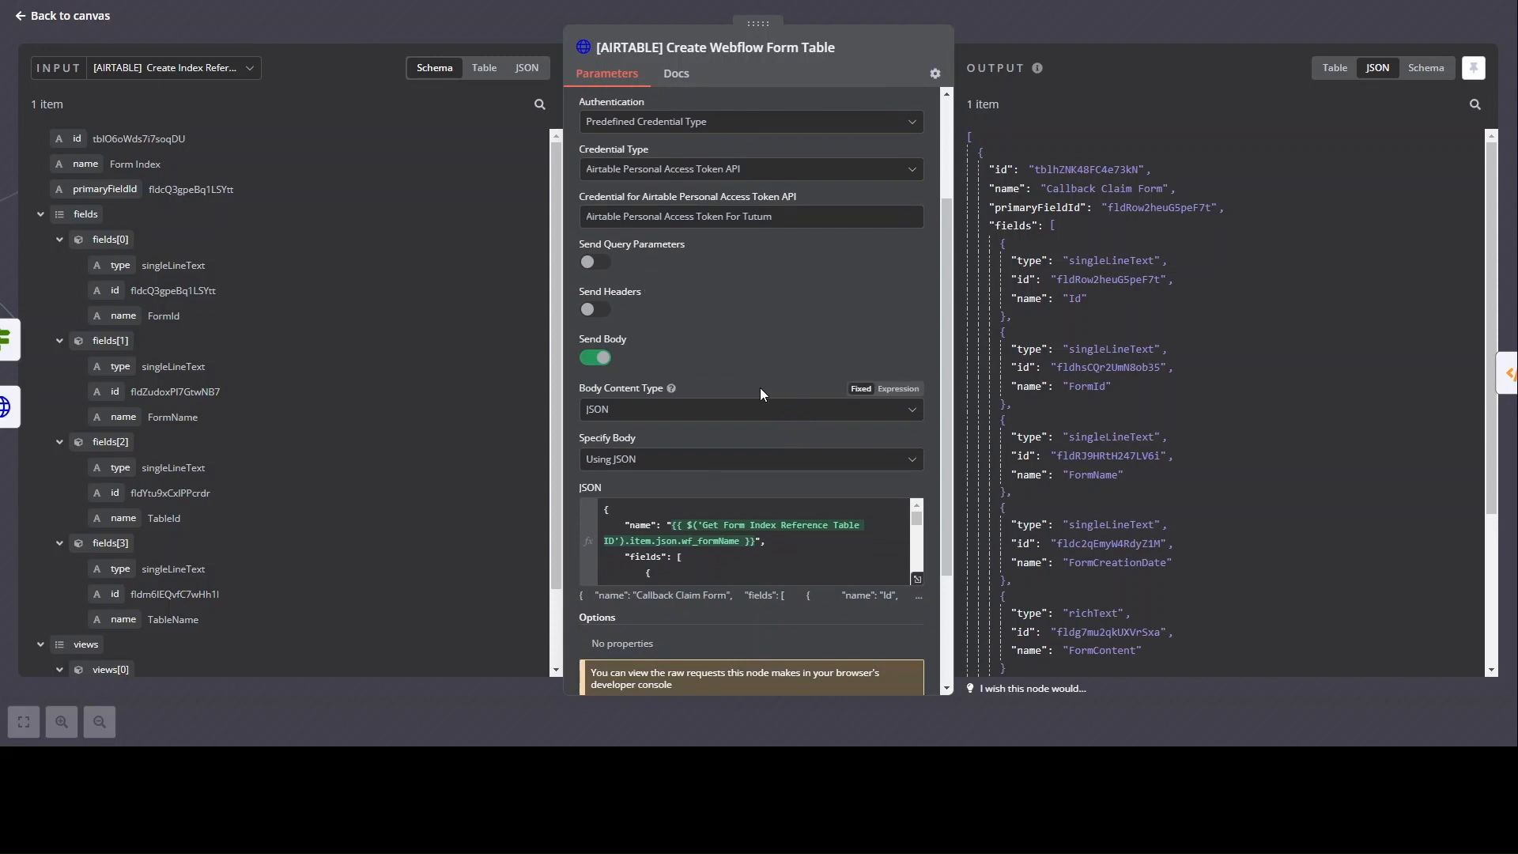
key(Escape)
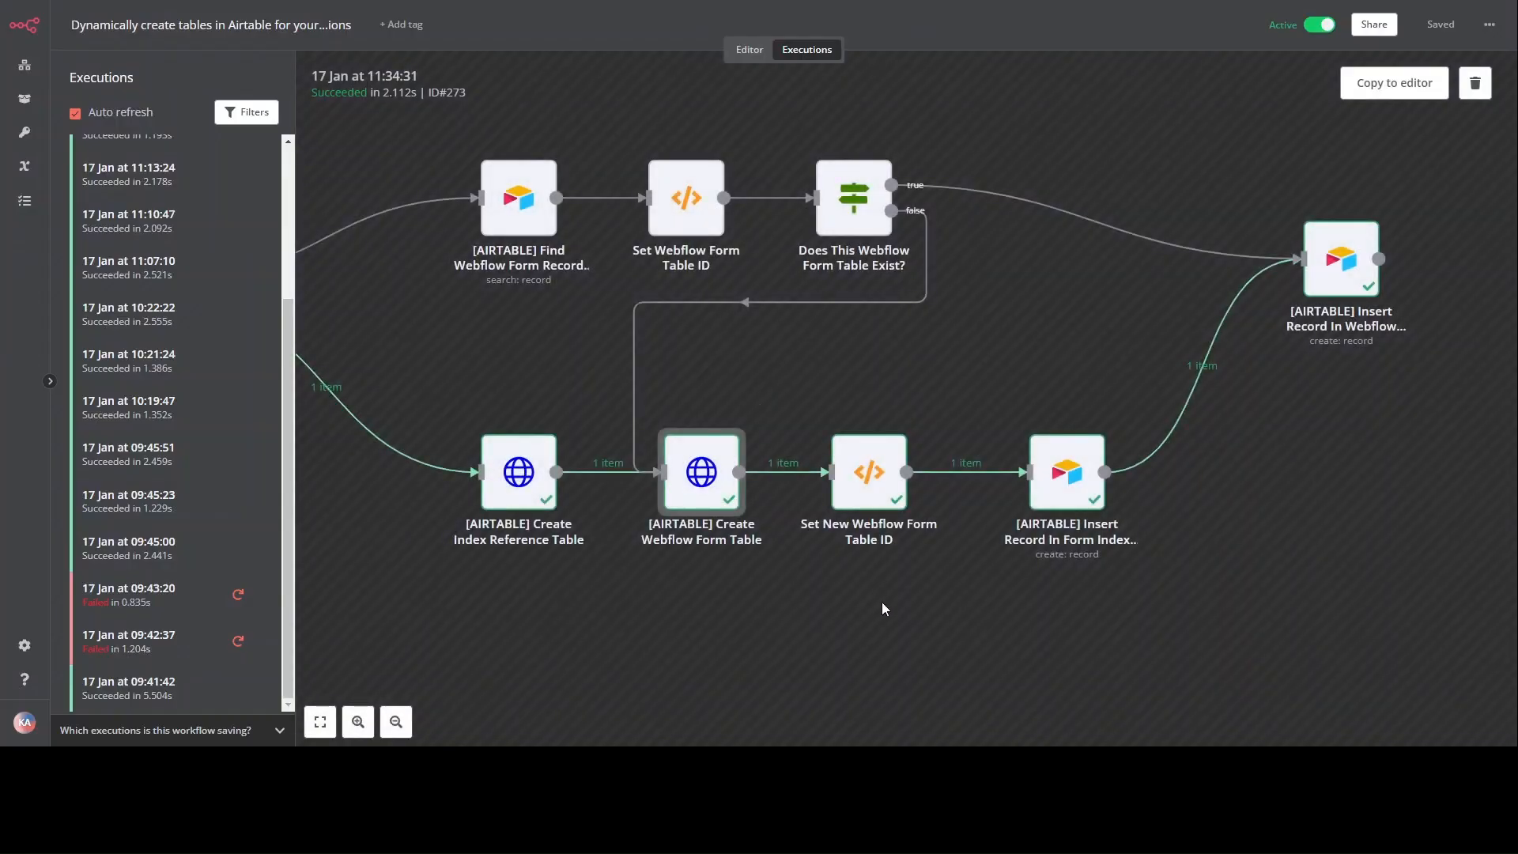
double_click(743, 423)
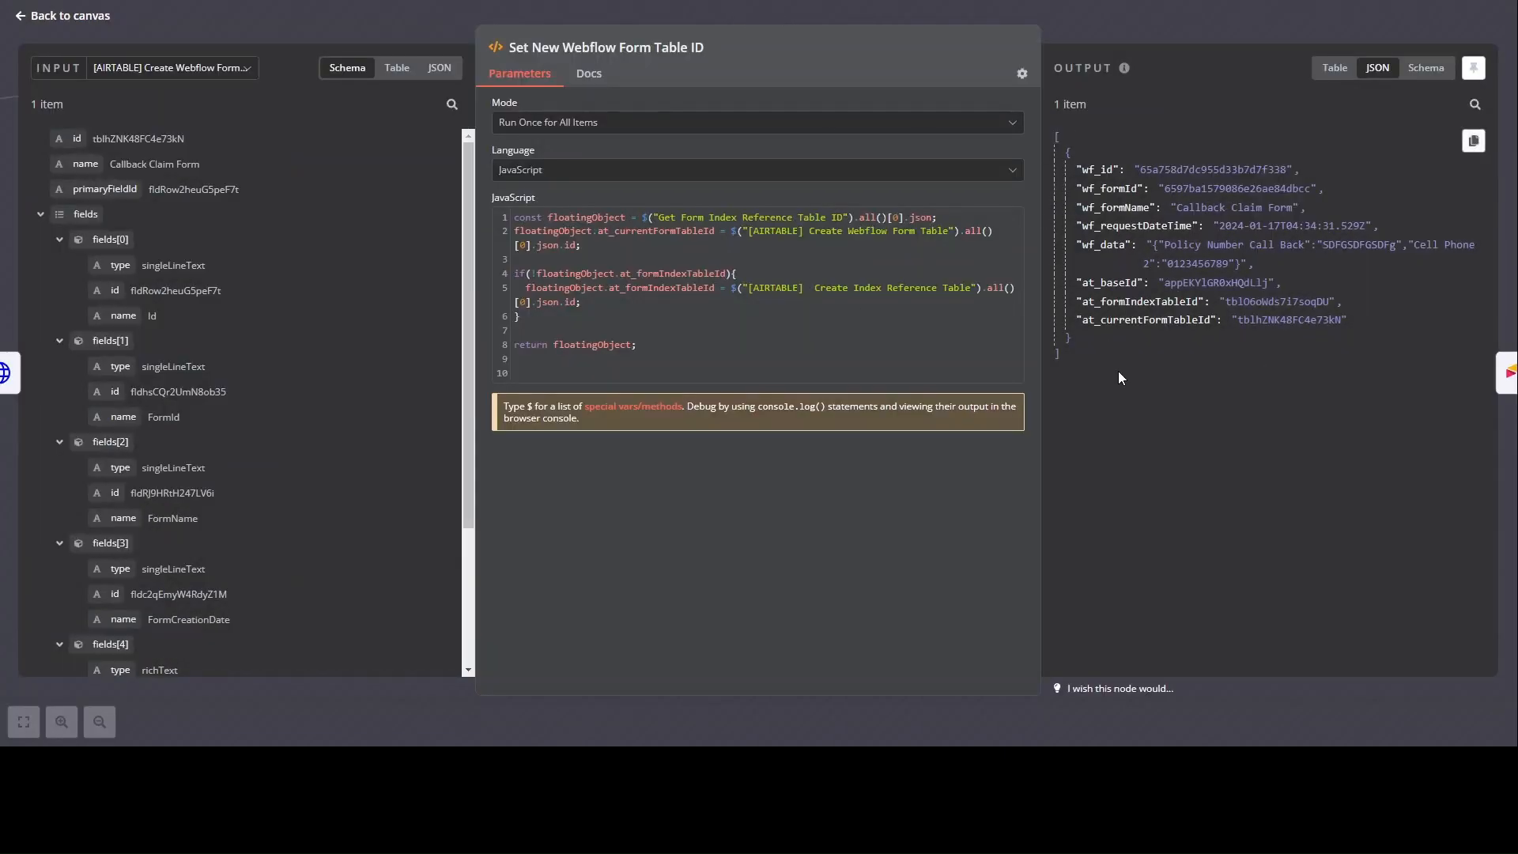
key(Escape)
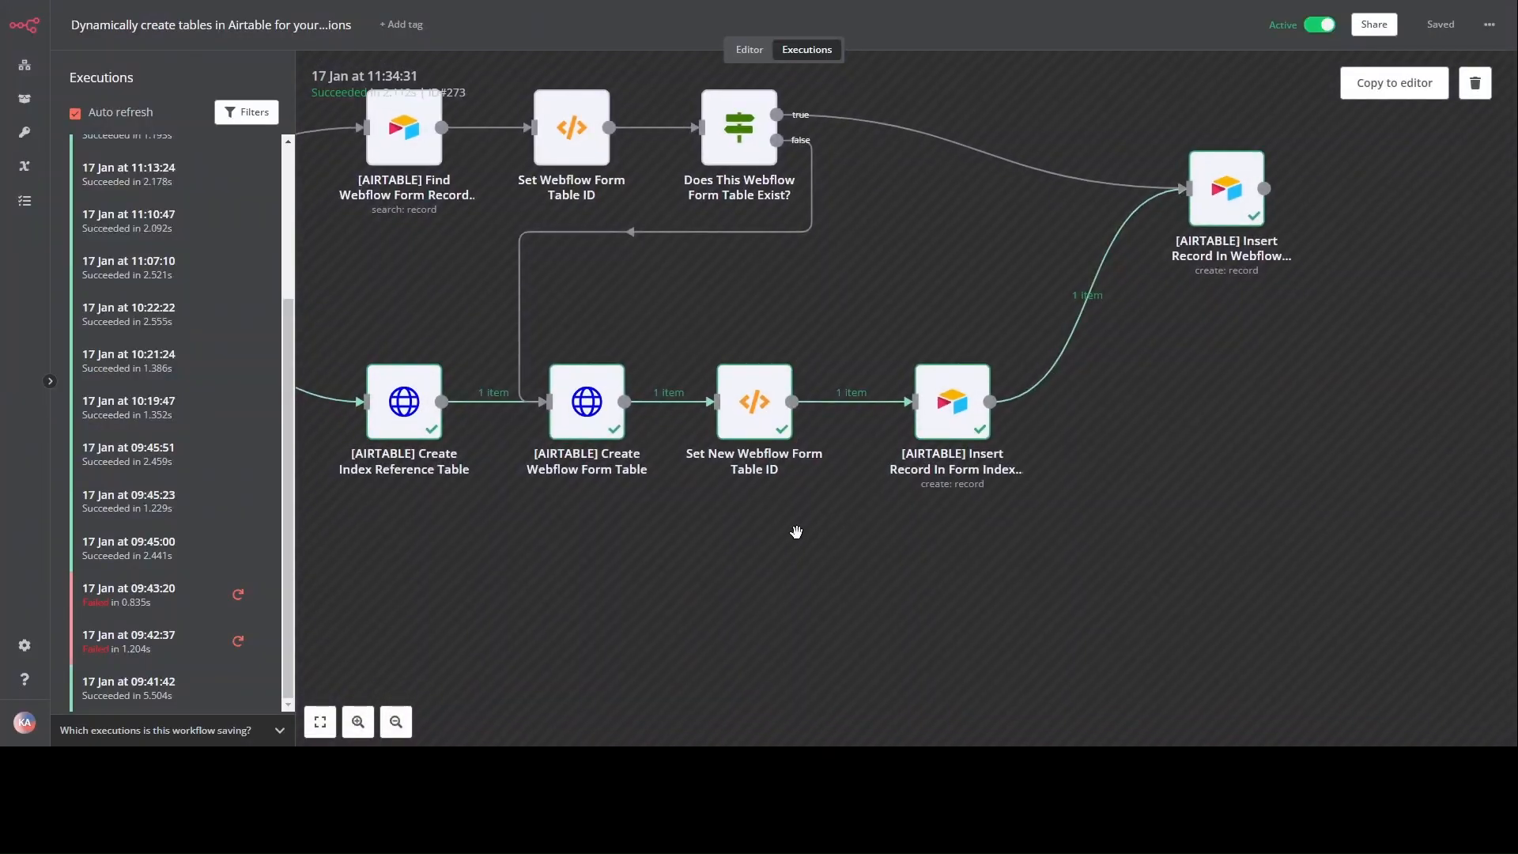
Step: Inspect the Insert Record In Form Index Reference Table node, then switch to Airtable's Form Index table
click(951, 415)
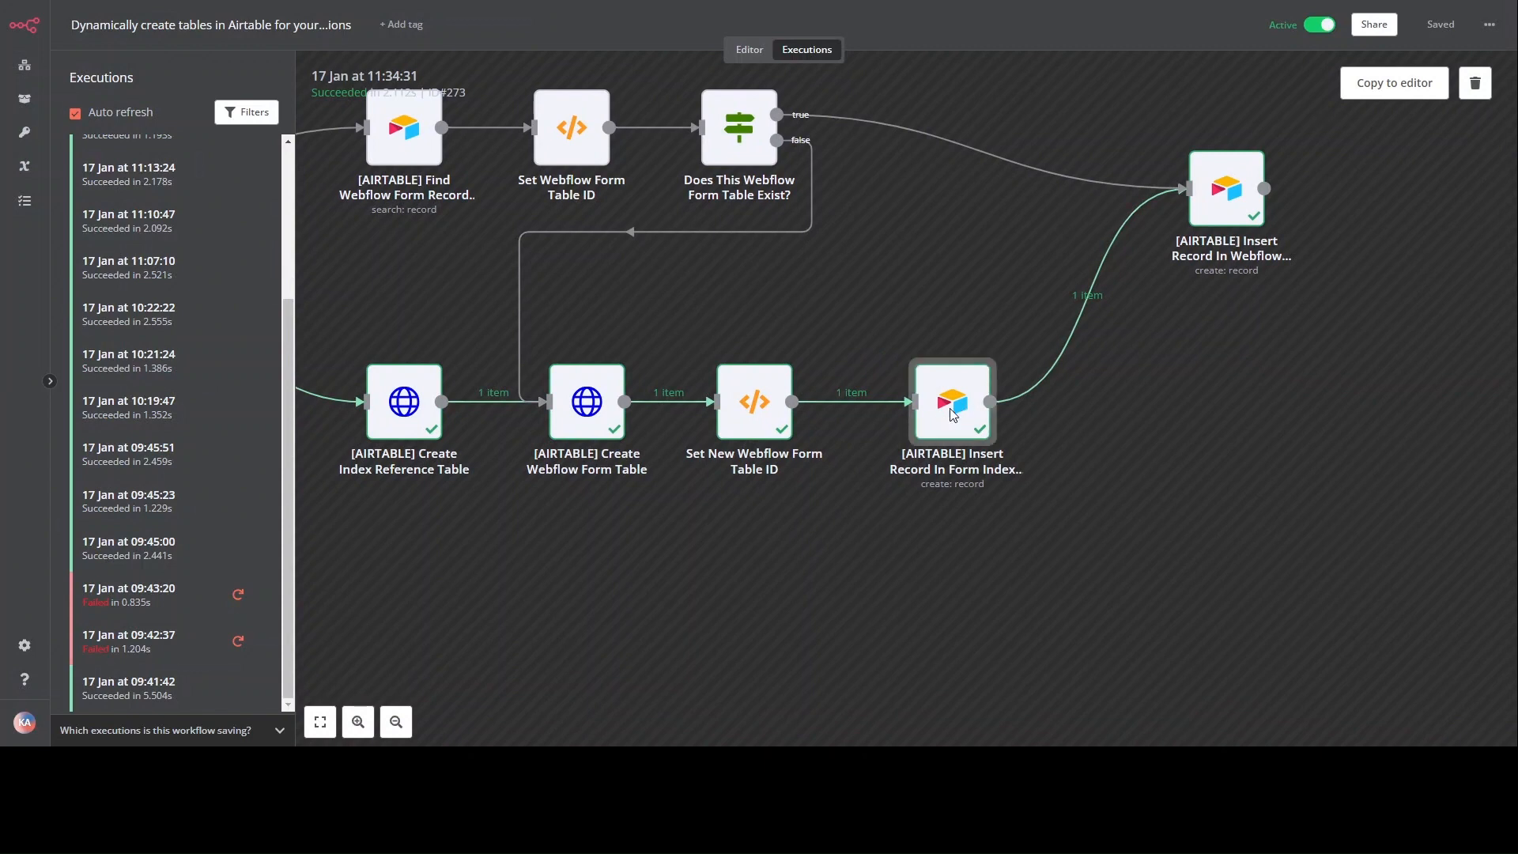
double_click(951, 415)
scroll(748, 523, down, 3)
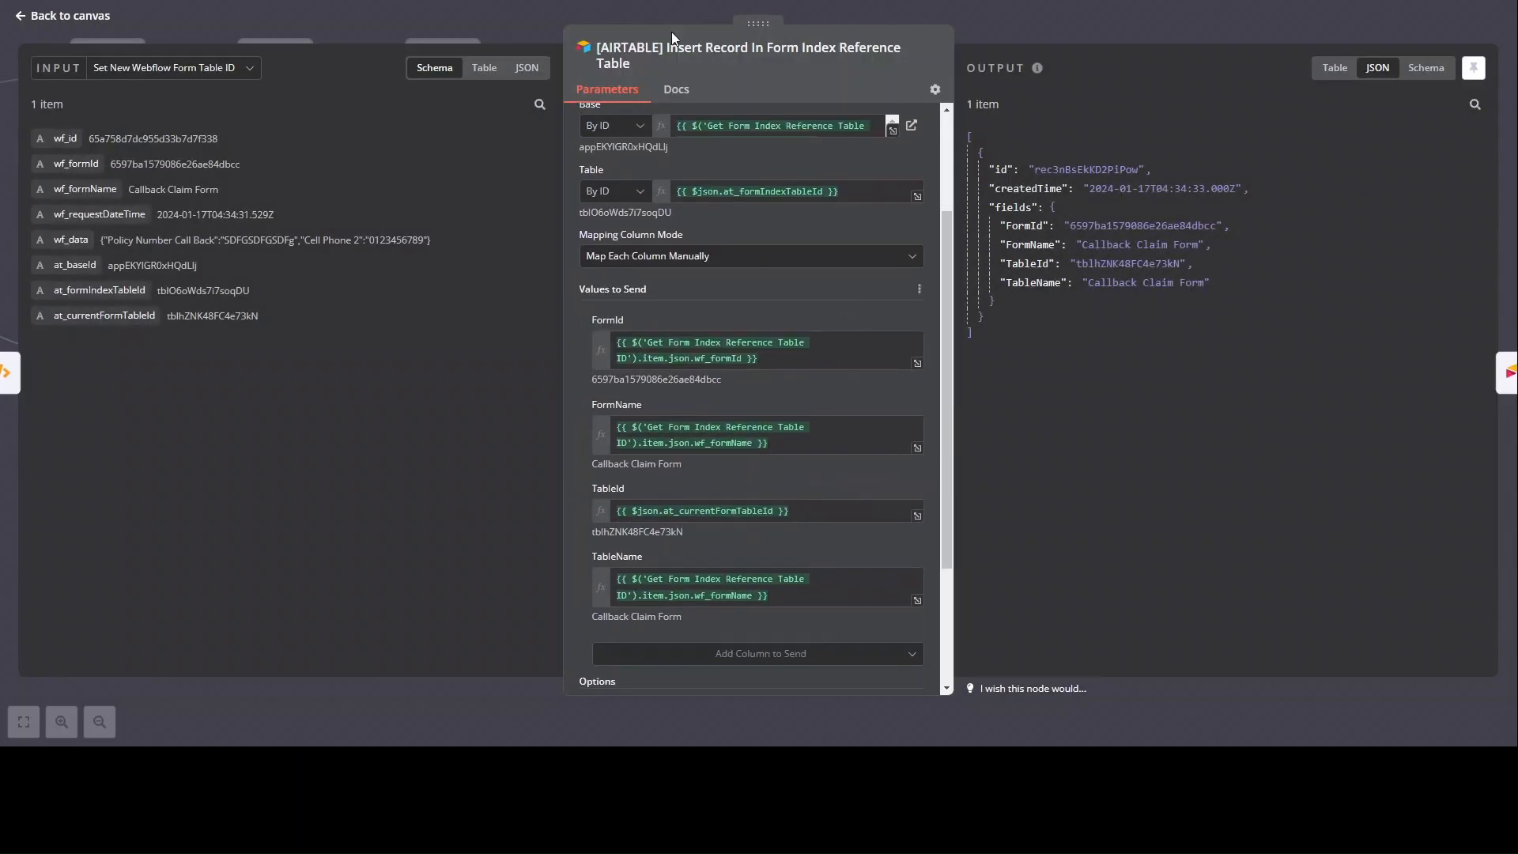
key(Escape)
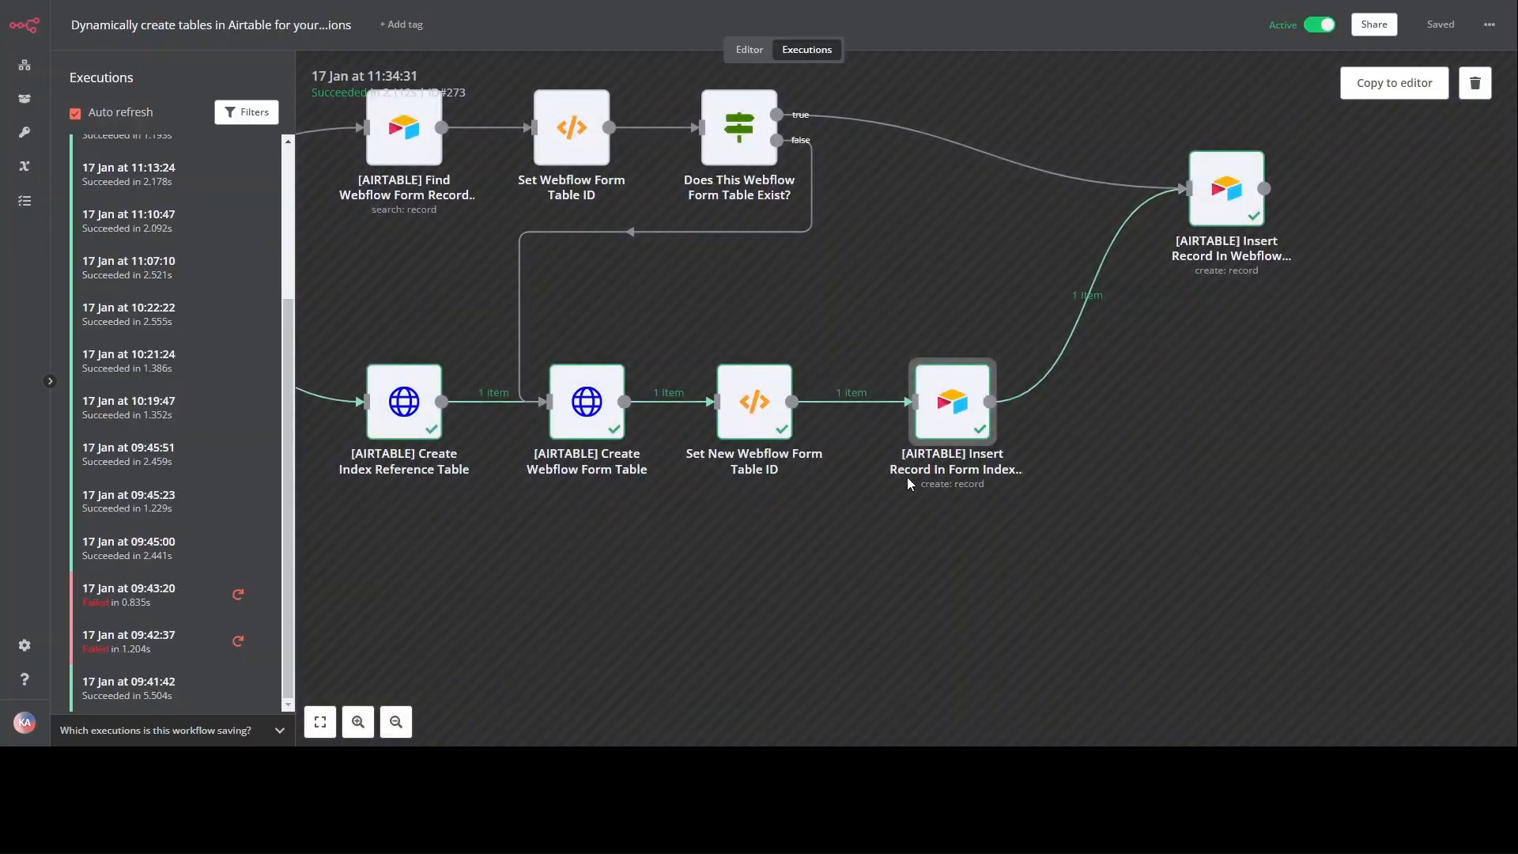
click(587, 401)
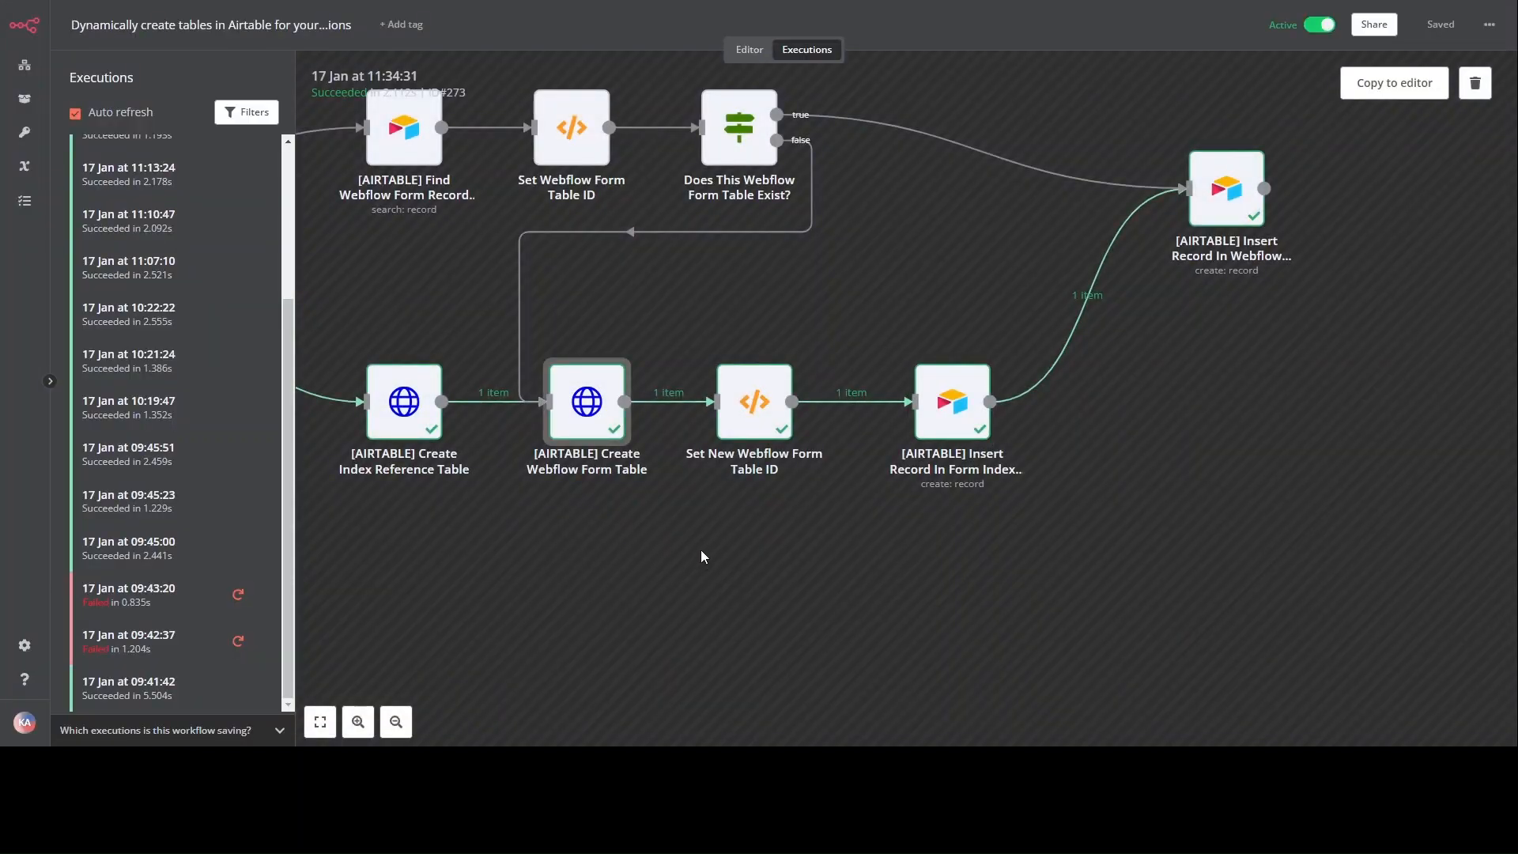
key(alt+Tab)
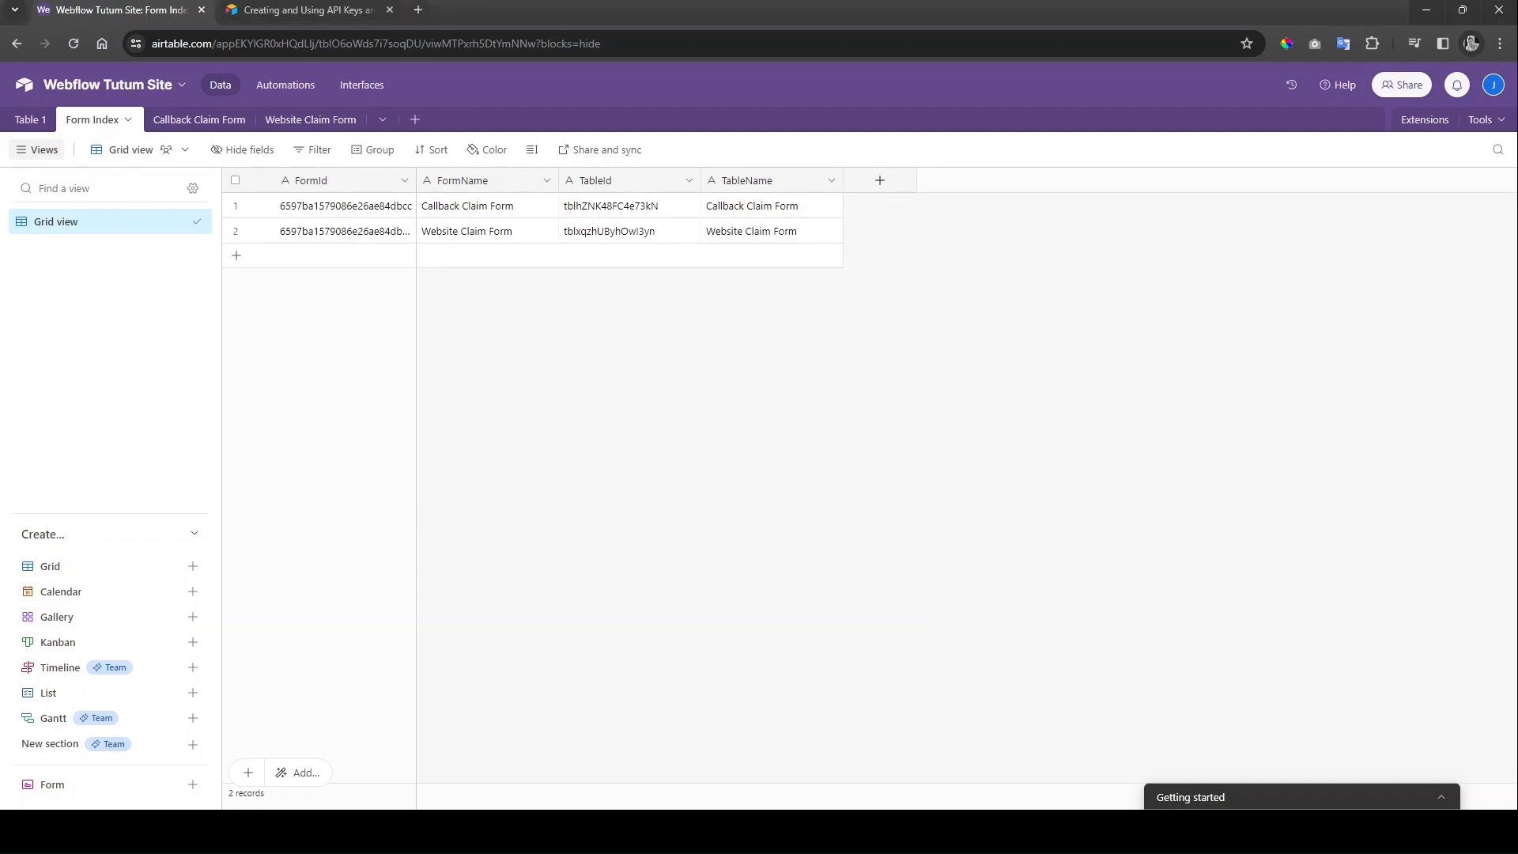
Step: Compare the n8n run with Airtable's Callback Claim Form table, ending back on the 11:34:31 canvas
key(alt+Tab)
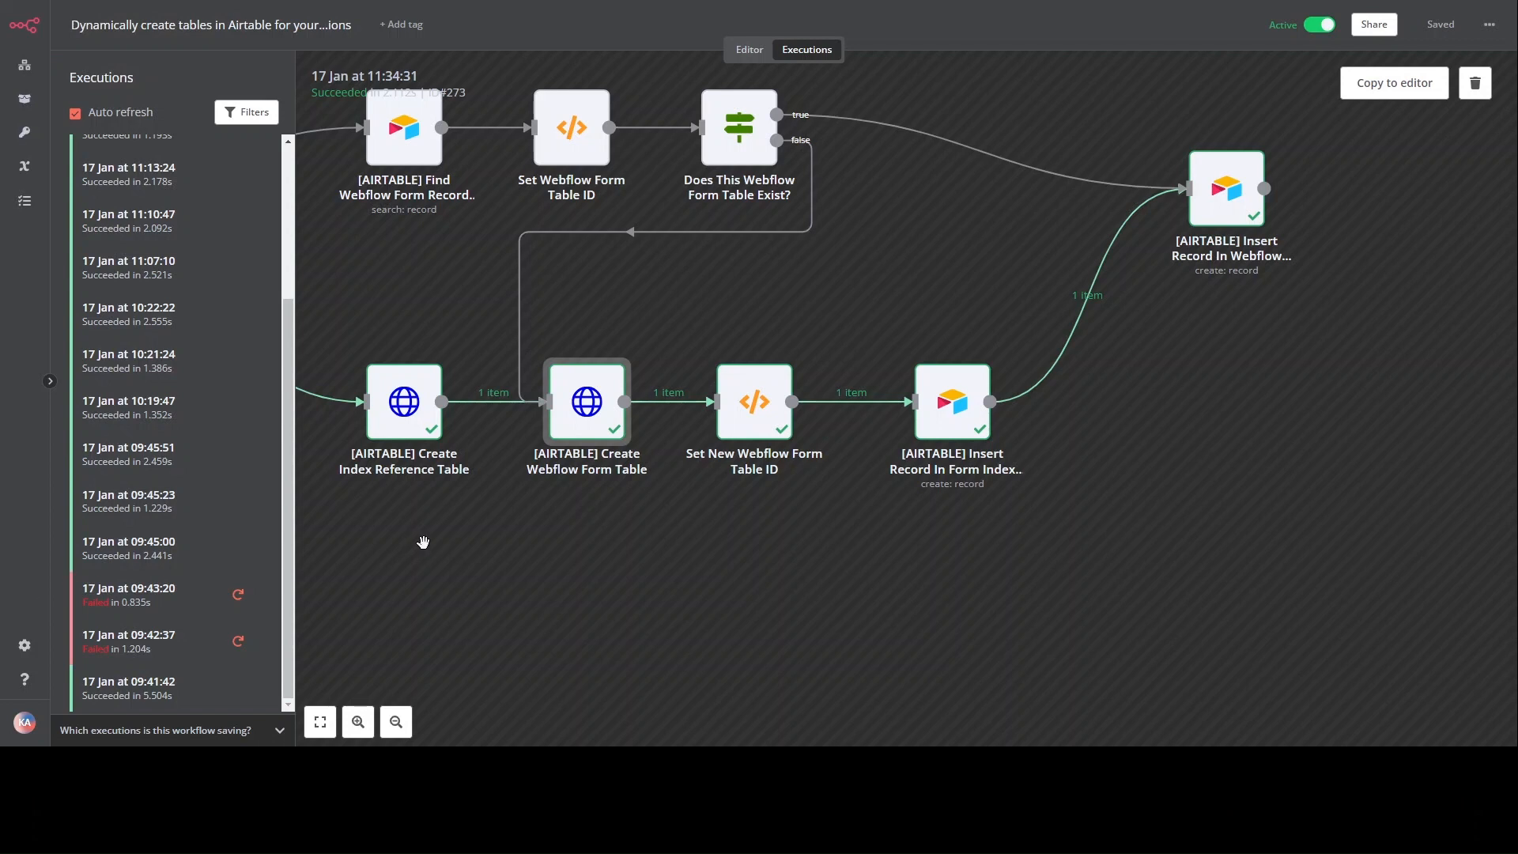
scroll(390, 549, left, 5)
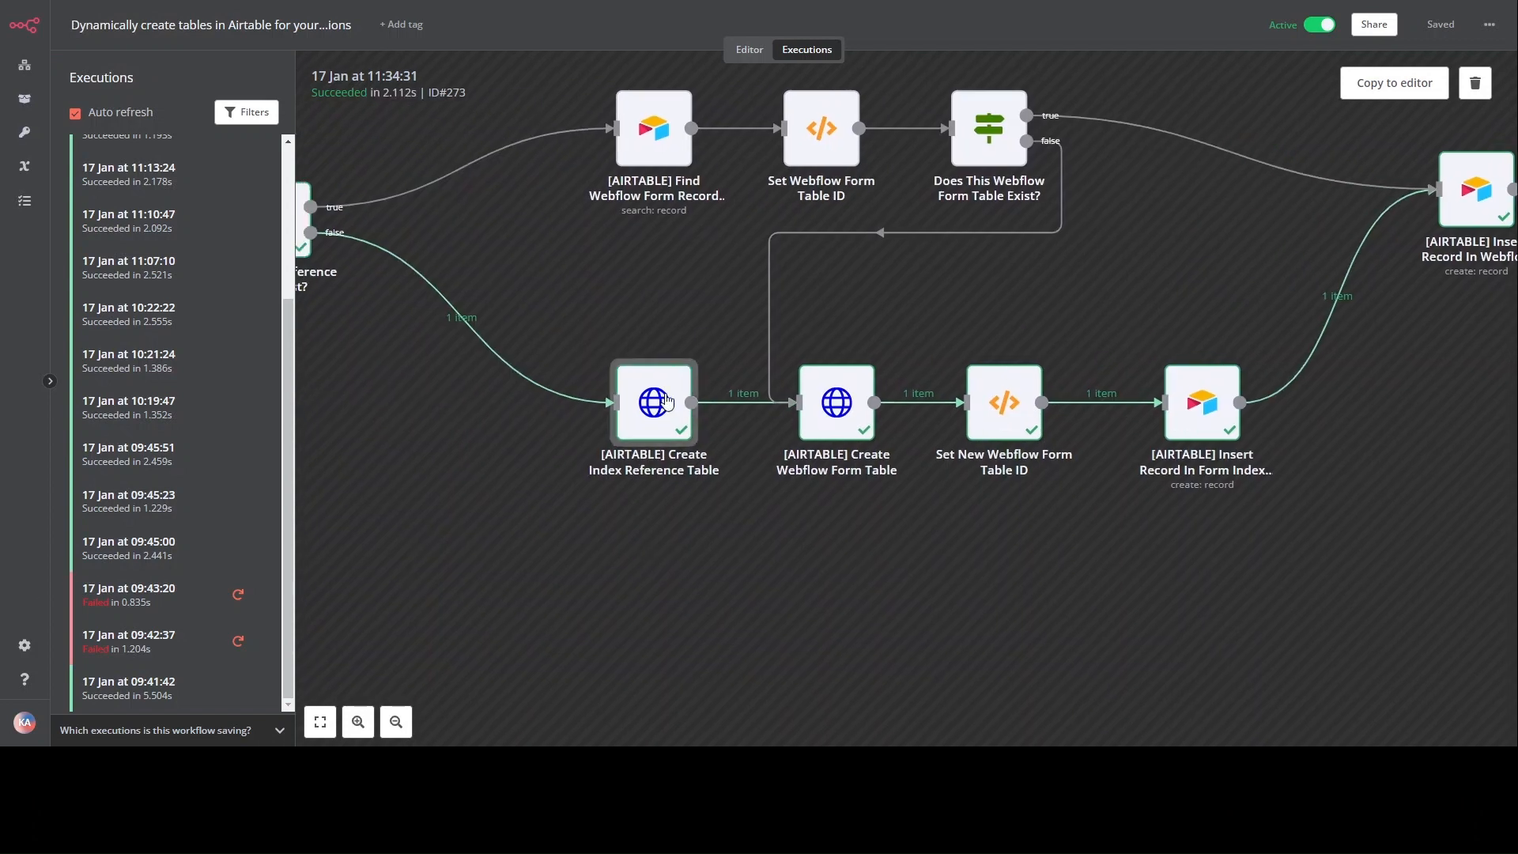
key(alt+Tab)
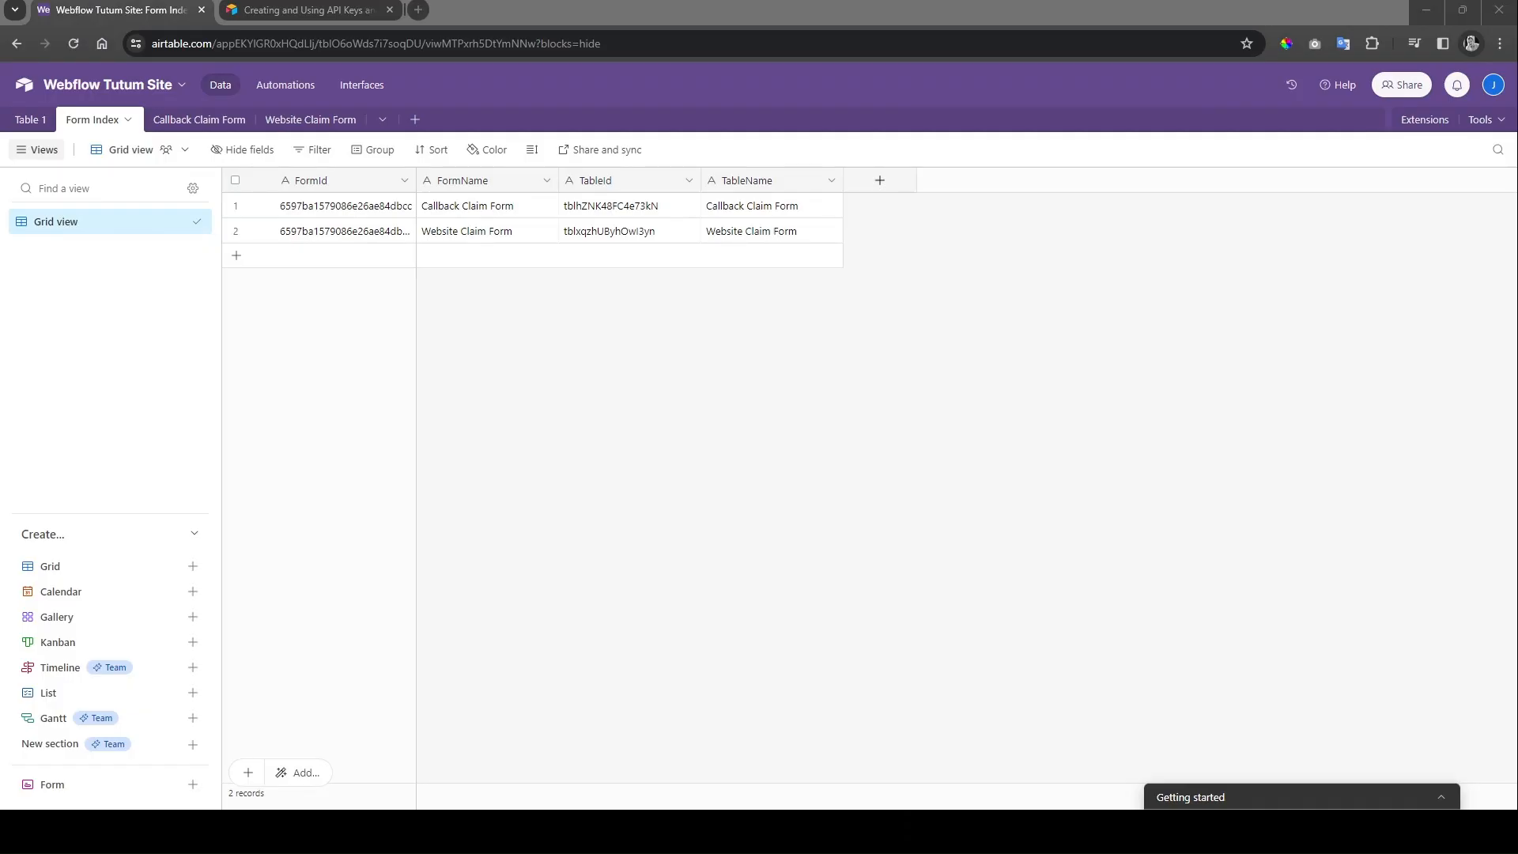
click(198, 120)
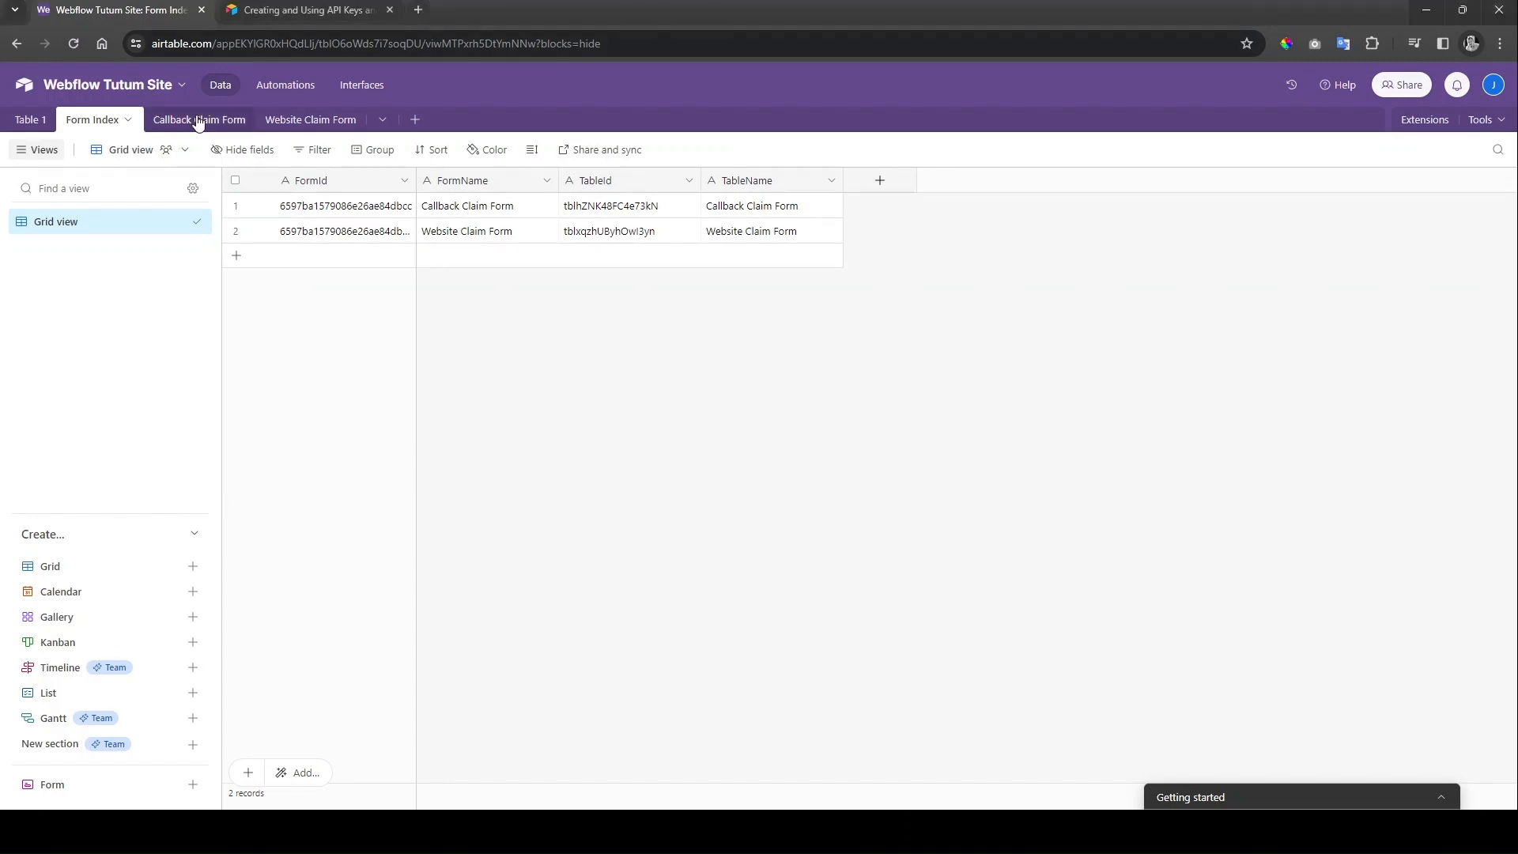
key(alt+Tab)
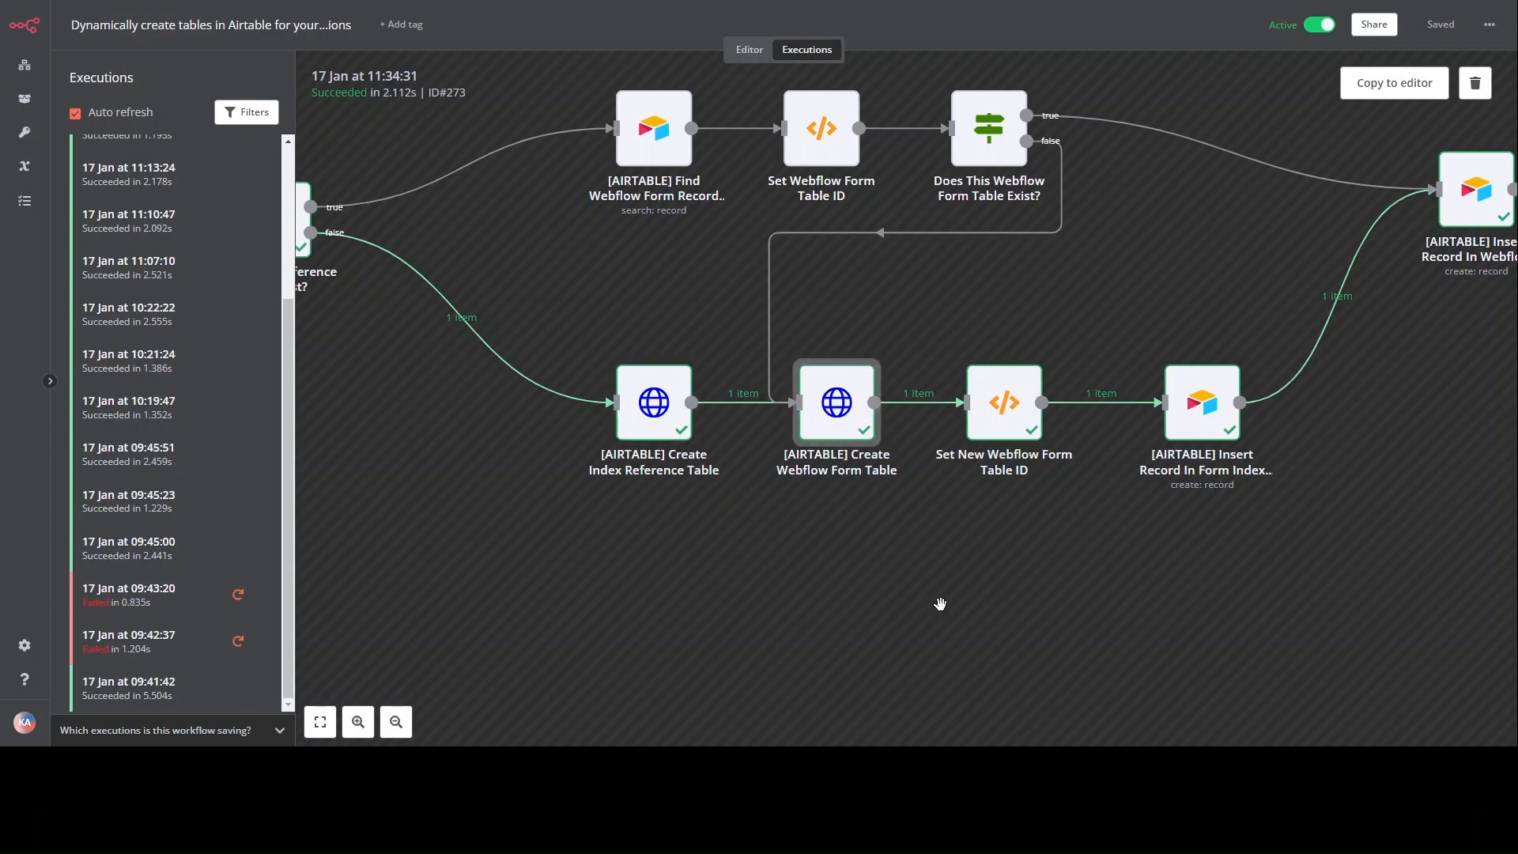
scroll(935, 603, right, 3)
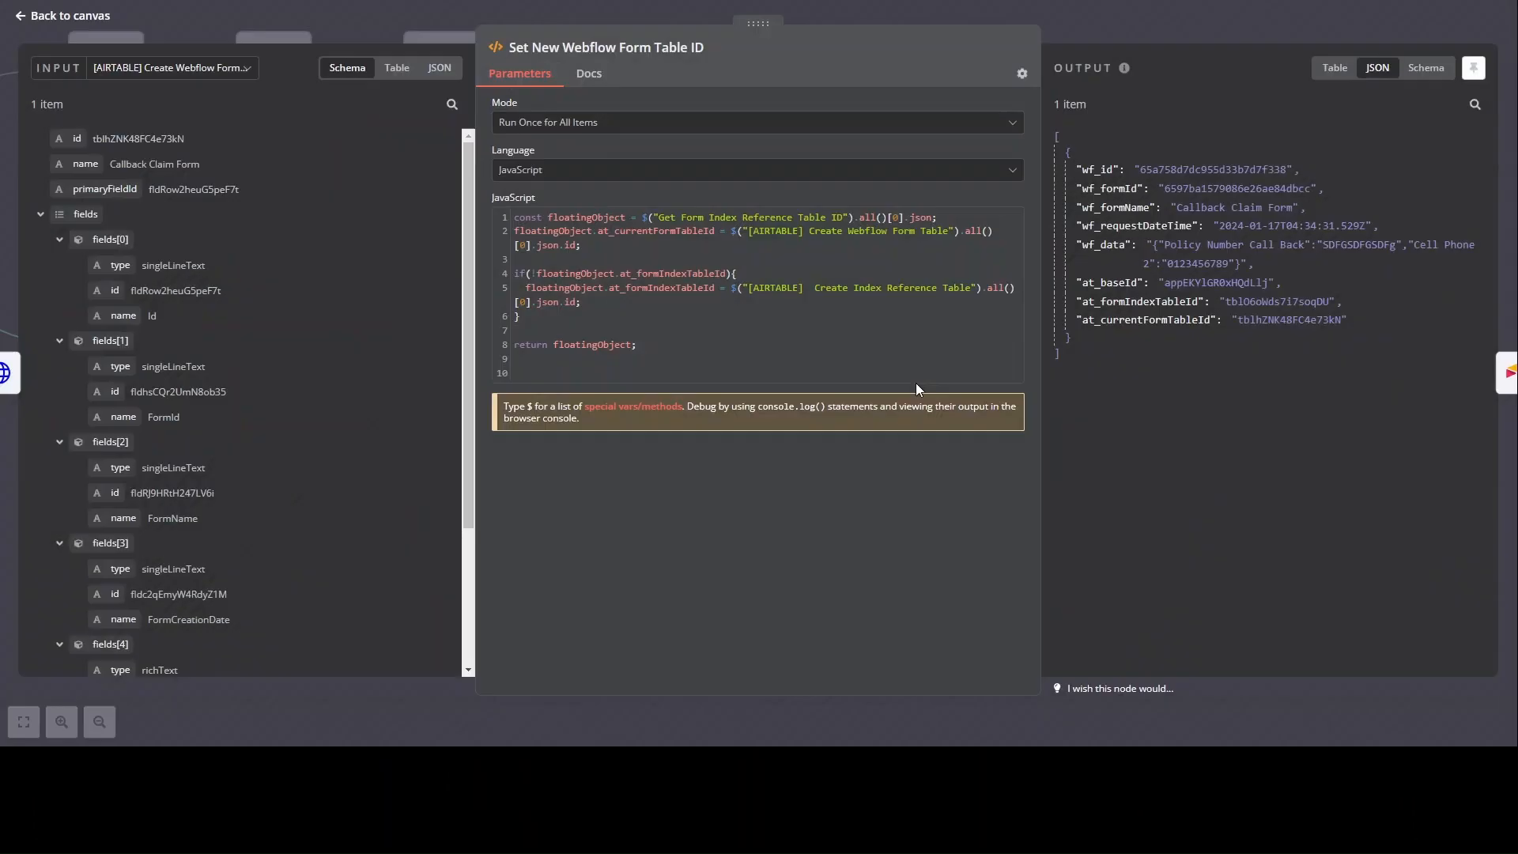
double_click(776, 391)
key(Escape)
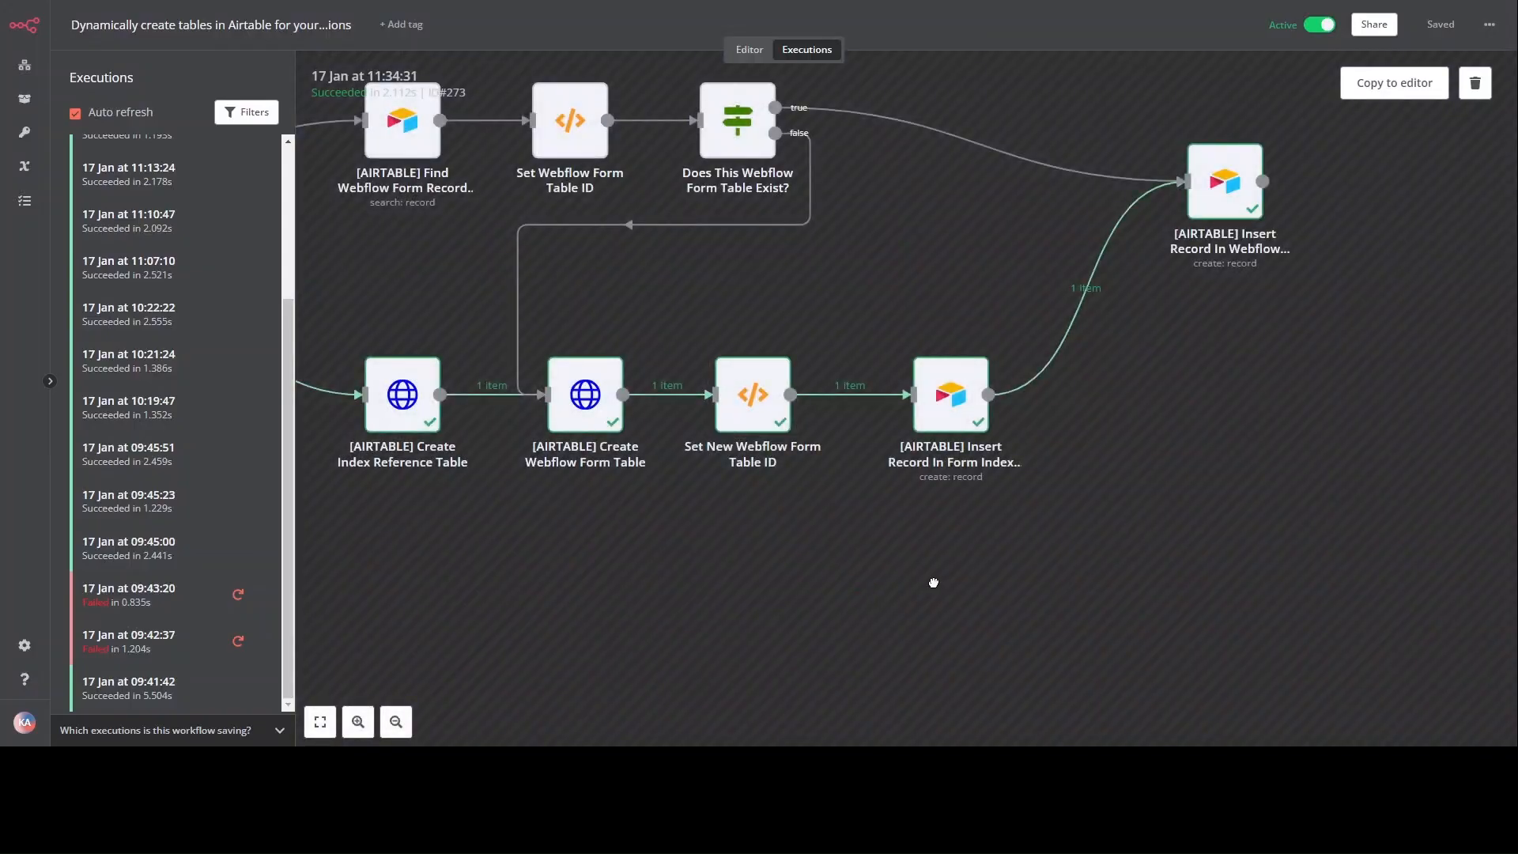
scroll(782, 395, right, 2)
key(1)
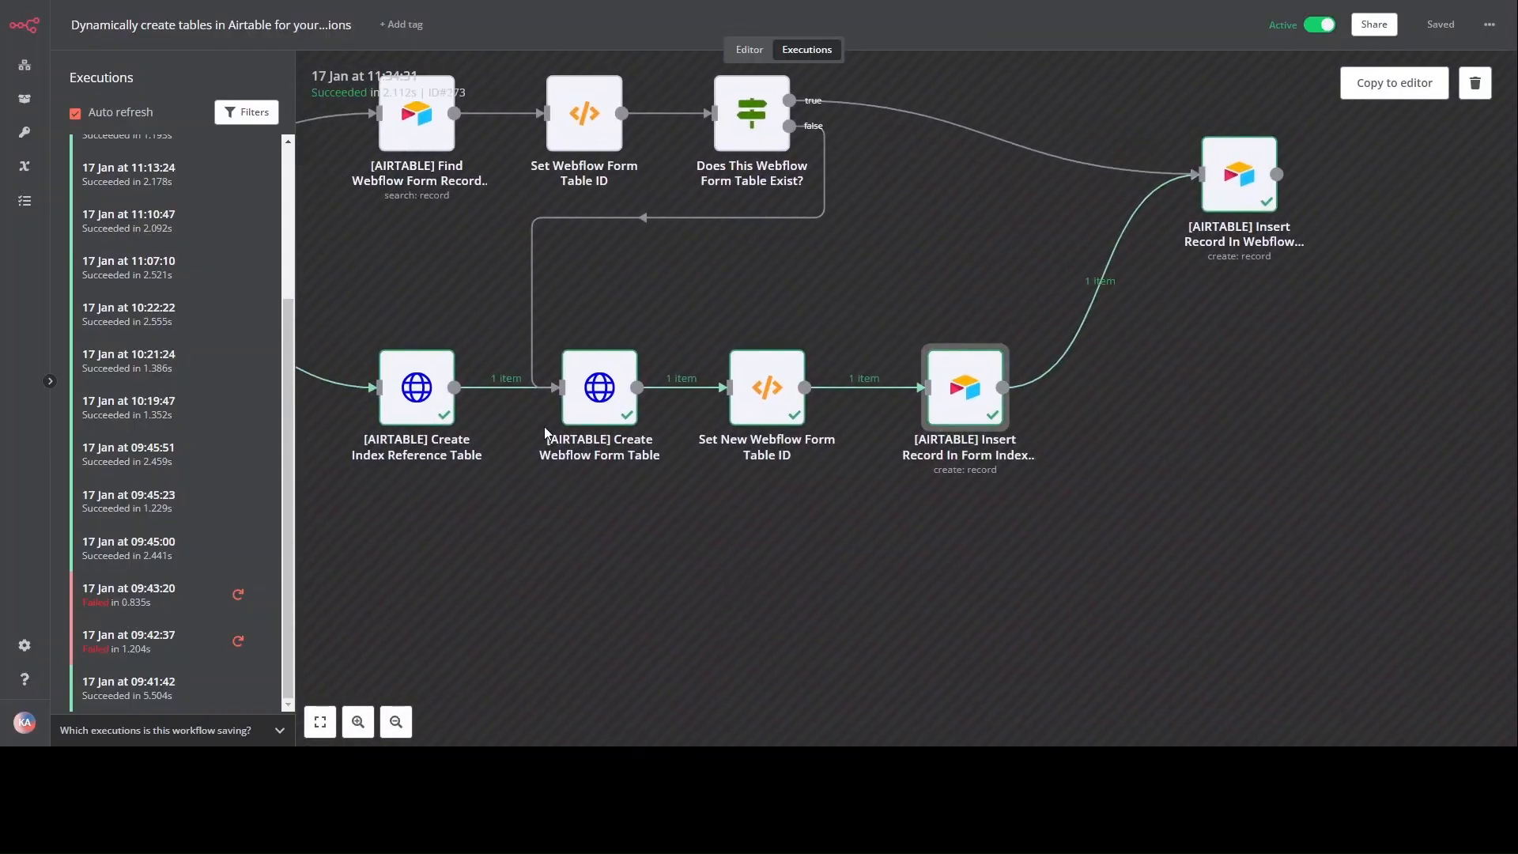
double_click(1055, 473)
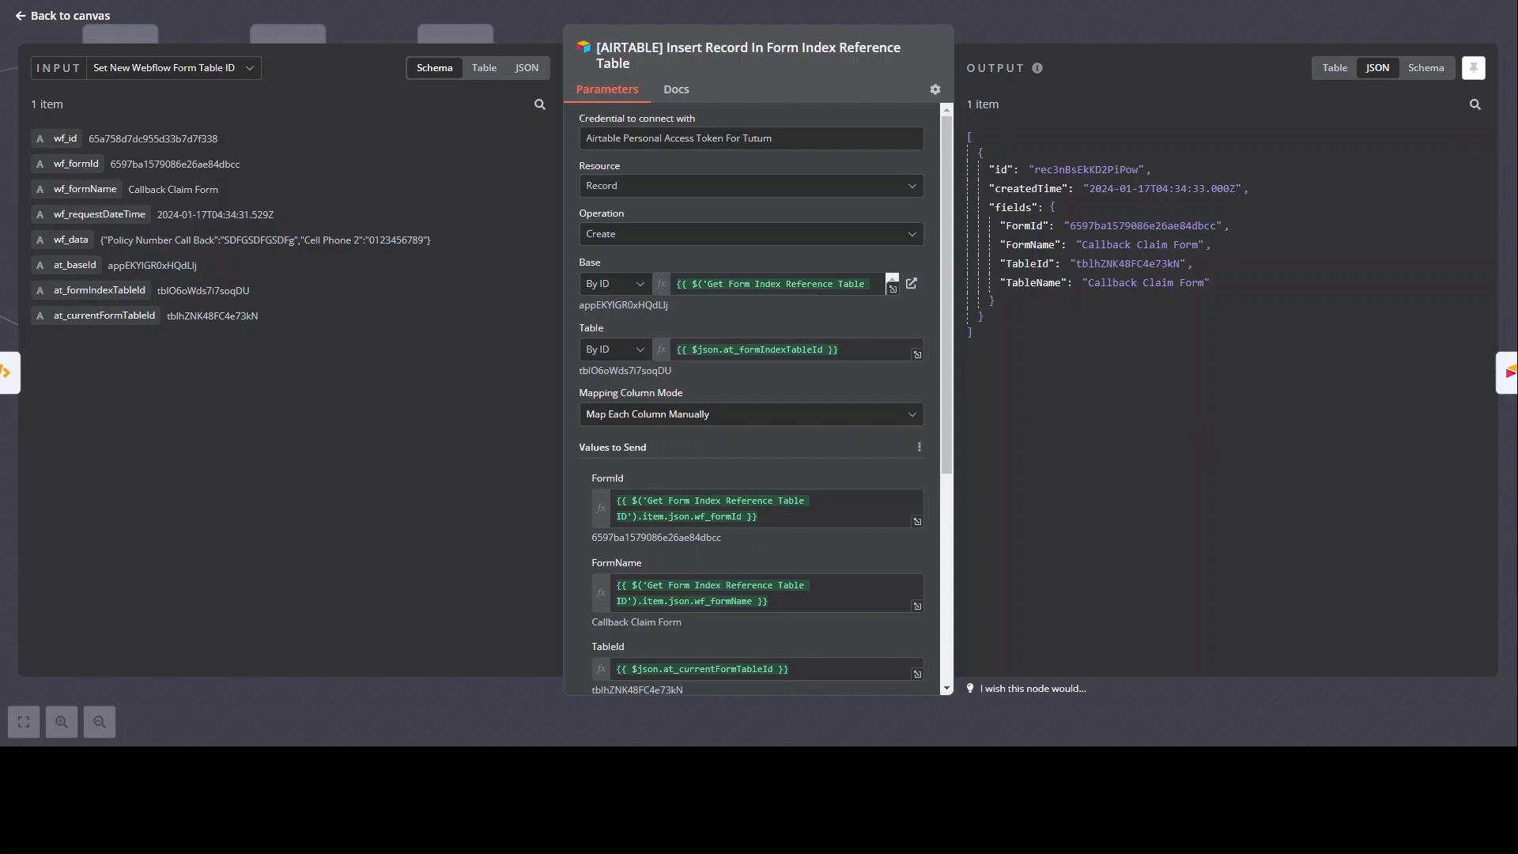
key(alt+Tab)
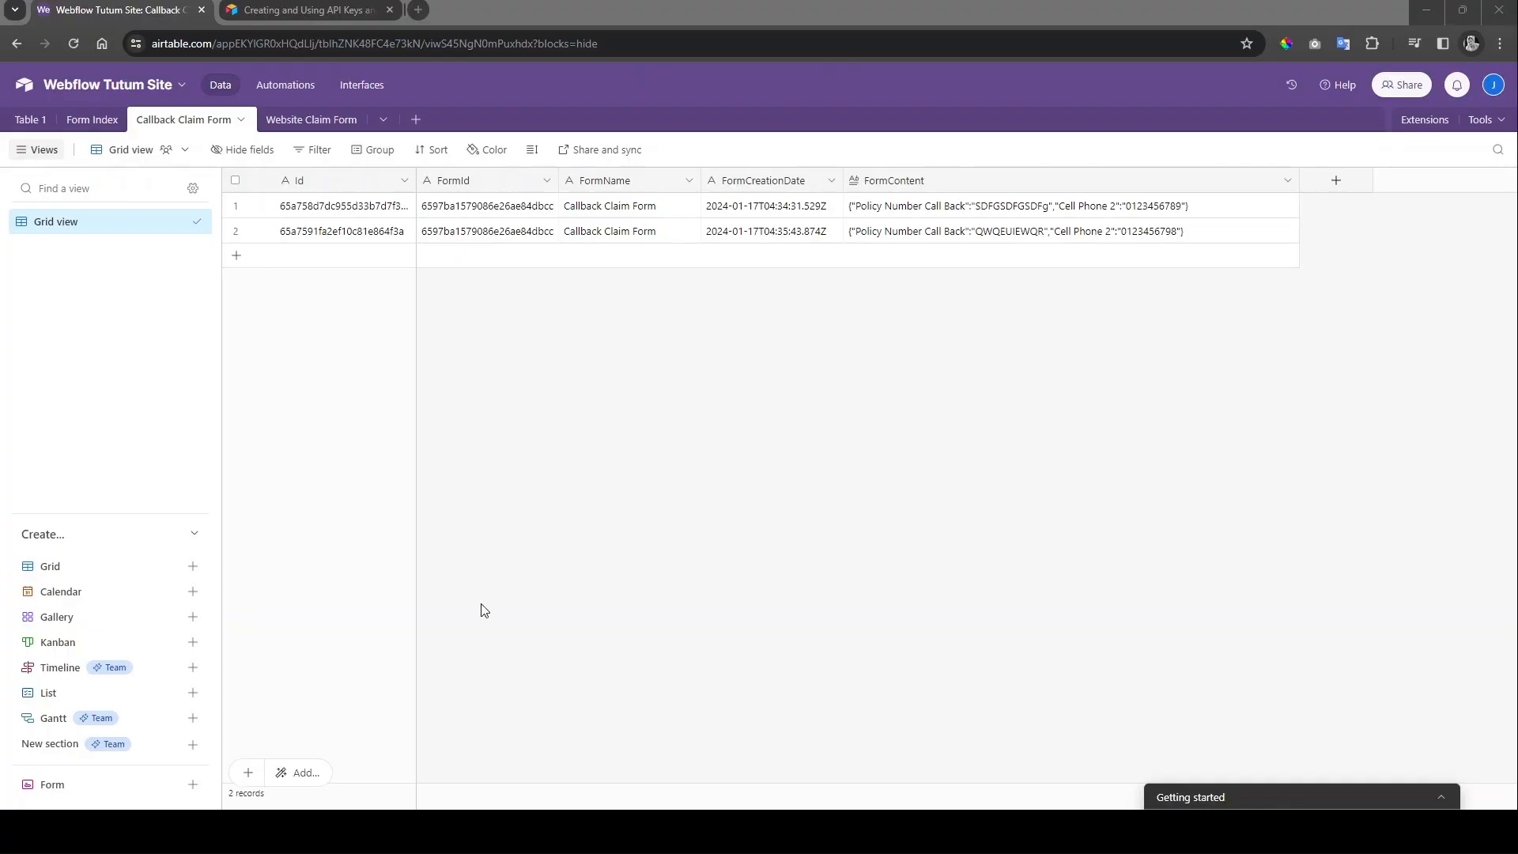
click(75, 127)
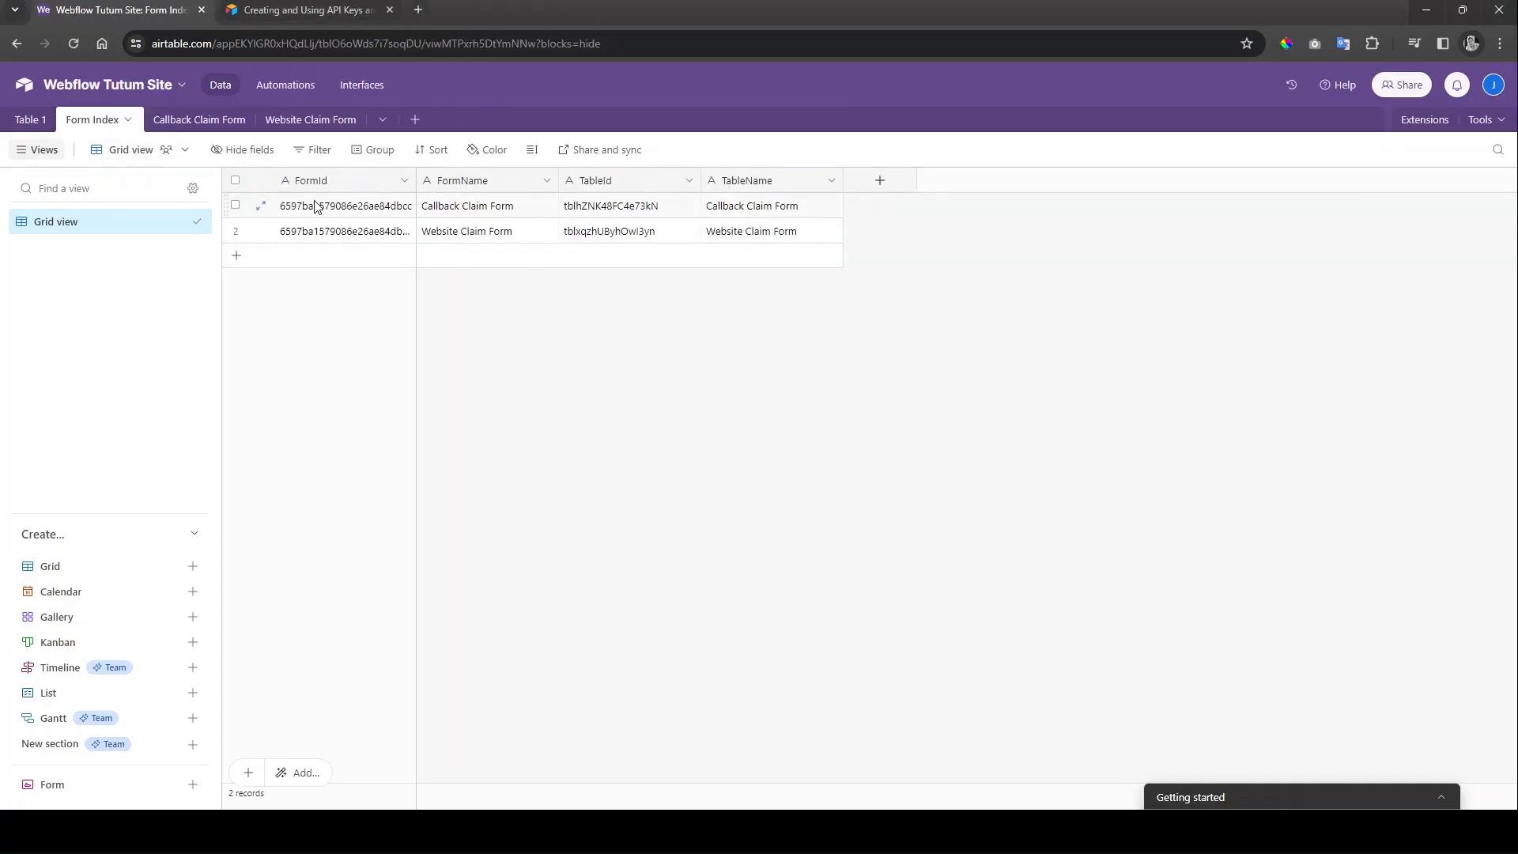
click(570, 208)
click(775, 212)
key(alt+Tab)
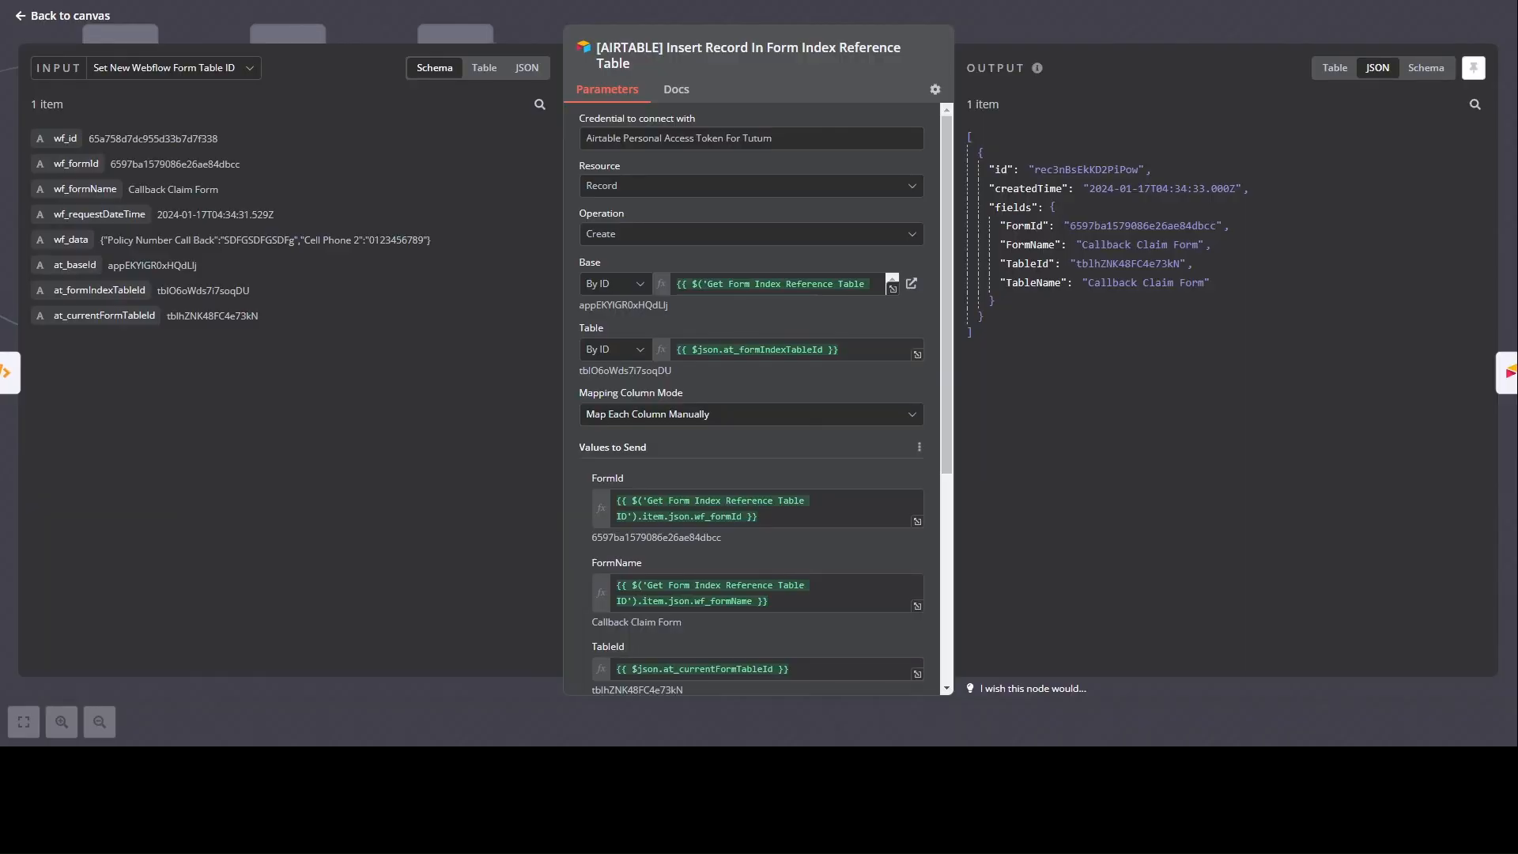
click(29, 18)
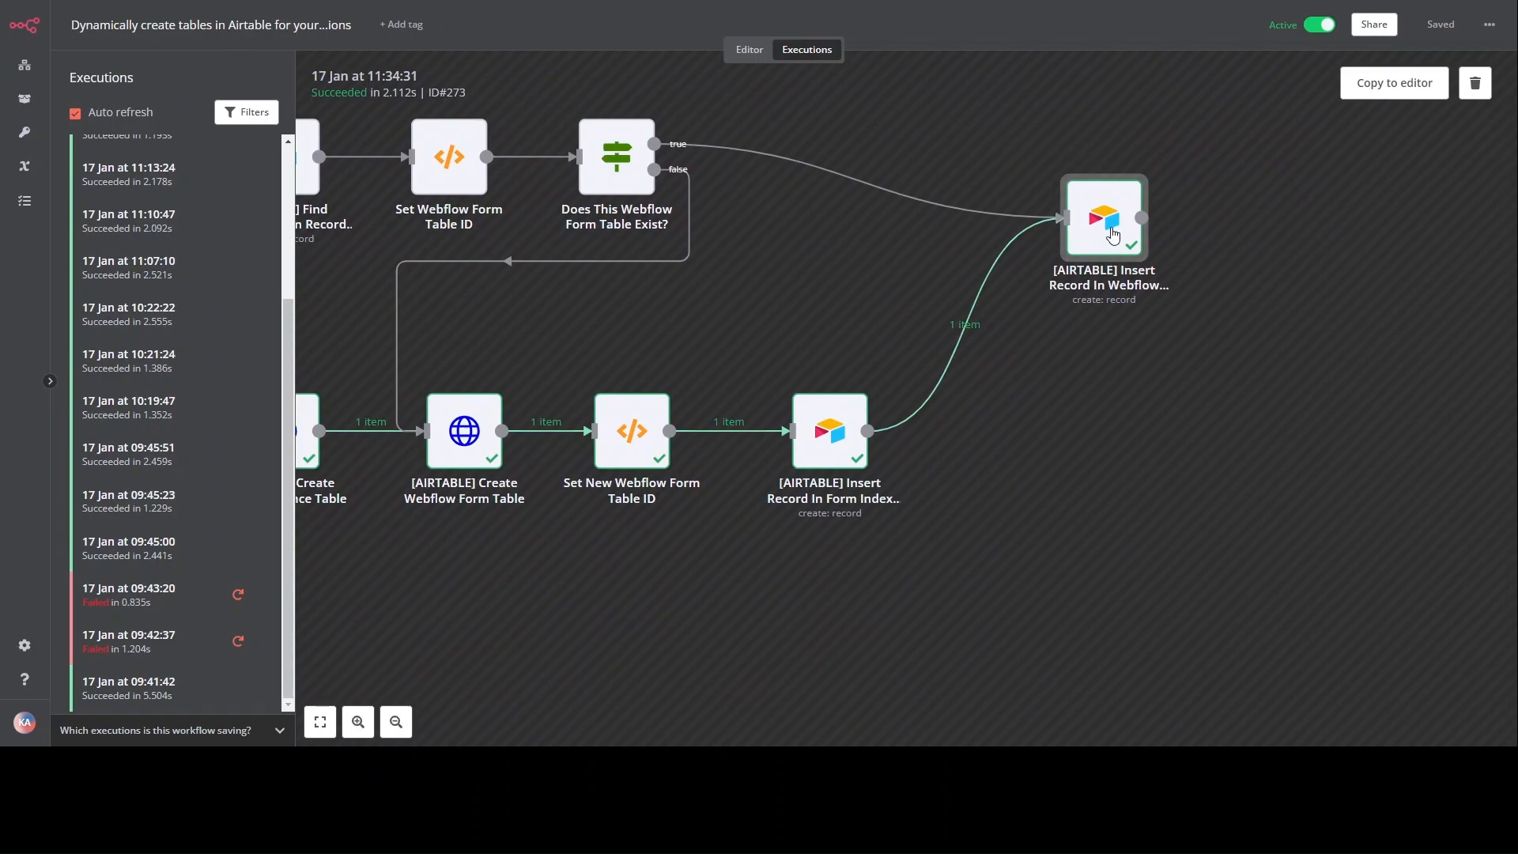
double_click(1113, 235)
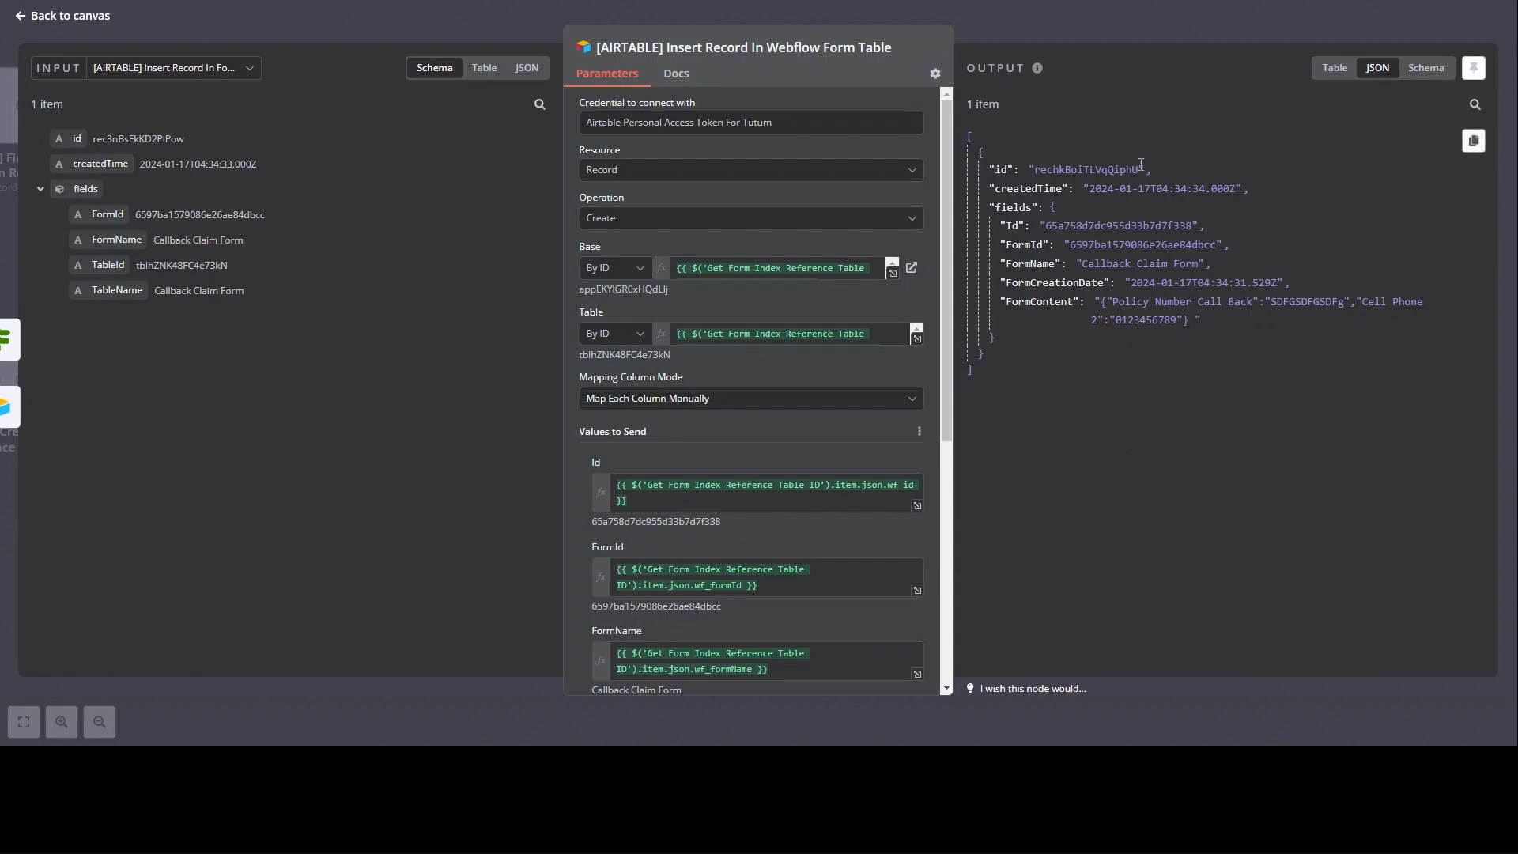
key(Escape)
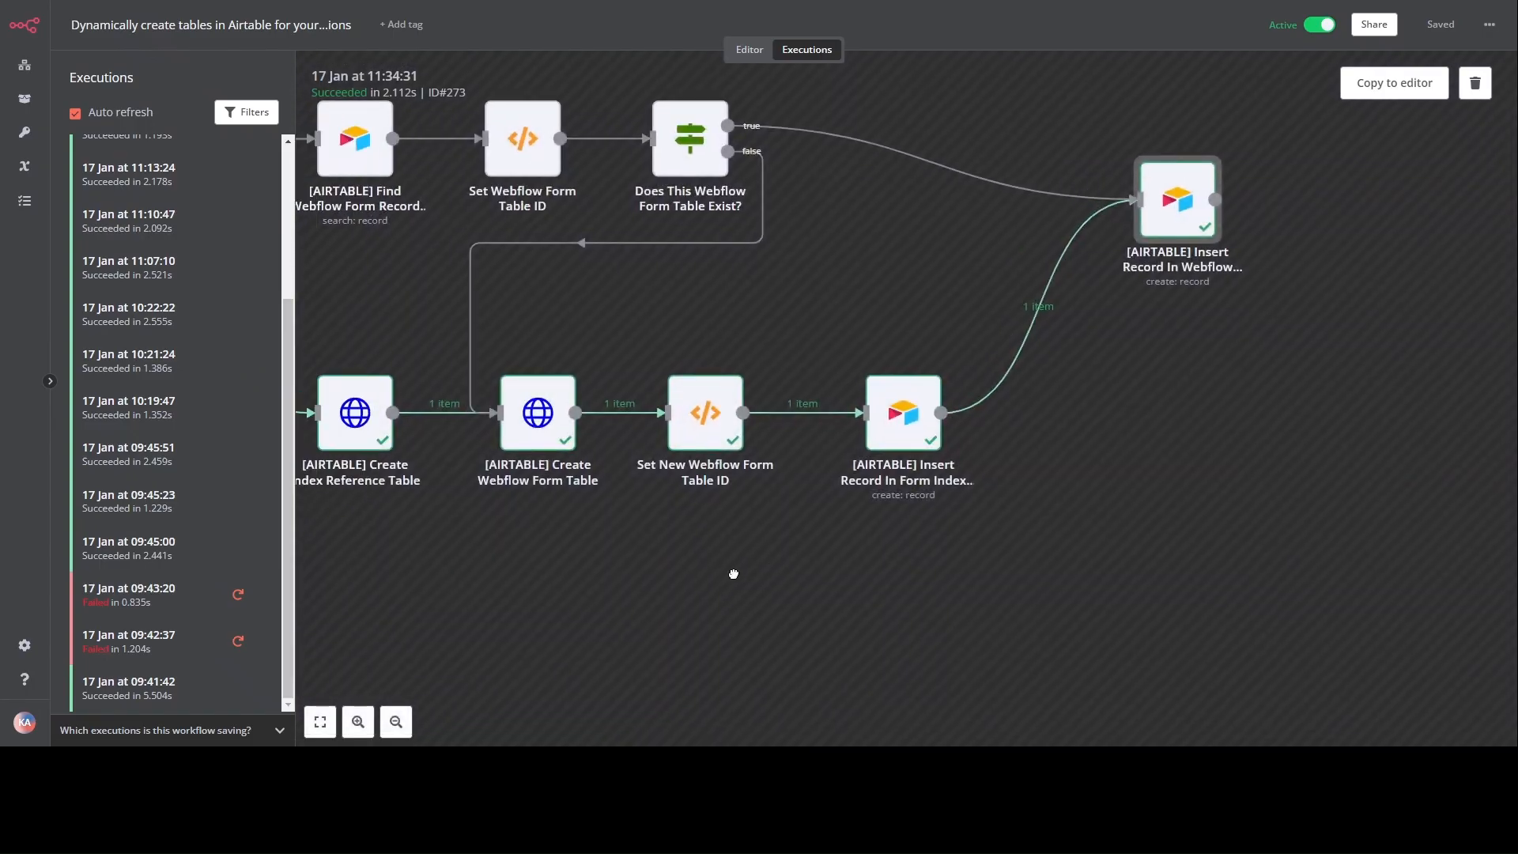
Step: Check the Does Index Reference Table Exist? condition, then open Find Webflow Form Record's results for 11:35:44
scroll(1110, 586, down, 5)
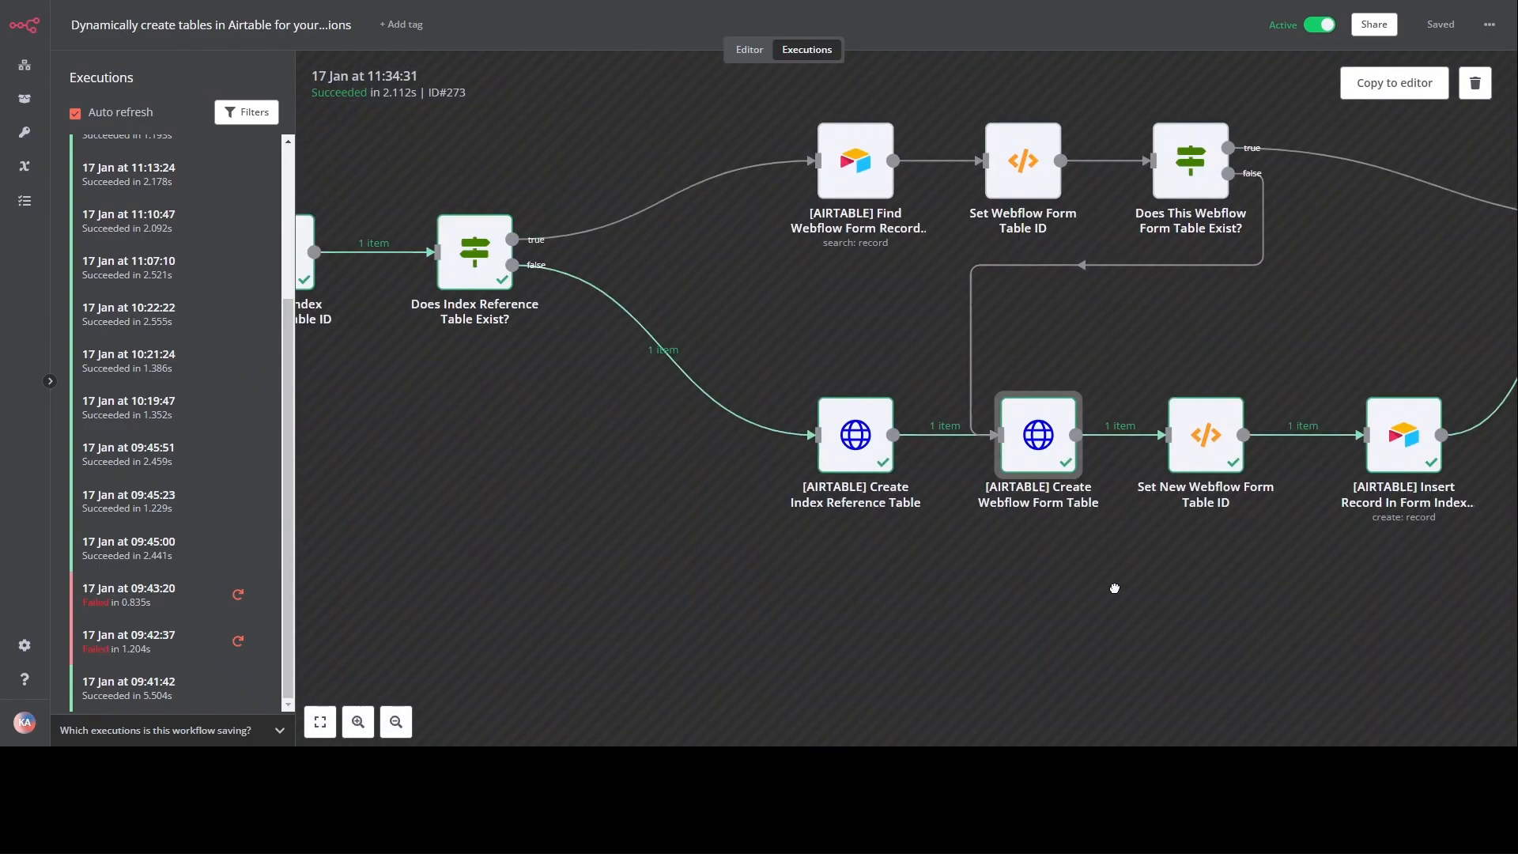
scroll(1101, 609, down, 3)
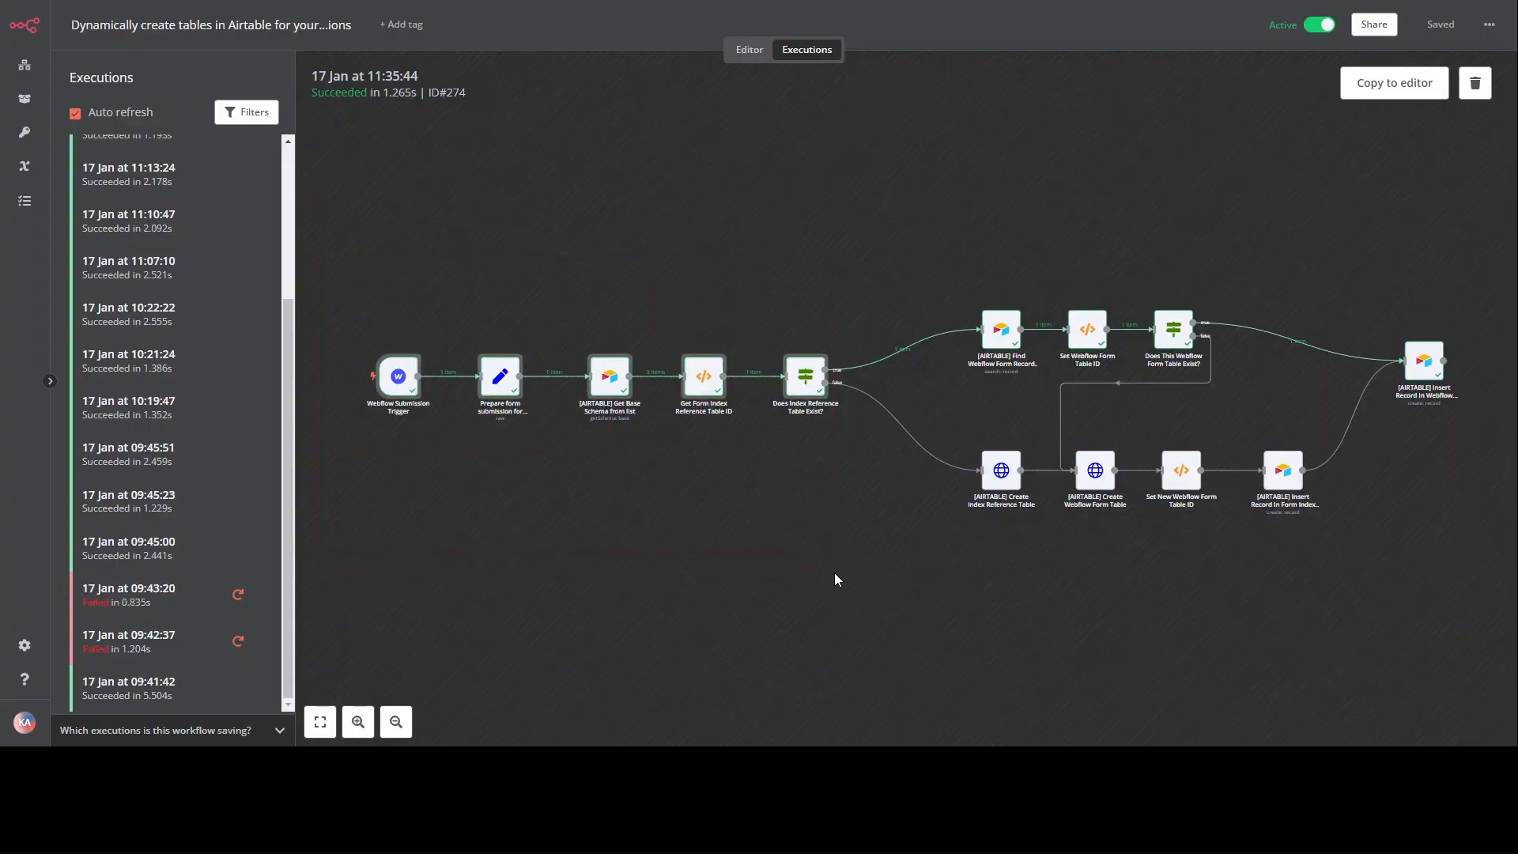
scroll(609, 421, up, 3)
scroll(765, 575, down, 3)
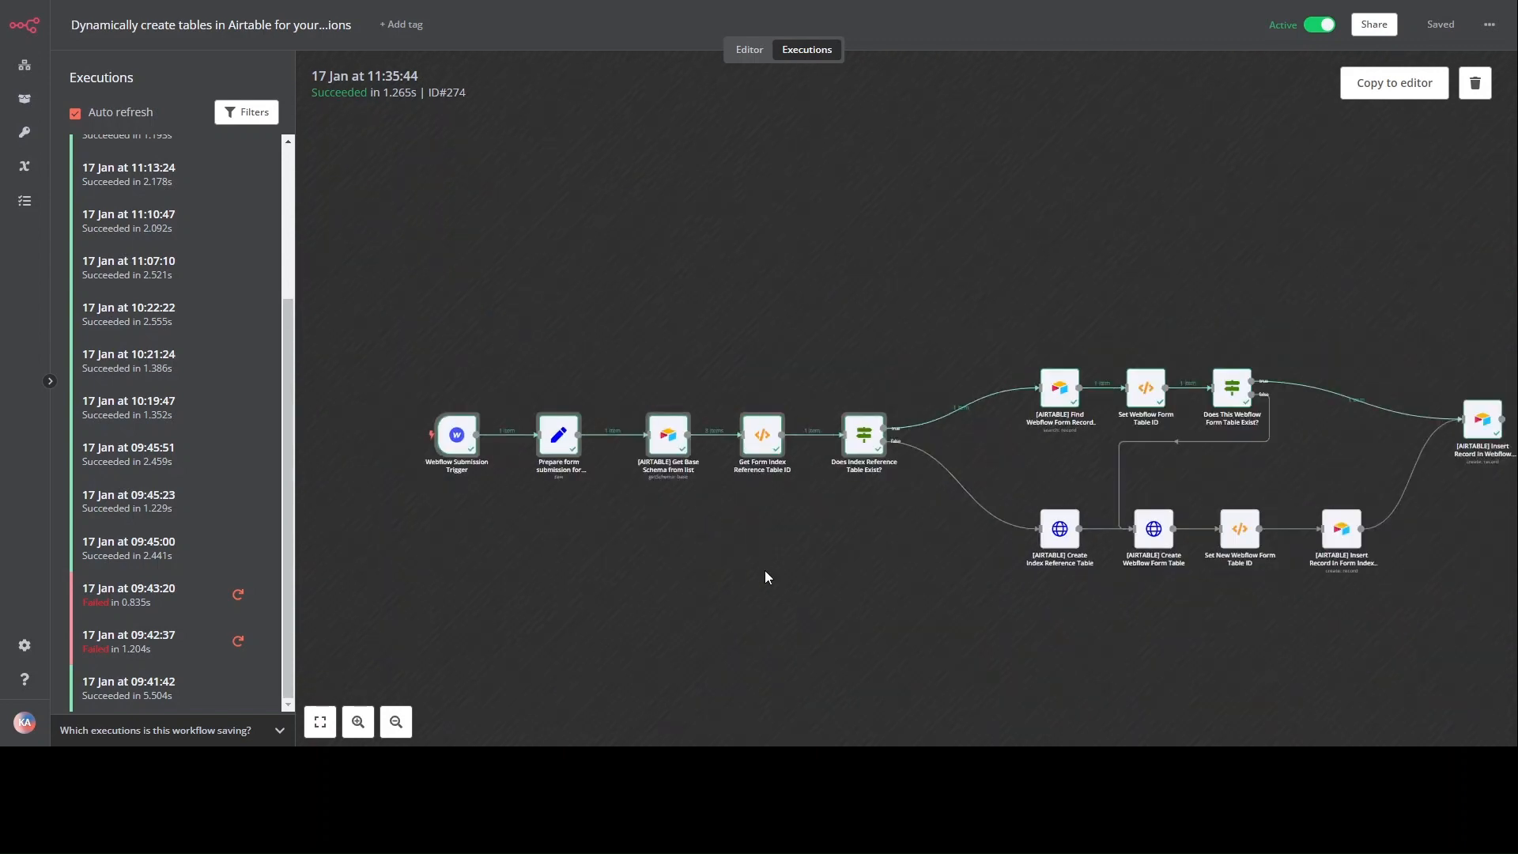
scroll(807, 576, right, 1)
scroll(828, 471, up, 5)
double_click(766, 418)
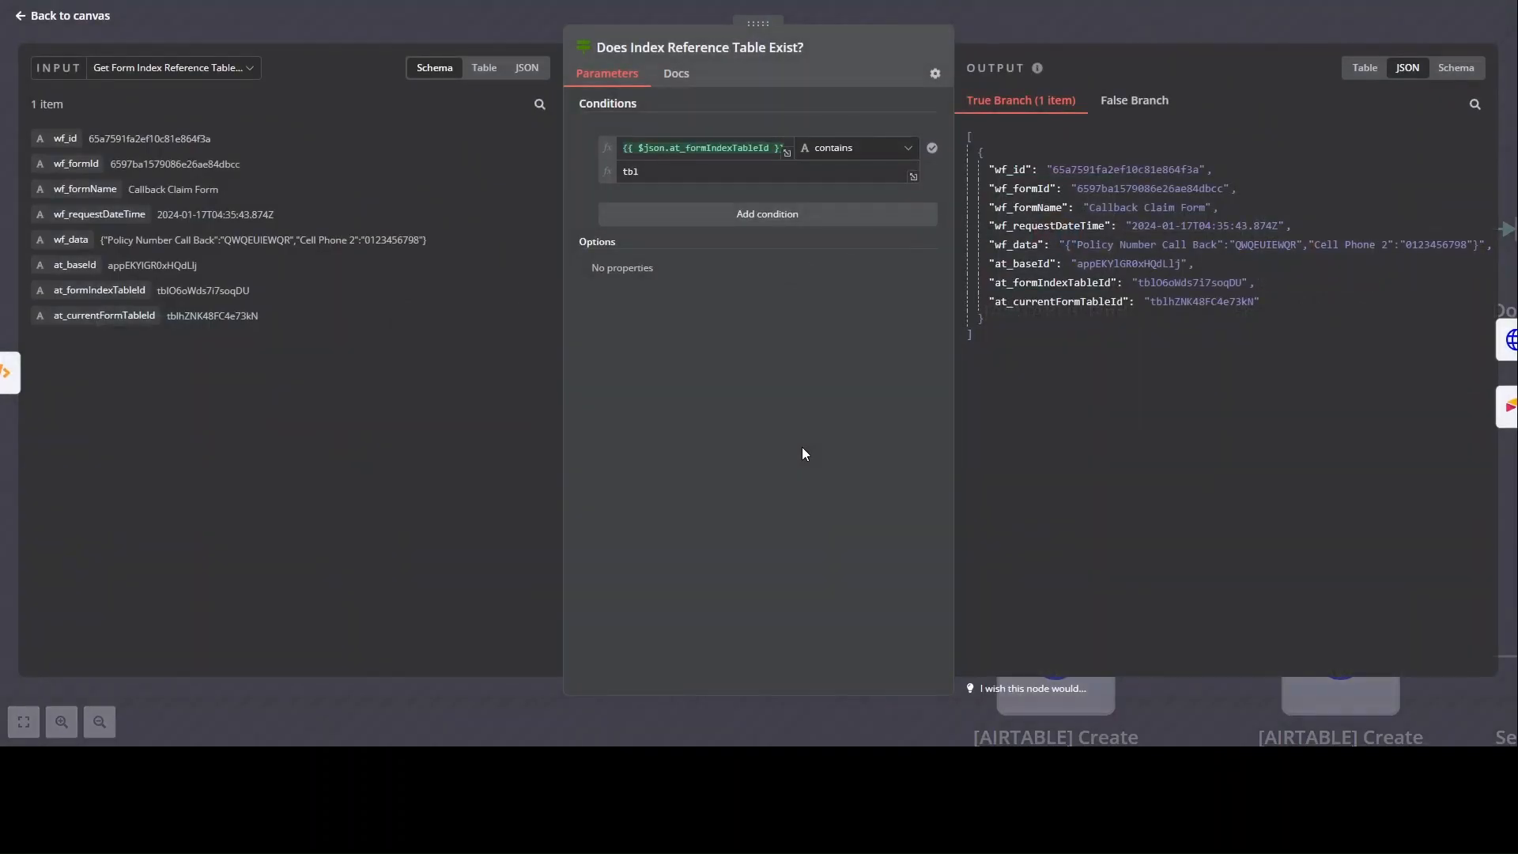
key(Escape)
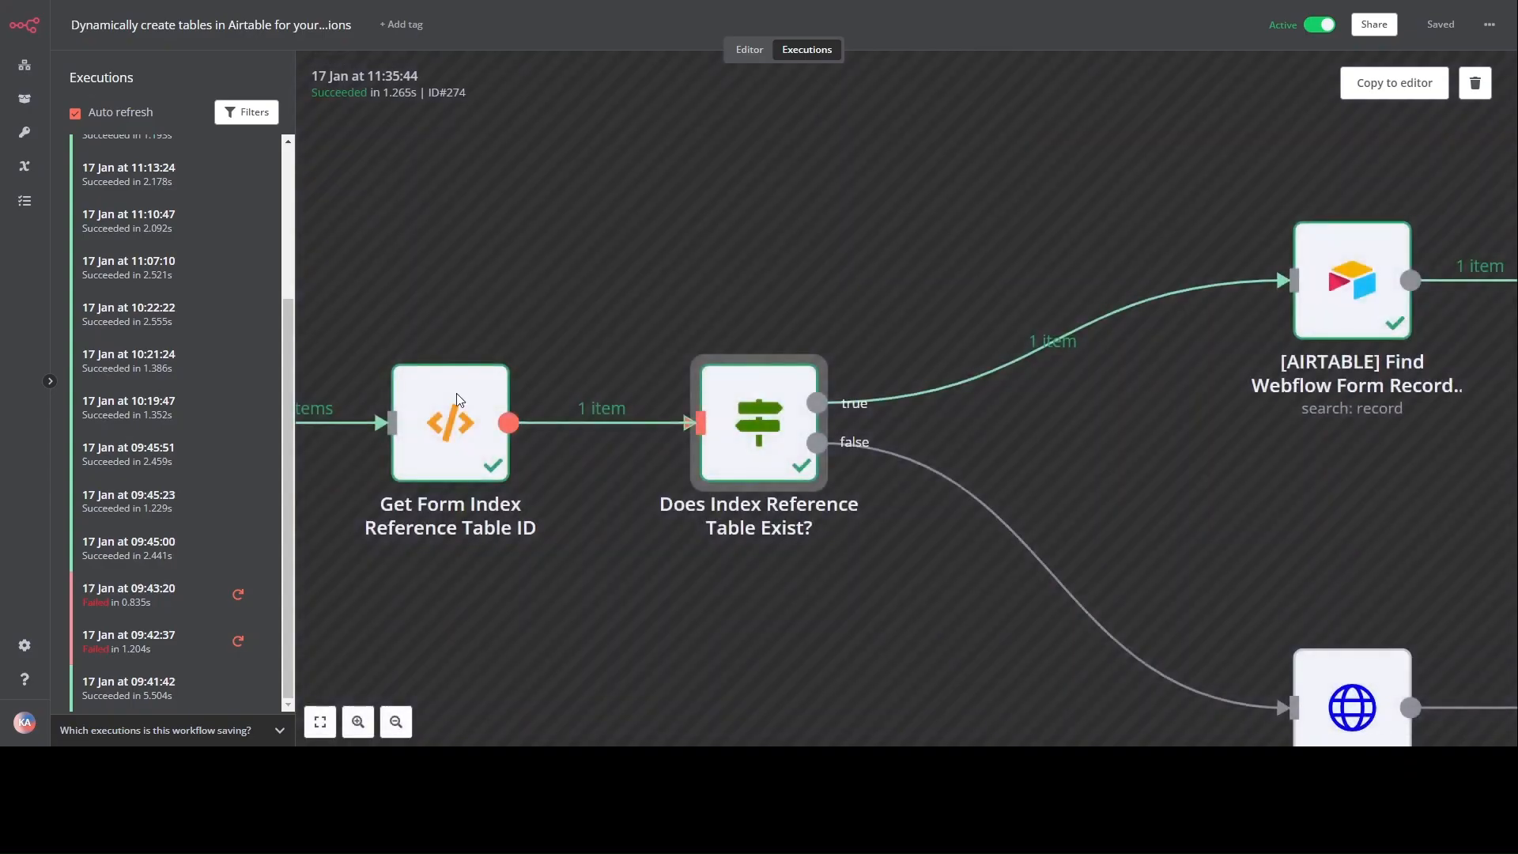
scroll(872, 622, down, 5)
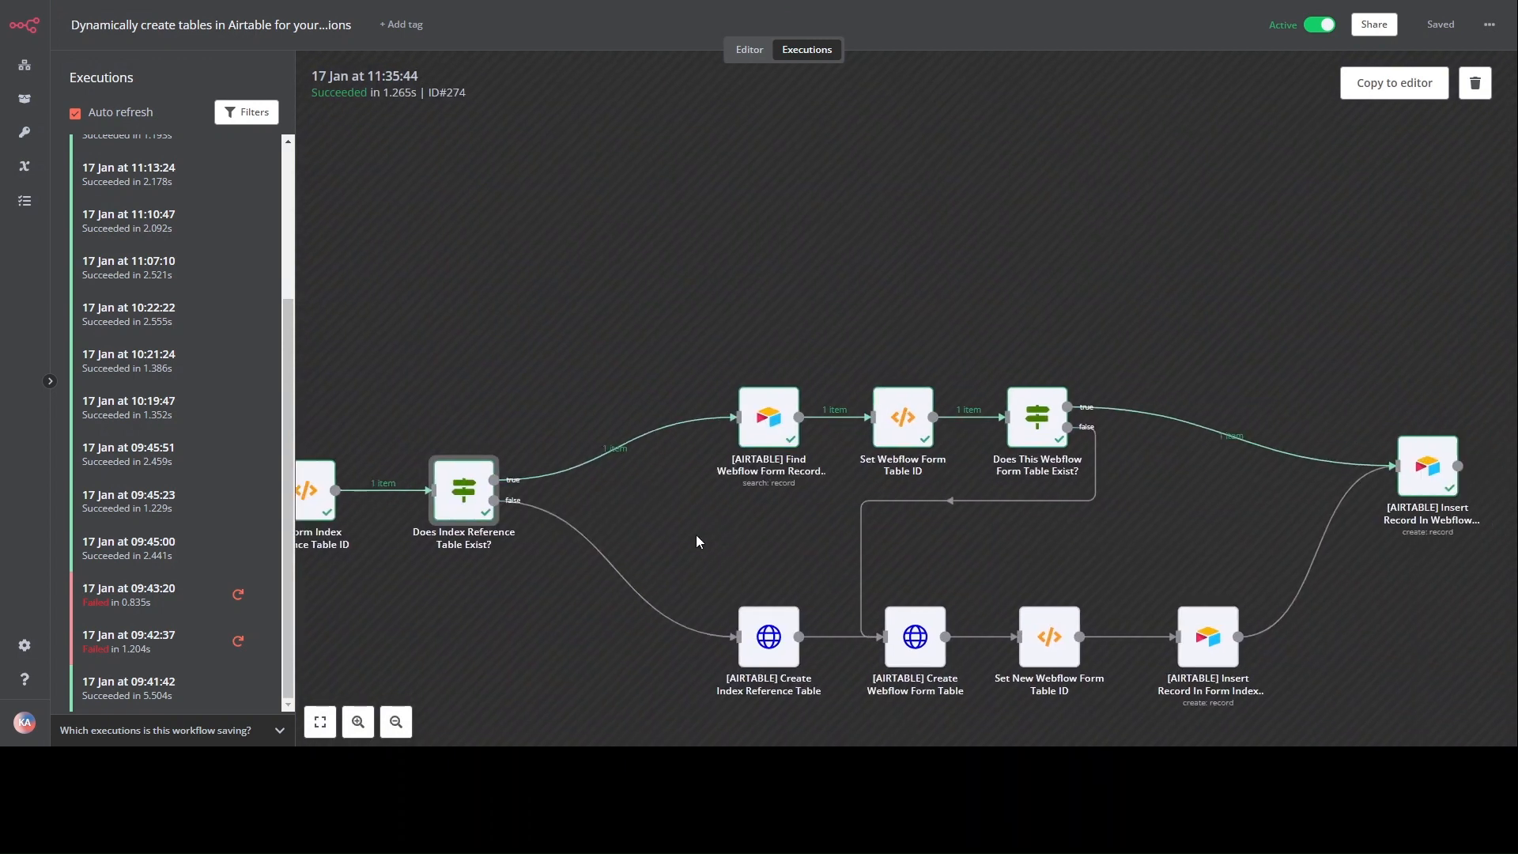
double_click(767, 419)
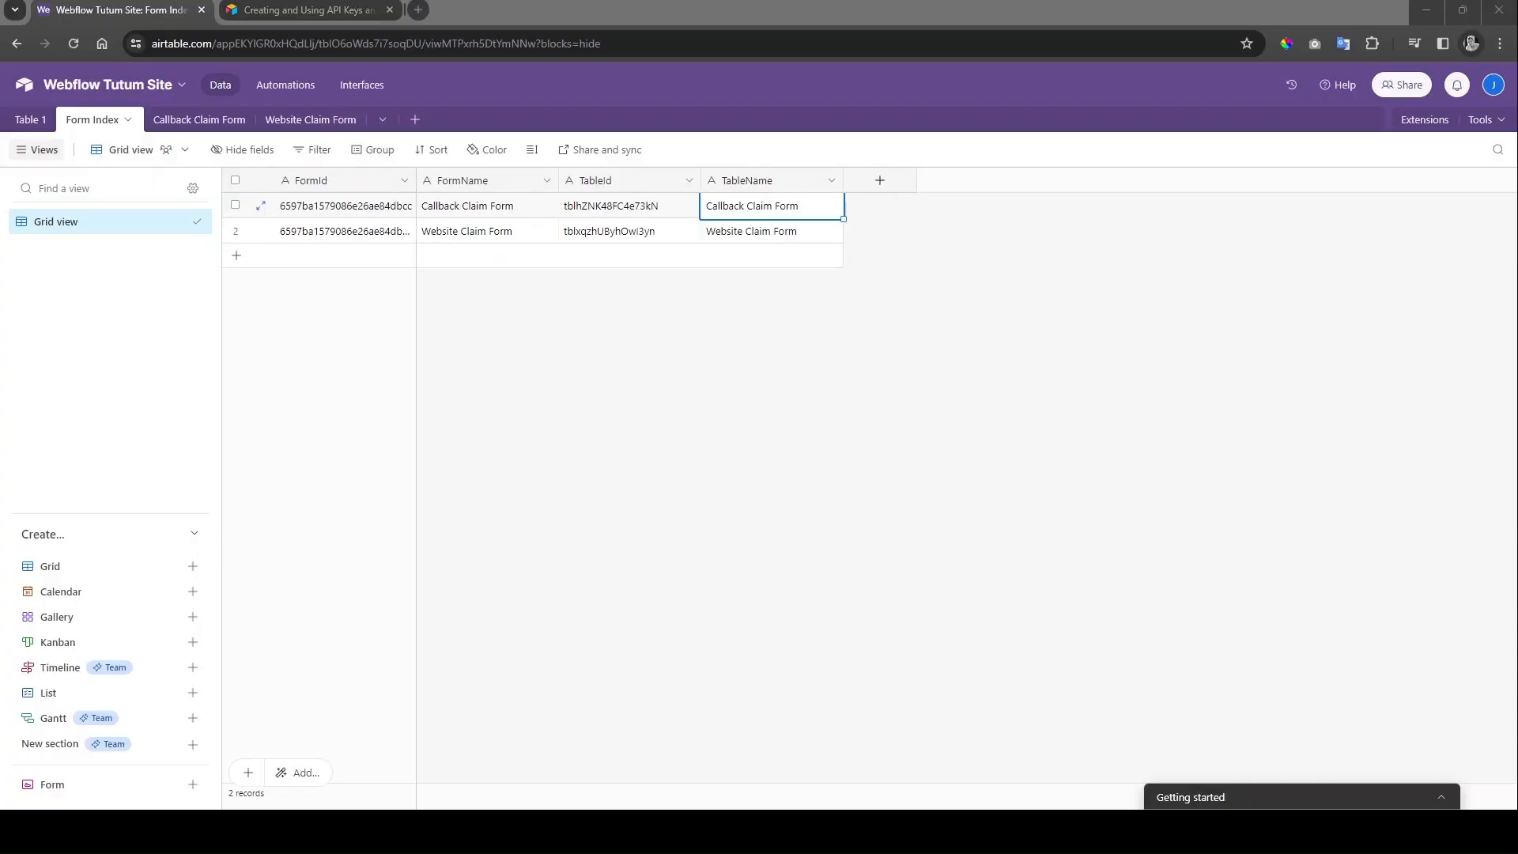
Step: Drag the Form Index FormId column wider to reveal full IDs, then return to the 11:35:44 run
click(98, 122)
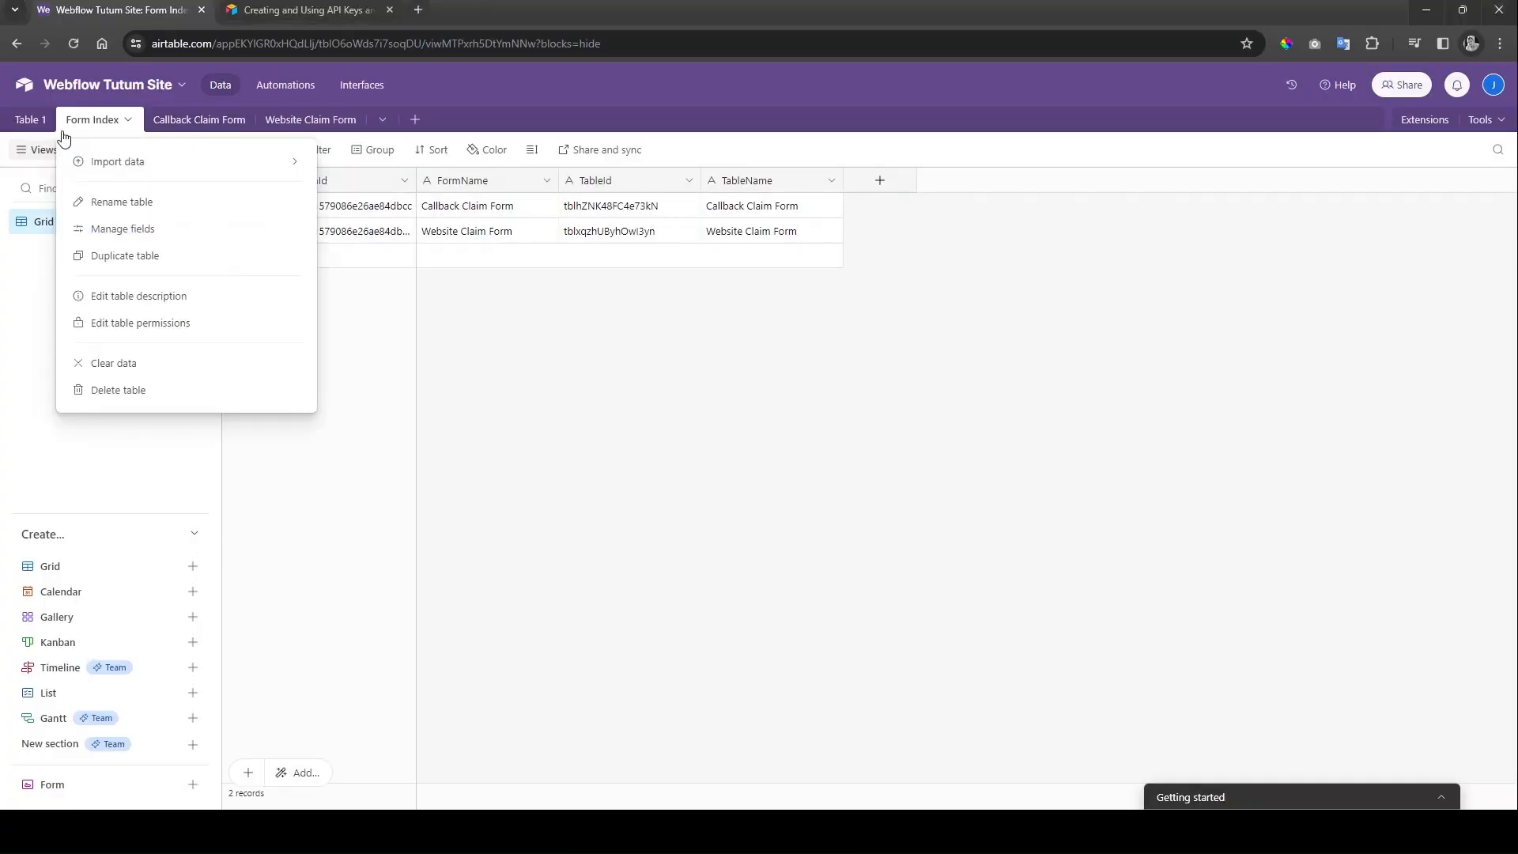
click(260, 225)
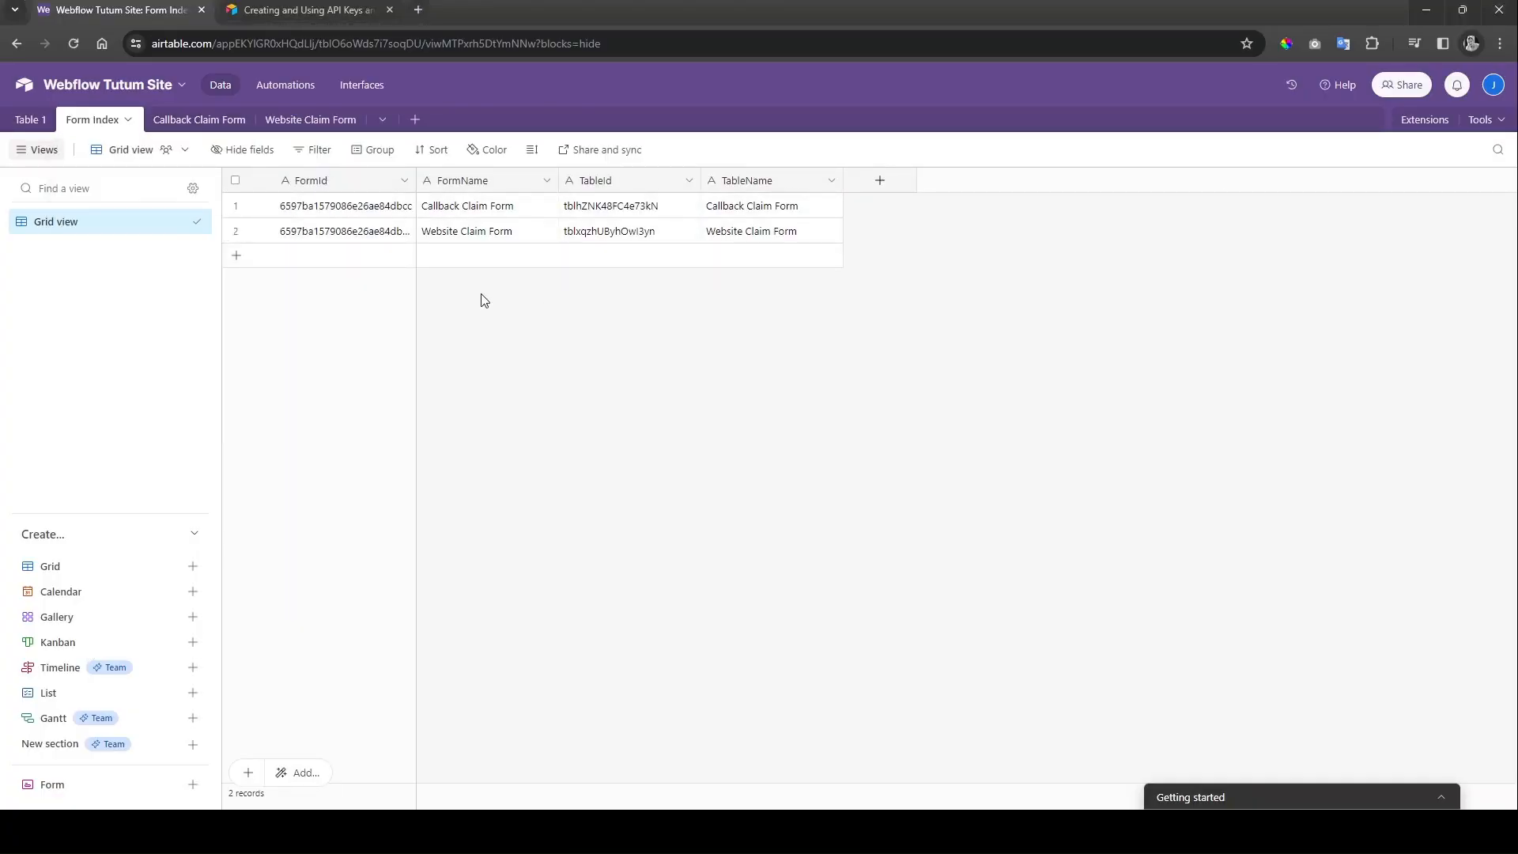
click(331, 206)
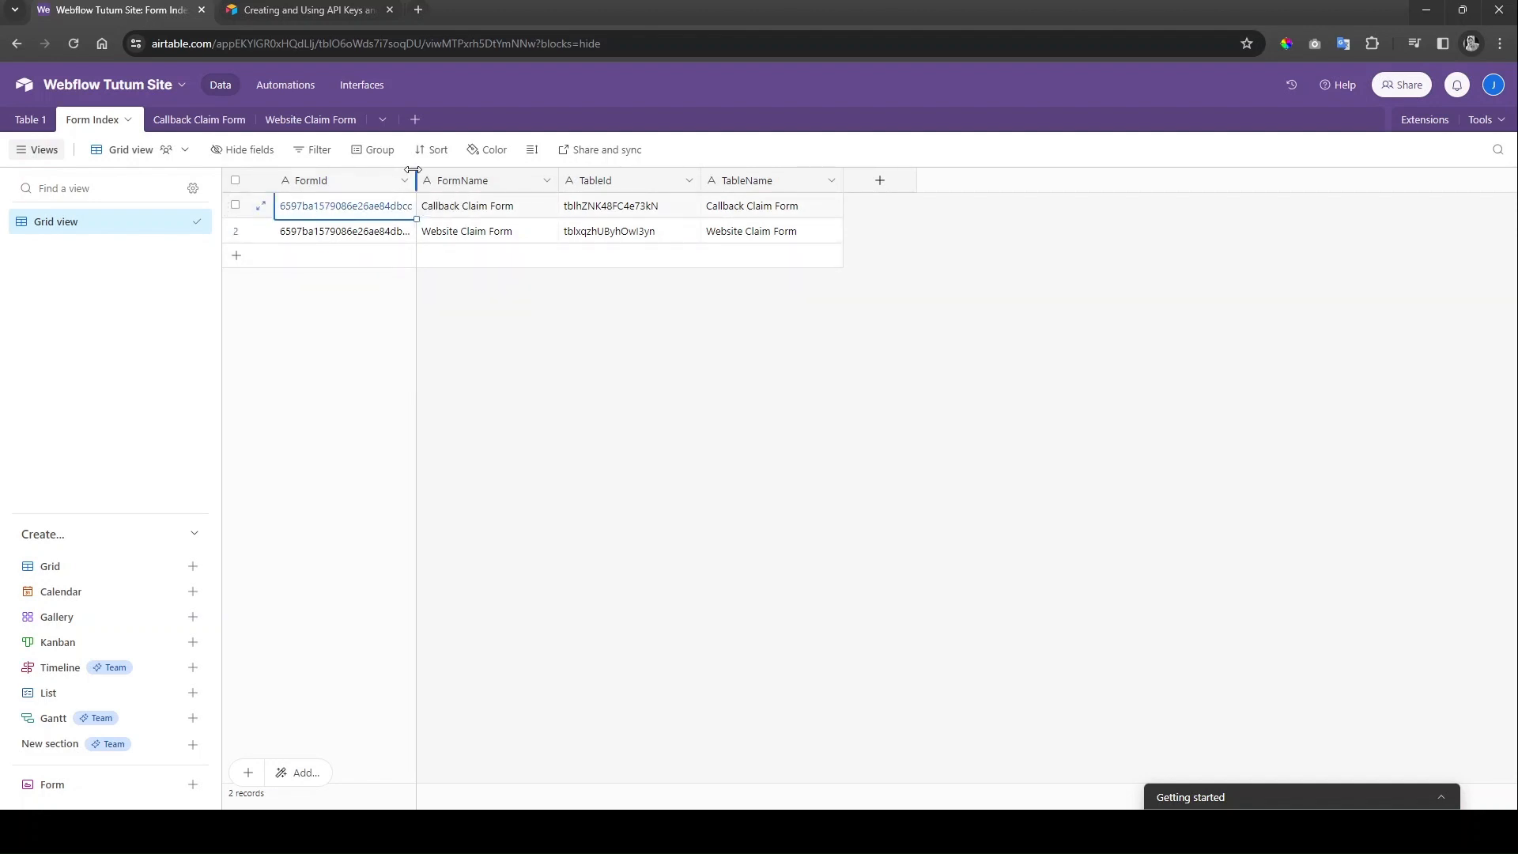
drag(414, 180, 468, 180)
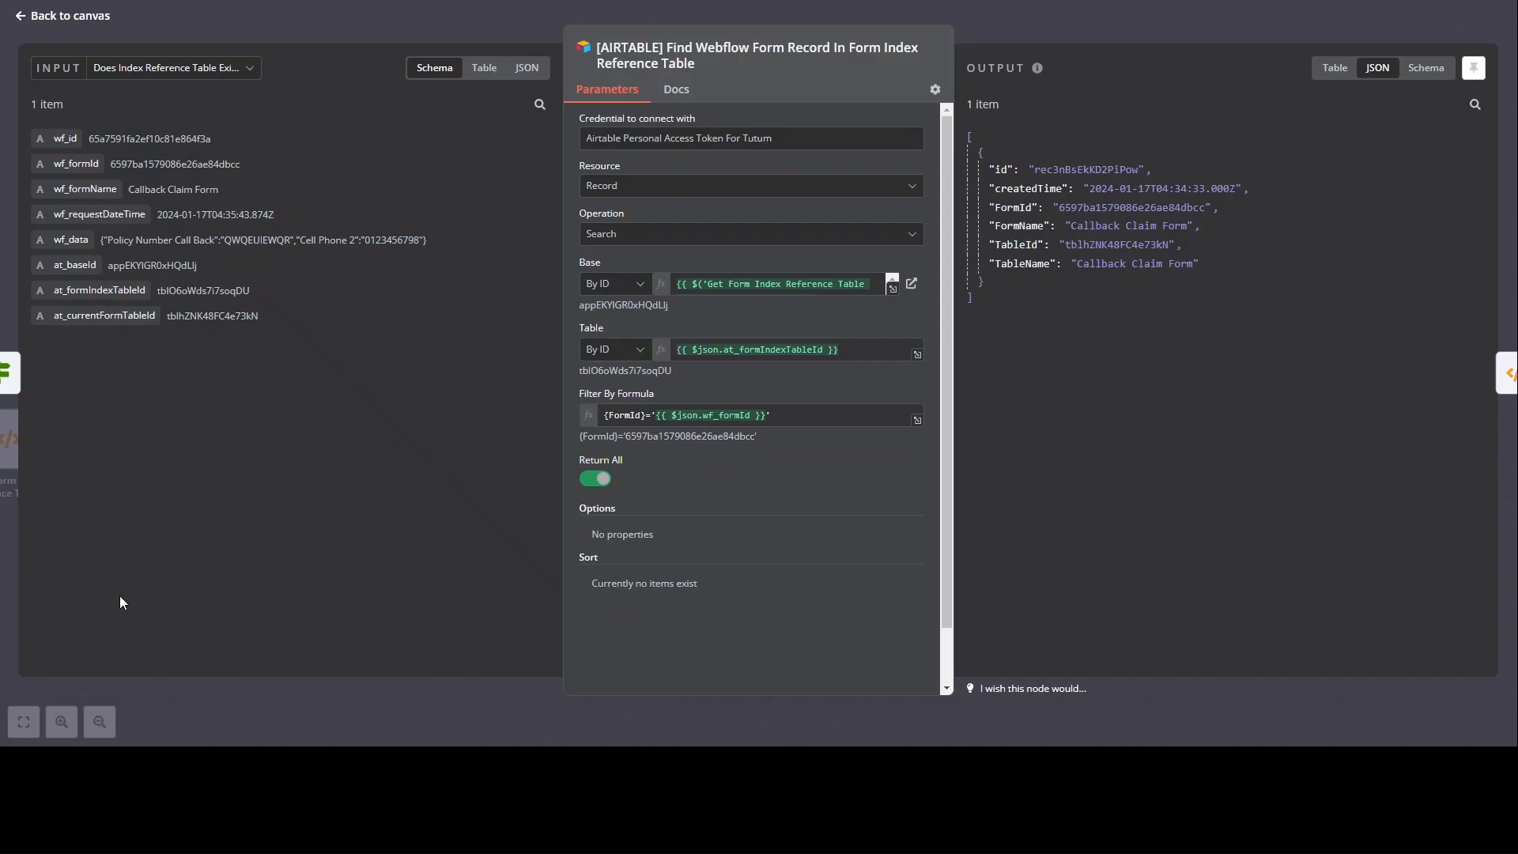
key(Escape)
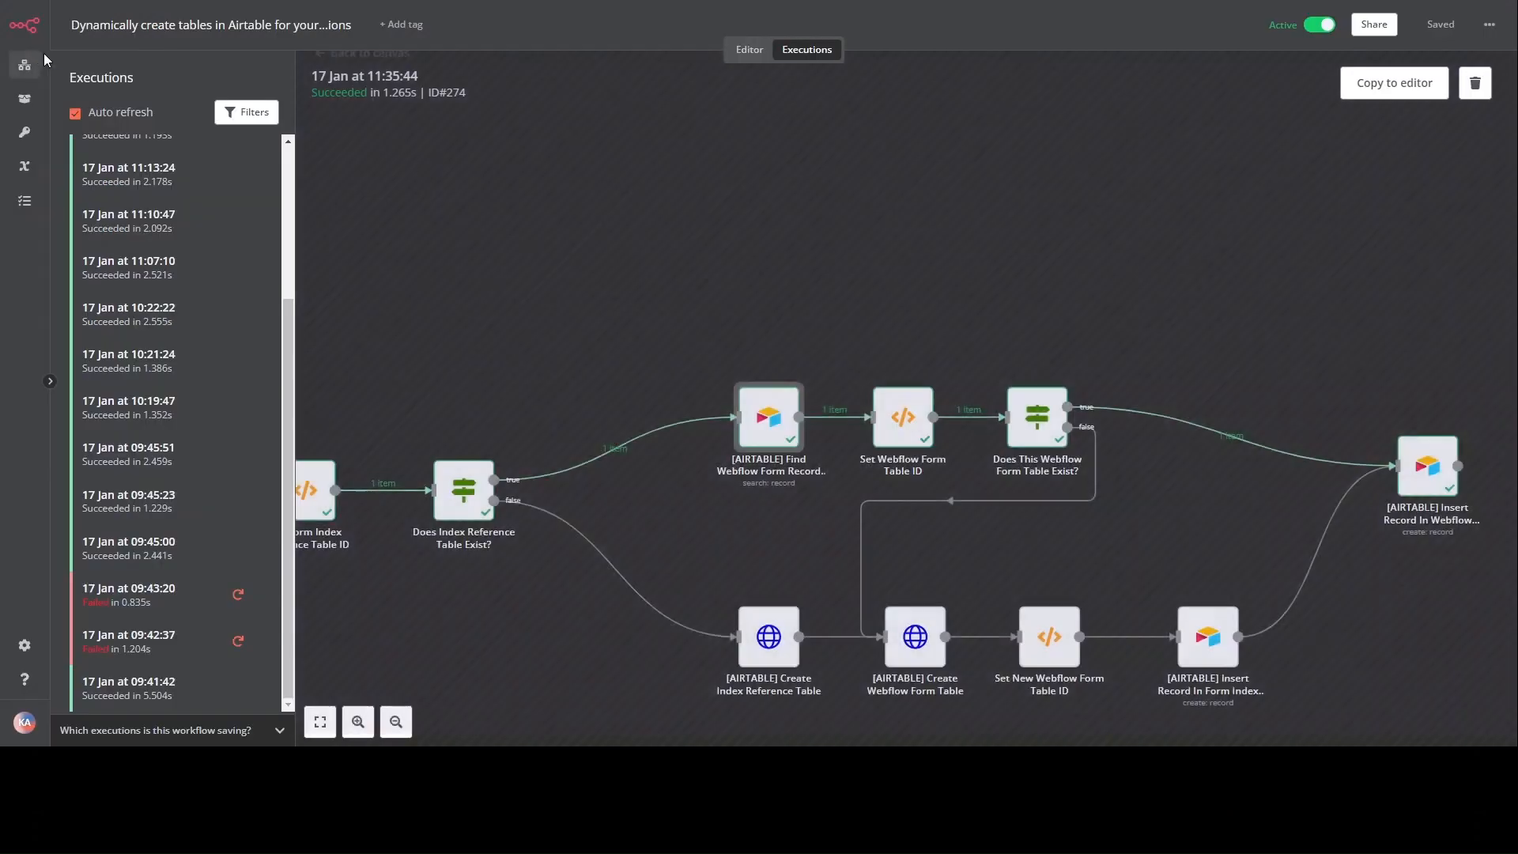
Step: Inspect the Set Webflow Form Table ID step's code and output, then return to the canvas
scroll(772, 277, right, 3)
scroll(632, 411, up, 3)
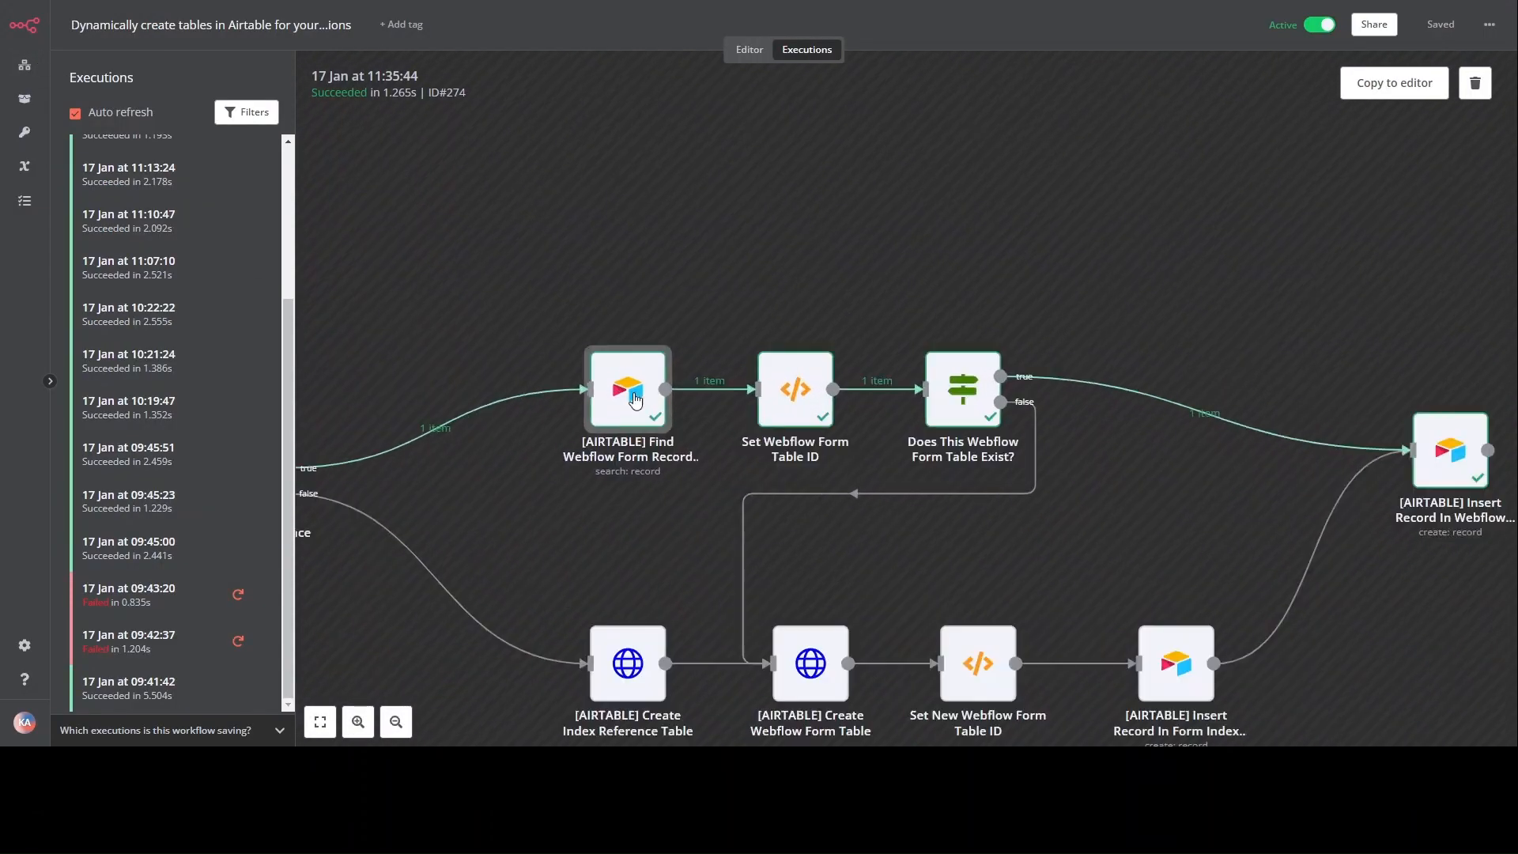
double_click(848, 378)
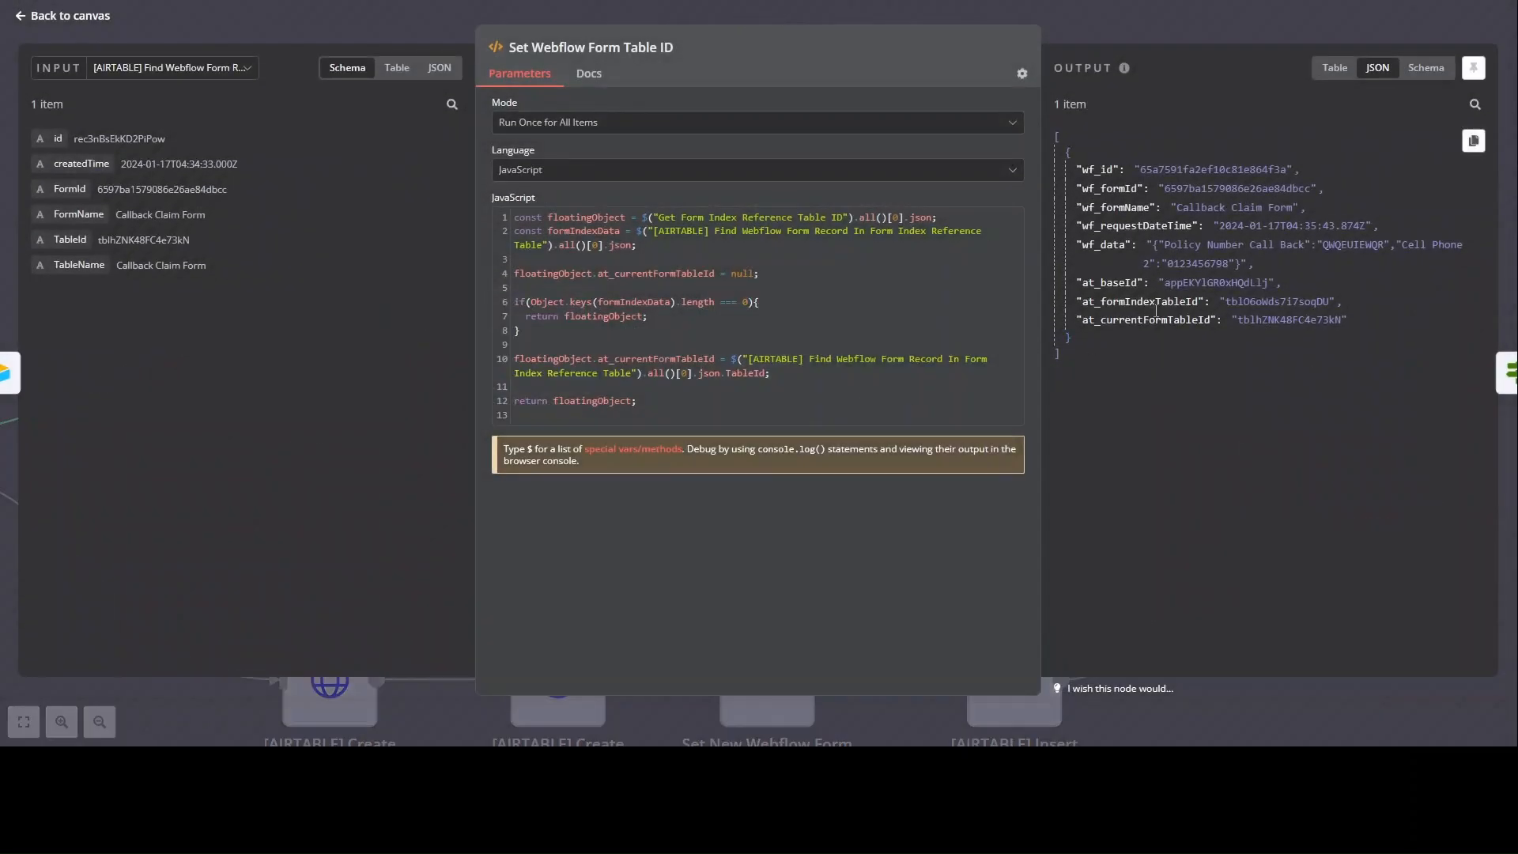
key(Escape)
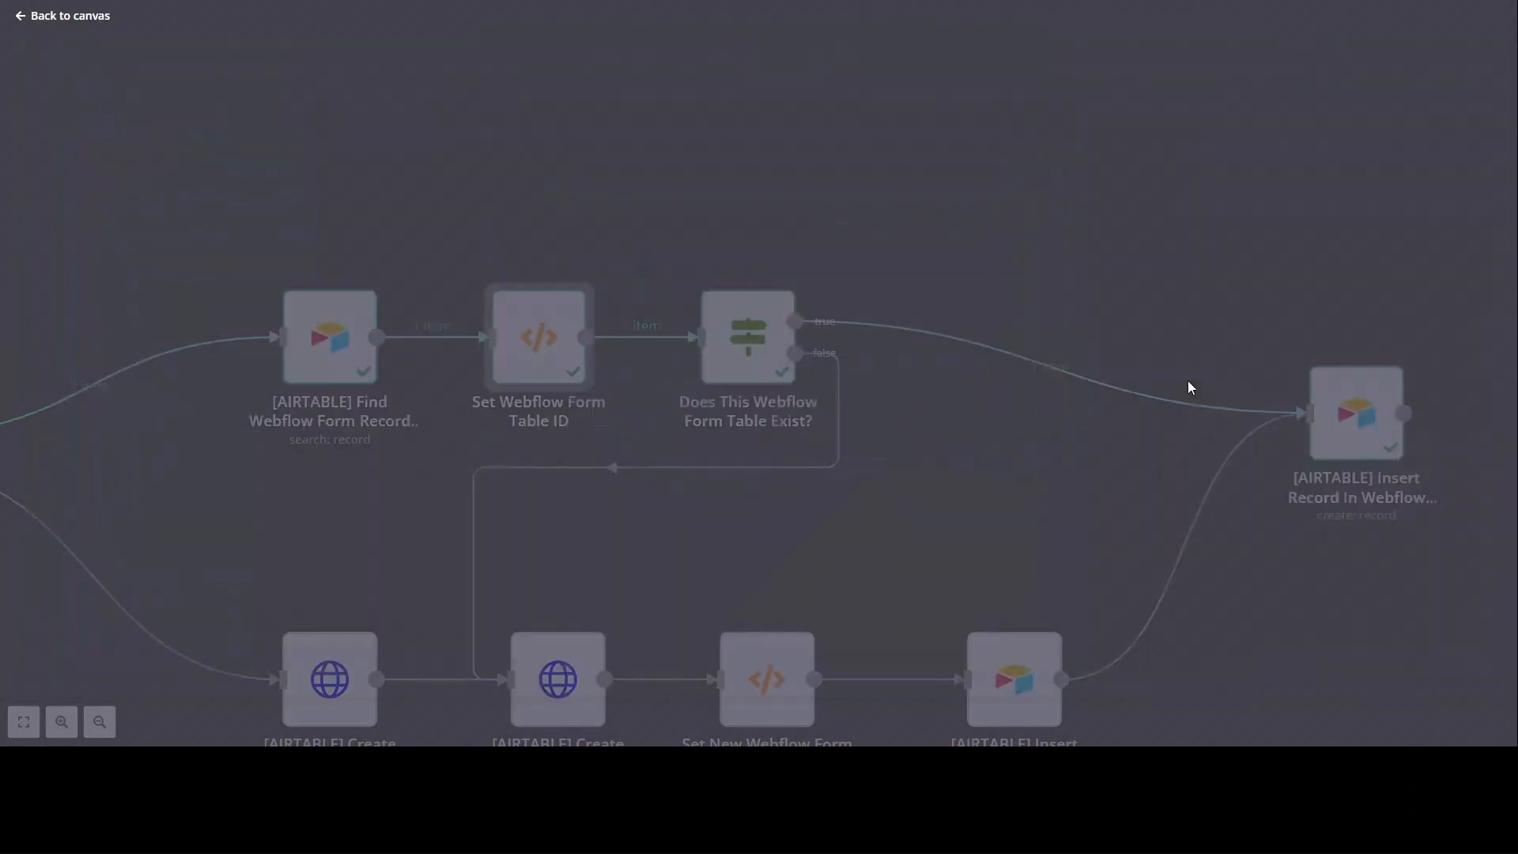
Step: Check the exists check and Find Webflow Form Record, then open Insert Record In Webflow Form Table's output
drag(1127, 585, 905, 440)
click(842, 260)
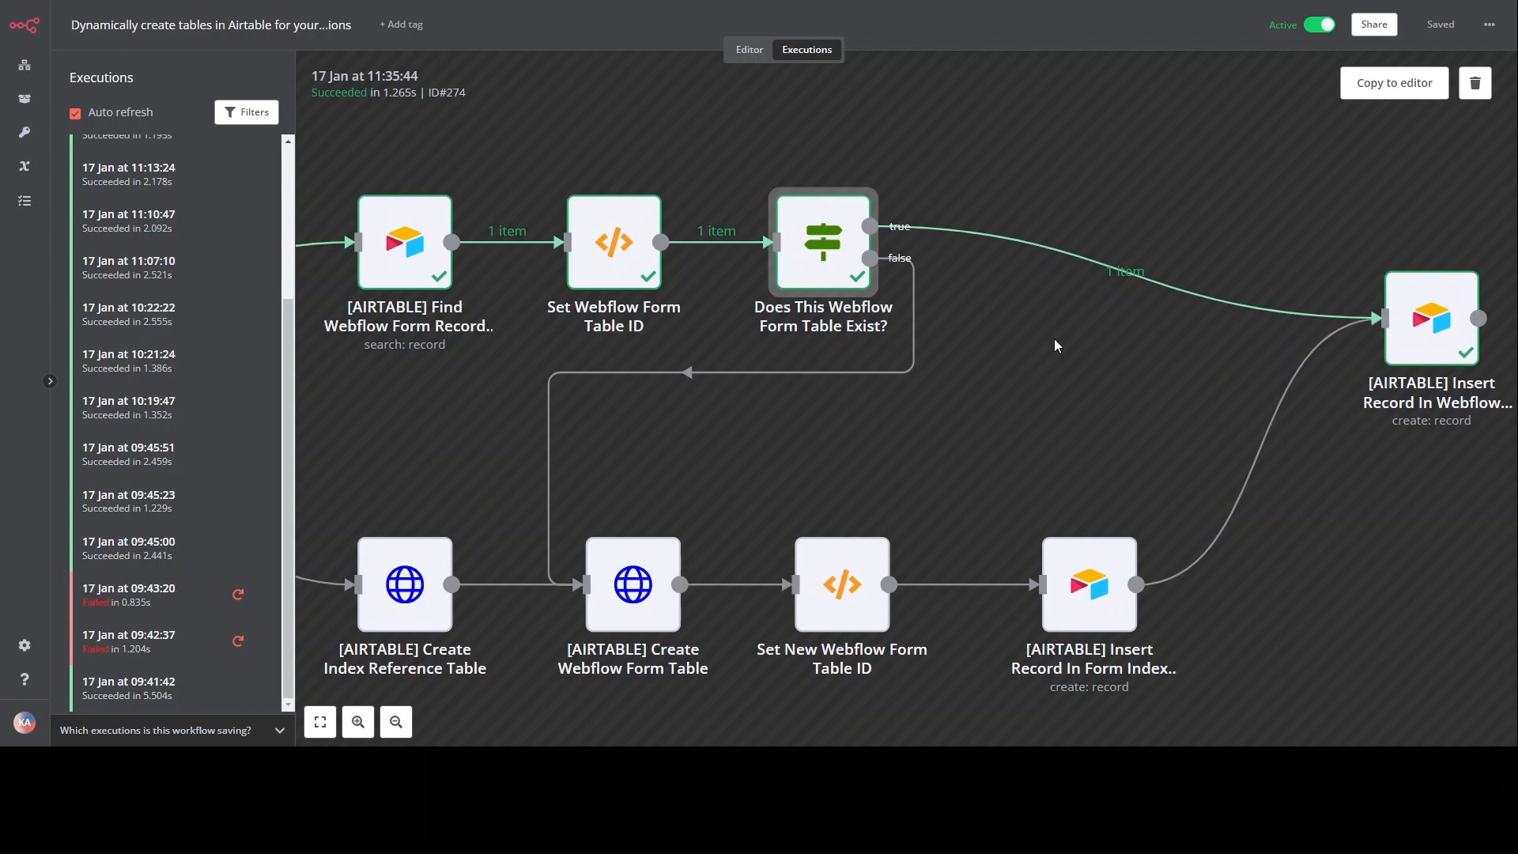
click(418, 251)
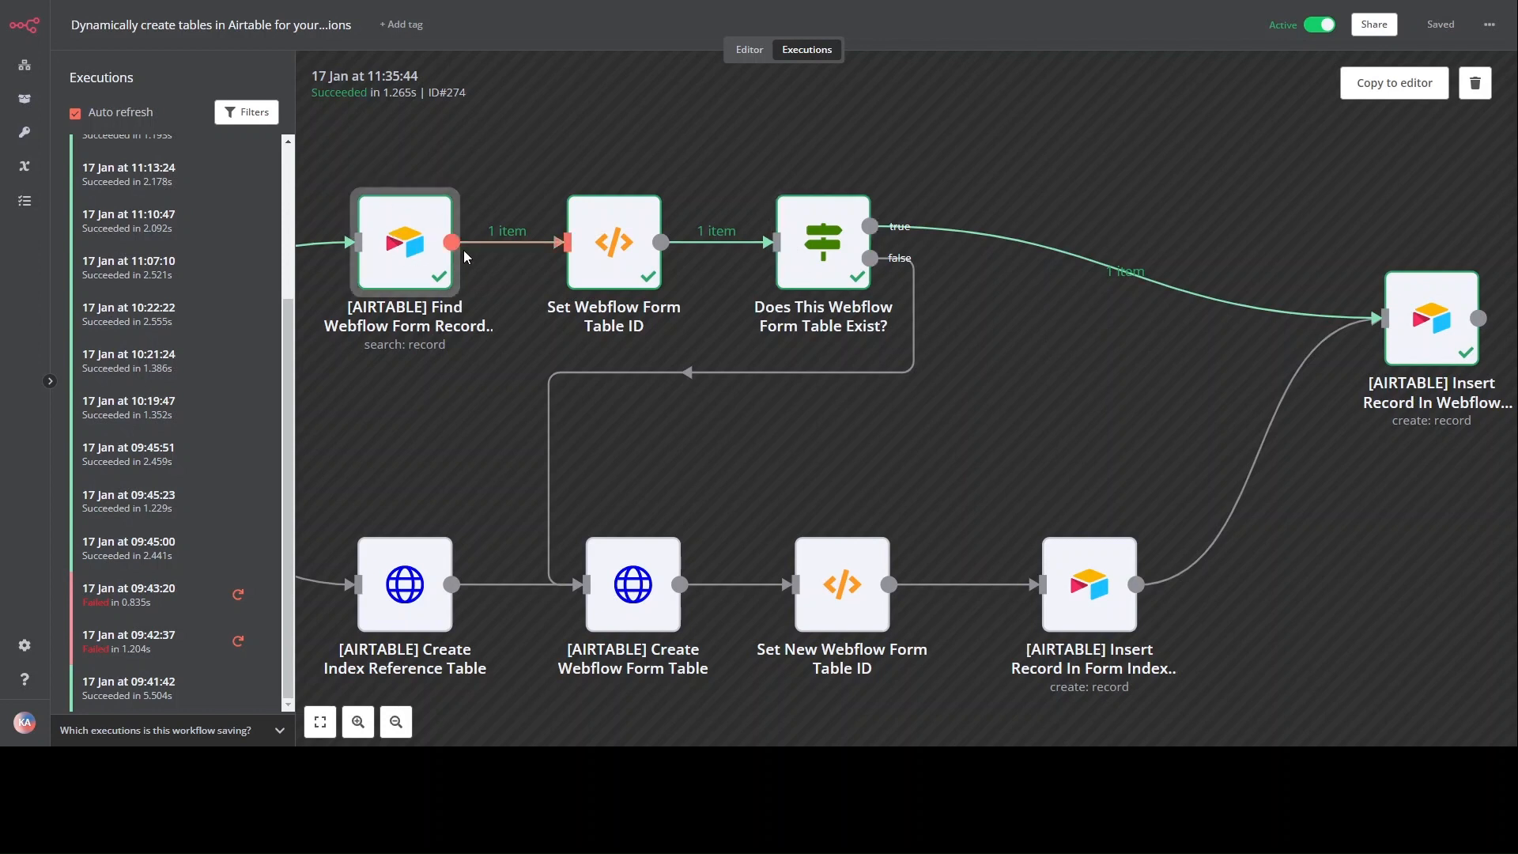
click(1008, 344)
drag(1030, 332, 798, 353)
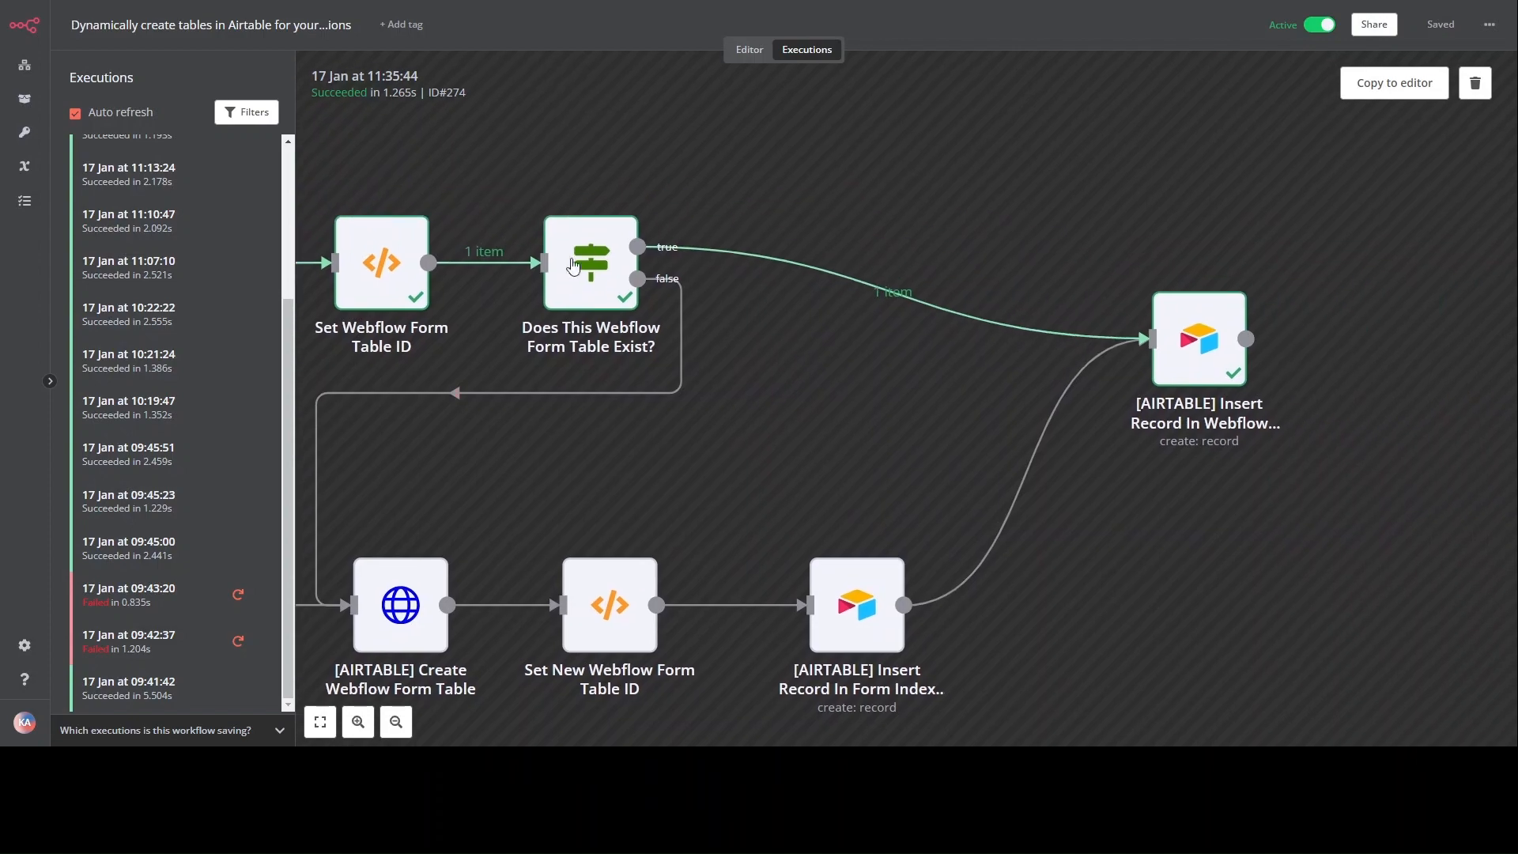
click(1229, 366)
double_click(1229, 366)
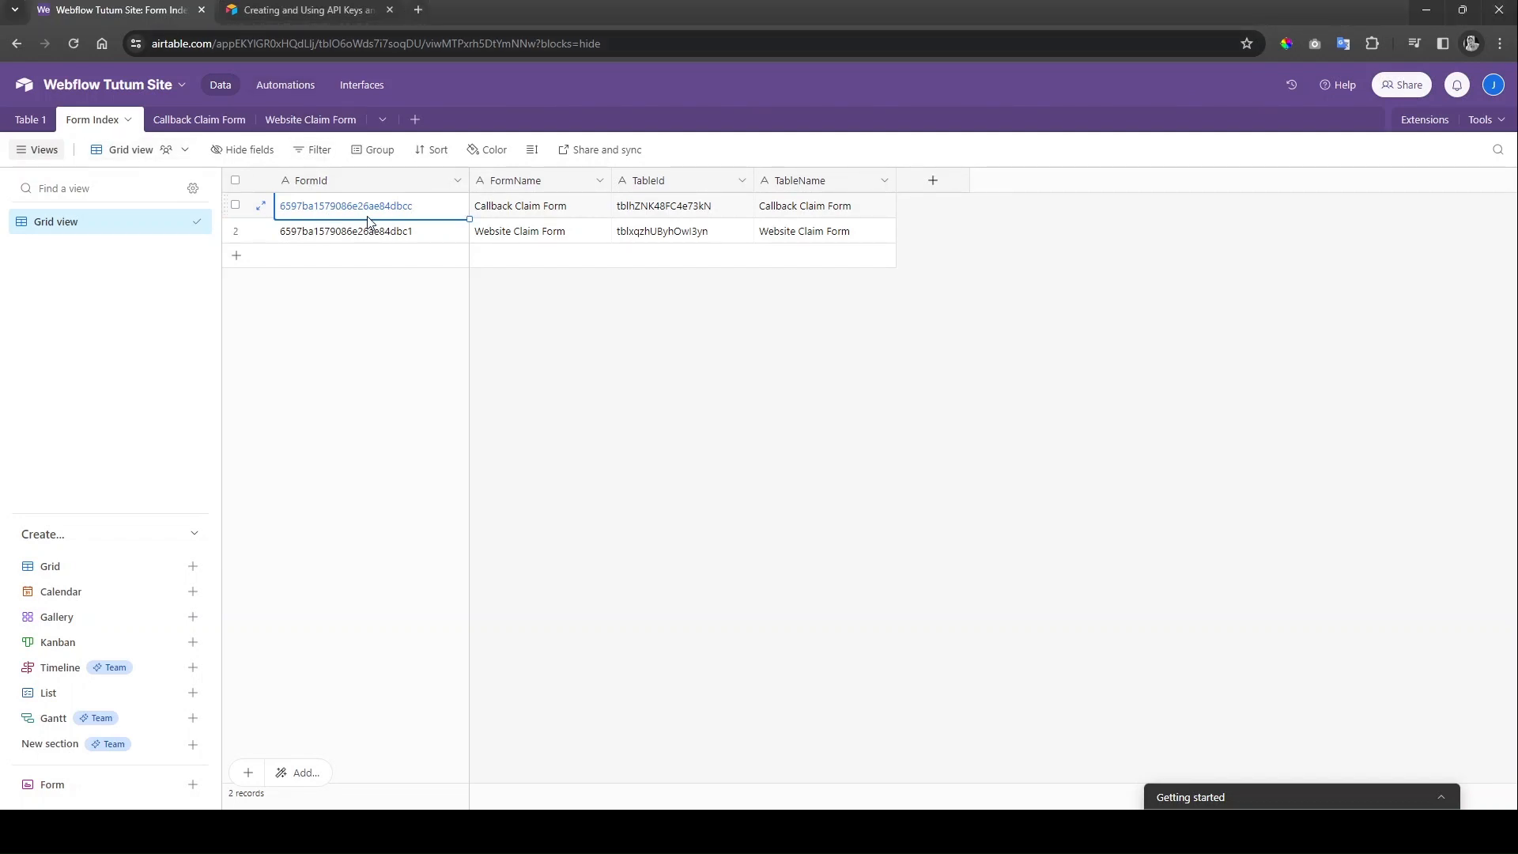
Step: Switch to the Callback Claim Form table and inspect the second record's Id and FormContent
click(186, 123)
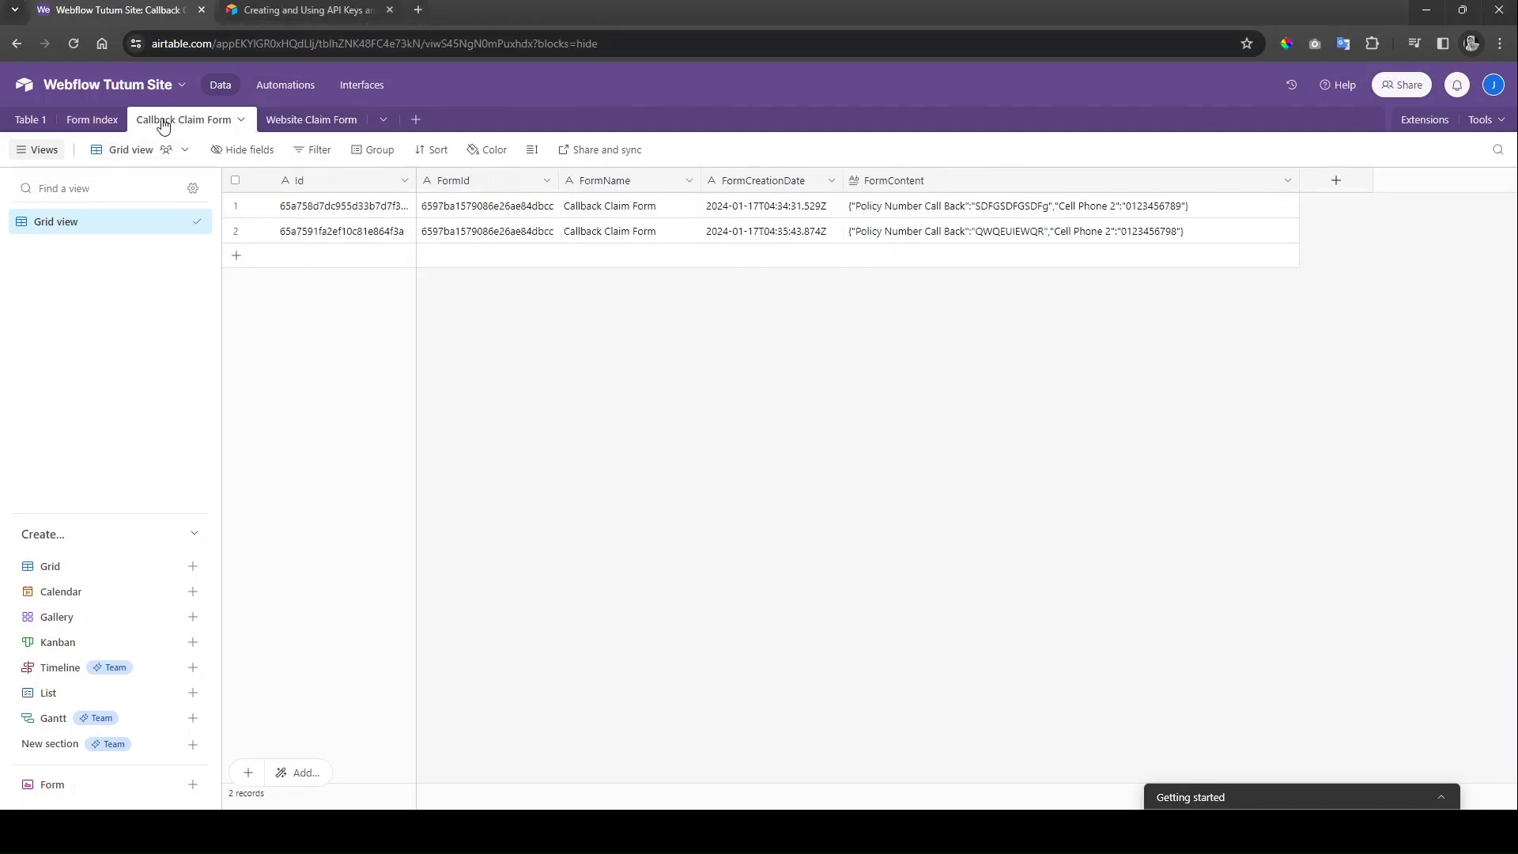
click(319, 234)
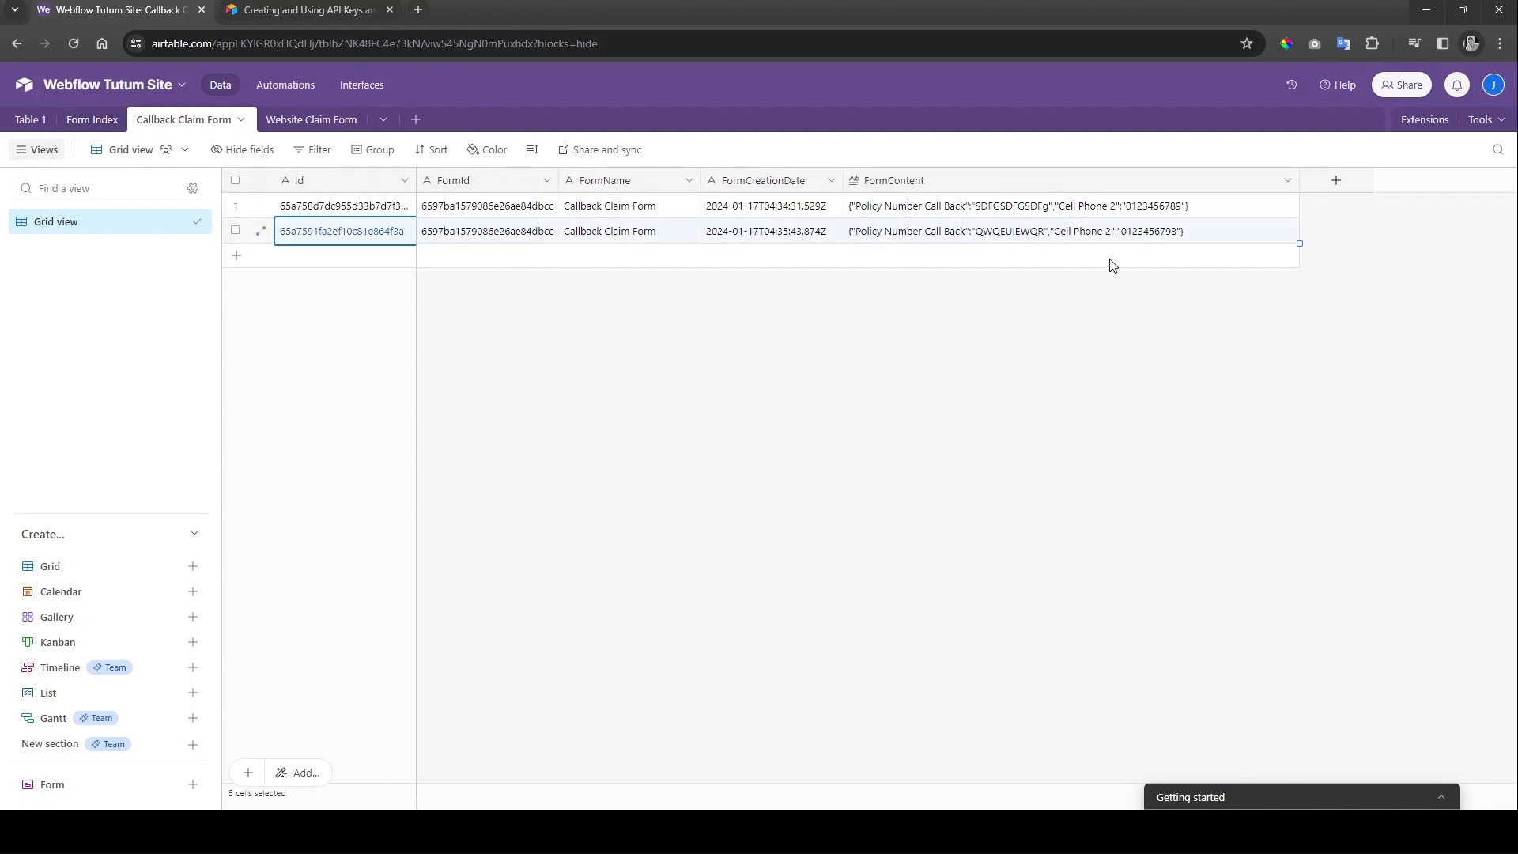
click(1117, 237)
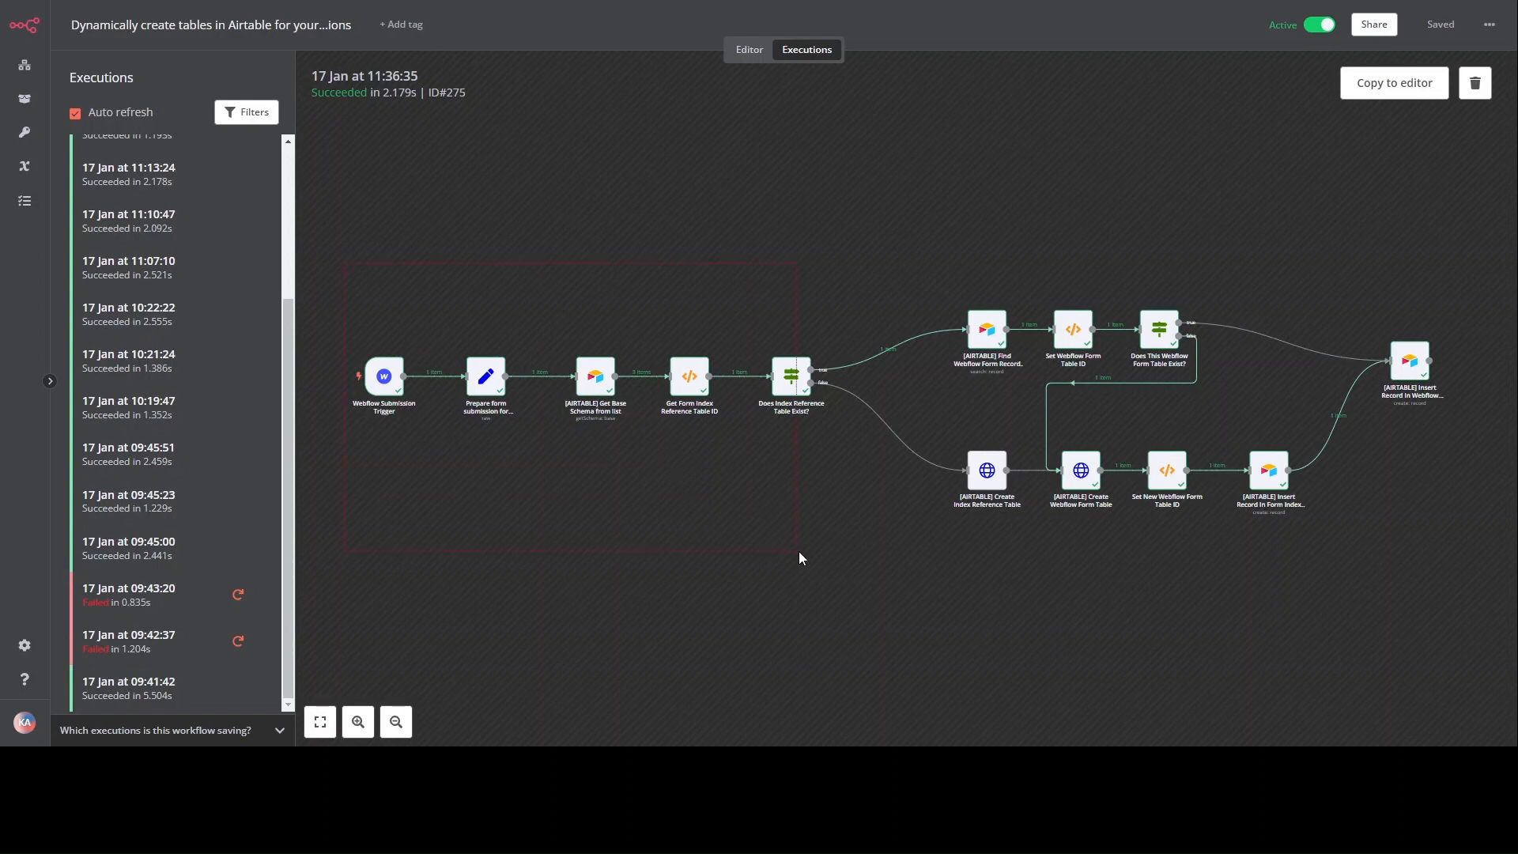
Step: Inspect the 'Does This Webflow Form Table Exist?' condition expression and its false result
drag(798, 551, 811, 557)
scroll(696, 296, right, 5)
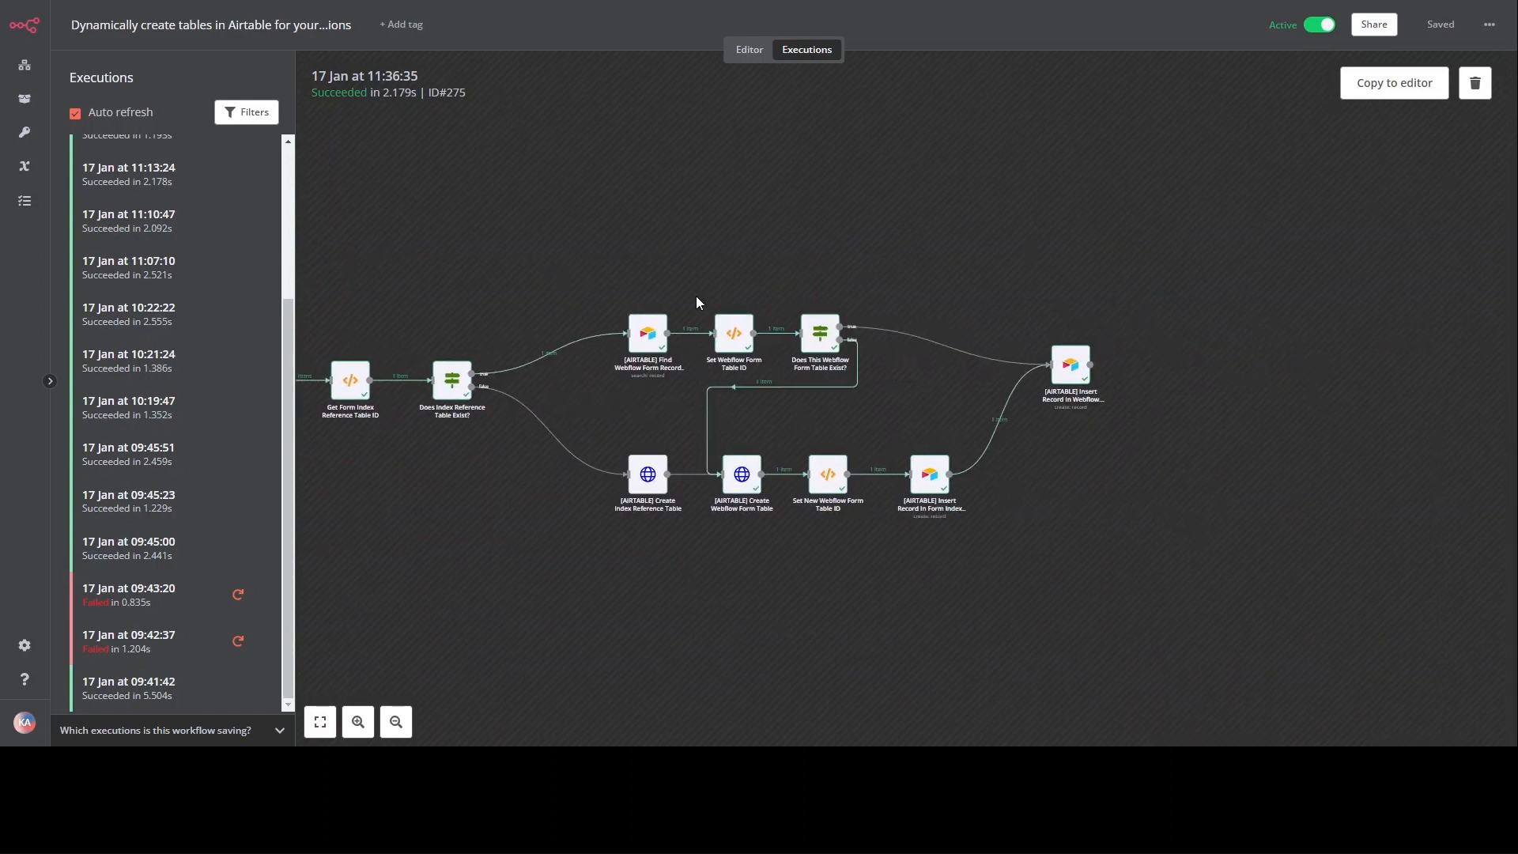
scroll(697, 297, up, 3)
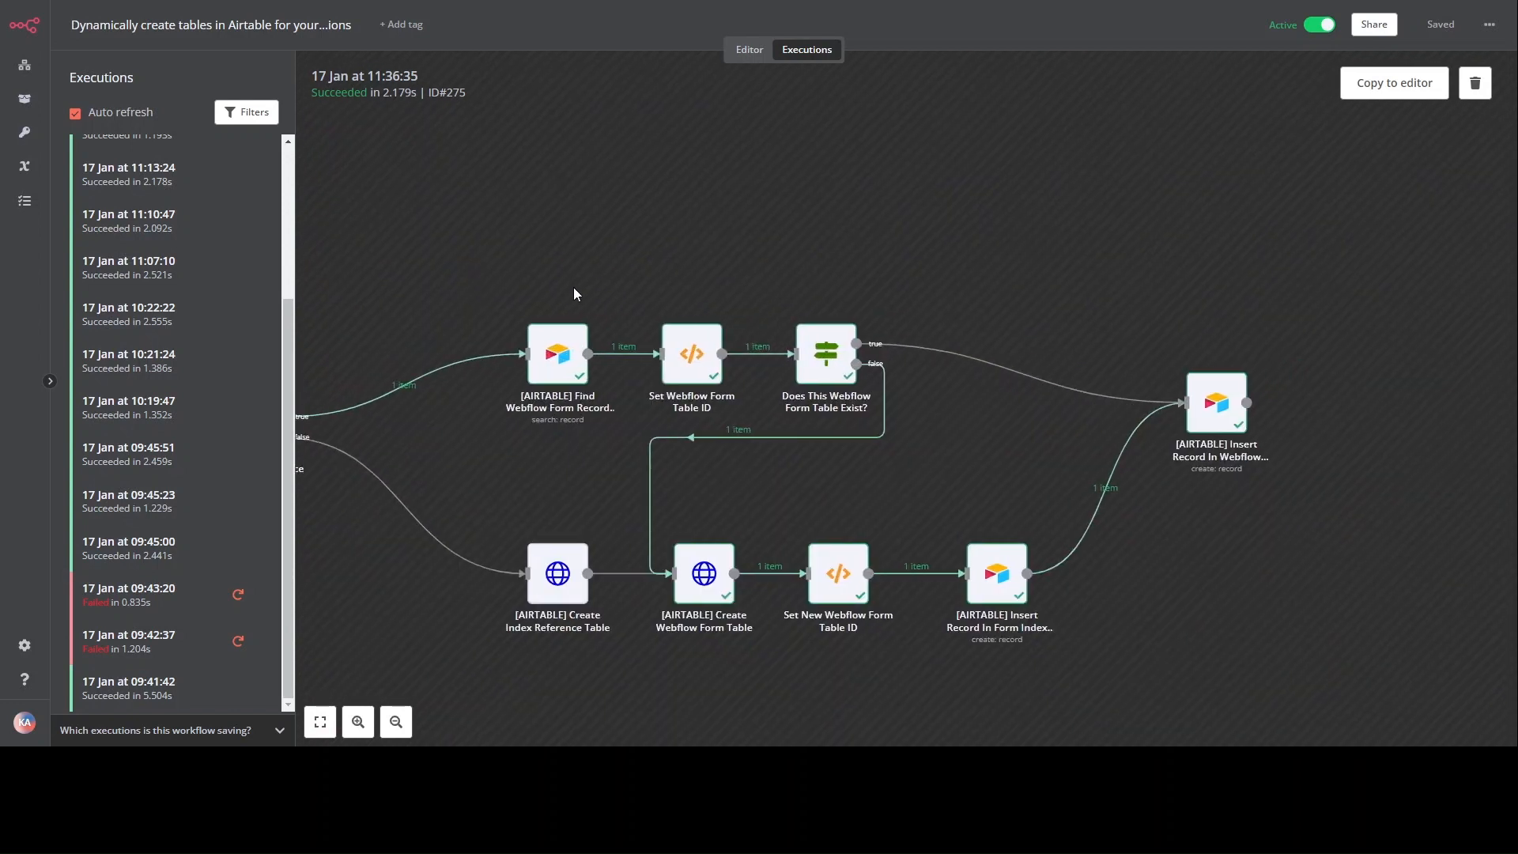
double_click(826, 354)
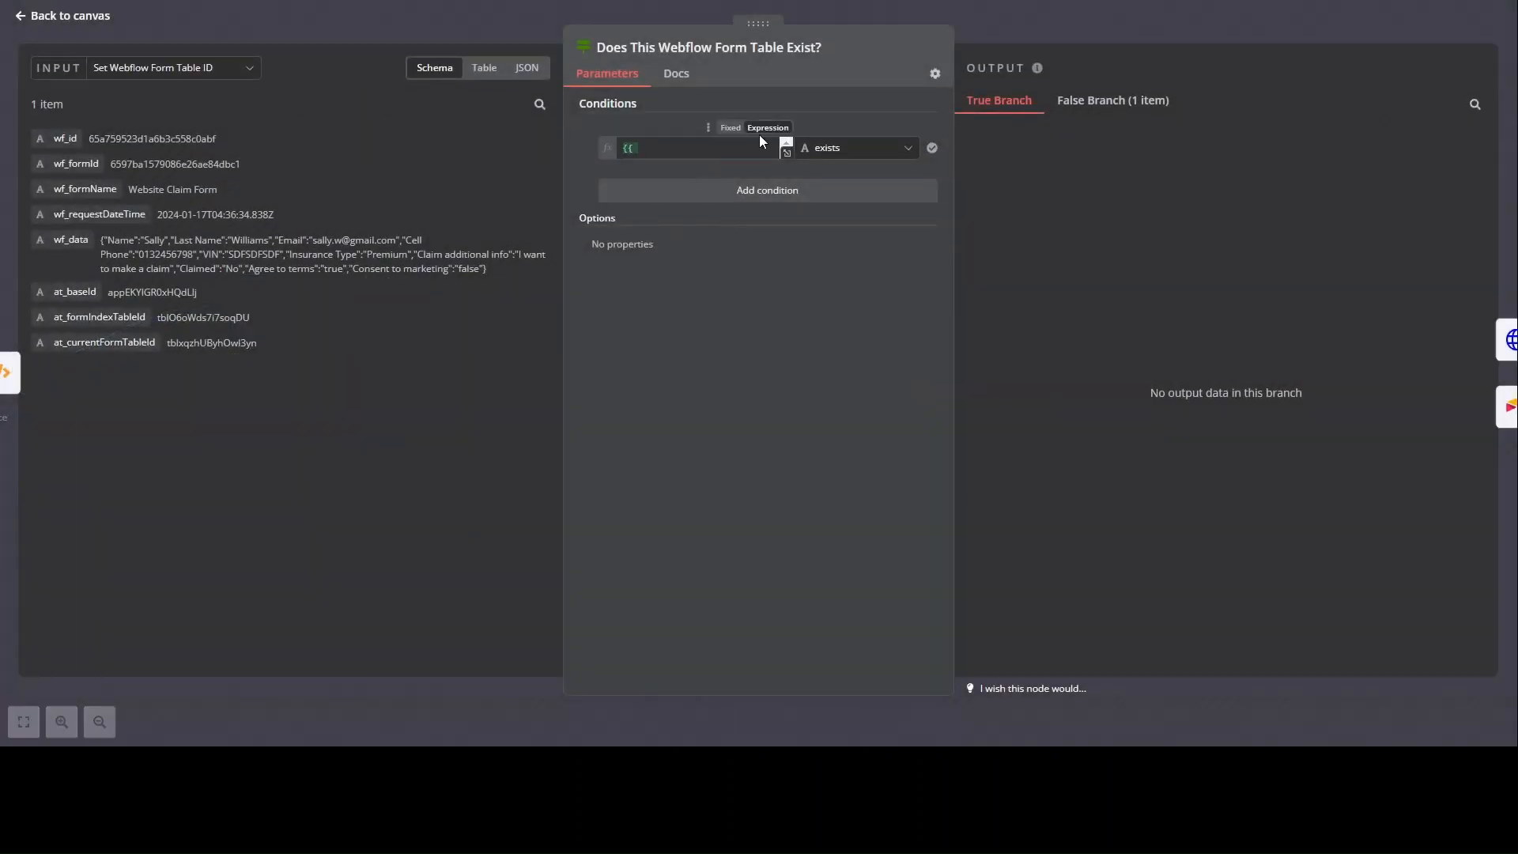
click(786, 151)
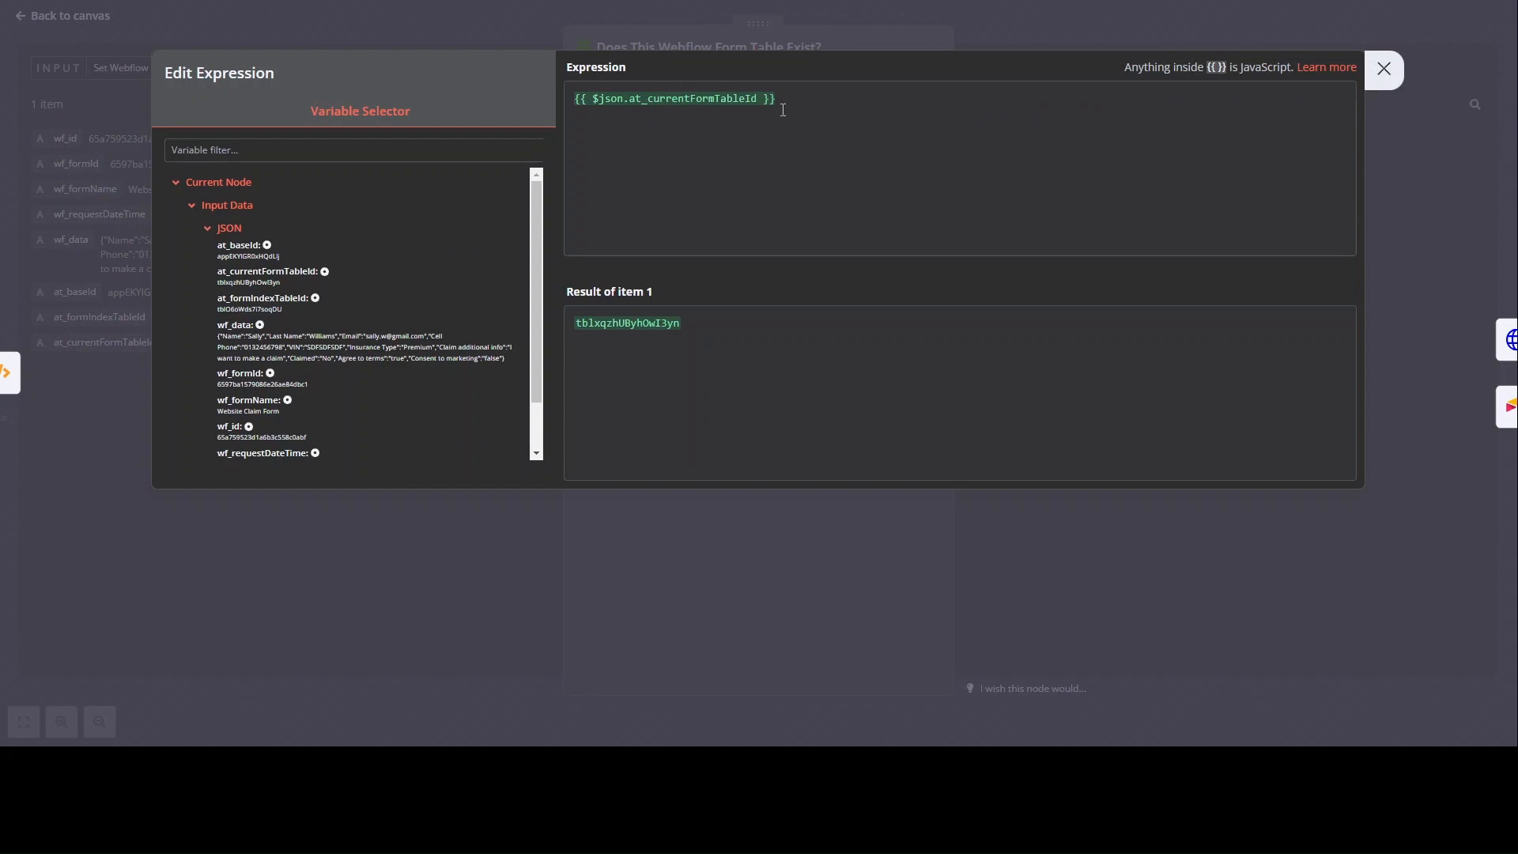
click(68, 269)
click(57, 19)
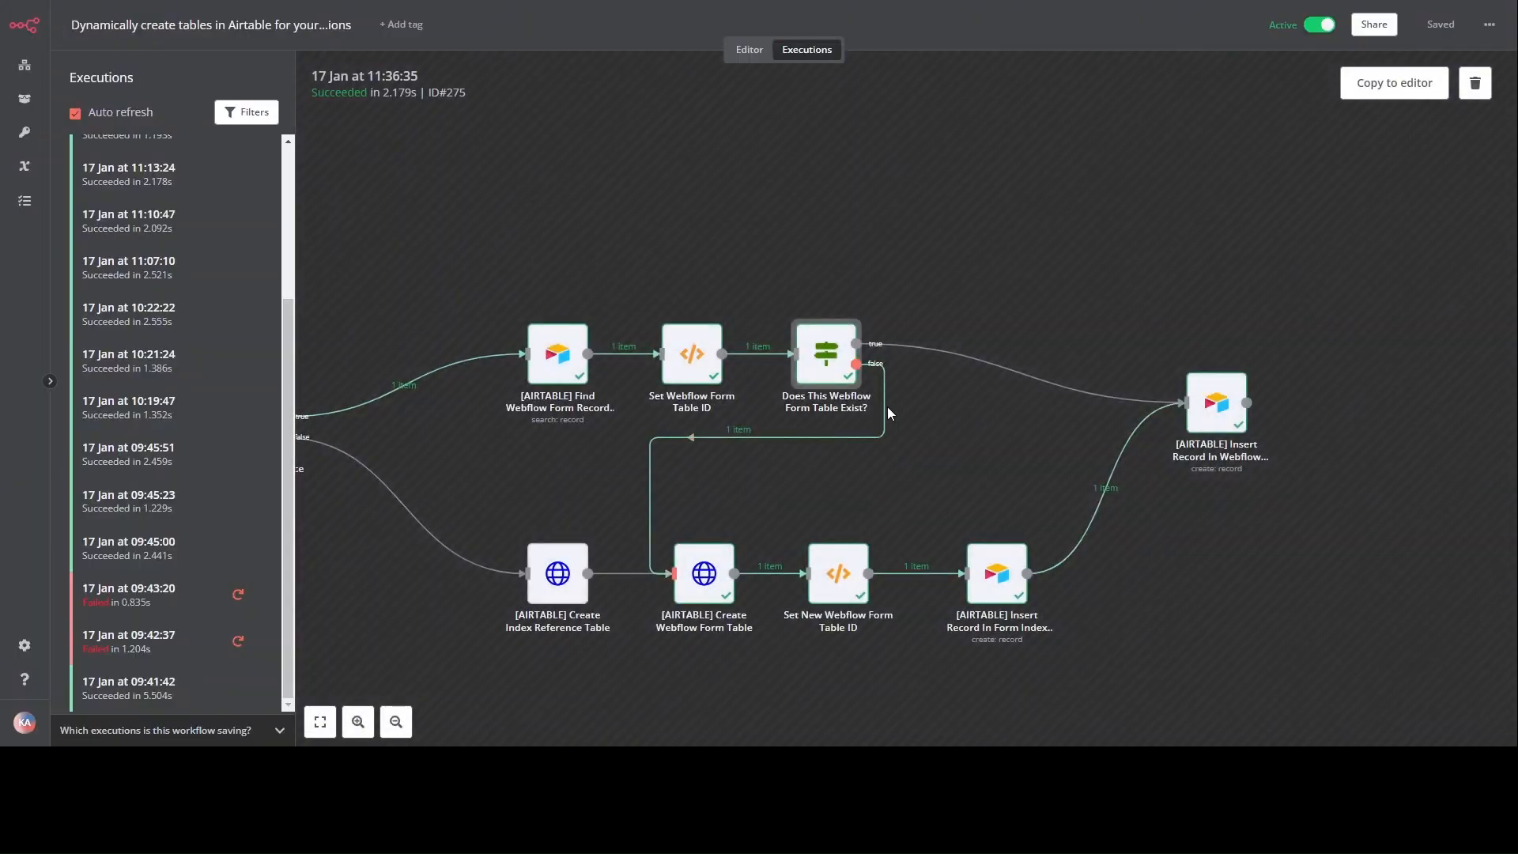
Step: Select the Create Webflow Form Table step on the false branch and review the branch layout
scroll(886, 406, up, 3)
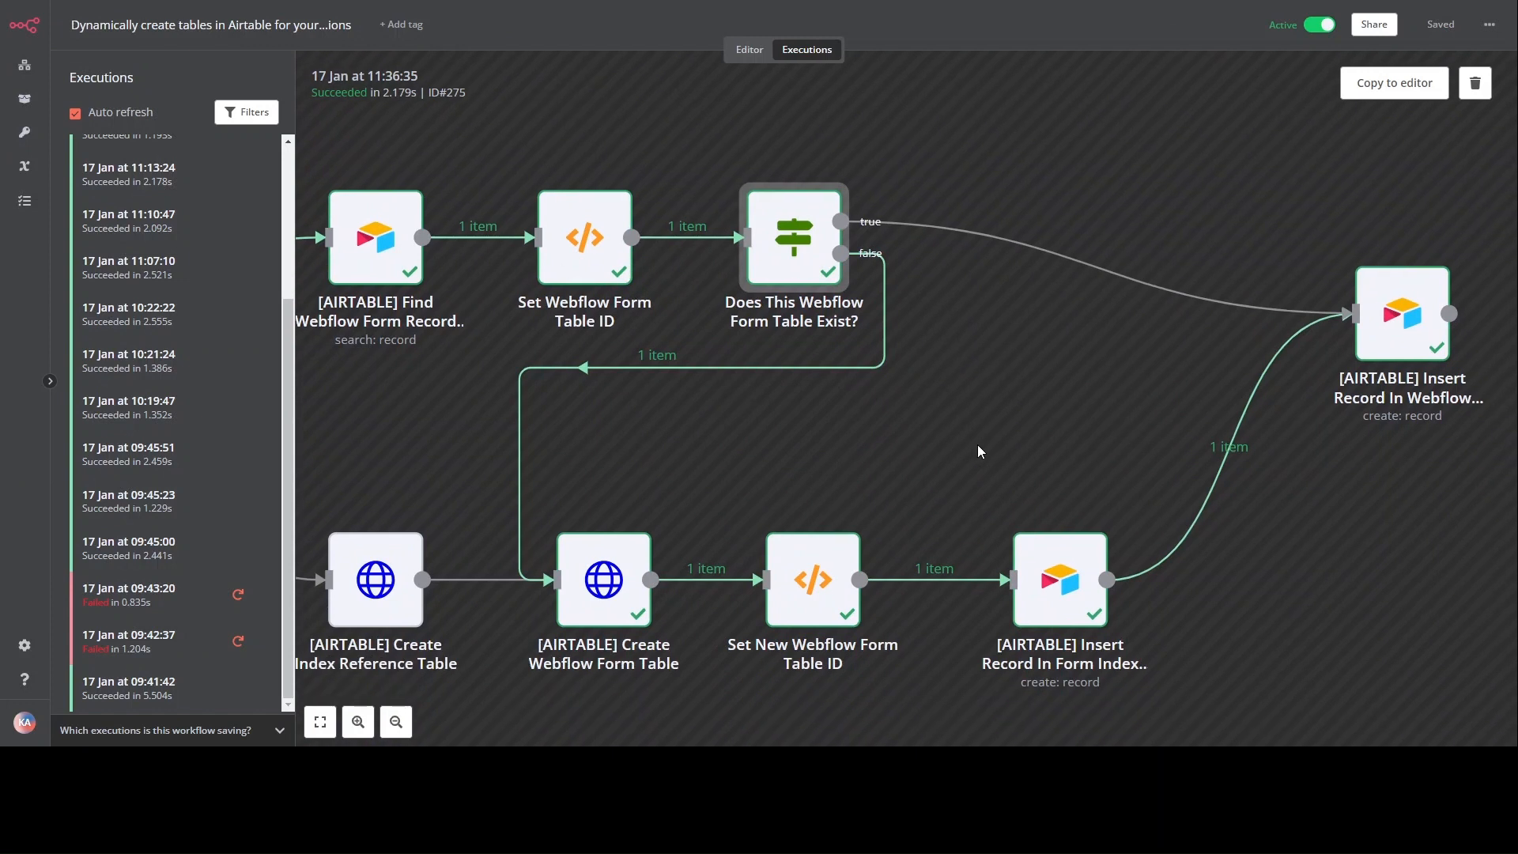
drag(699, 450, 901, 357)
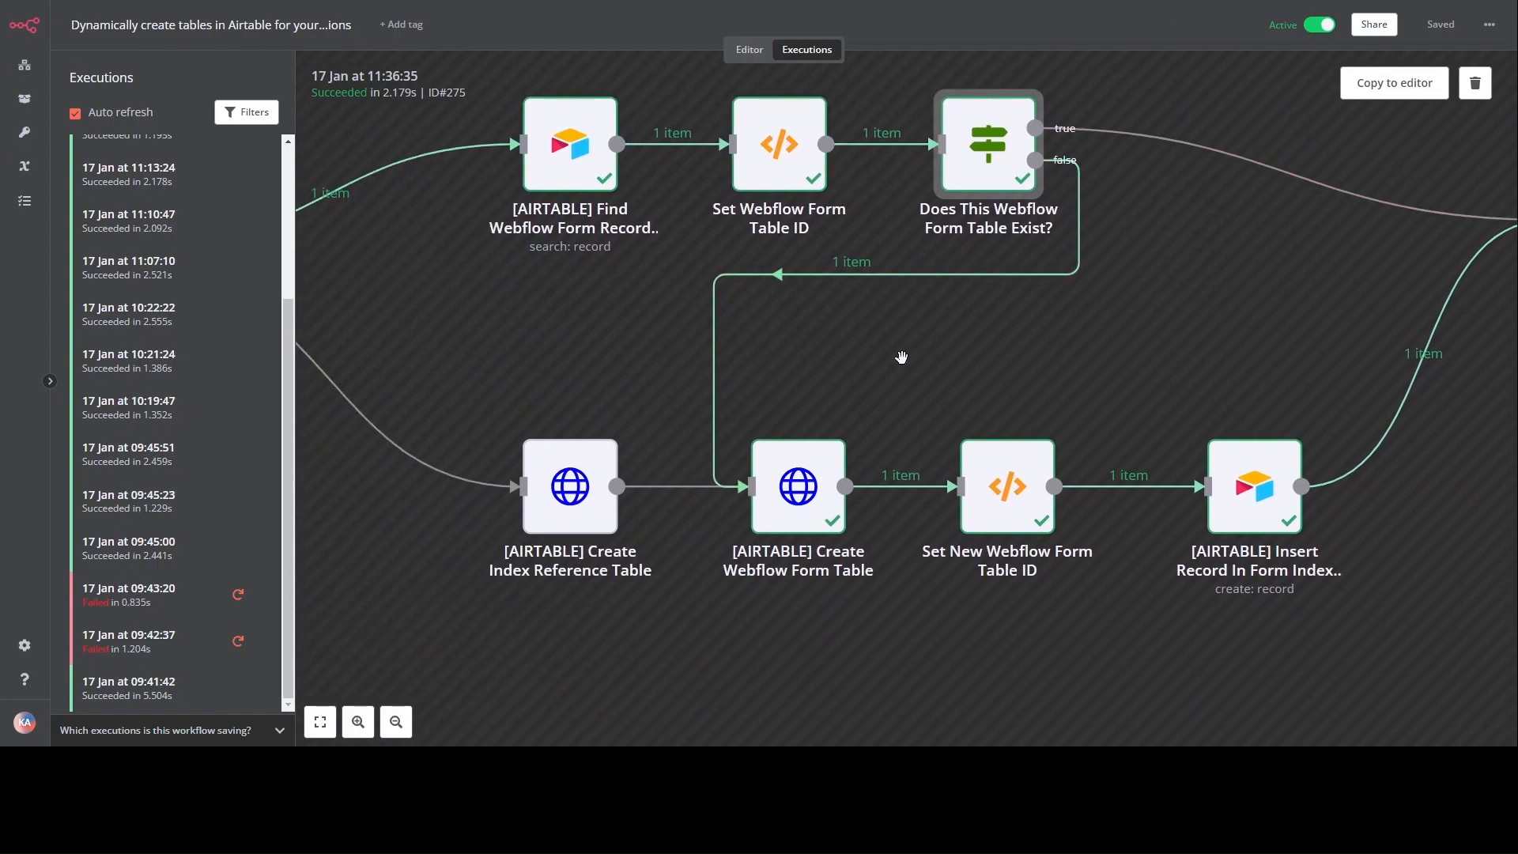
drag(840, 591, 836, 589)
click(837, 589)
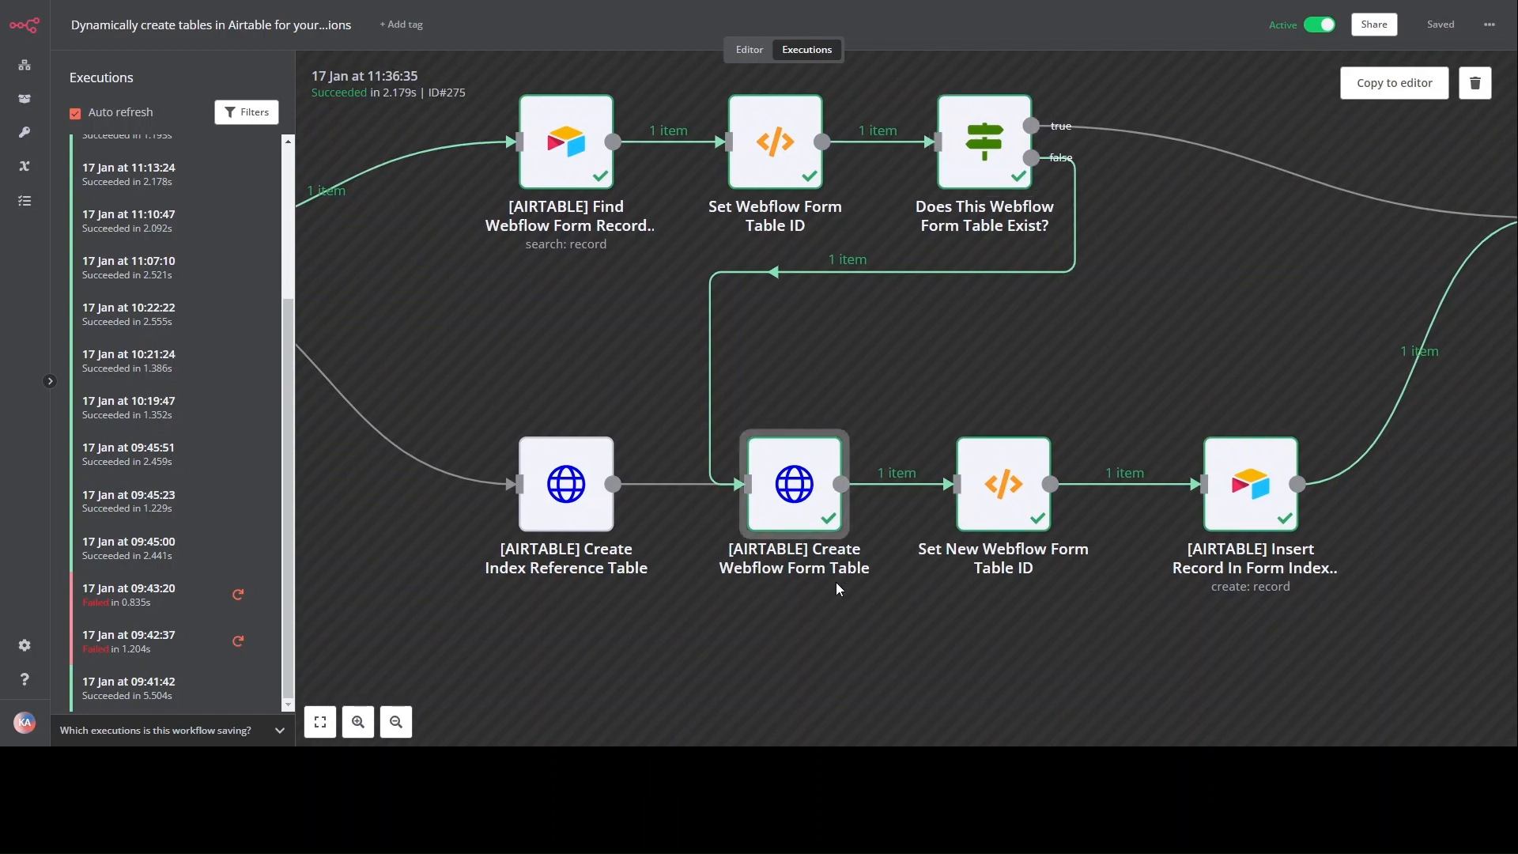
scroll(870, 601, right, 2)
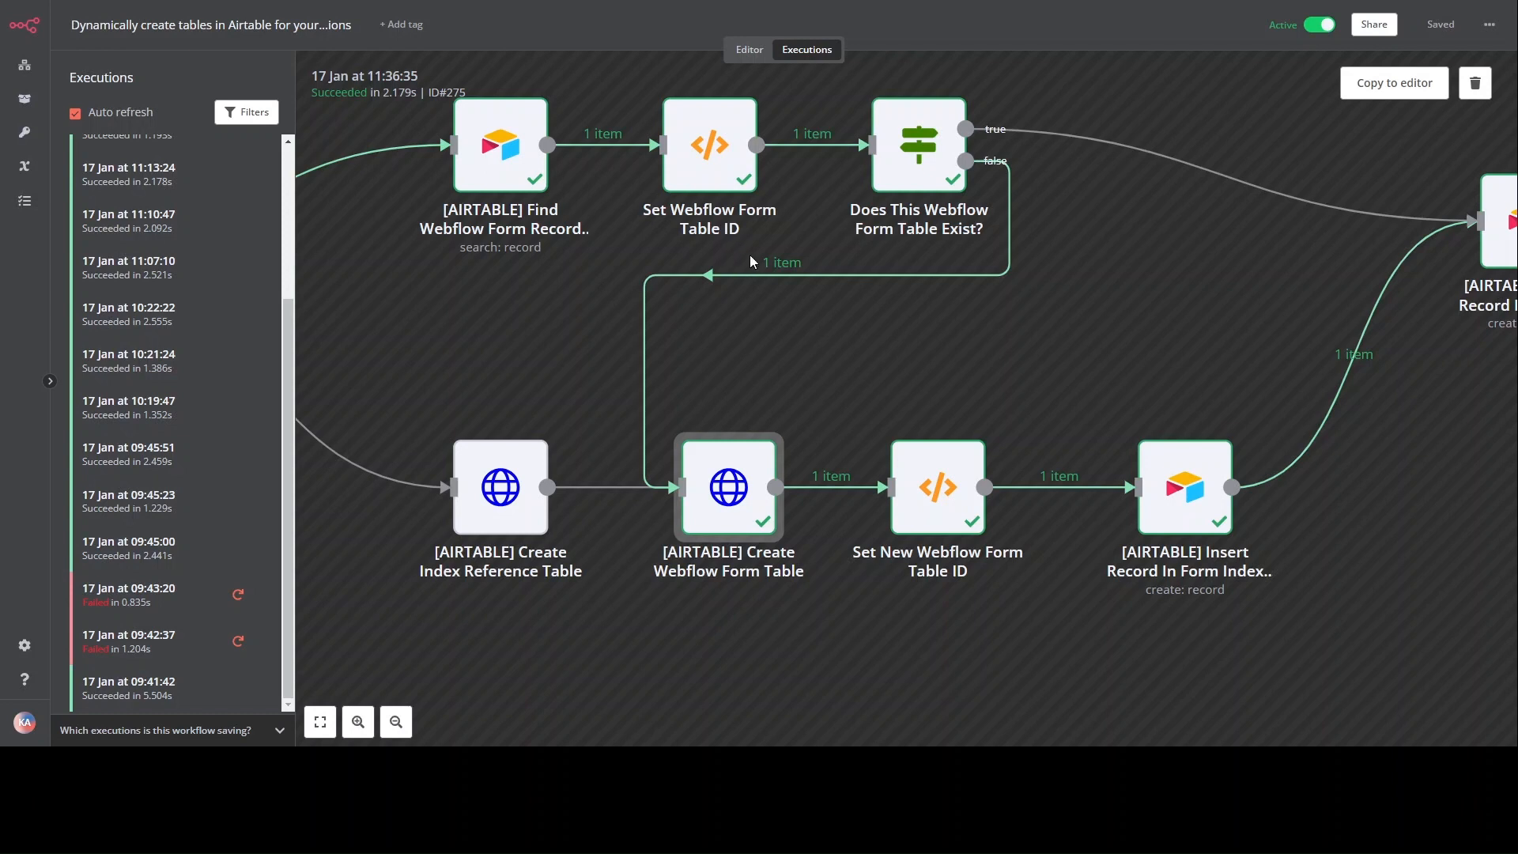
scroll(988, 323, right, 1)
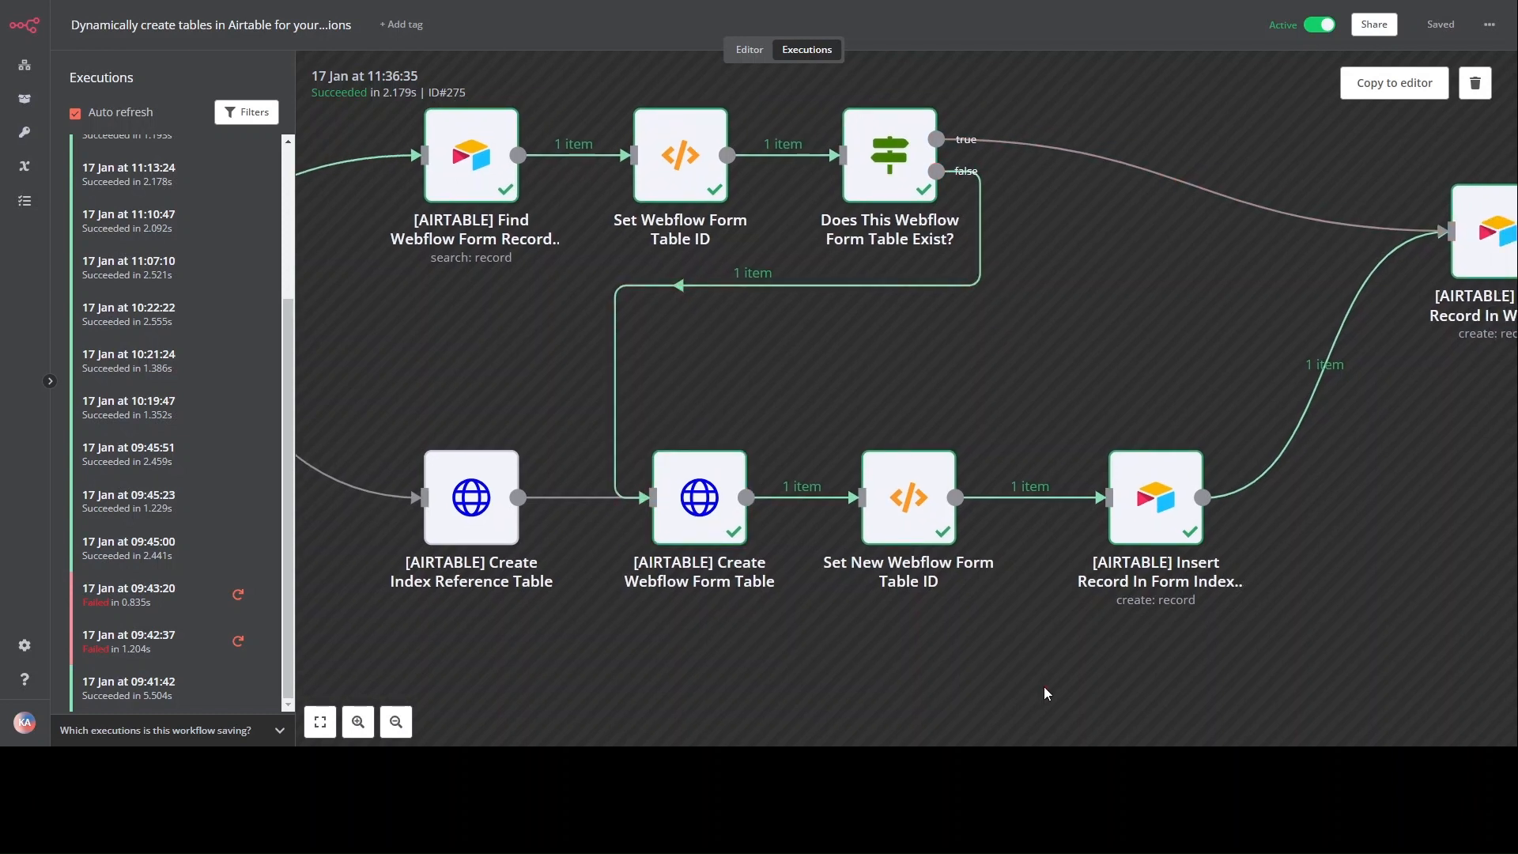
scroll(1043, 686, down, 2)
drag(933, 650, 961, 589)
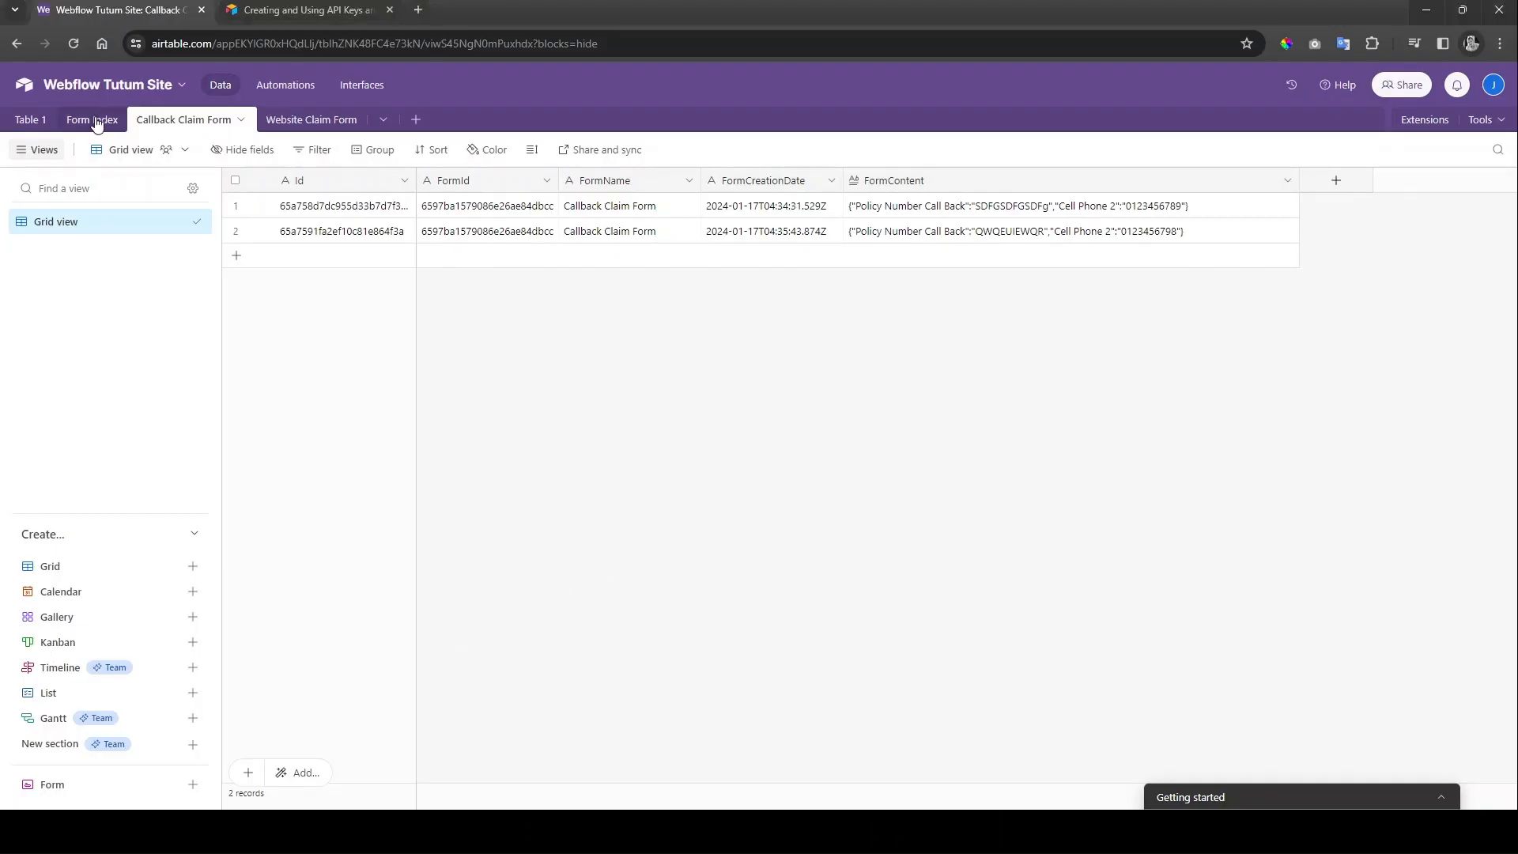
Step: Review the Website Claim Form row in Form Index, then switch to the Website Claim Form table
click(95, 119)
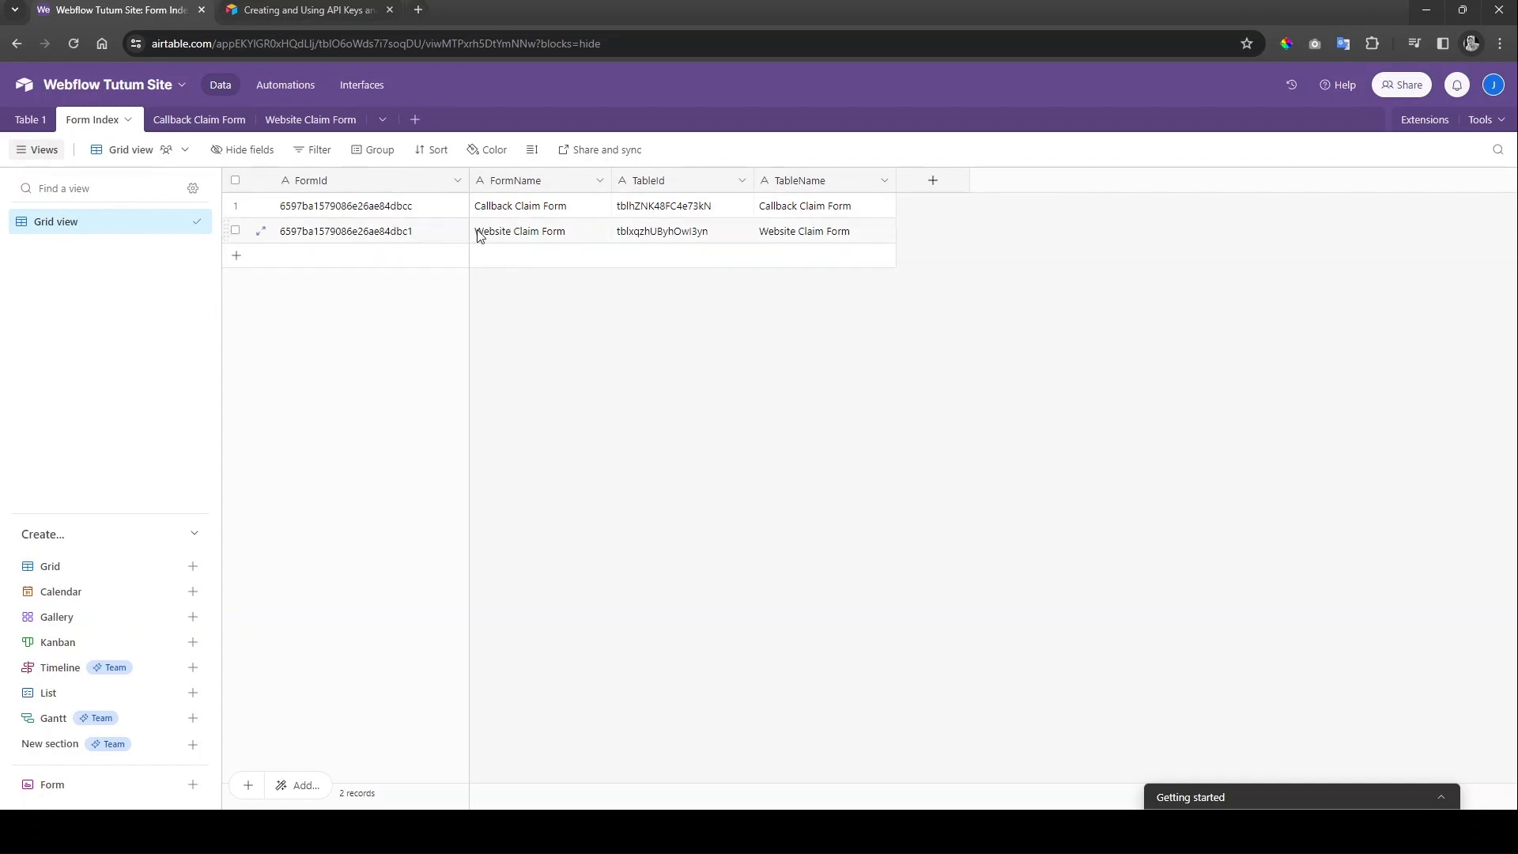
click(304, 120)
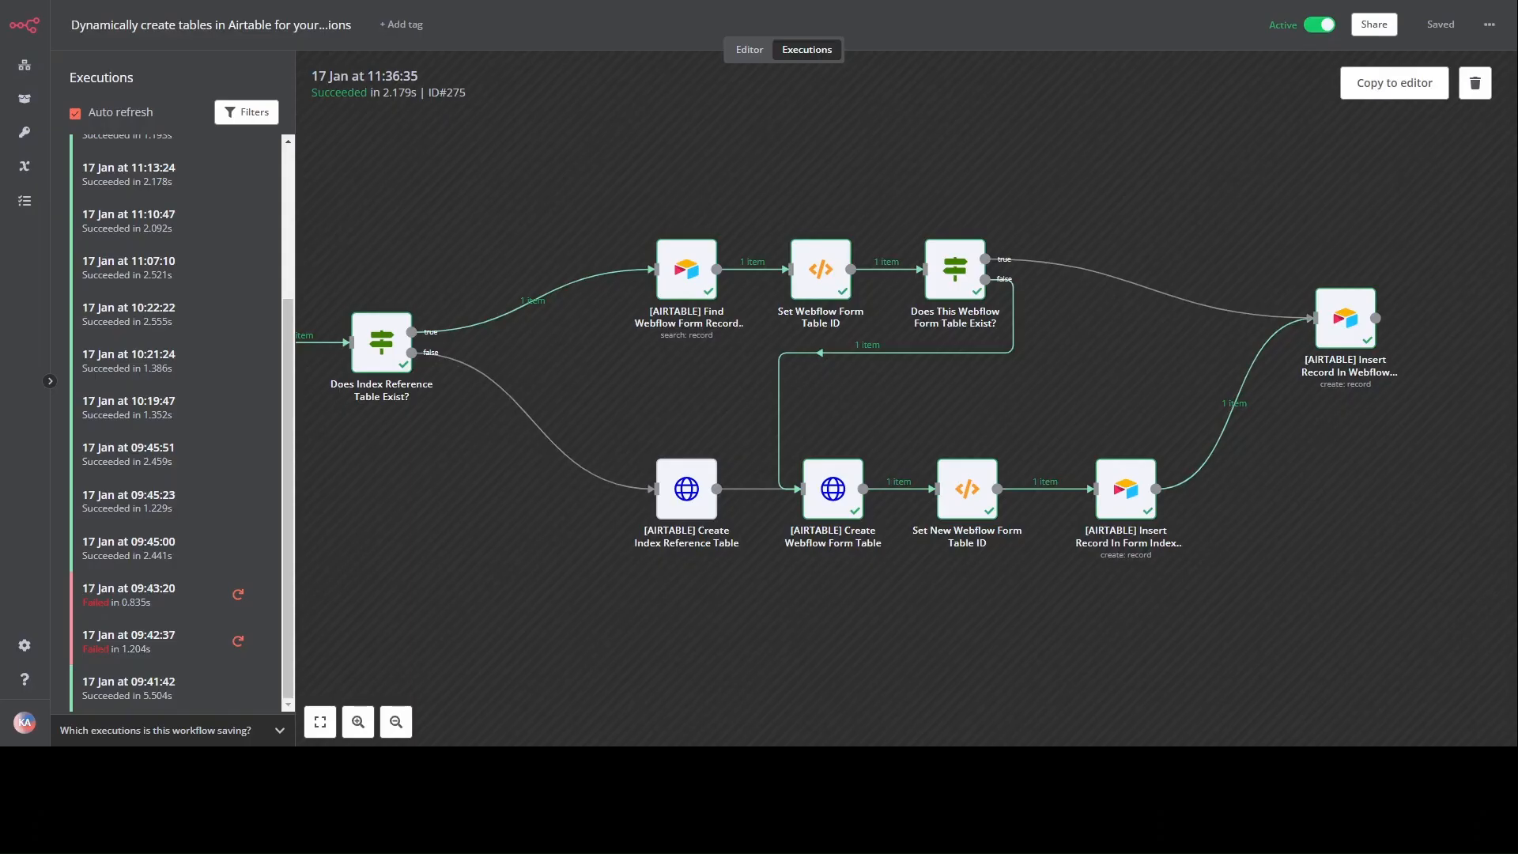
Step: Move from the 11:34:31 run to the 11:35:44 run and select its Insert Record In Webflow step
scroll(786, 543, down, 3)
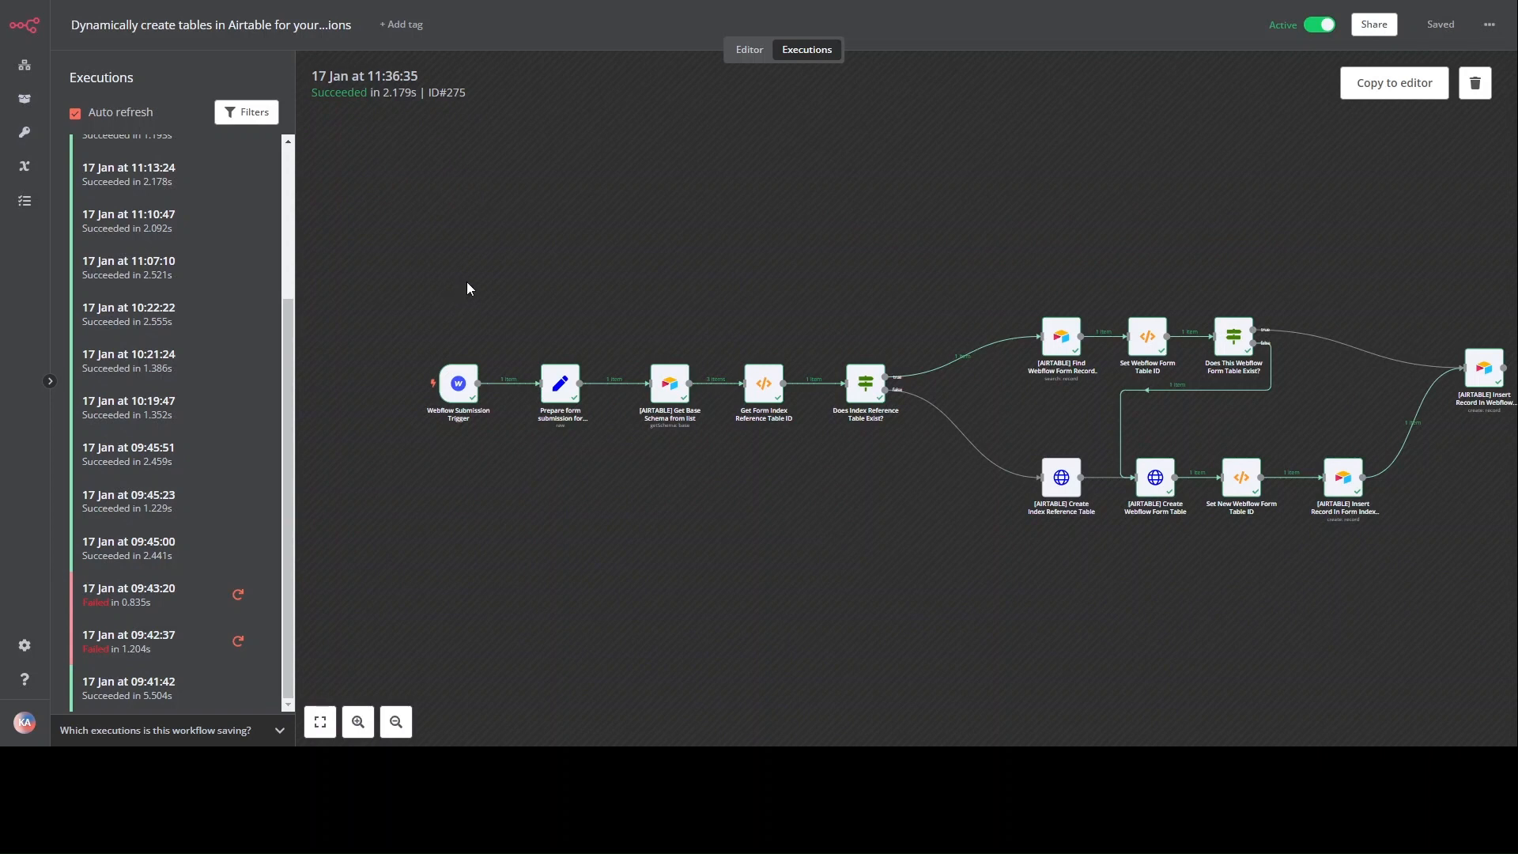
scroll(194, 226, up, 3)
click(169, 248)
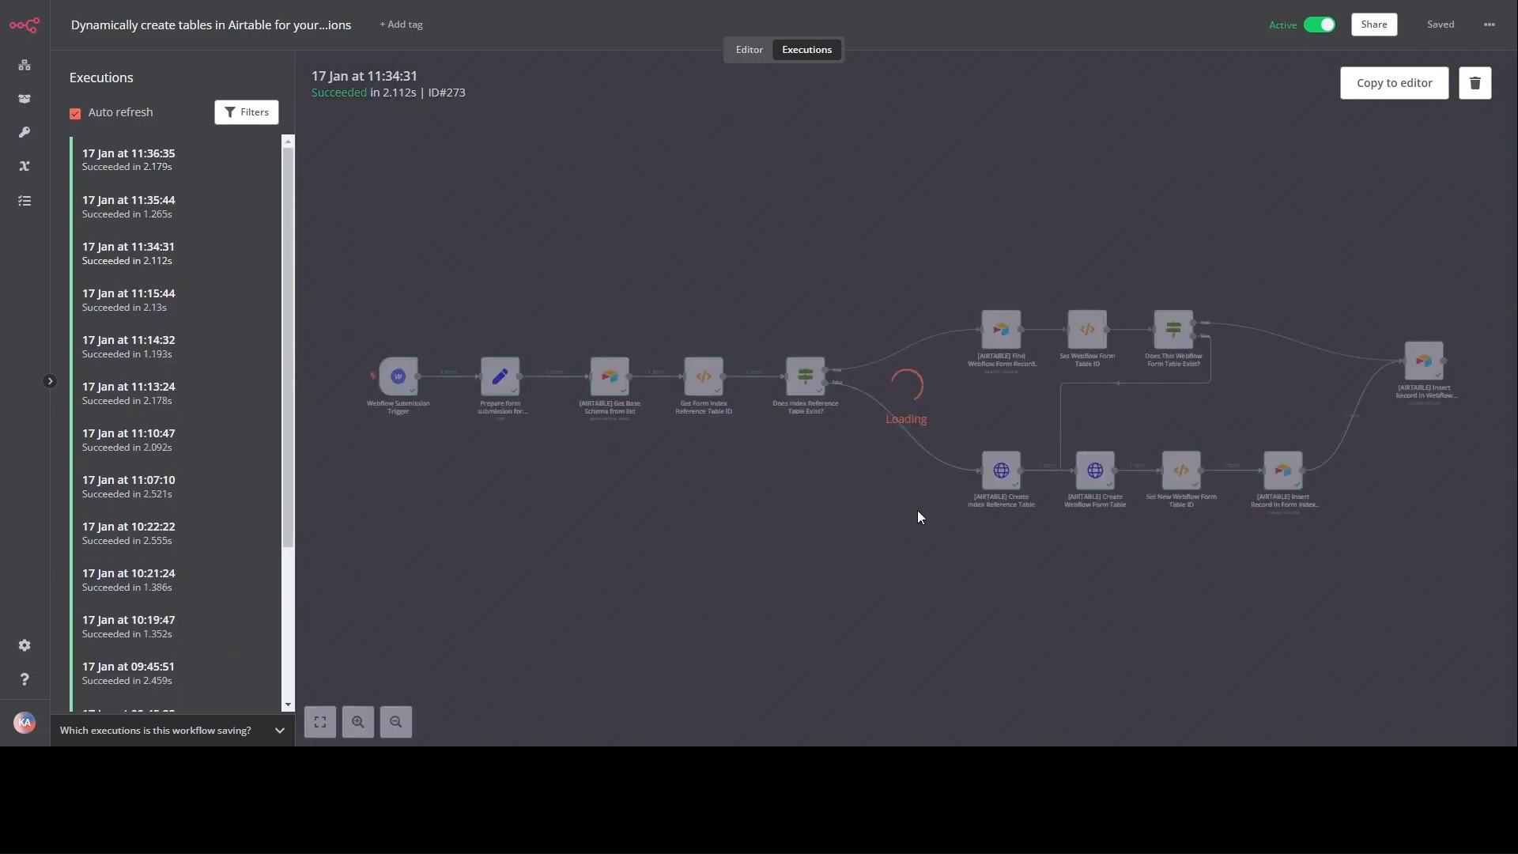
click(169, 208)
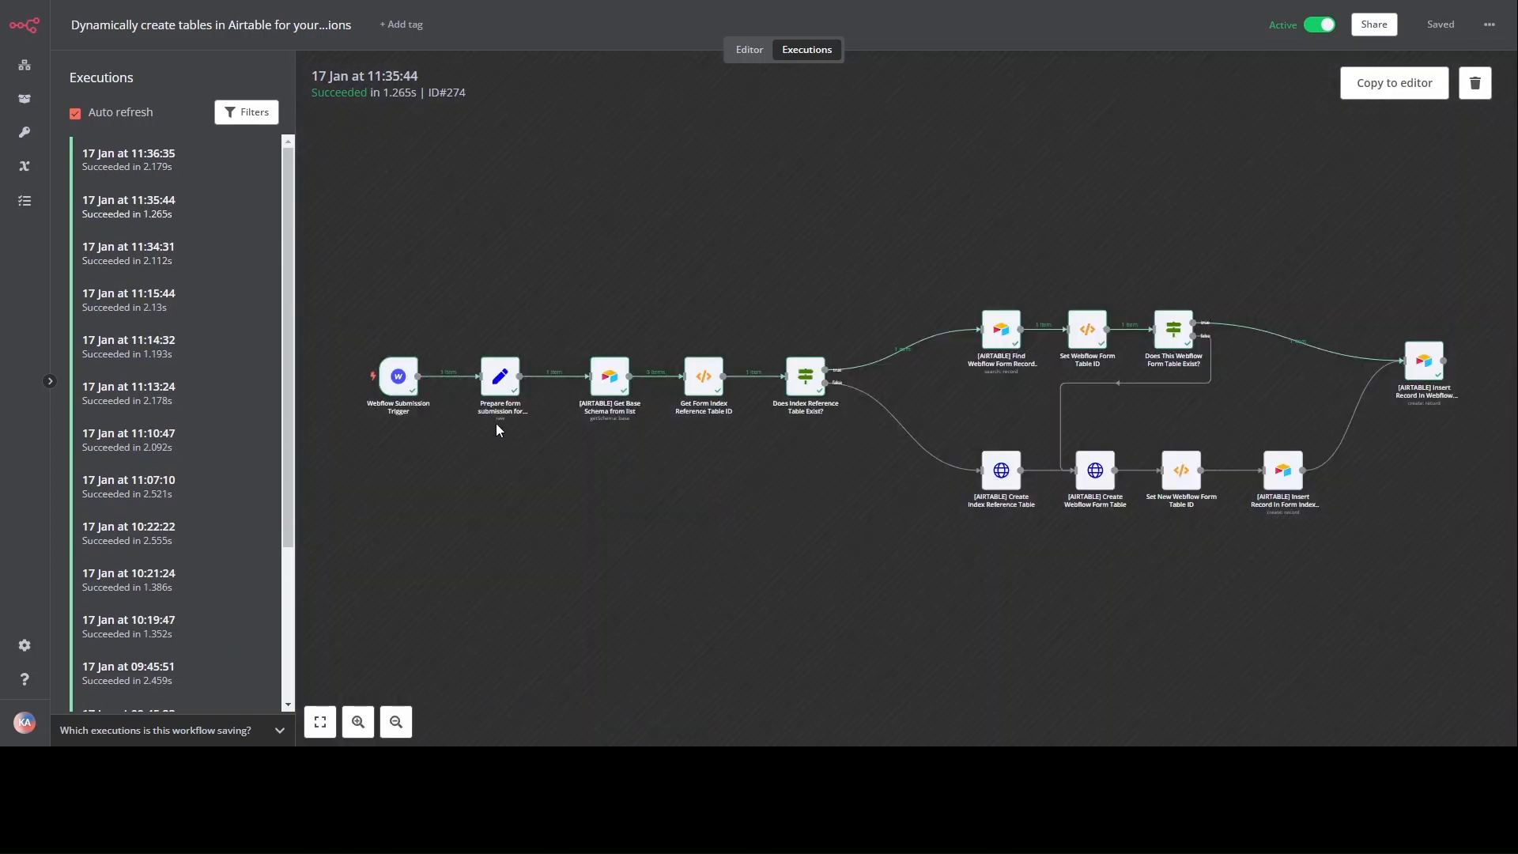
scroll(244, 268, down, 3)
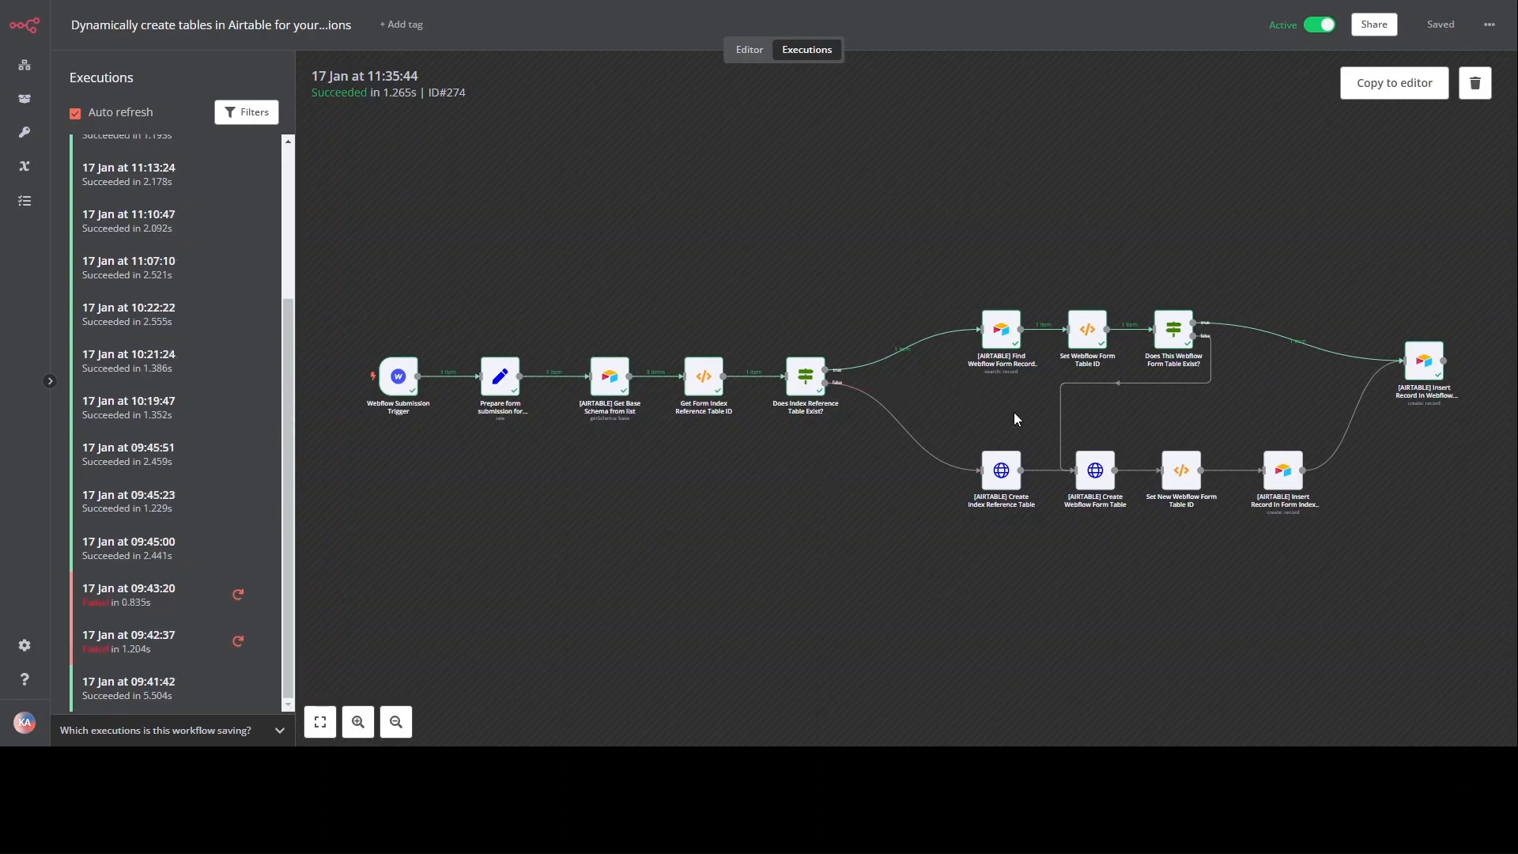
scroll(1015, 419, up, 5)
scroll(1271, 405, up, 2)
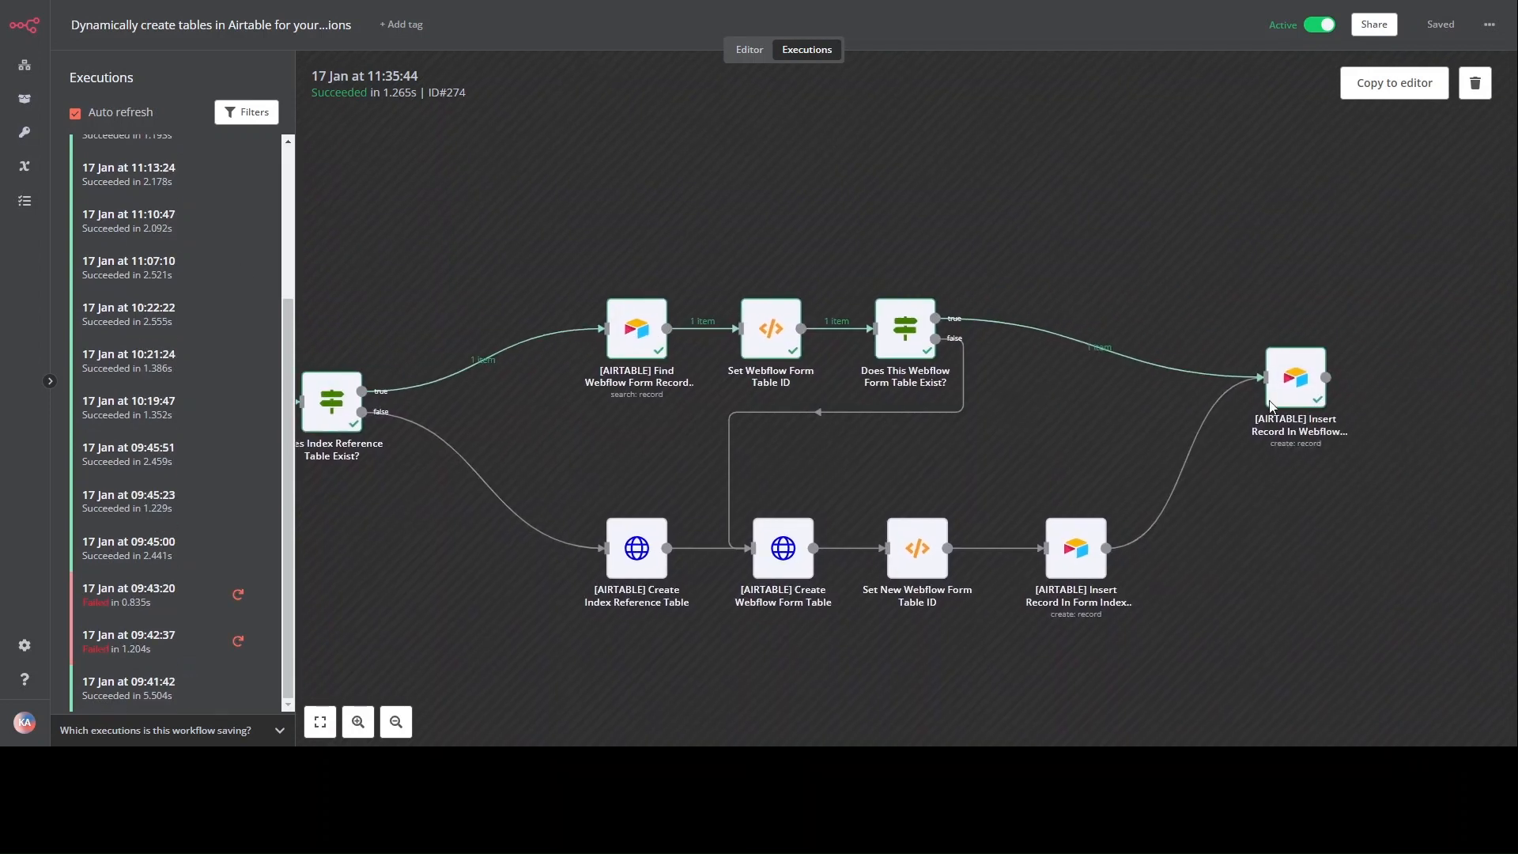
click(1270, 405)
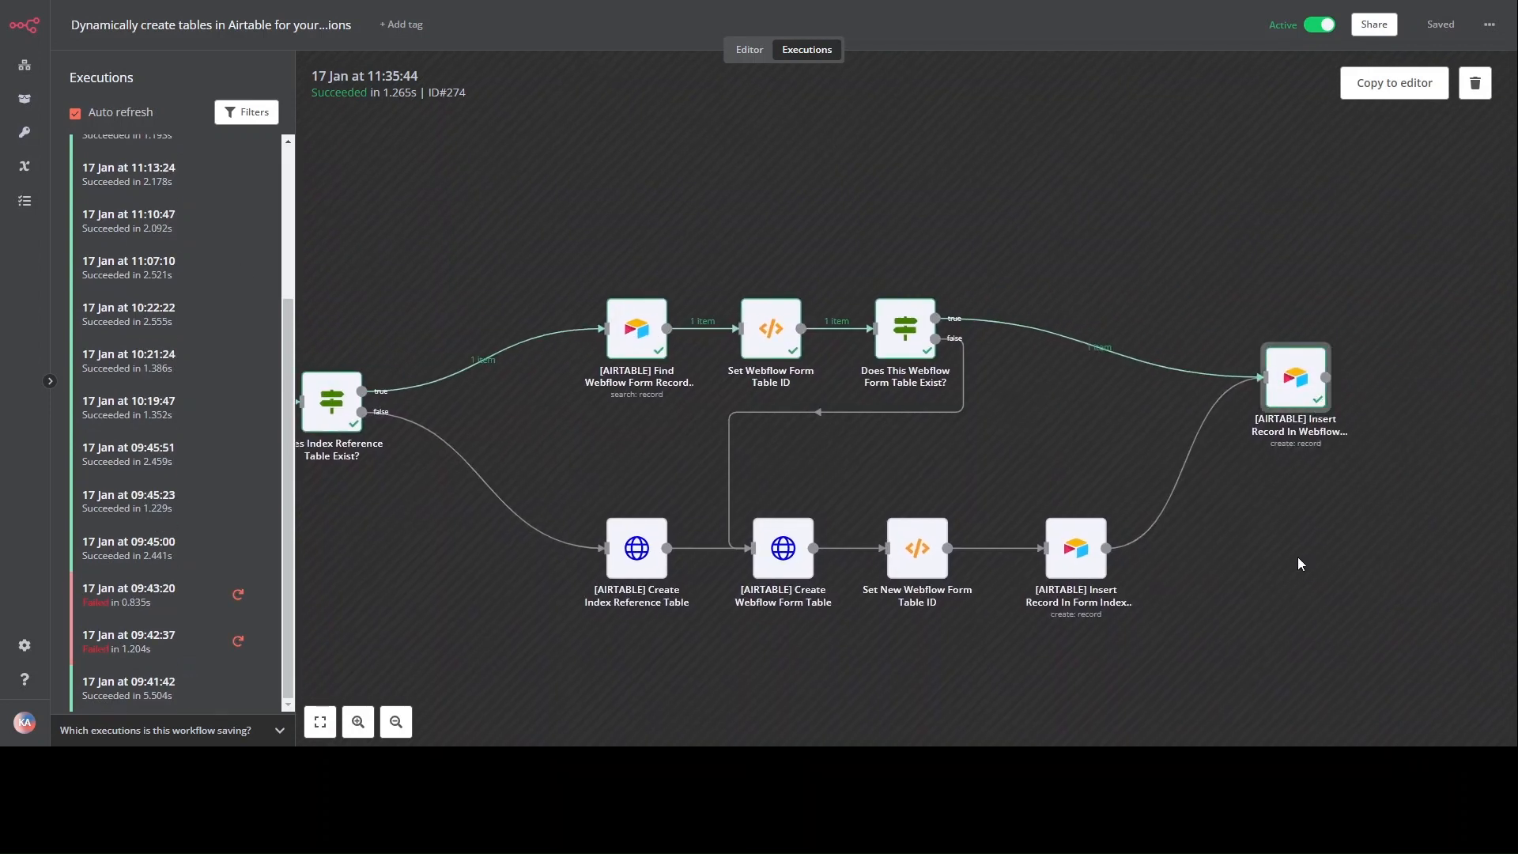